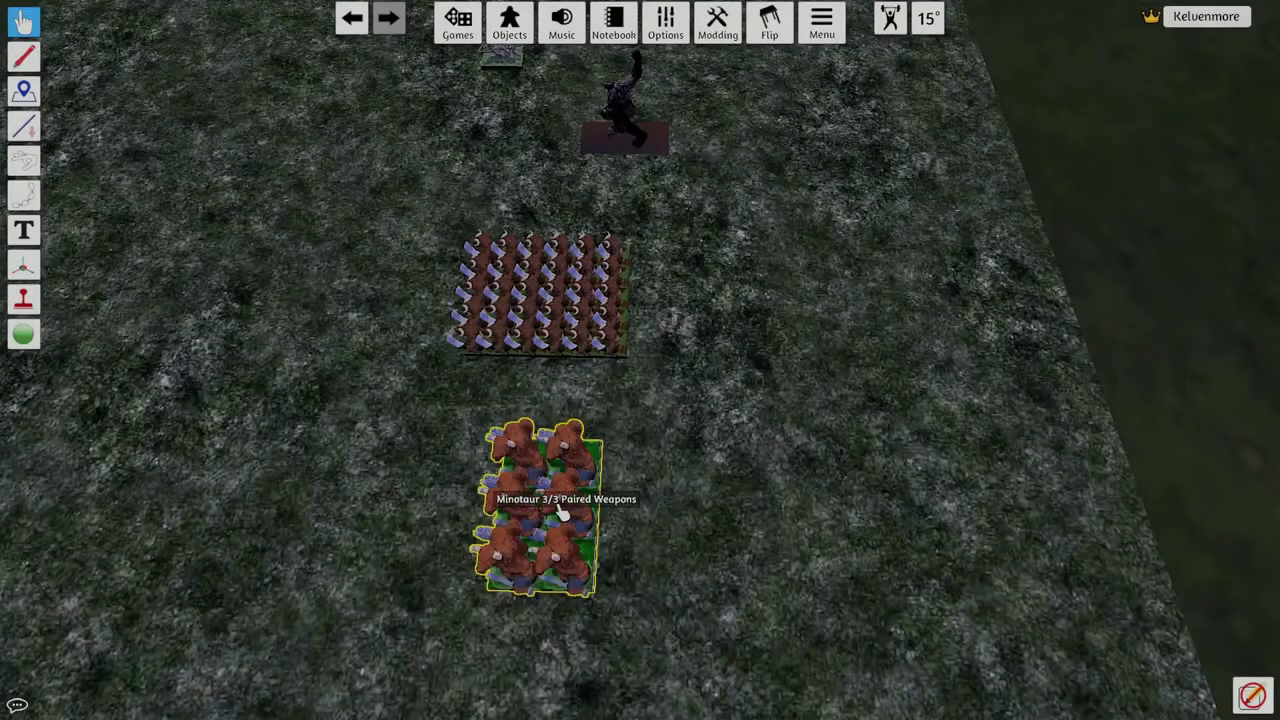
- Move the Minotaur 3/3 Paired Weapons unit to the far side of the Longhorn Herd and turn it to a new facing
left_click_drag(563, 513, 406, 480)
right_click_drag(629, 412, 97, 626)
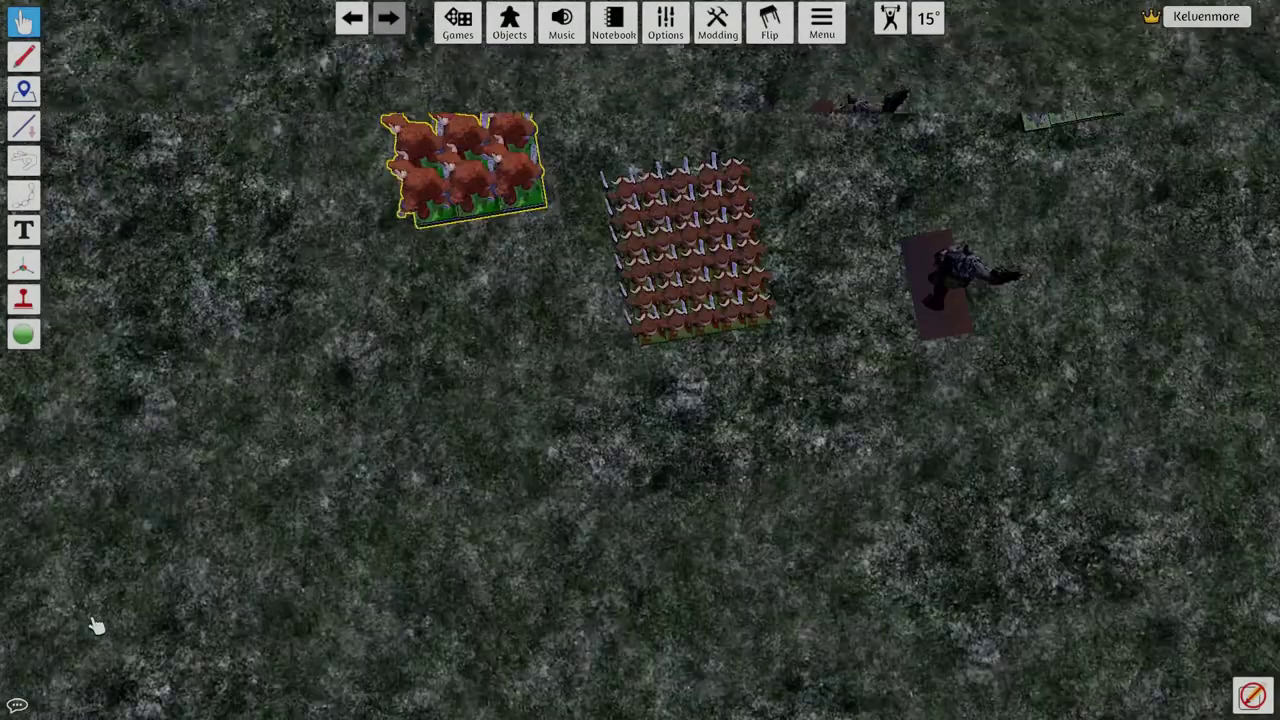
key("w")
key("q")
key("q")
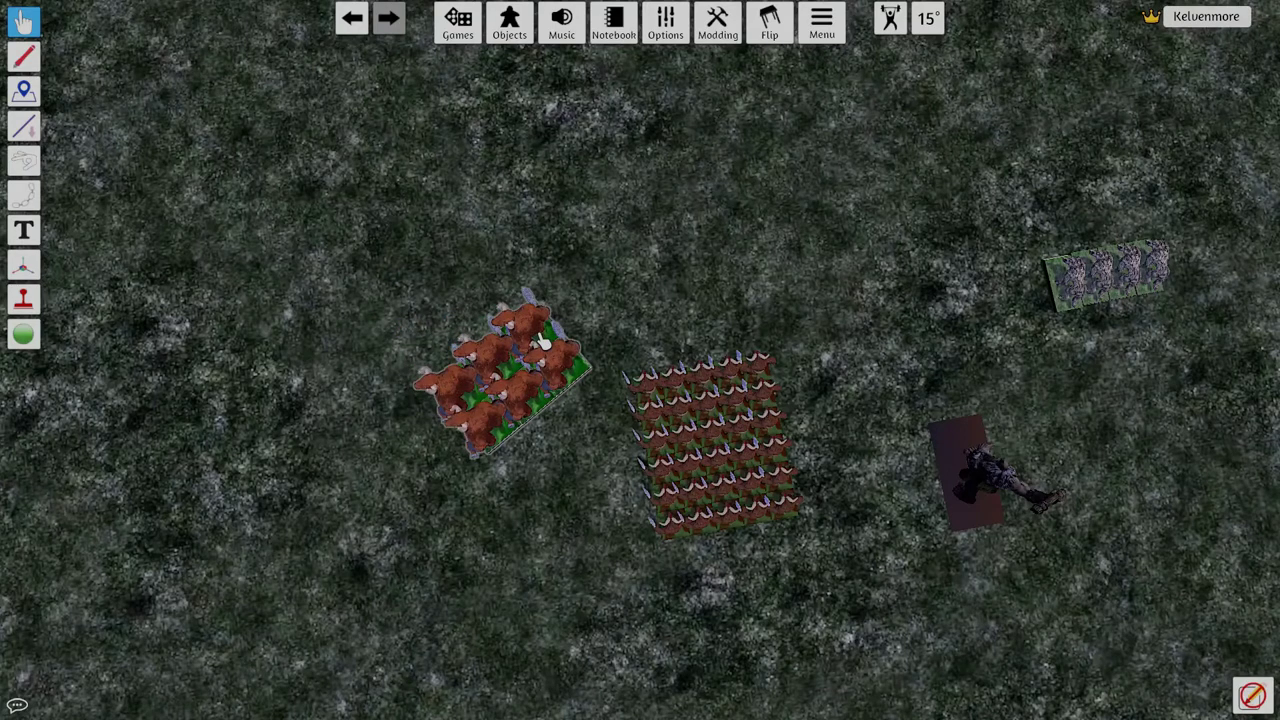
key("e")
key("e")
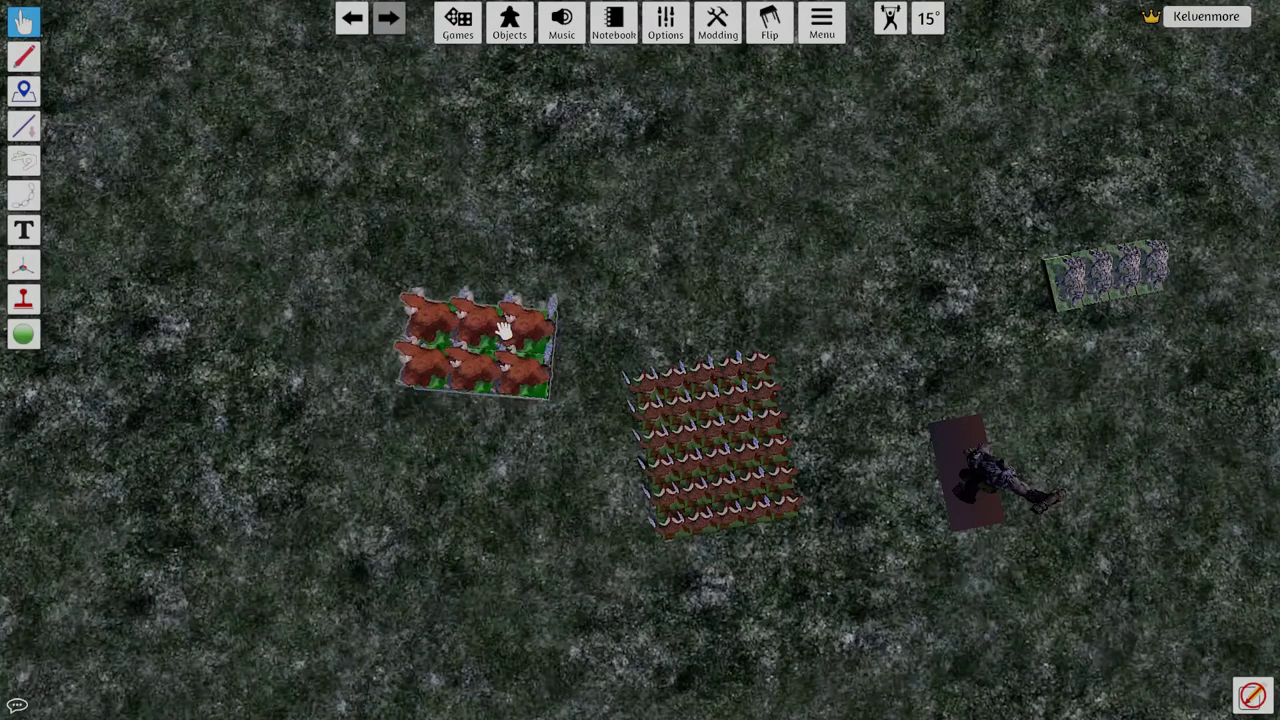
left_click_drag(503, 330, 492, 186)
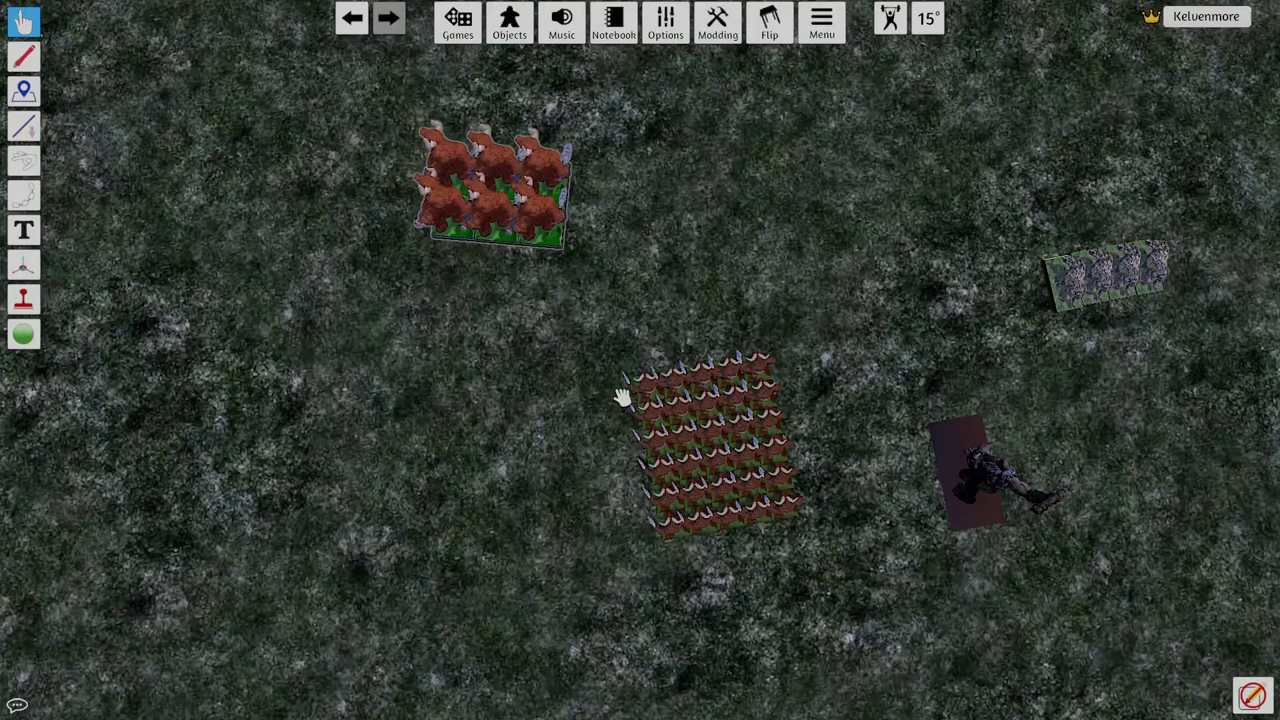
- Move the Longhorn Herd w/Halberd unit up next to the Minotaur unit
left_click_drag(652, 402, 610, 277)
right_click_drag(800, 280, 728, 261)
left_click_drag(728, 261, 733, 262)
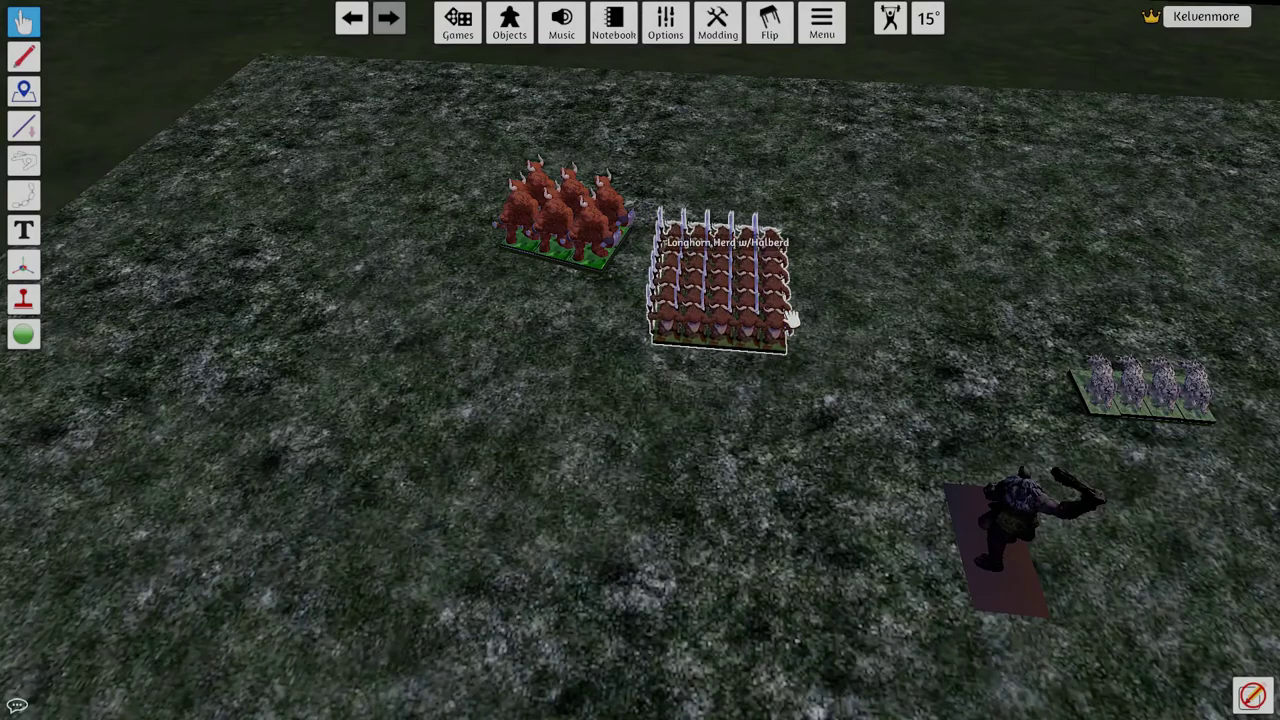
right_click_drag(823, 424, 728, 286)
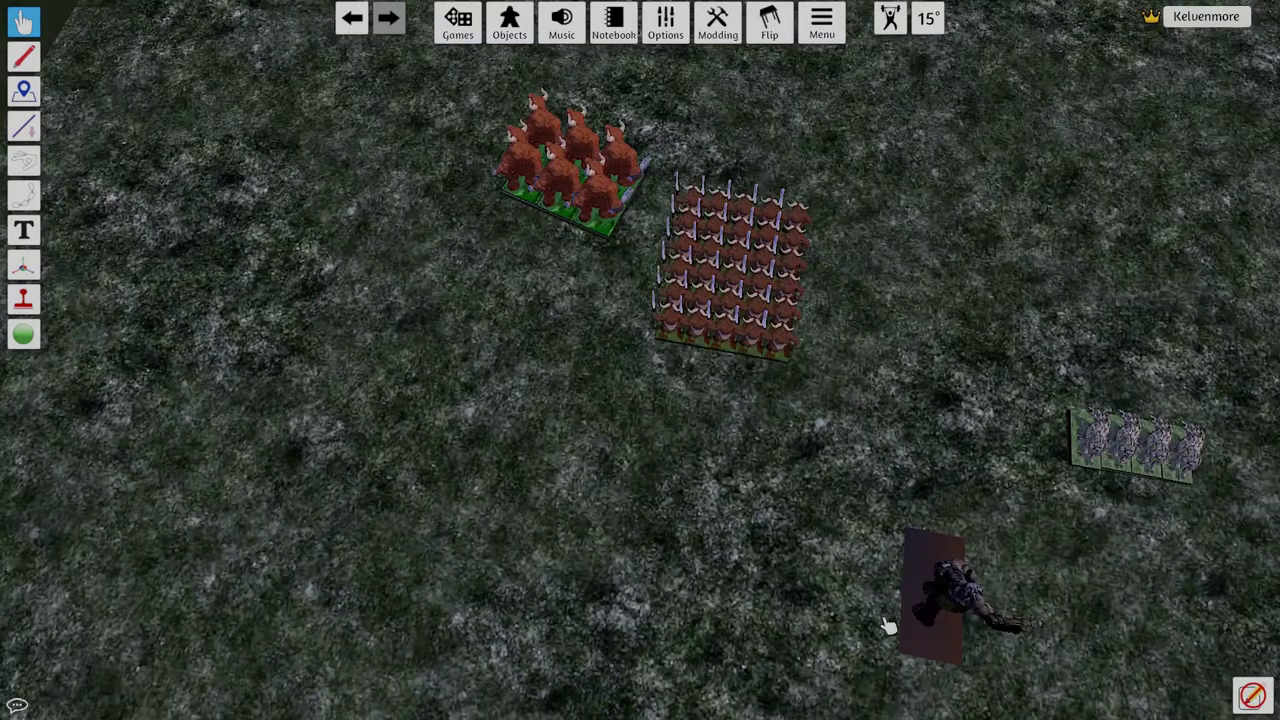
- Bring the lone dark figure and the four-model unit closer to the Longhorn Herd, and rotate the four-model unit two 15° increments
left_click_drag(886, 620, 885, 432)
left_click_drag(1000, 351, 1186, 546)
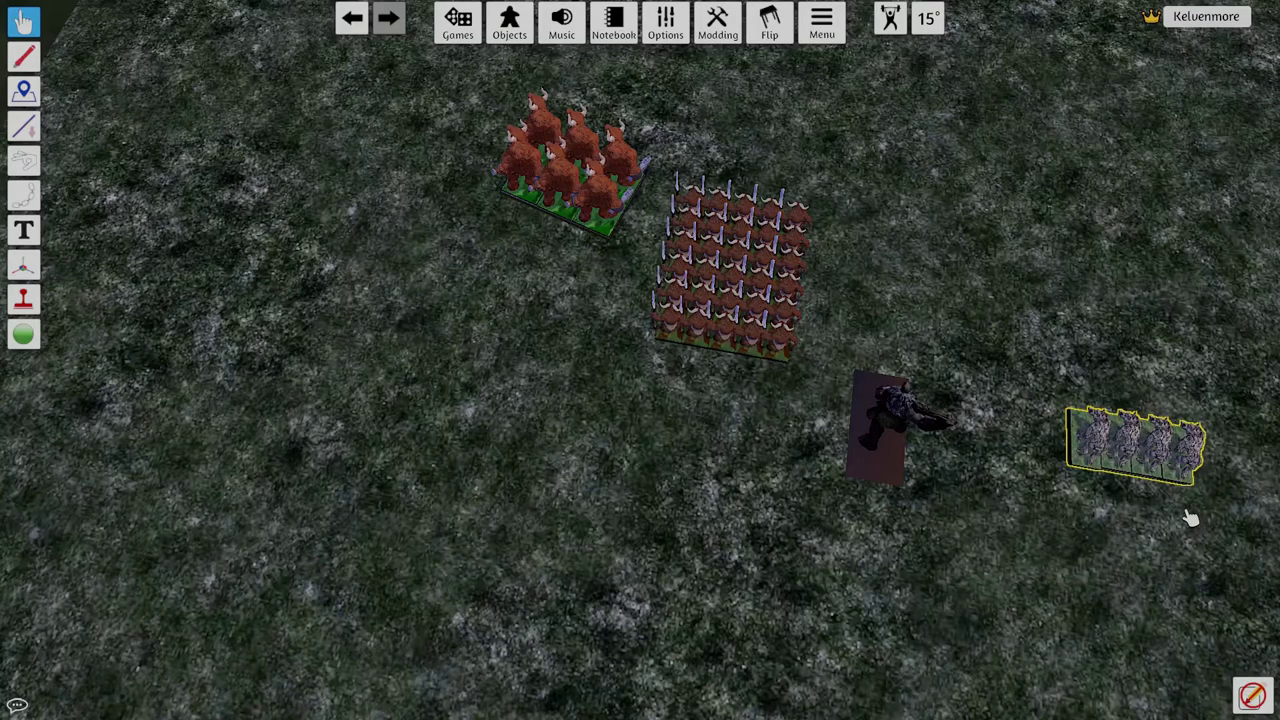
left_click_drag(1088, 440, 986, 310)
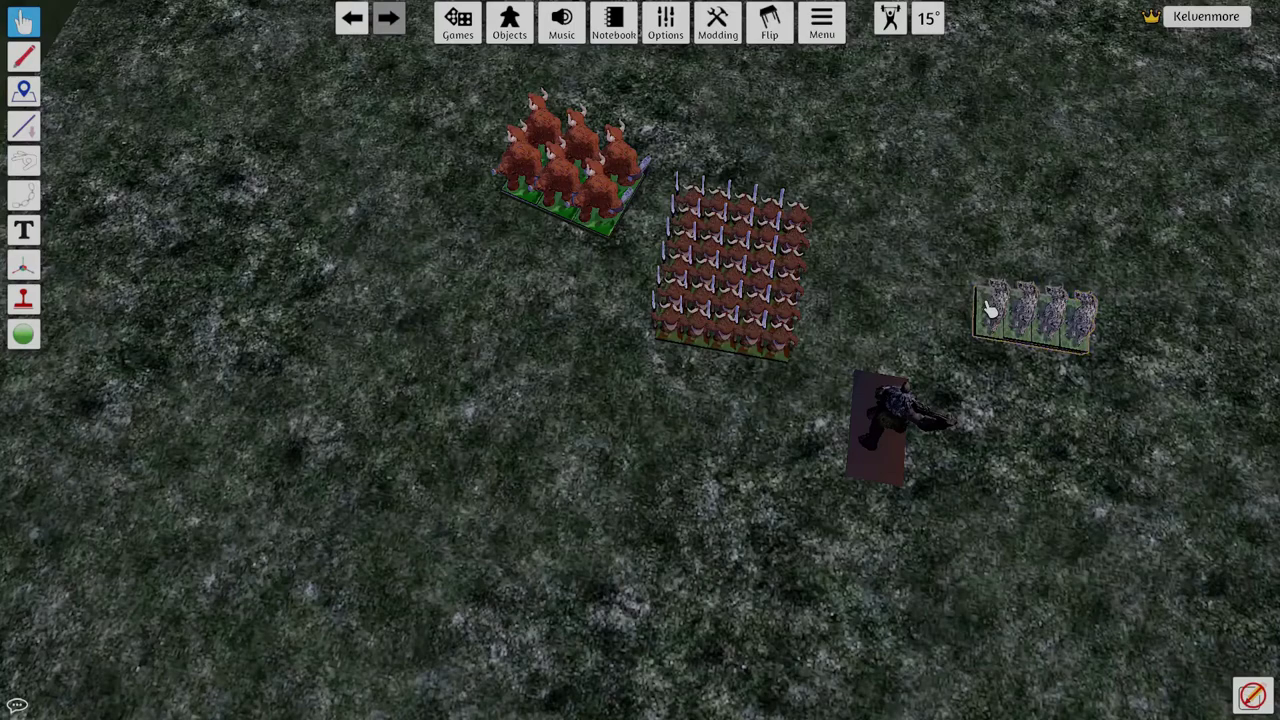
key("q")
key("q")
- Move the Minotaur unit and the lone dark figure forward from their places in the battle line
right_click_drag(978, 391, 840, 307)
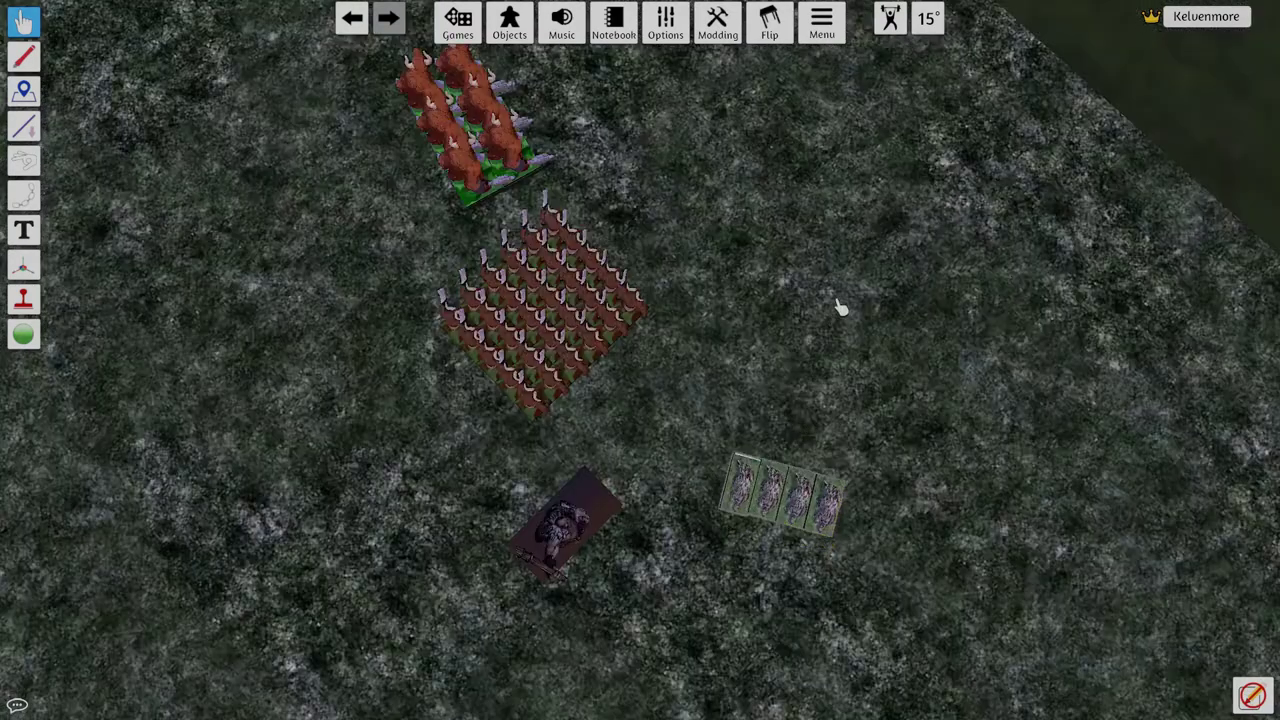
left_click_drag(840, 307, 848, 275)
right_click_drag(840, 563, 508, 345)
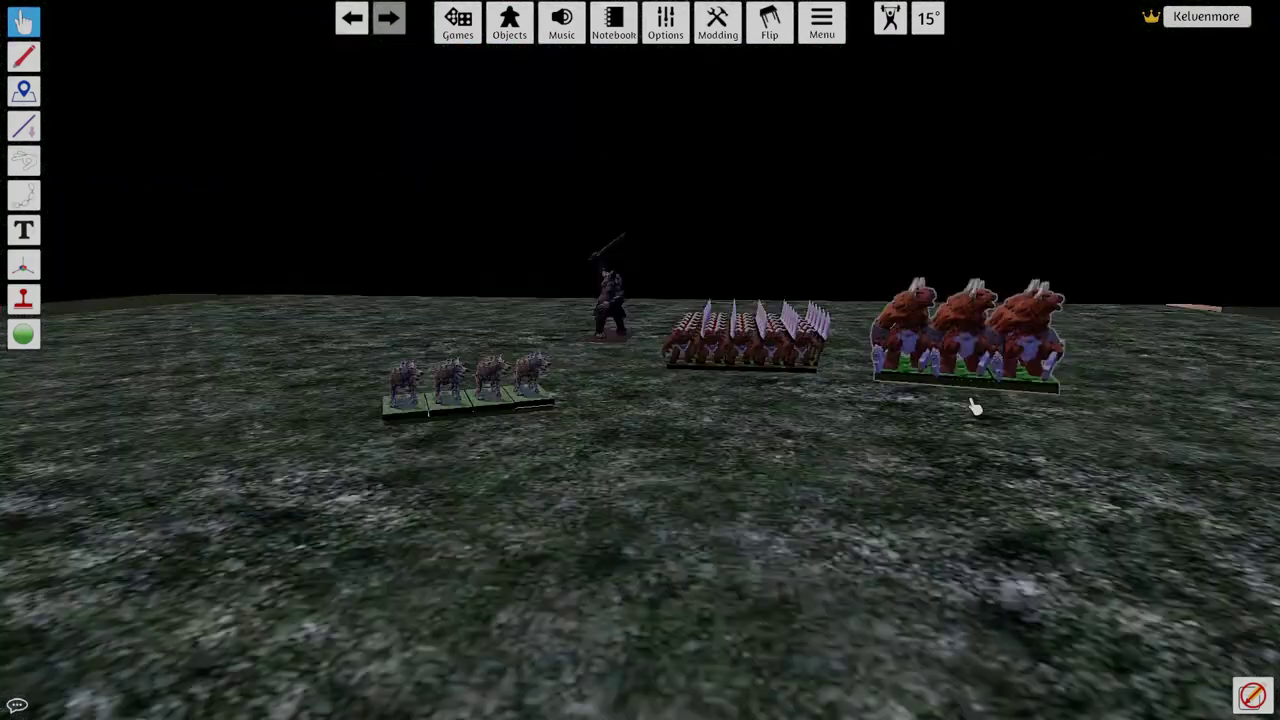
left_click_drag(973, 408, 994, 486)
left_click_drag(612, 310, 633, 568)
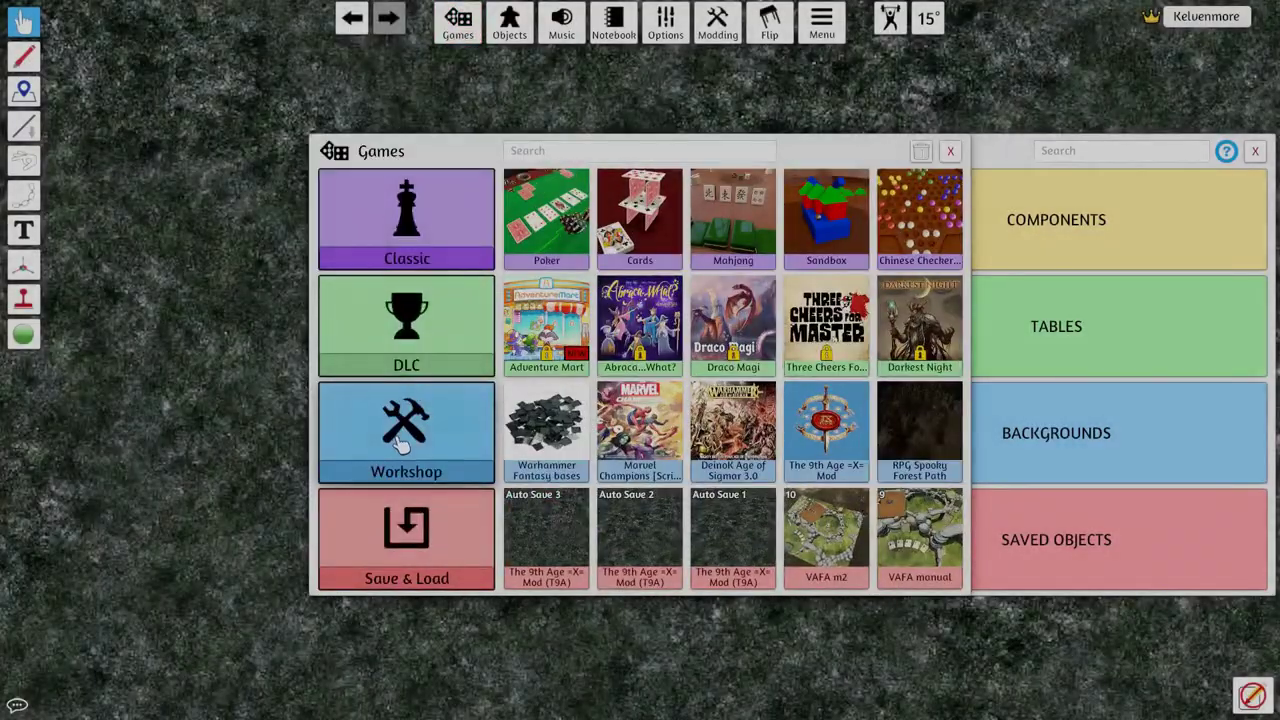
- Browse the Tabletop Simulator Workshop on Steam and search it for "25mm bases"
left_click(405, 442)
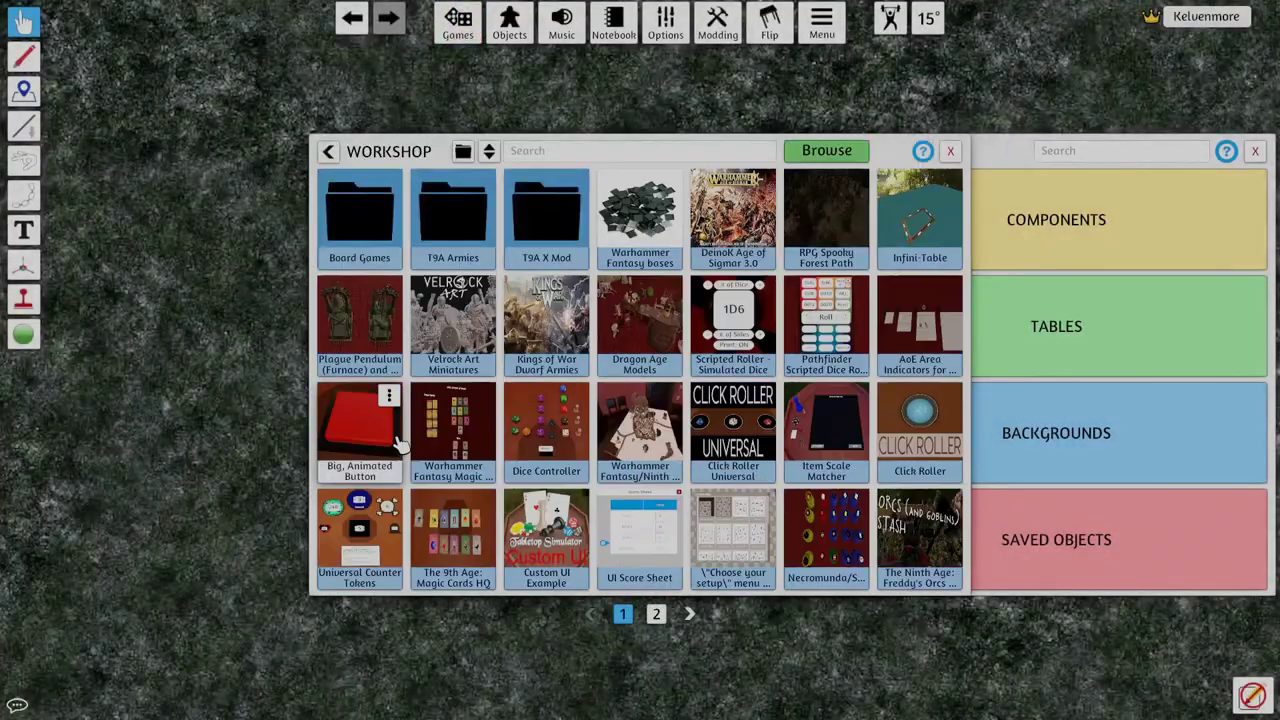
left_click(820, 150)
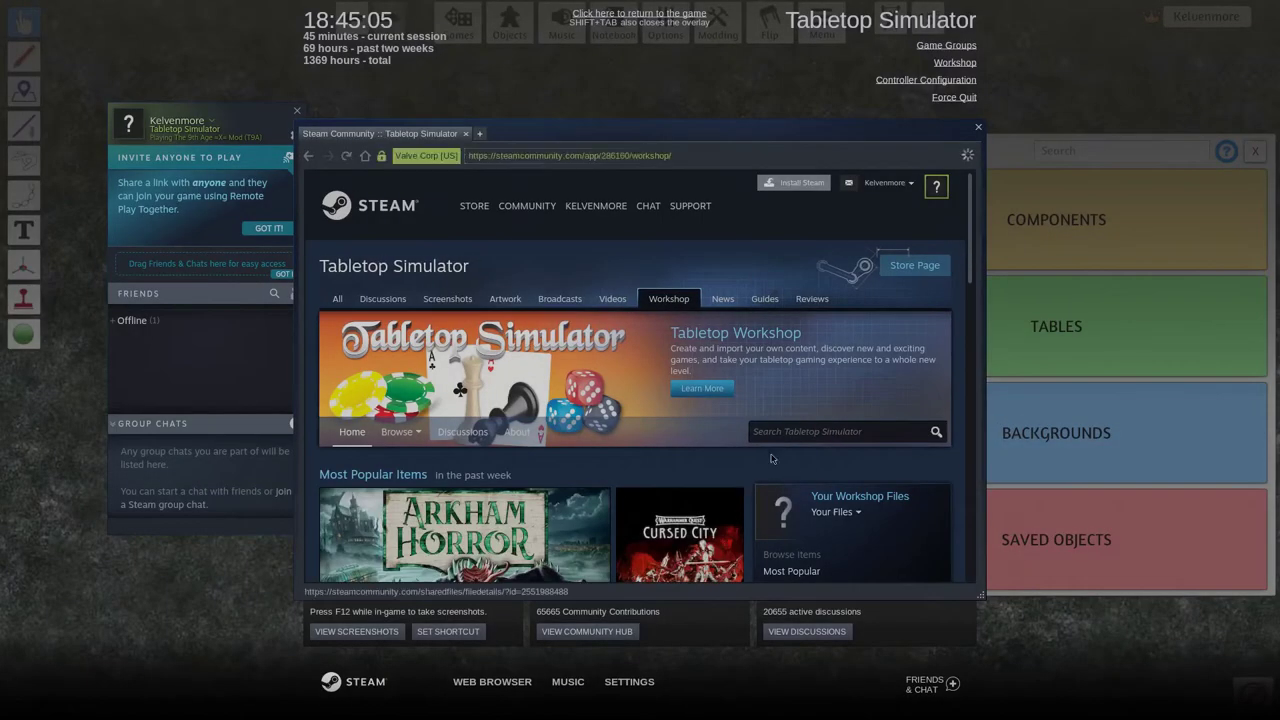
left_click(820, 438)
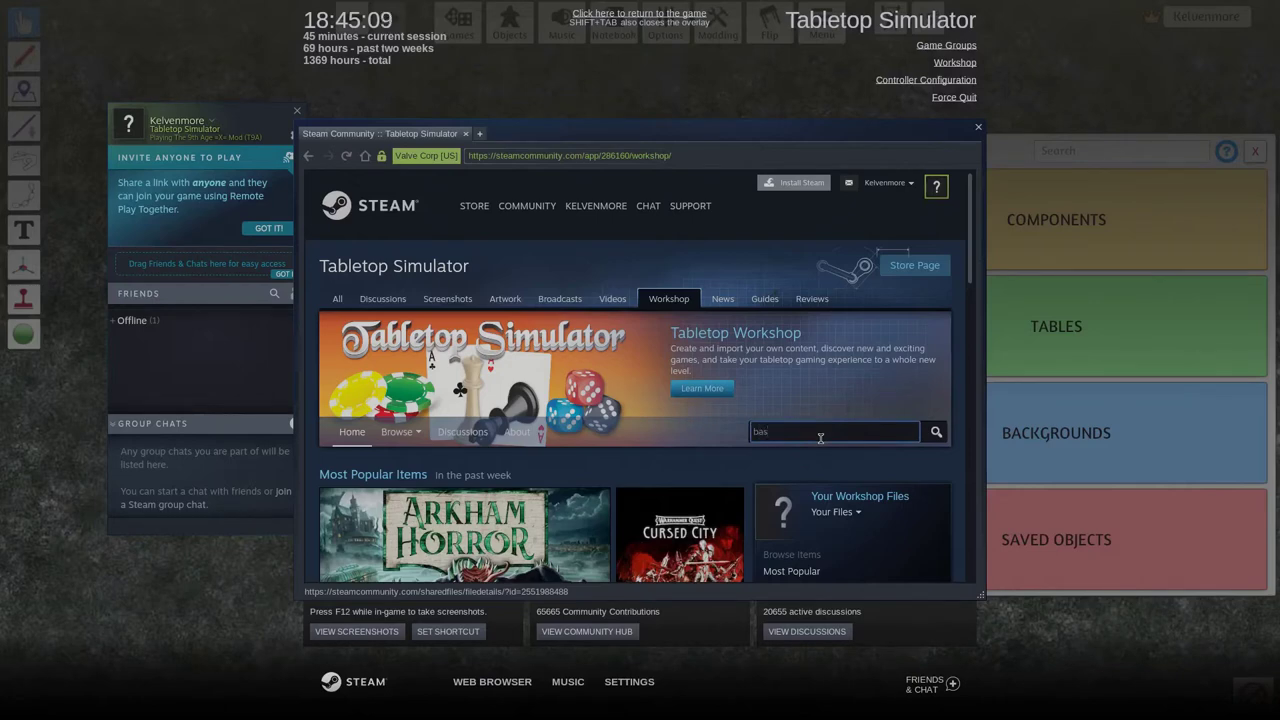
type("25mm")
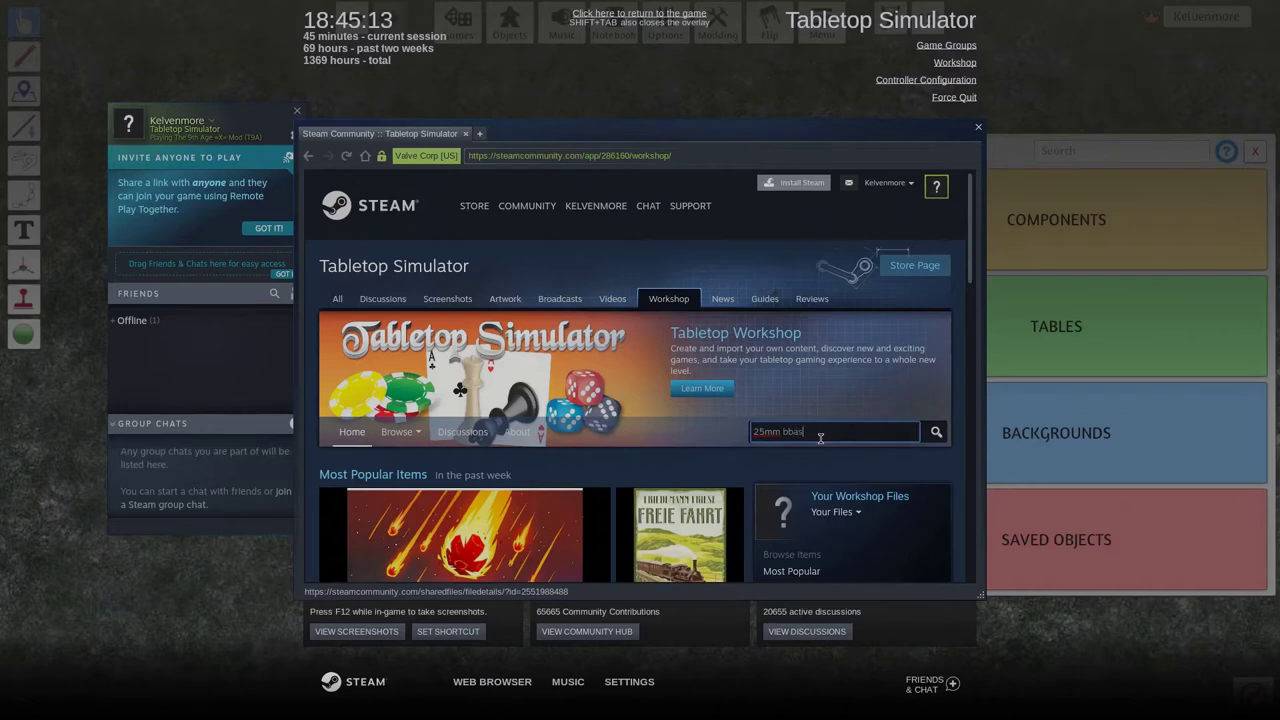
key("Return")
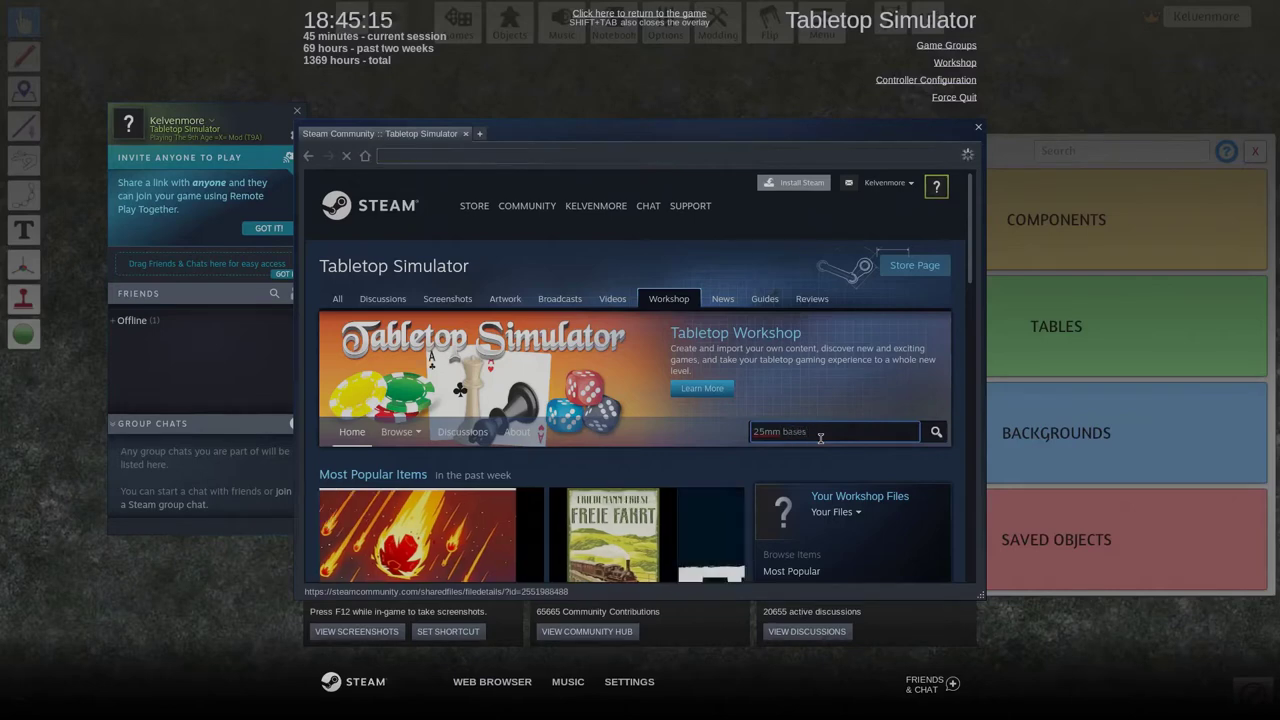
scroll(820, 437, "down", 5)
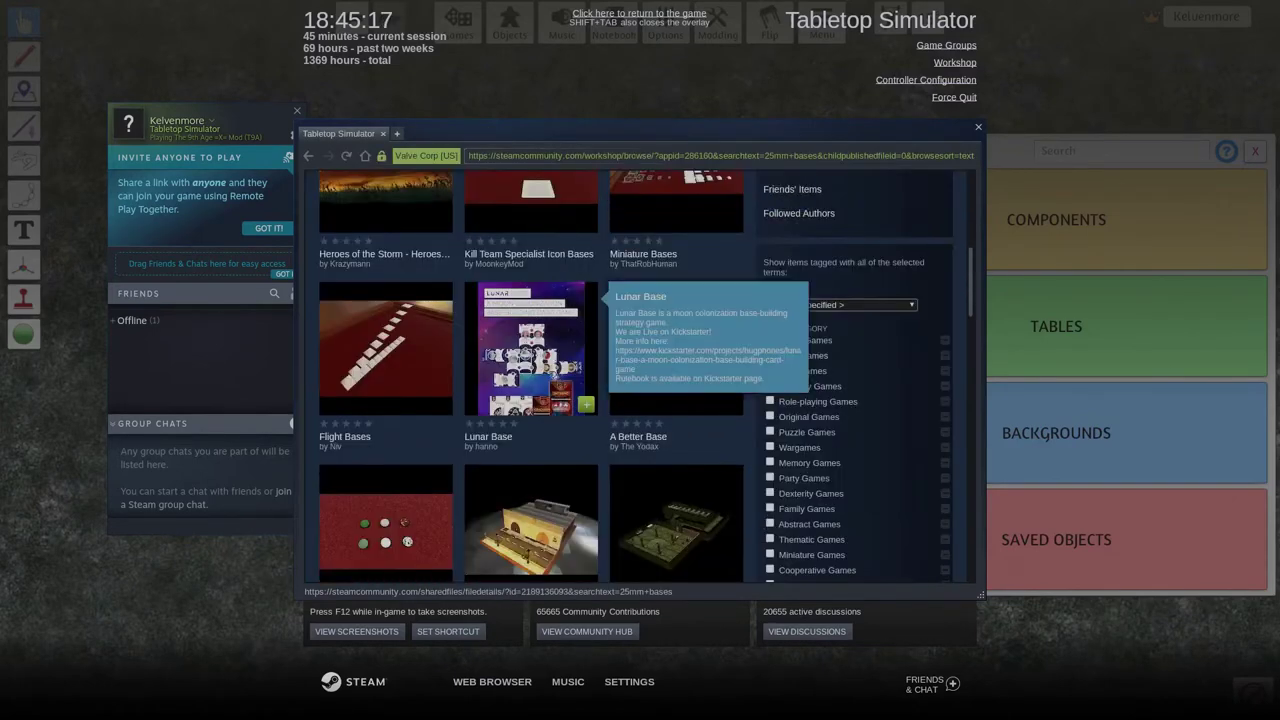
scroll(555, 377, "up", 5)
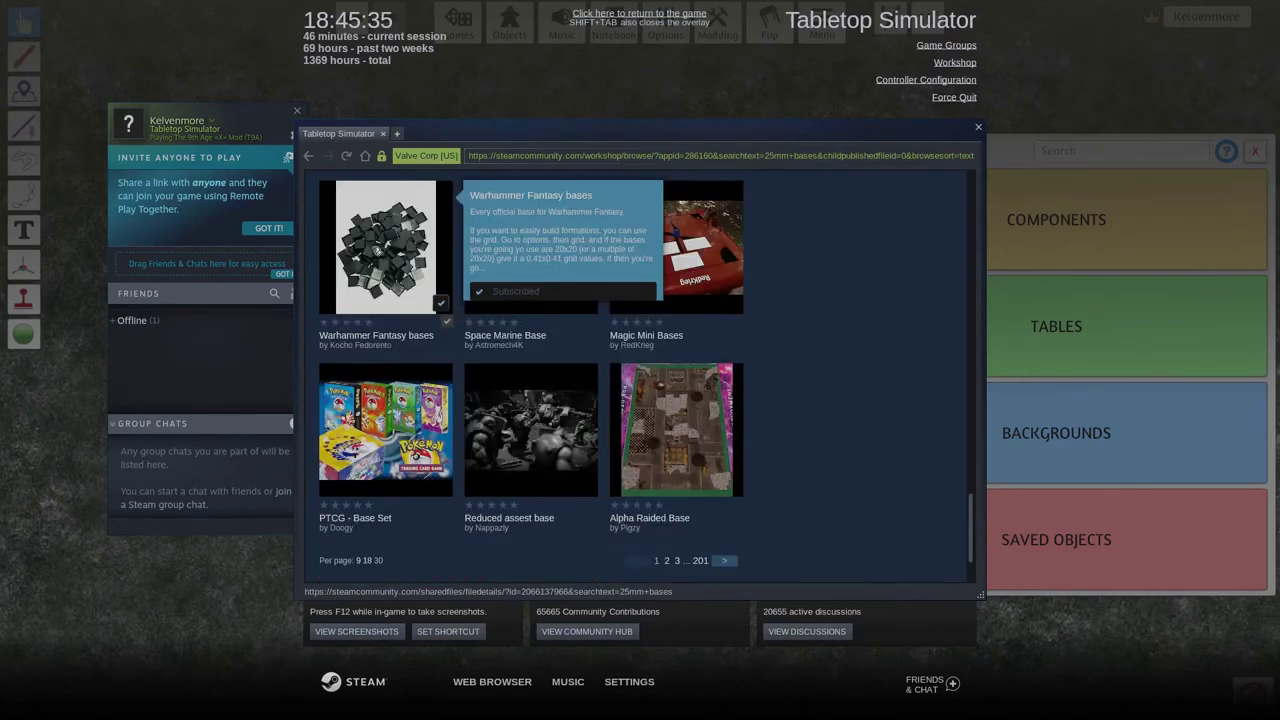
- Open the Warhammer Fantasy bases item, subscribe to it, and return to the game table
left_click(385, 245)
scroll(678, 369, "down", 5)
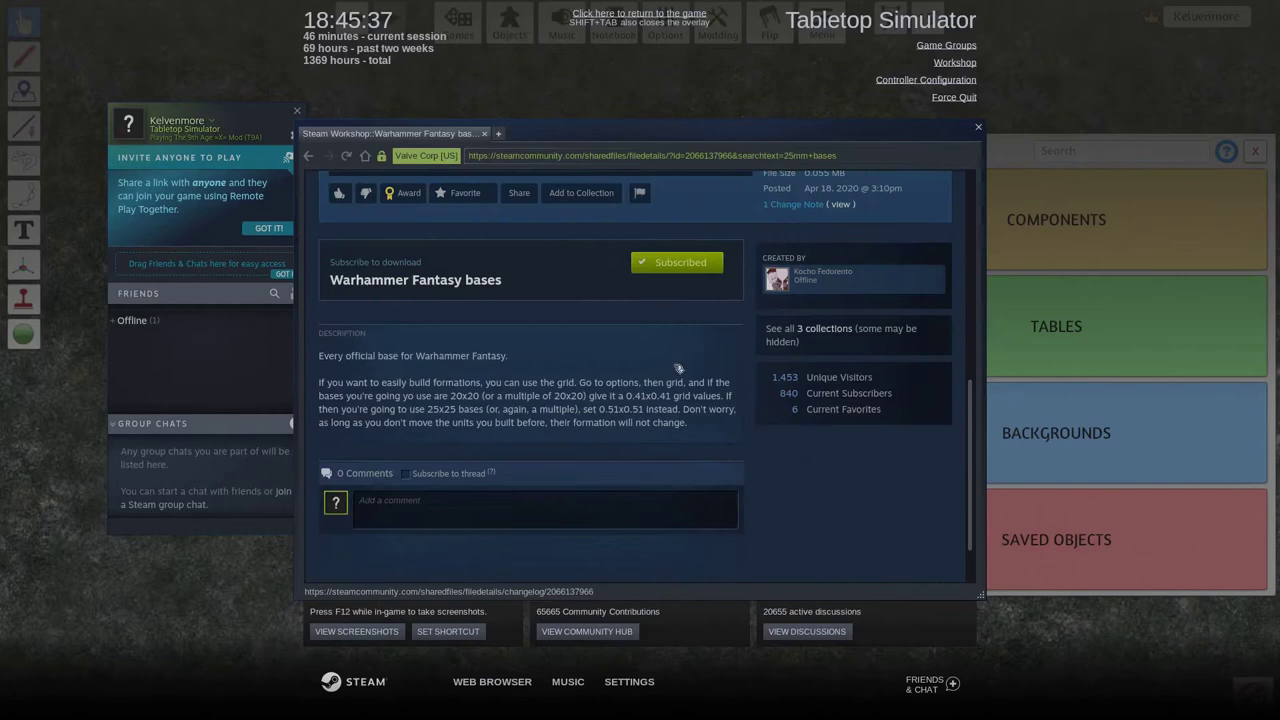
scroll(680, 335, "up", 3)
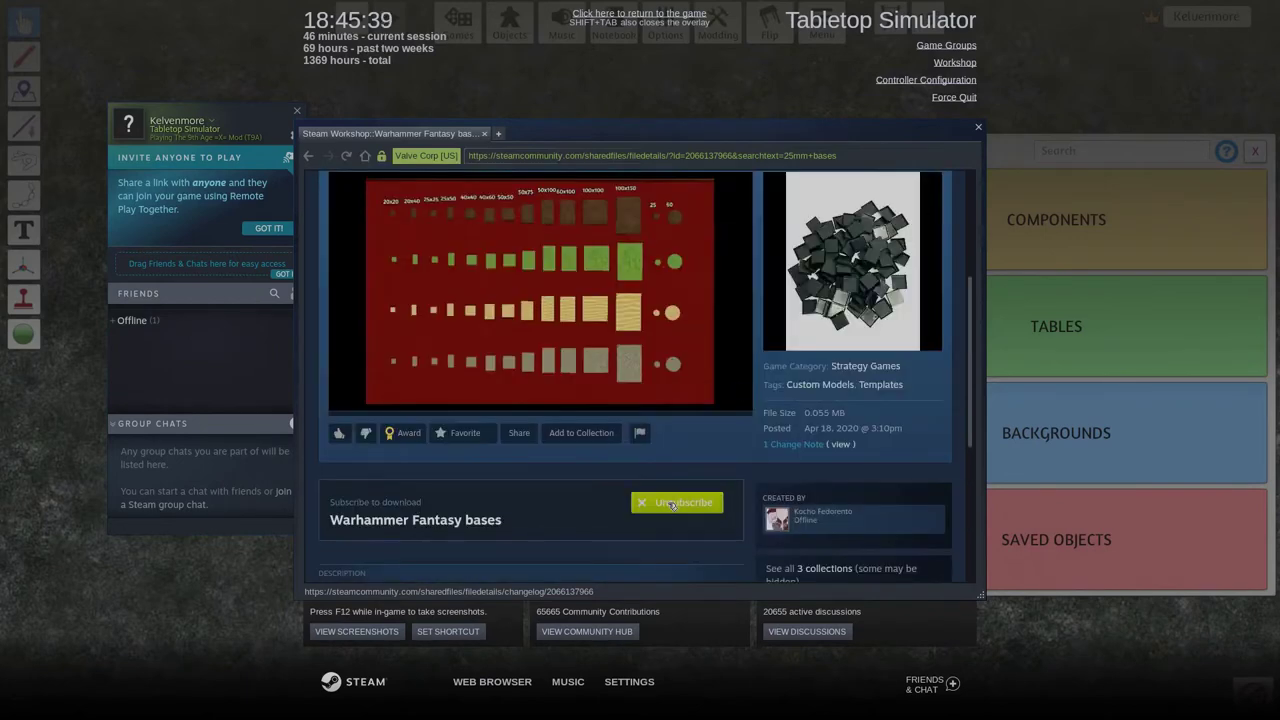
left_click(664, 504)
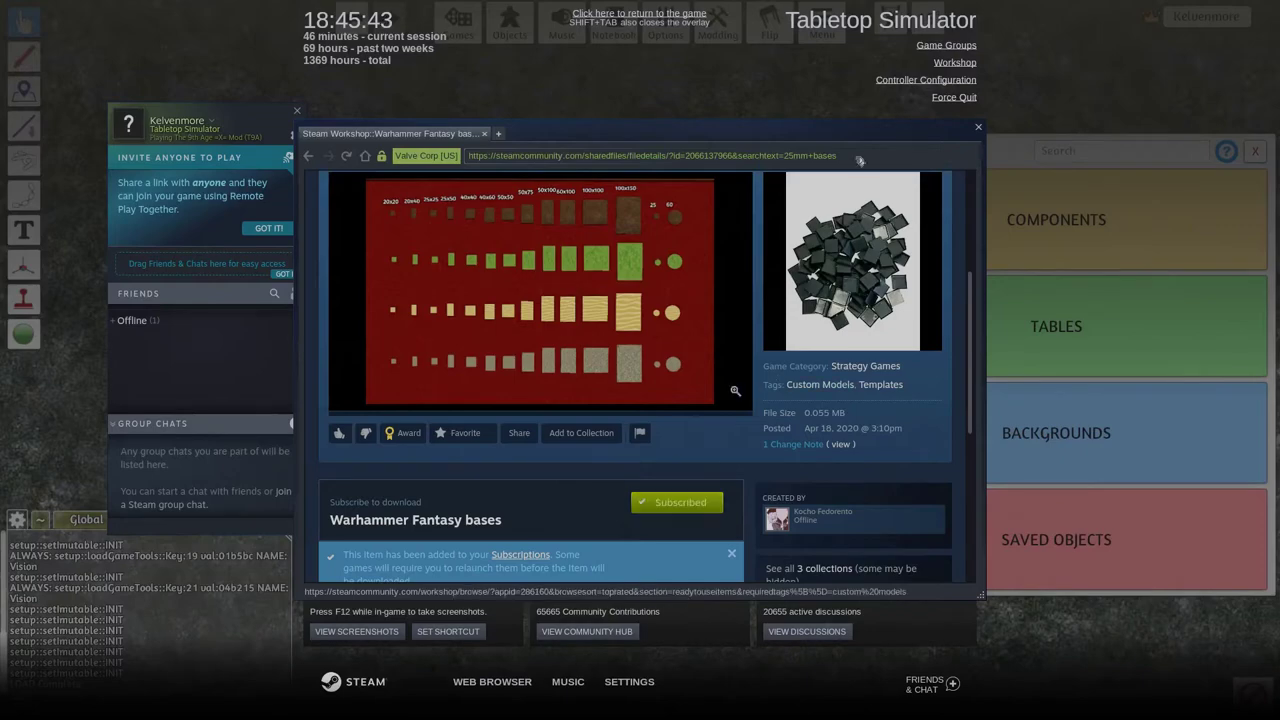
left_click(978, 128)
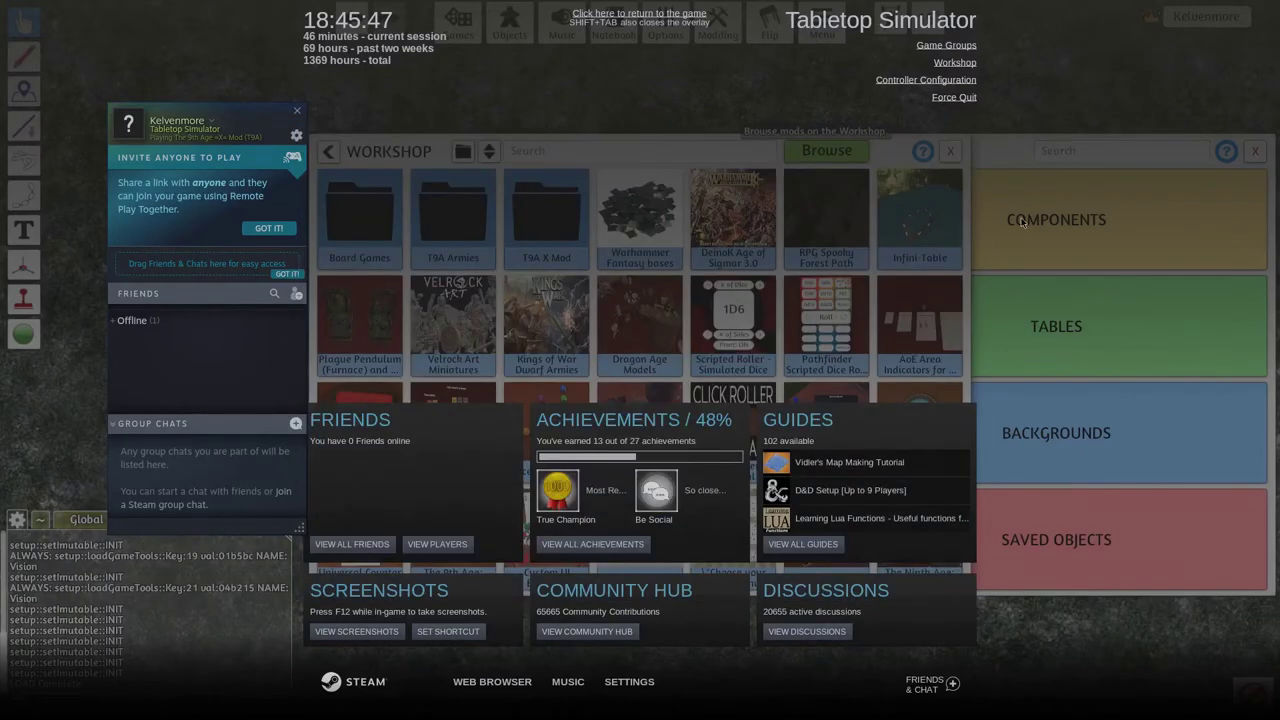
key("shift+Tab")
key("Escape")
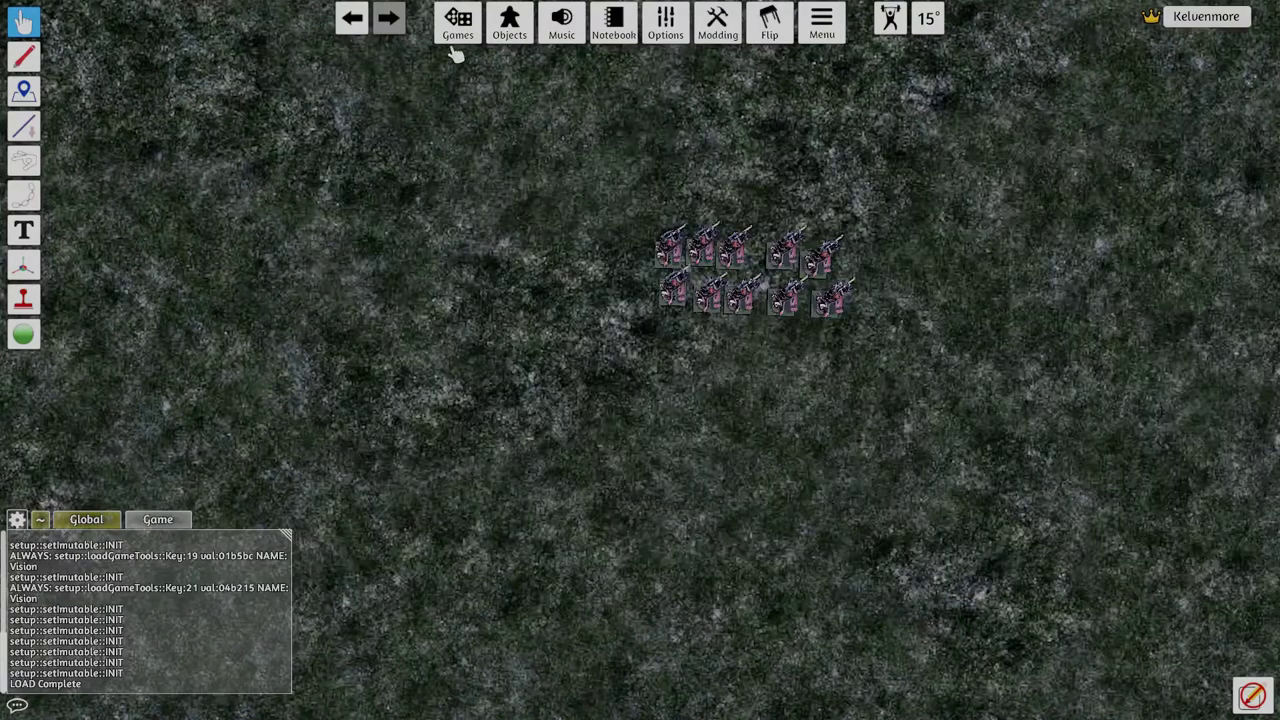
- Additively load the Warhammer Fantasy bases Workshop mod into the current table, cancelling the regular load
left_click(457, 28)
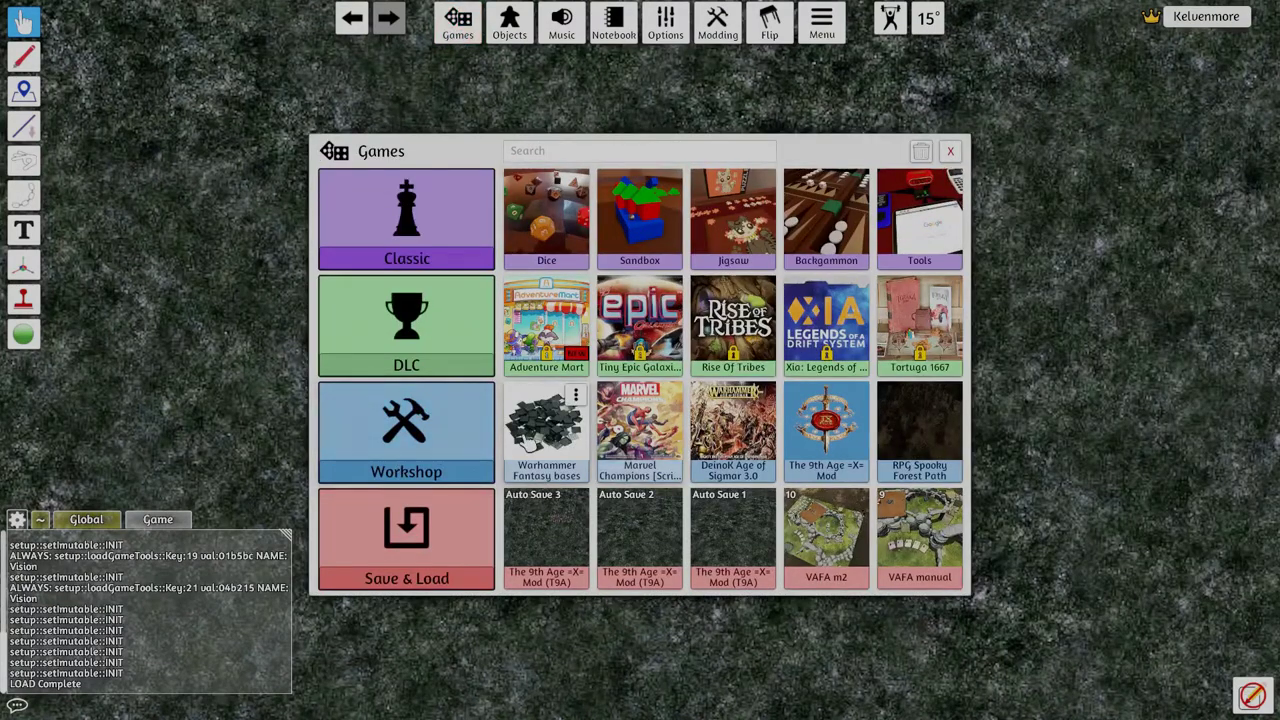
left_click(576, 395)
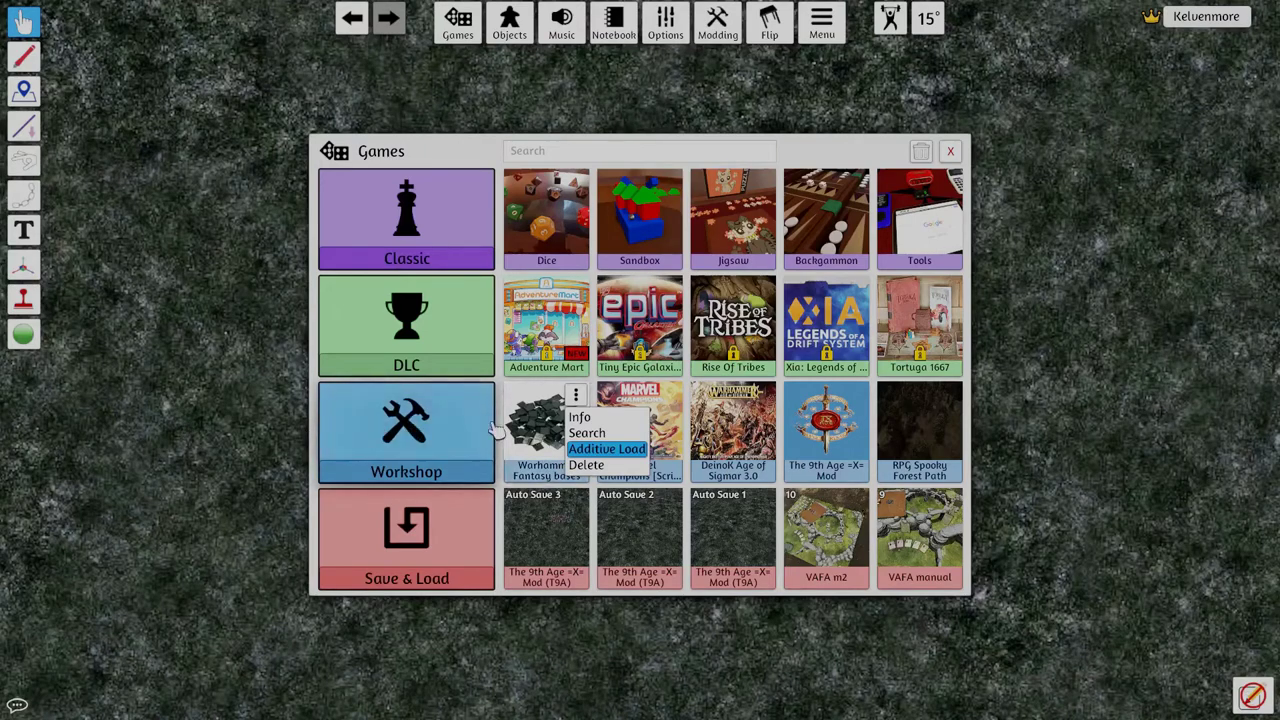
left_click(540, 435)
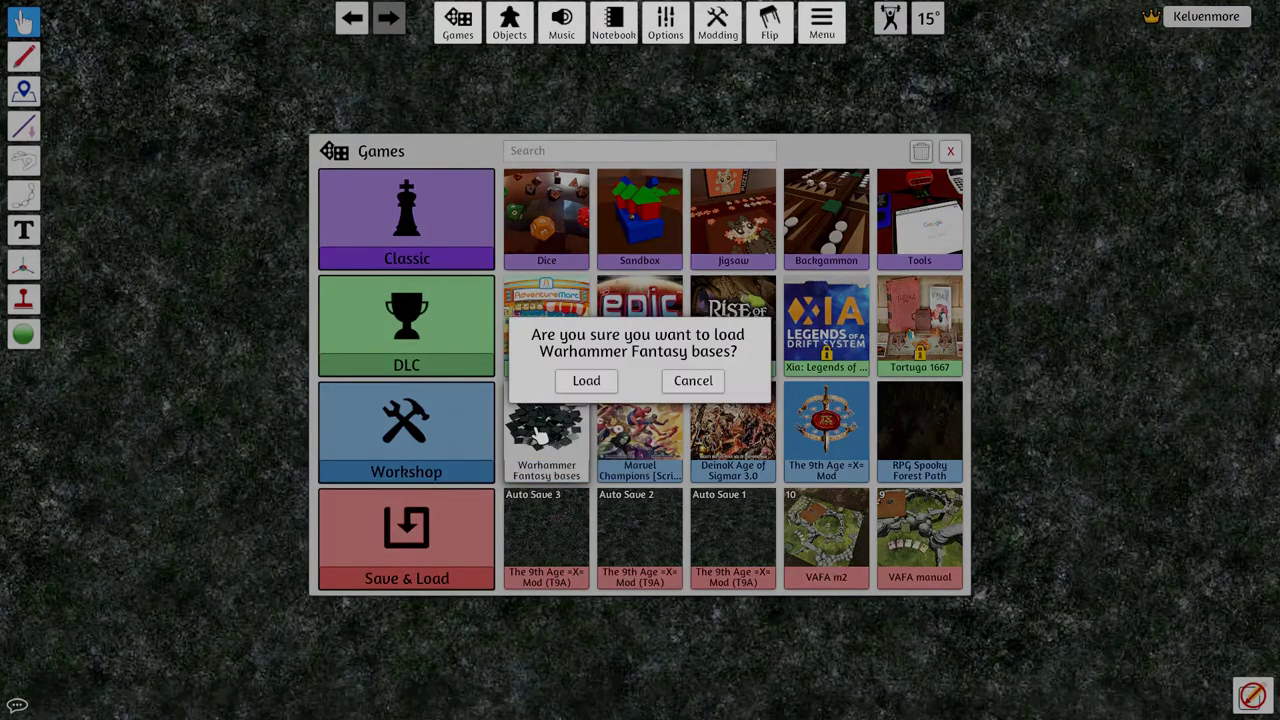
left_click(714, 381)
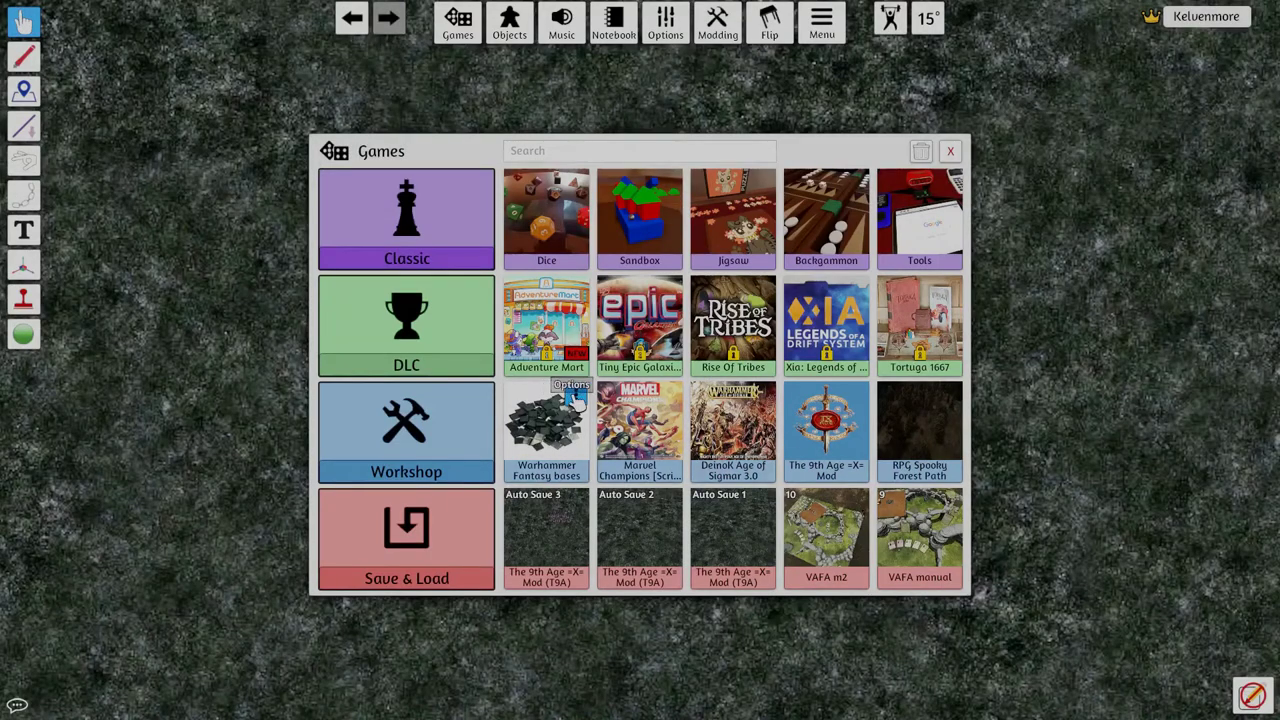
left_click(576, 396)
left_click(588, 450)
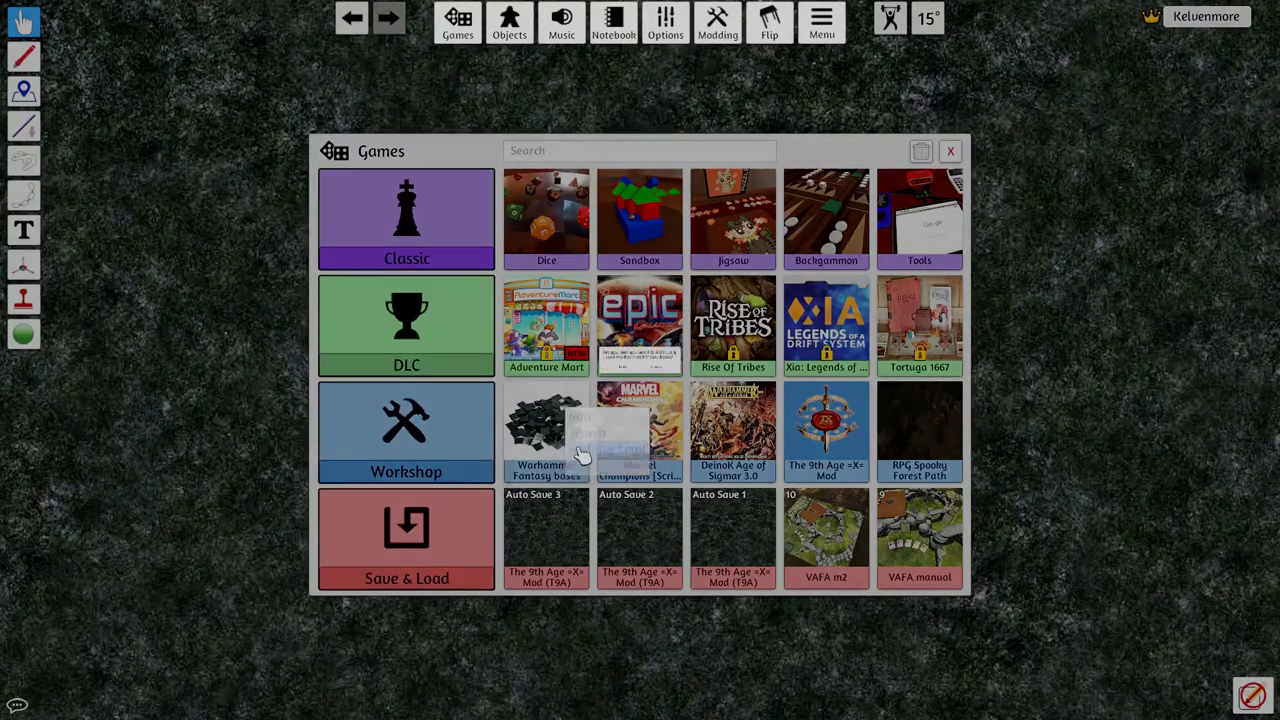
left_click(585, 381)
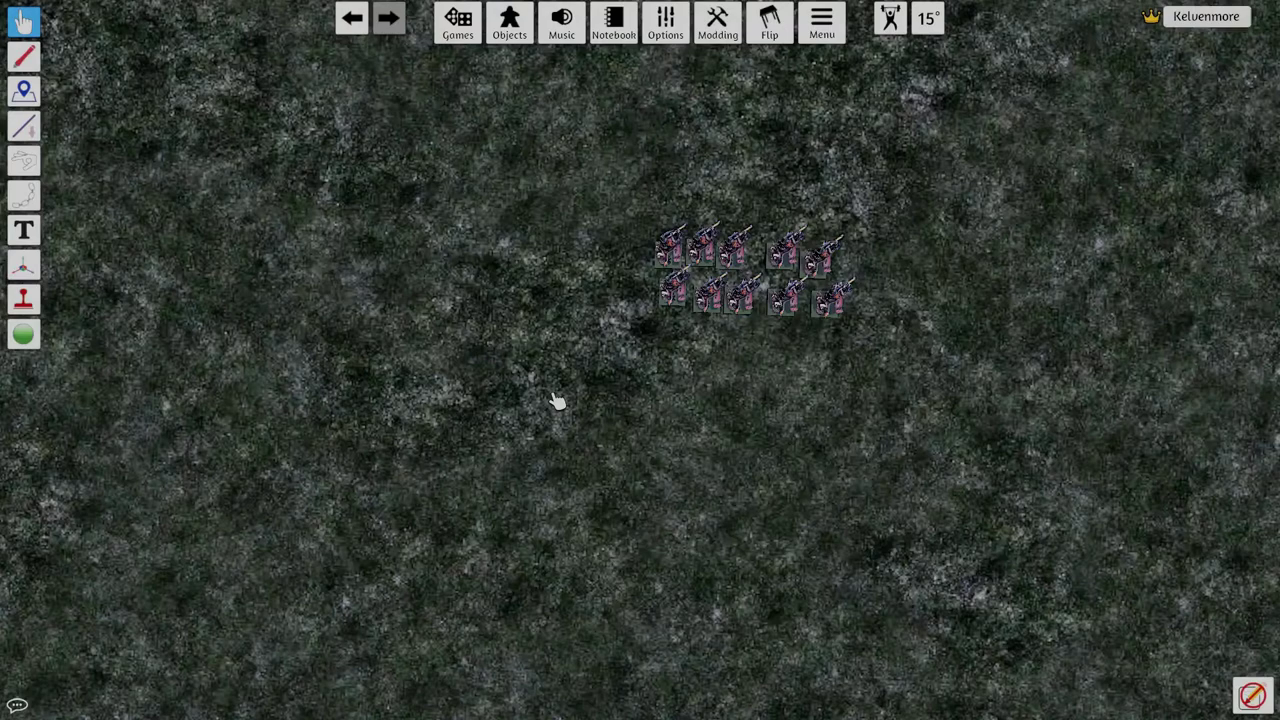
- Show the whole table and select the group of Wildhorn Shld+HW models near its centre
scroll(553, 455, "down", 5)
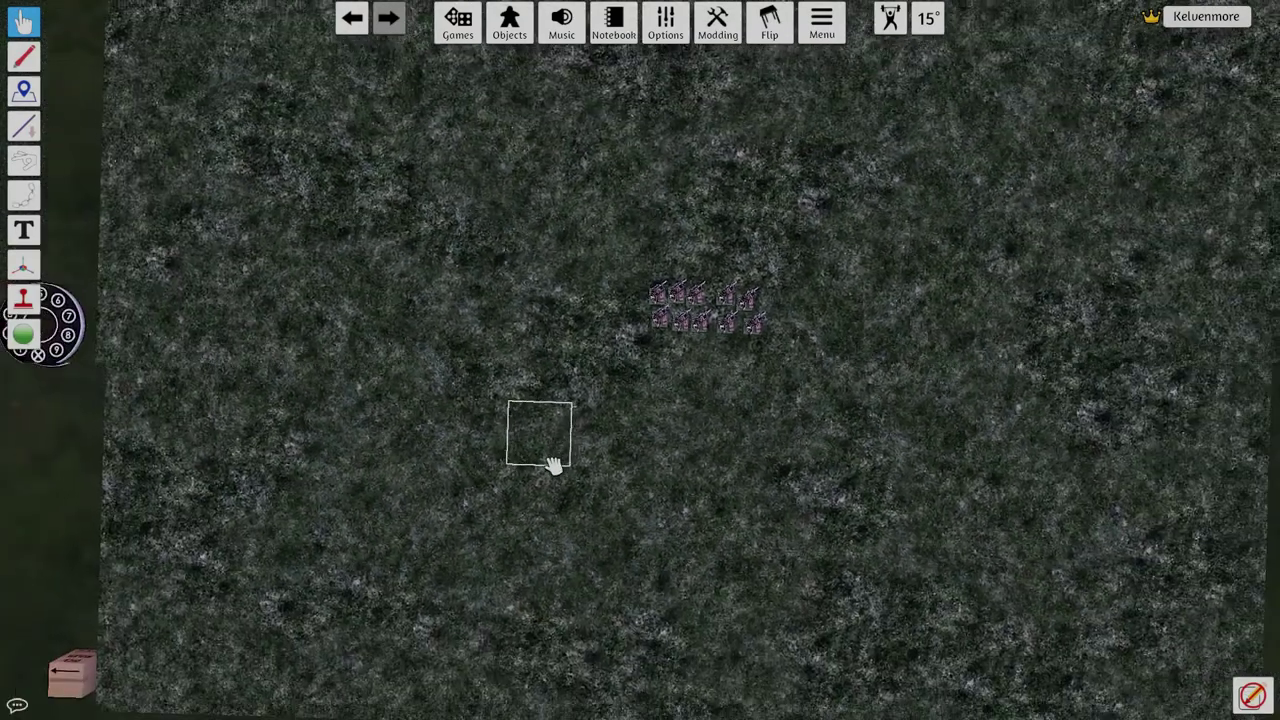
scroll(610, 480, "down", 2)
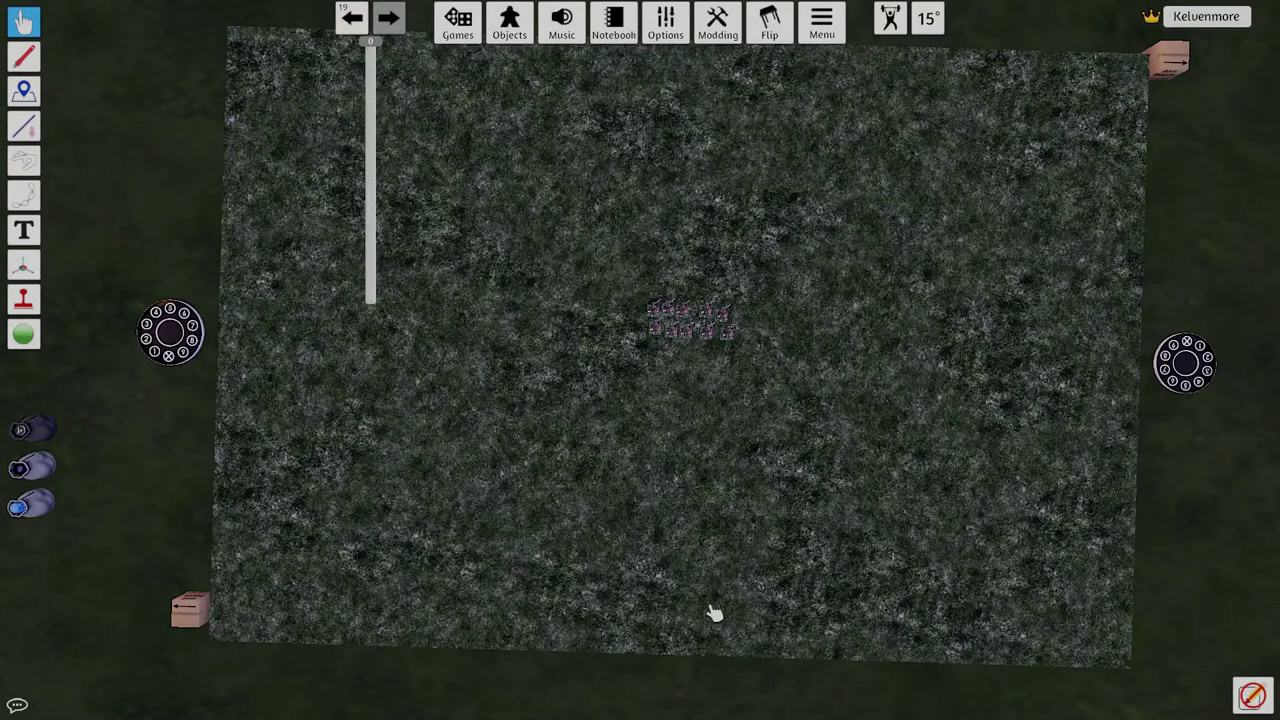
right_click_drag(714, 613, 708, 513)
right_click_drag(793, 603, 792, 599)
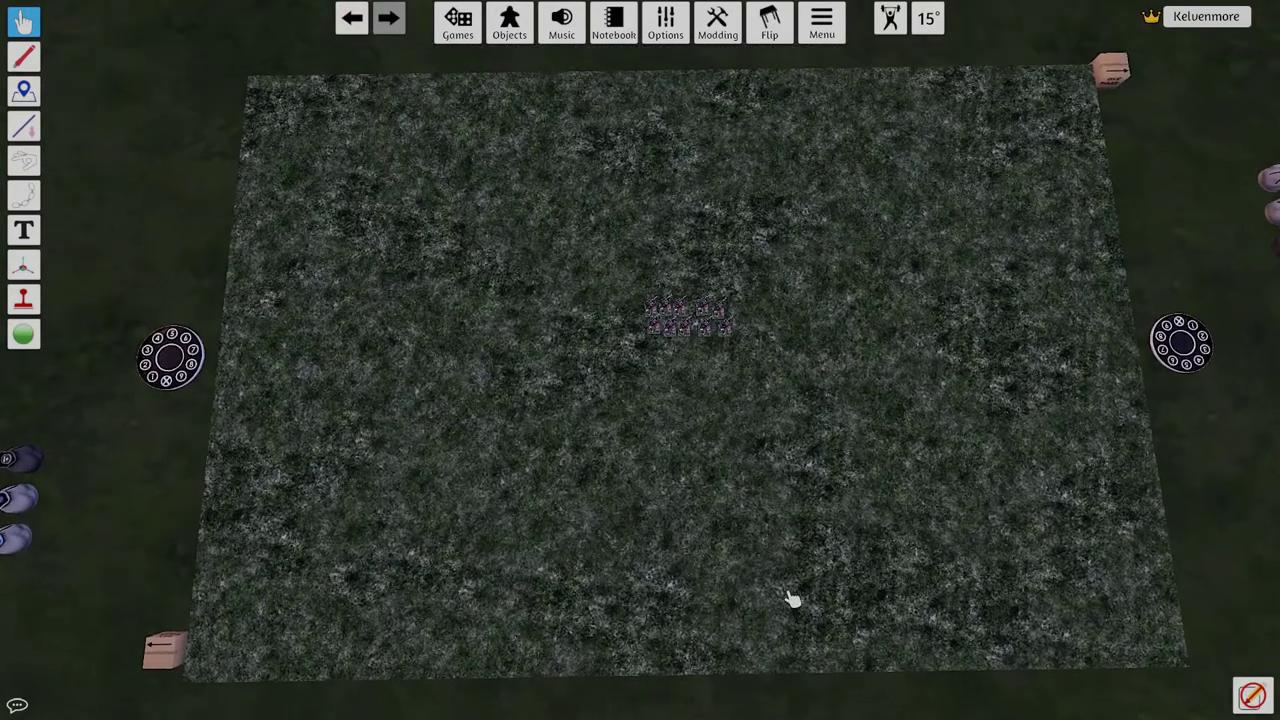
left_click_drag(623, 269, 743, 362)
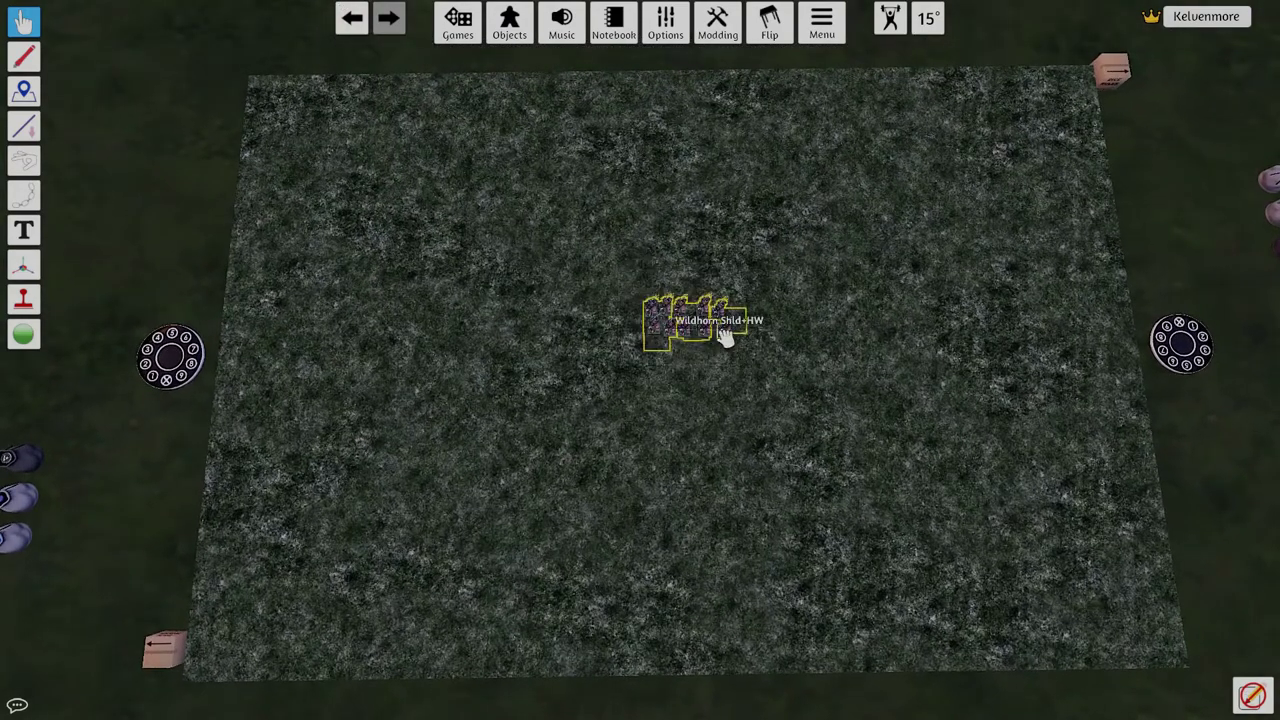
- Select all the loaded bases and models across the table, and clear the selection
left_click(289, 176)
left_click_drag(296, 120, 1056, 697)
left_click_drag(660, 540, 660, 526)
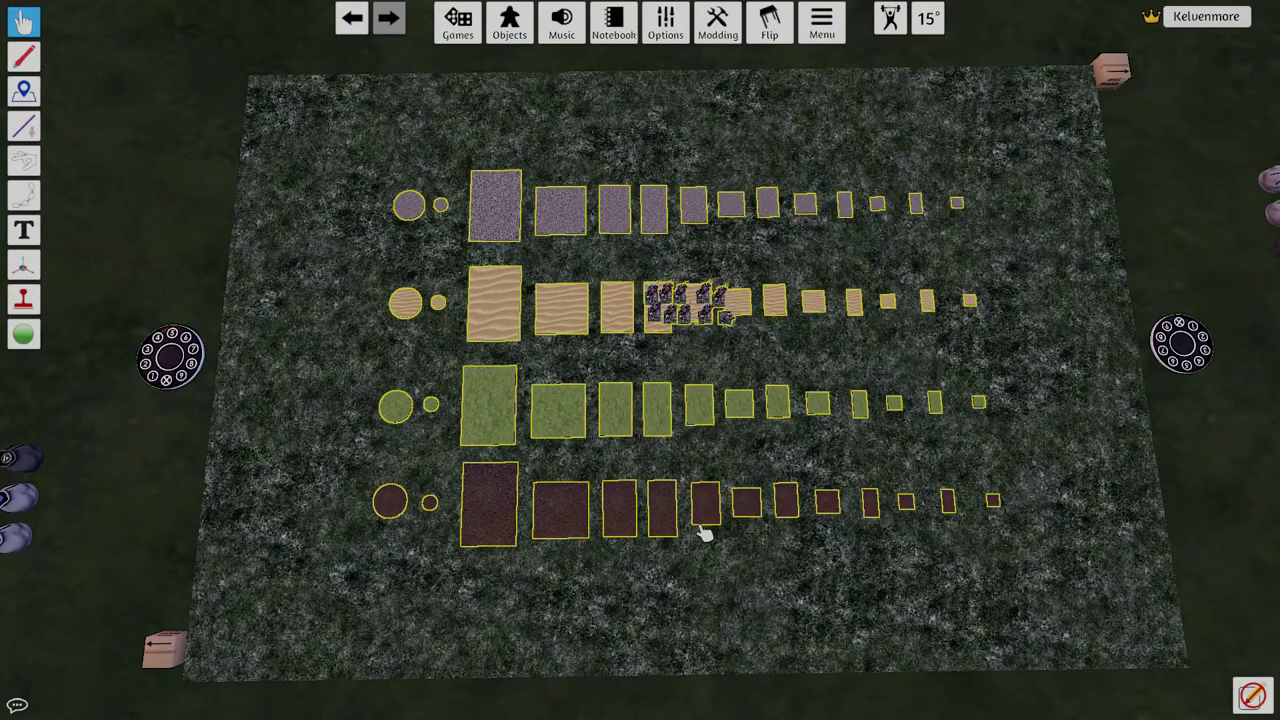
left_click(710, 447)
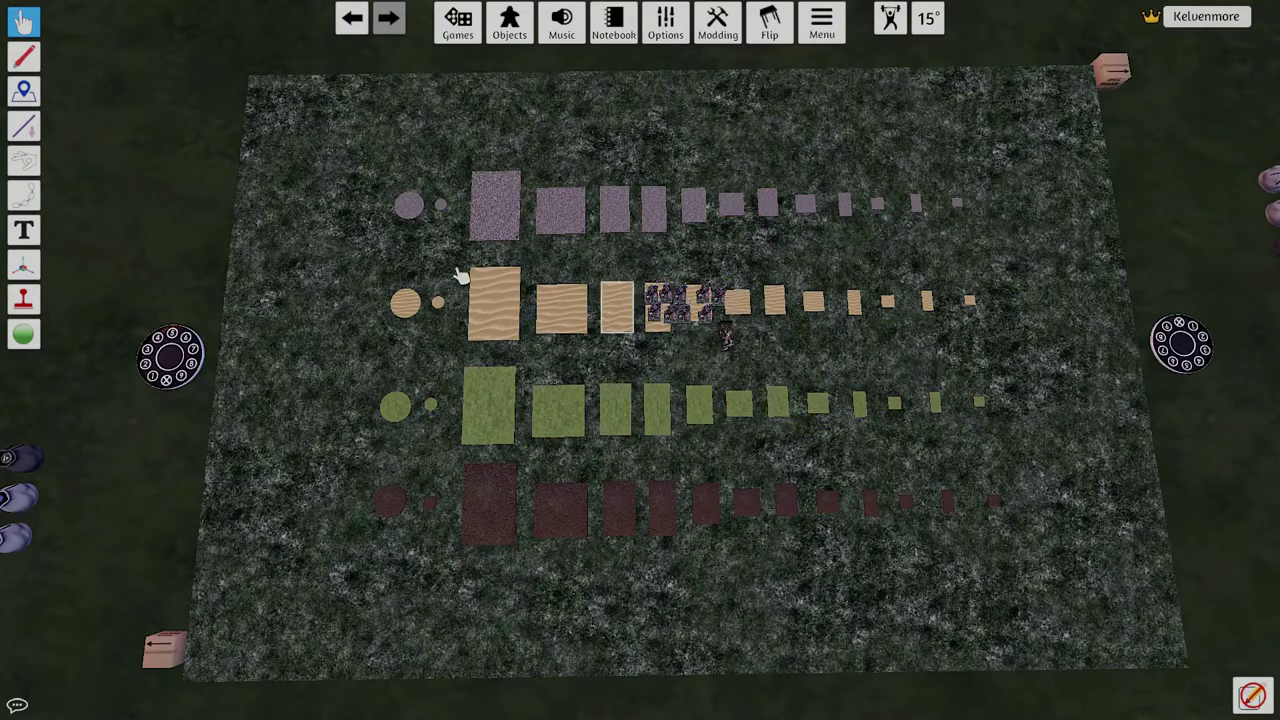
- Select all the loaded bases and models across the table and delete them
scroll(473, 375, "up", 5)
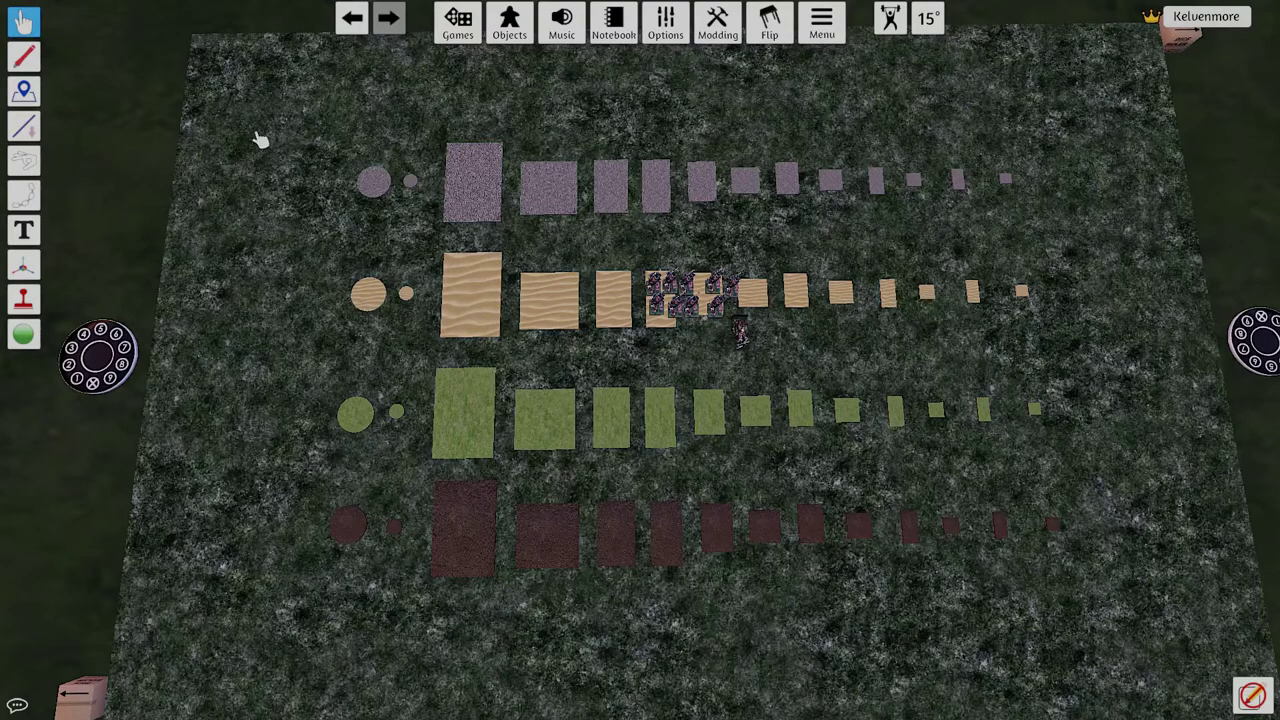
left_click_drag(258, 140, 1080, 638)
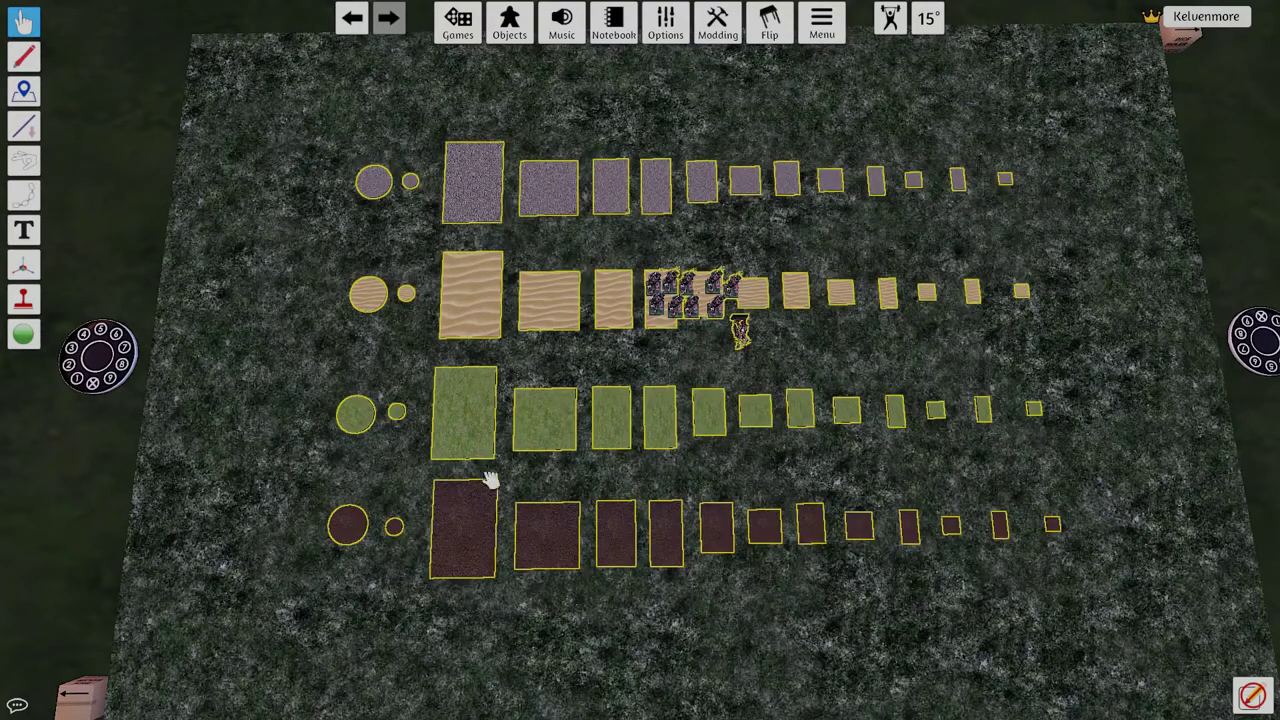
left_click(340, 340)
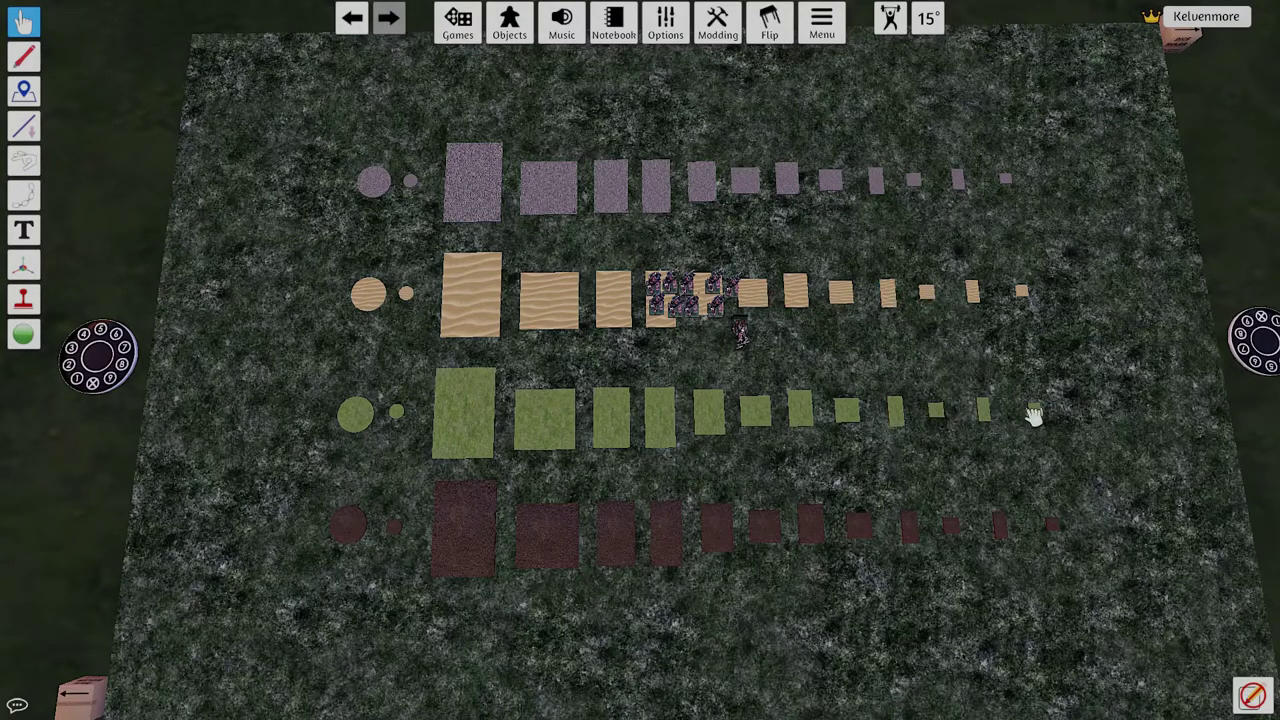
left_click_drag(243, 140, 1148, 692)
key("Delete")
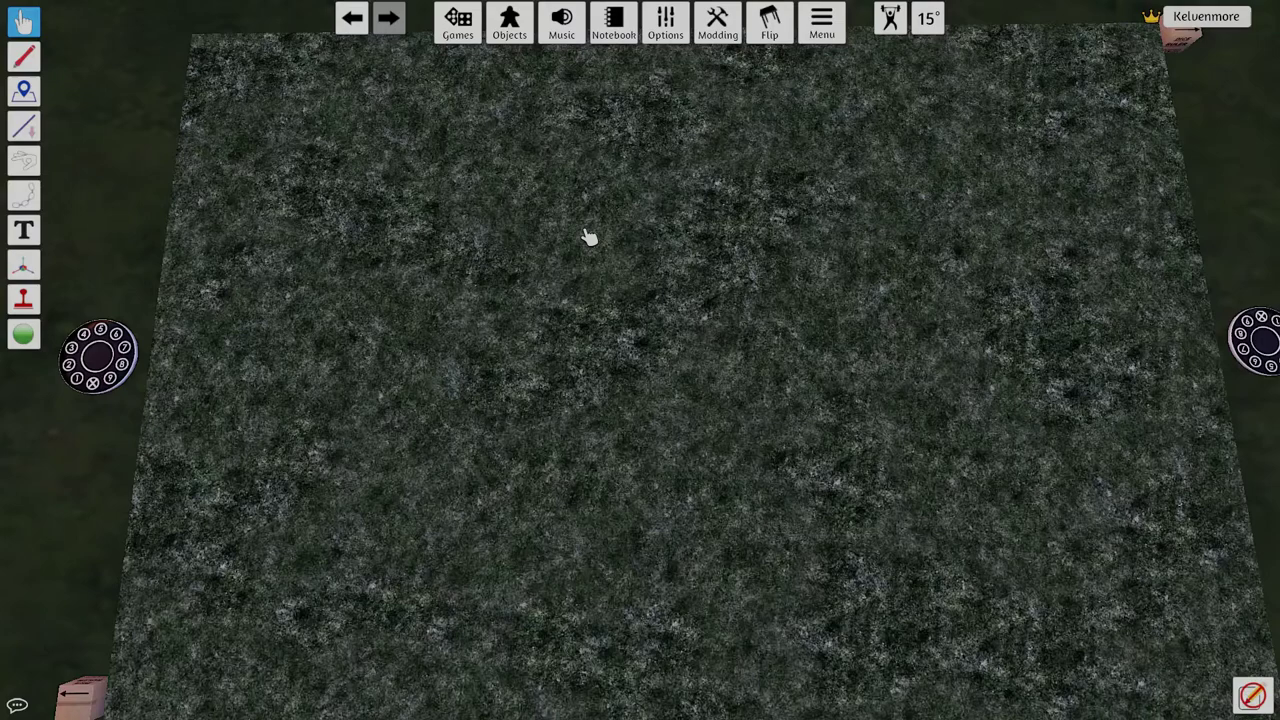
- Place the saved 25mmx25mm Grass Base object from the Bases folder near the centre of the table
left_click(515, 30)
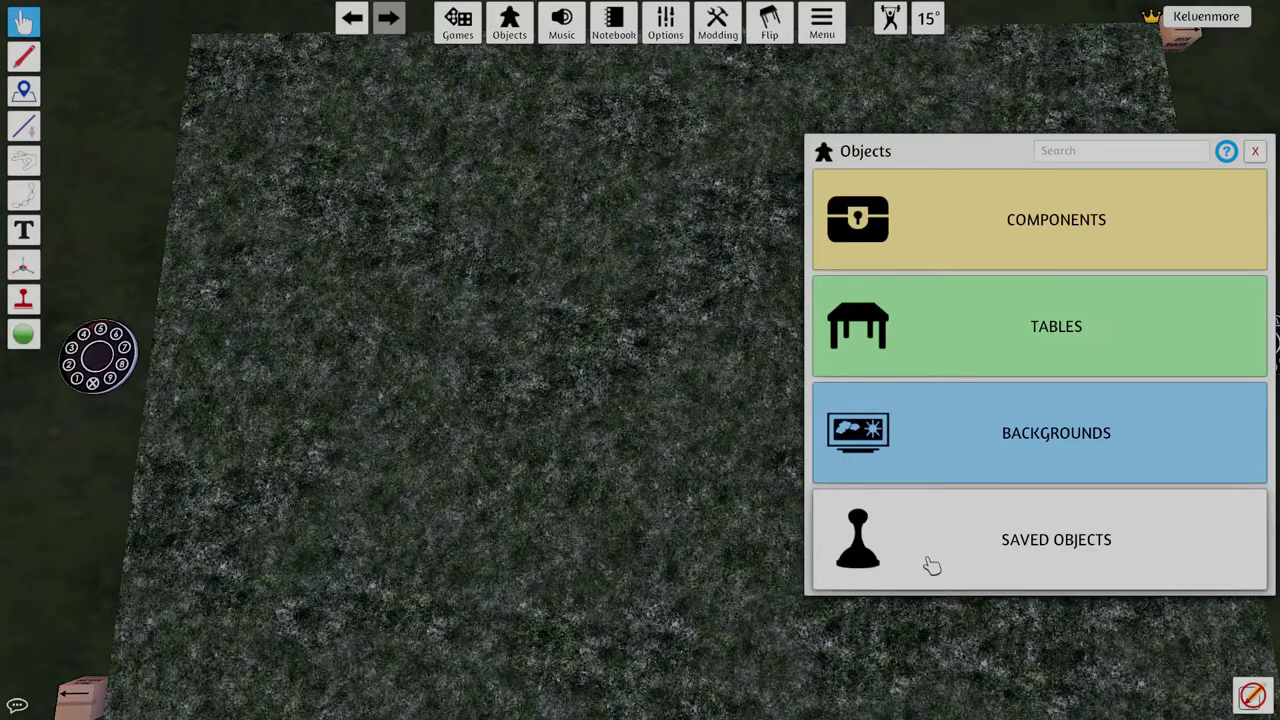
left_click(930, 566)
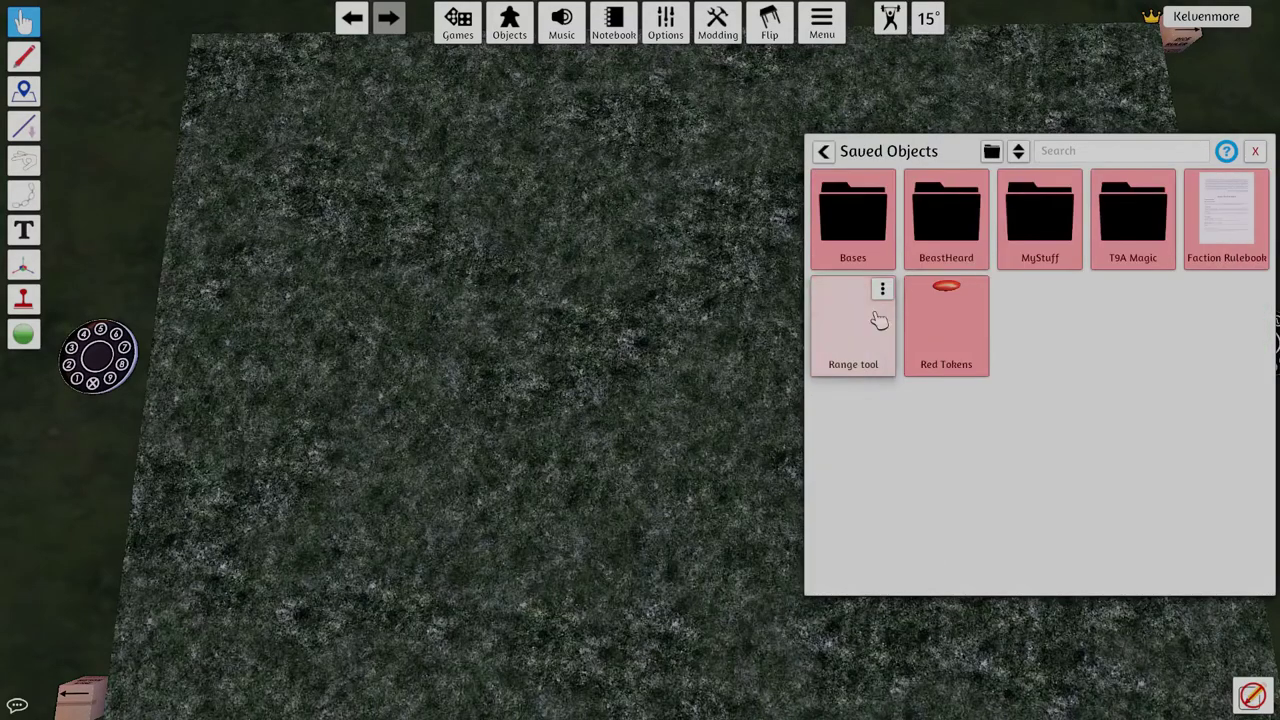
left_click(852, 212)
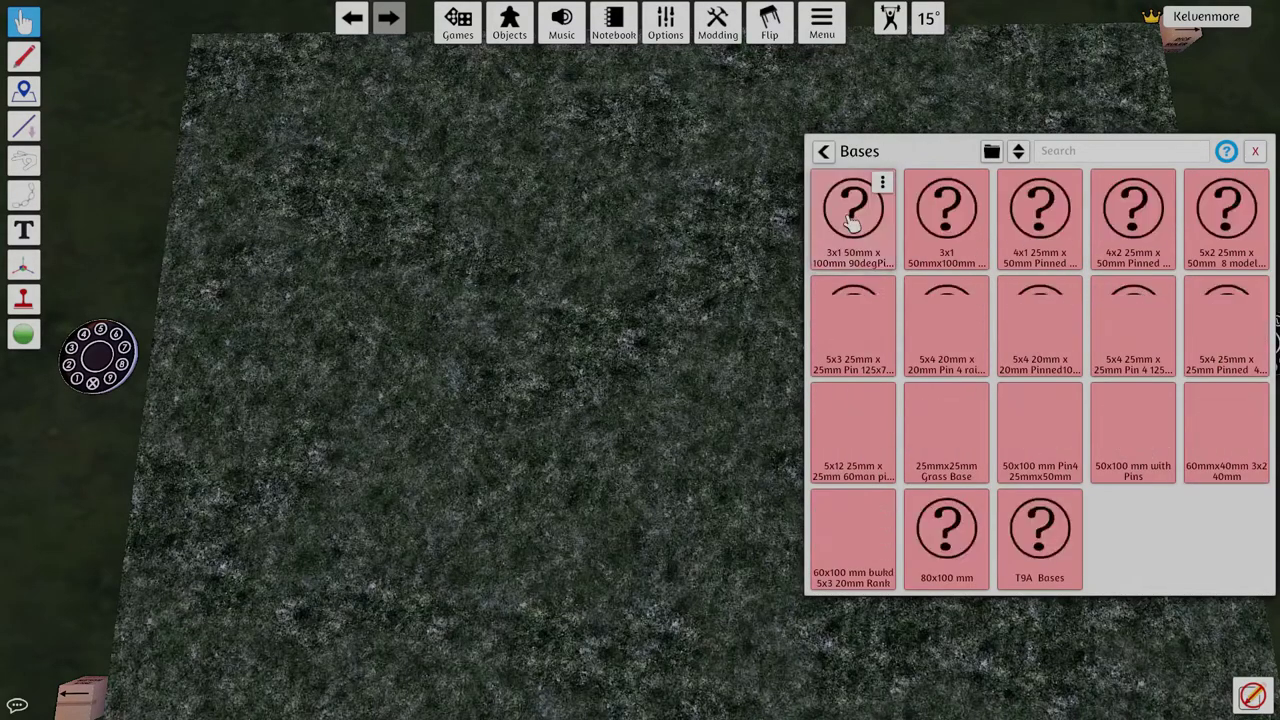
left_click(947, 440)
left_click(628, 381)
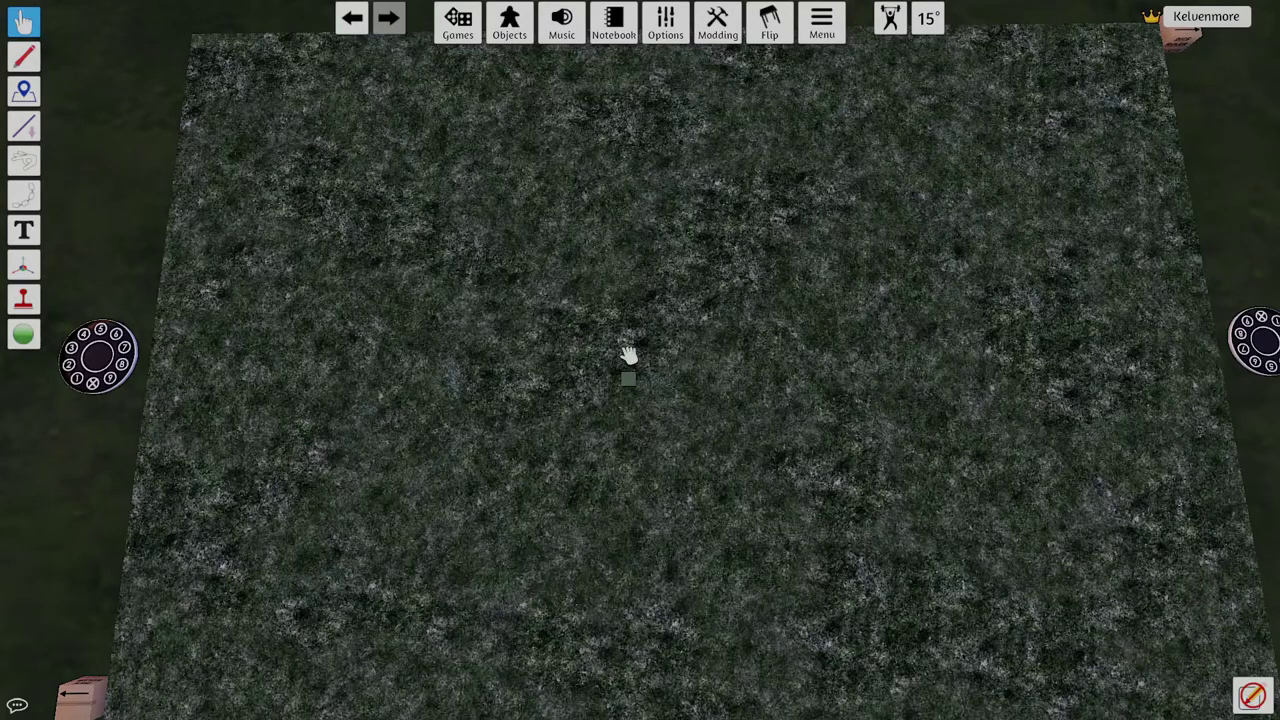
- Open the grass base's transform settings and set its Y rotation and Z position to 0
scroll(628, 355, "up", 5)
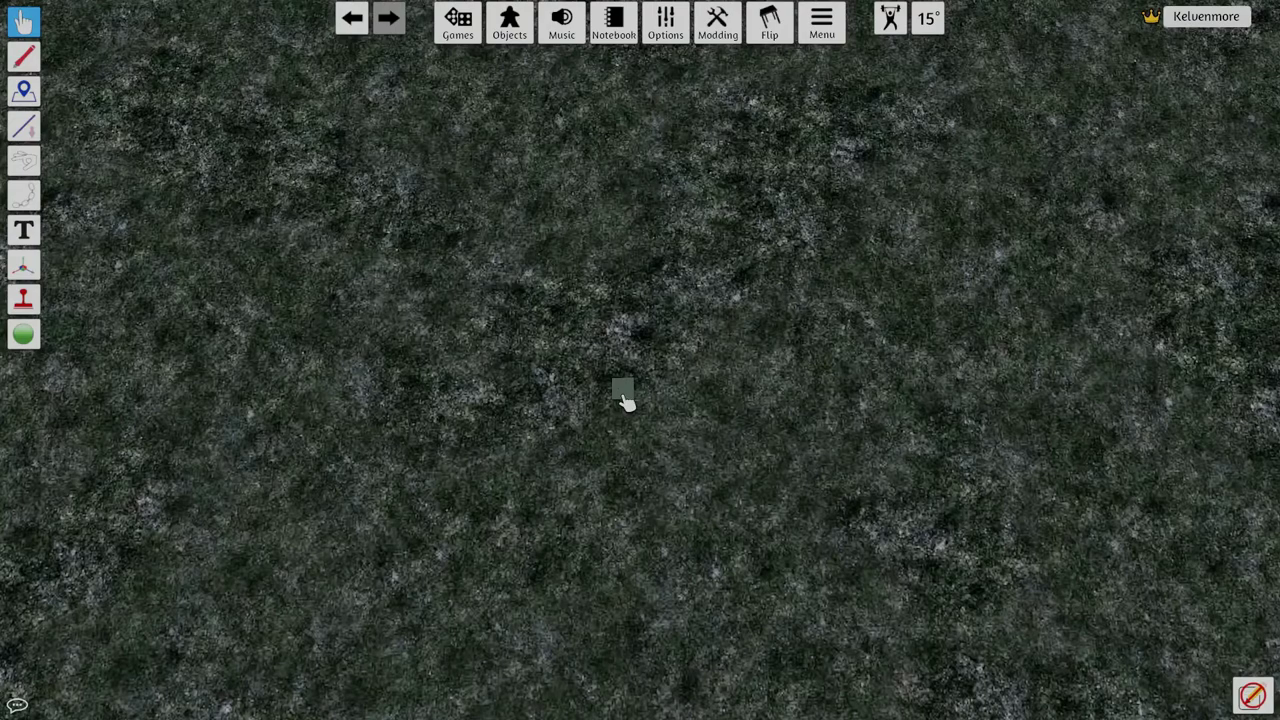
left_click(25, 264)
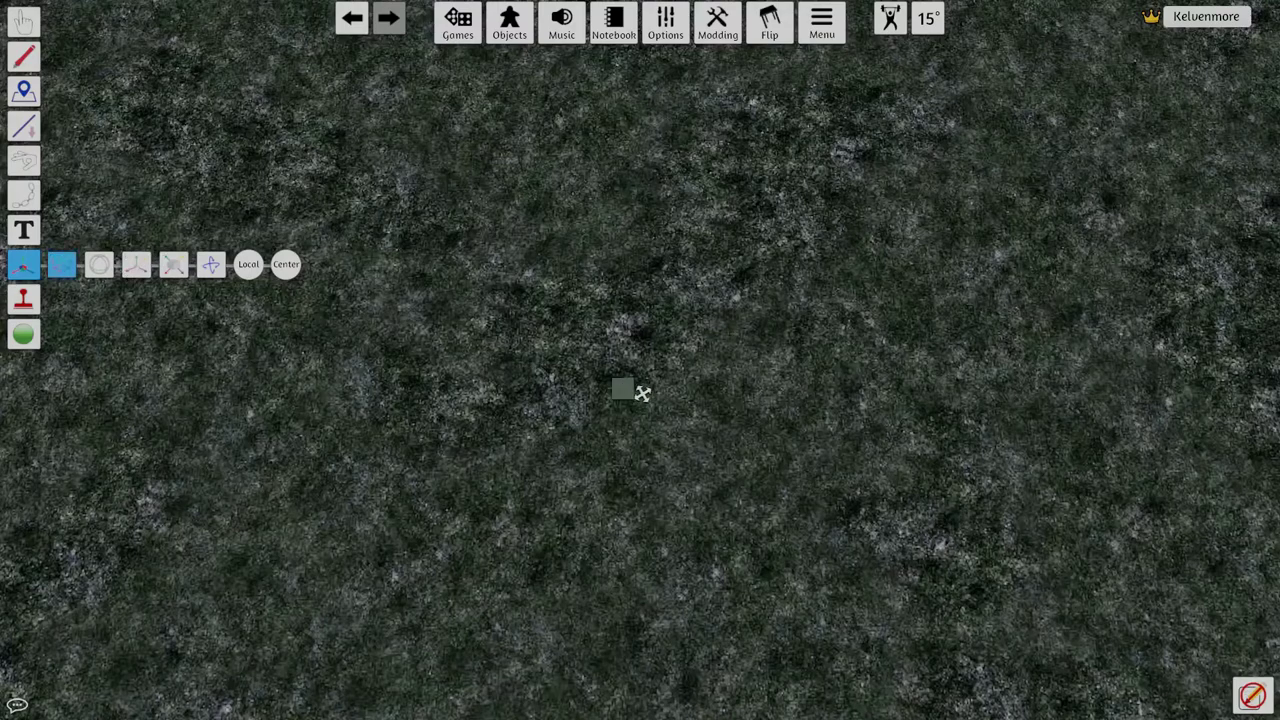
left_click(625, 390)
left_click(864, 417)
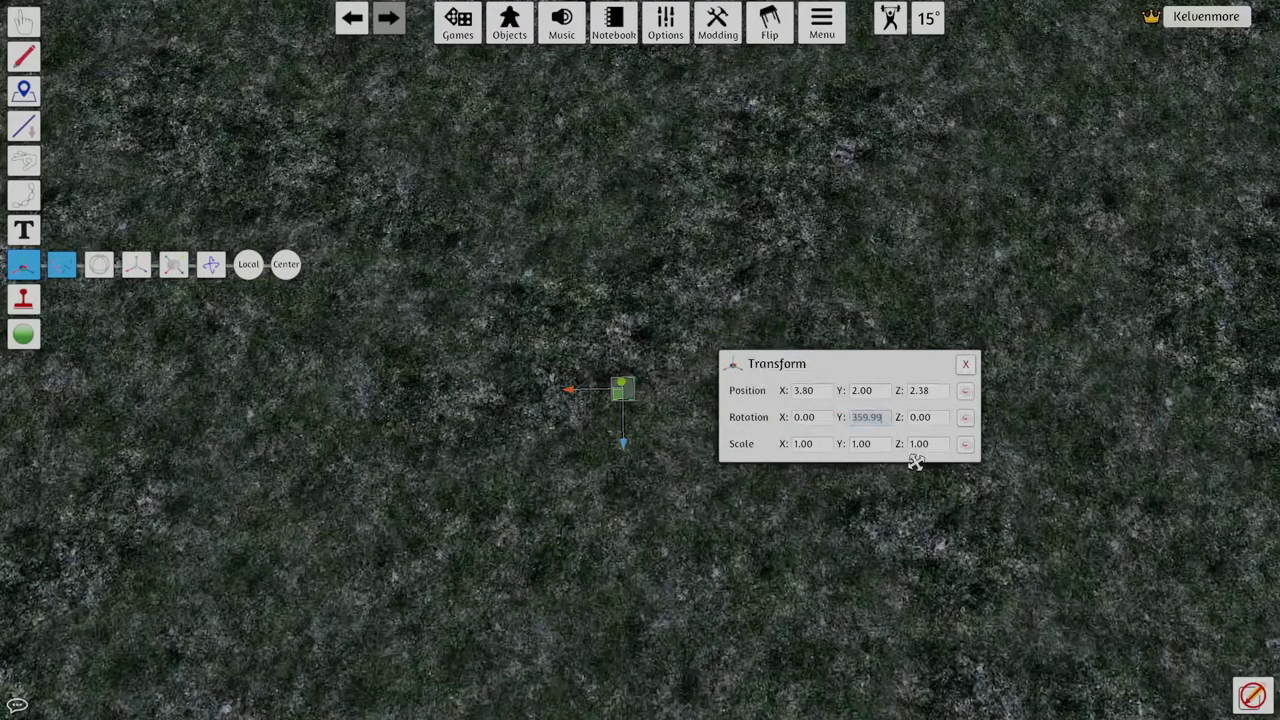
type("0")
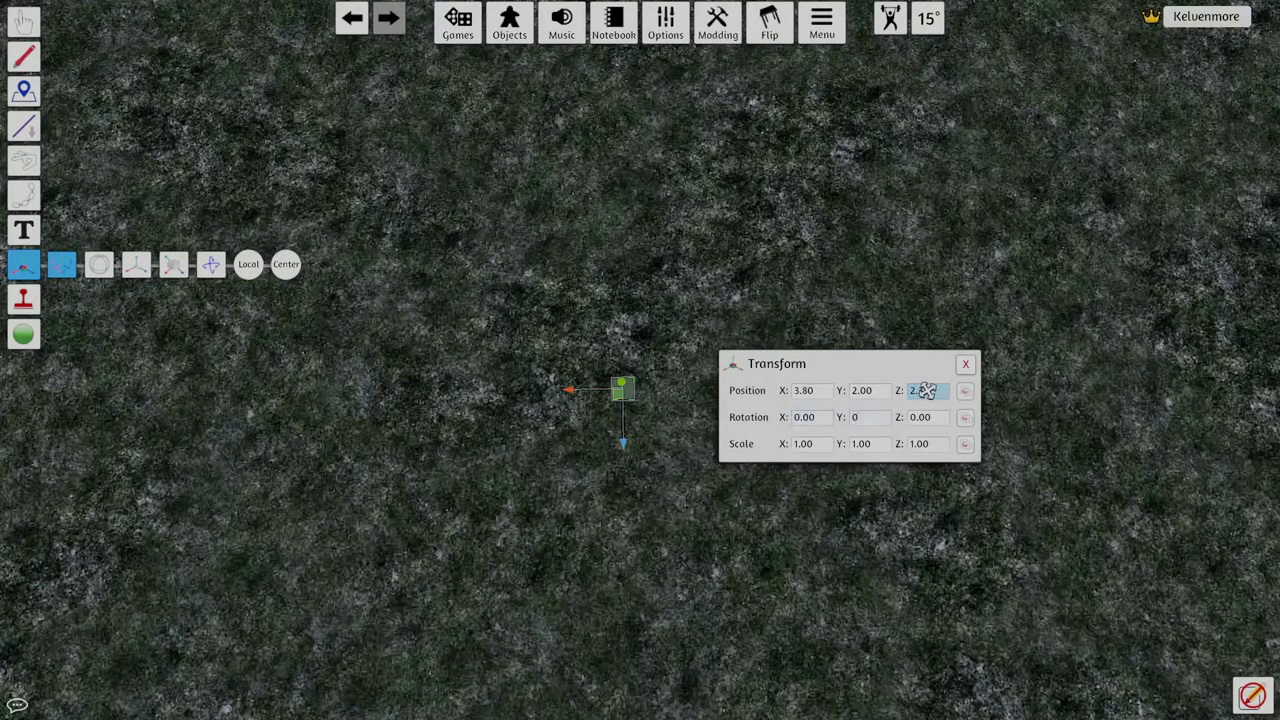
left_click(923, 390)
type("0")
left_click(812, 390)
left_click(826, 418)
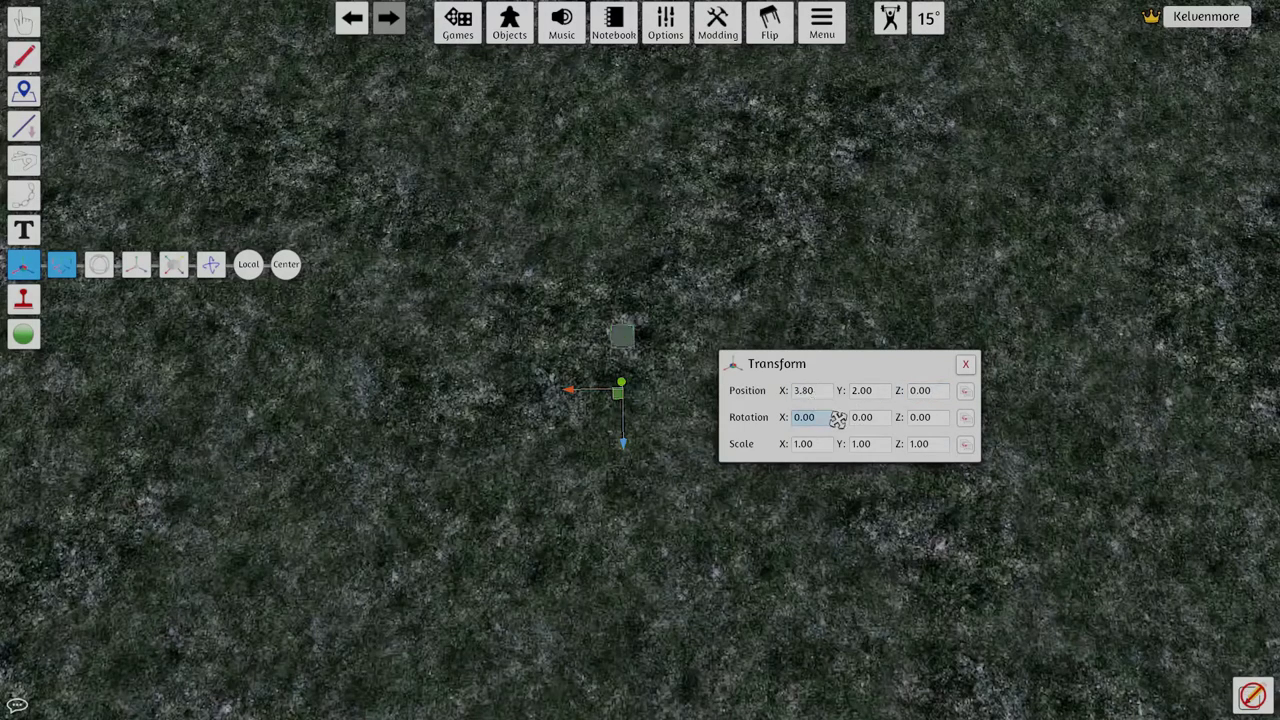
- Set the grass base's X position to 0 and close its transform settings
left_click(810, 390)
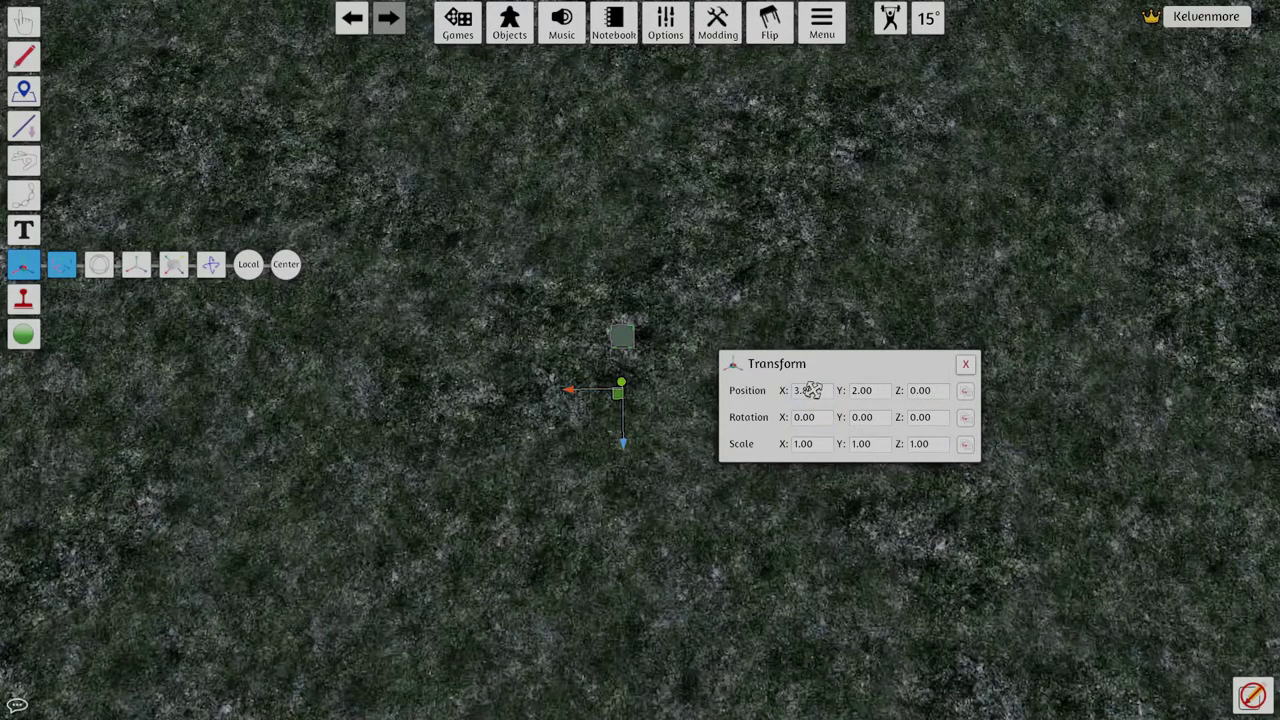
left_click_drag(811, 390, 693, 388)
left_click(719, 390)
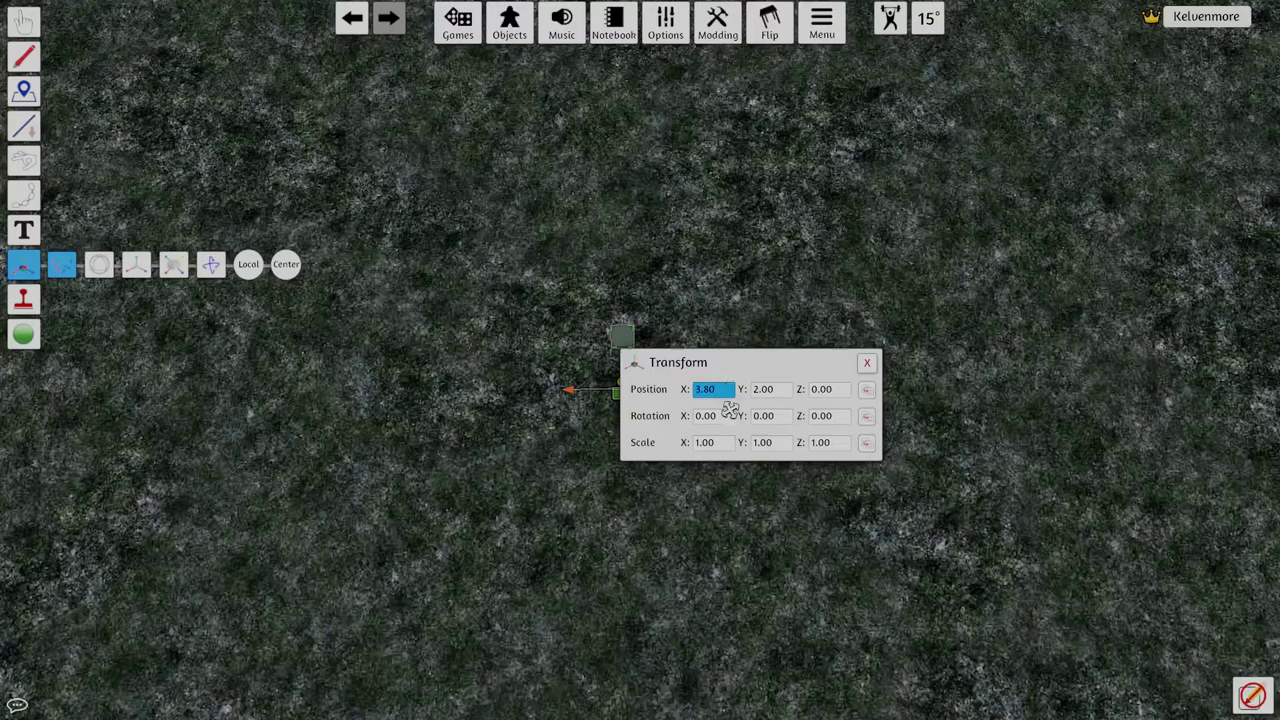
left_click(720, 391)
type("0")
left_click(774, 446)
key("Return")
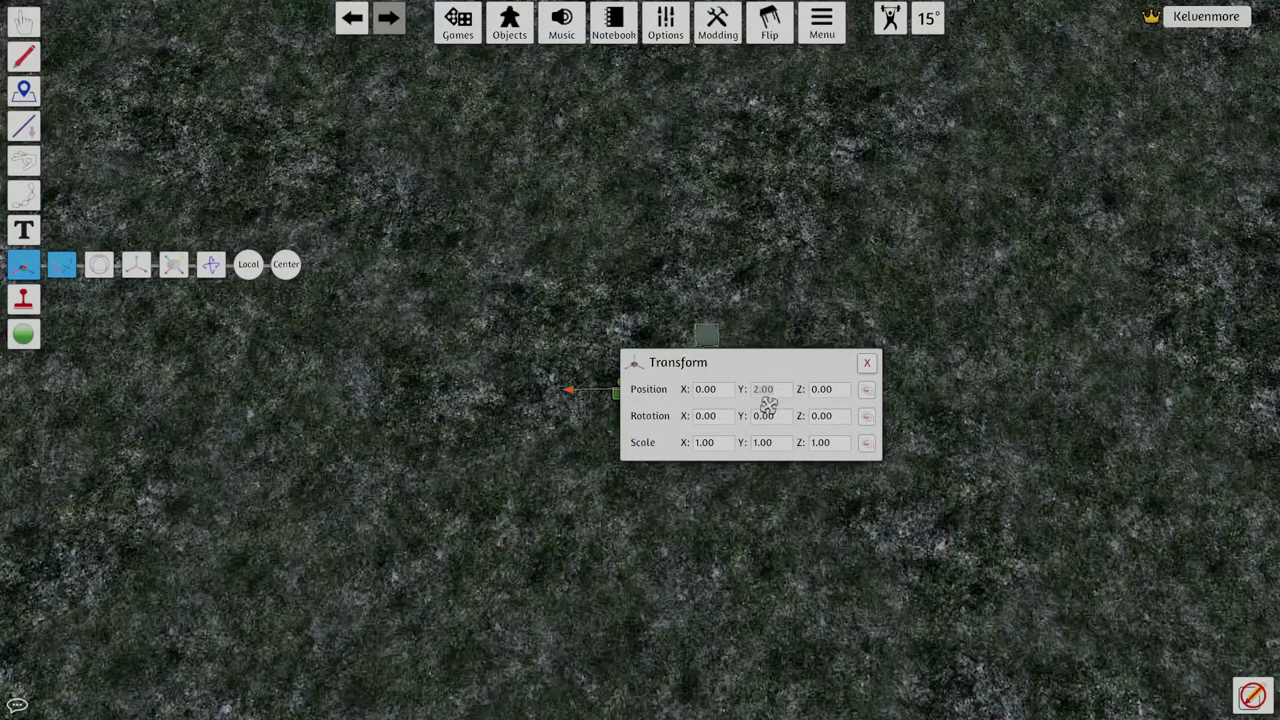
left_click(764, 390)
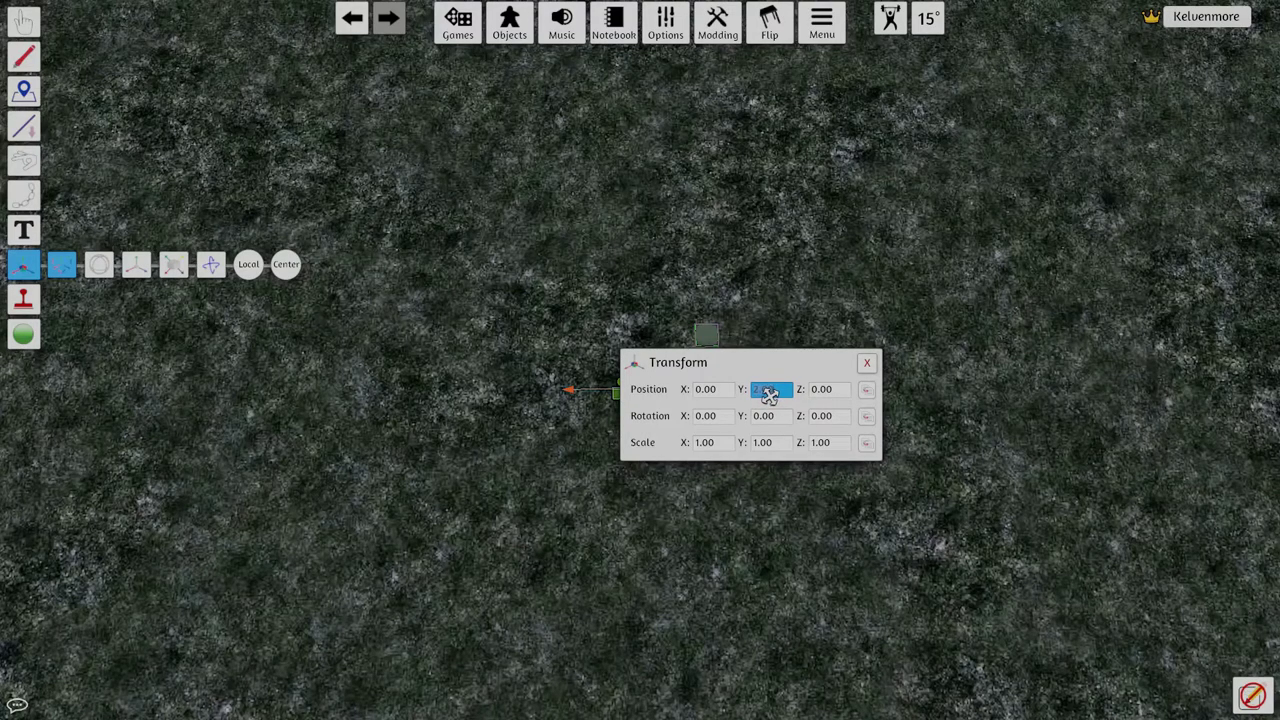
left_click(867, 363)
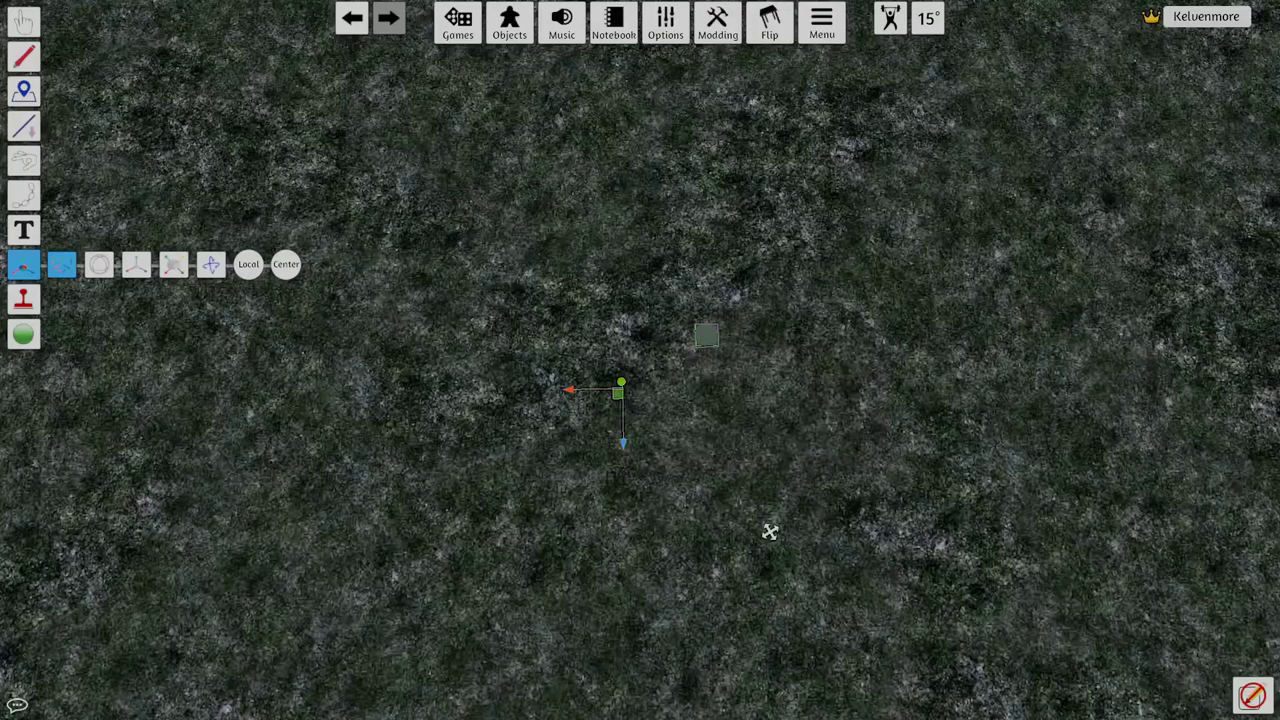
- Reopen the grass base's transform settings, set its Z position to 0 again, and return to the Grab tool
right_click_drag(770, 532, 844, 470)
scroll(806, 365, "up", 3)
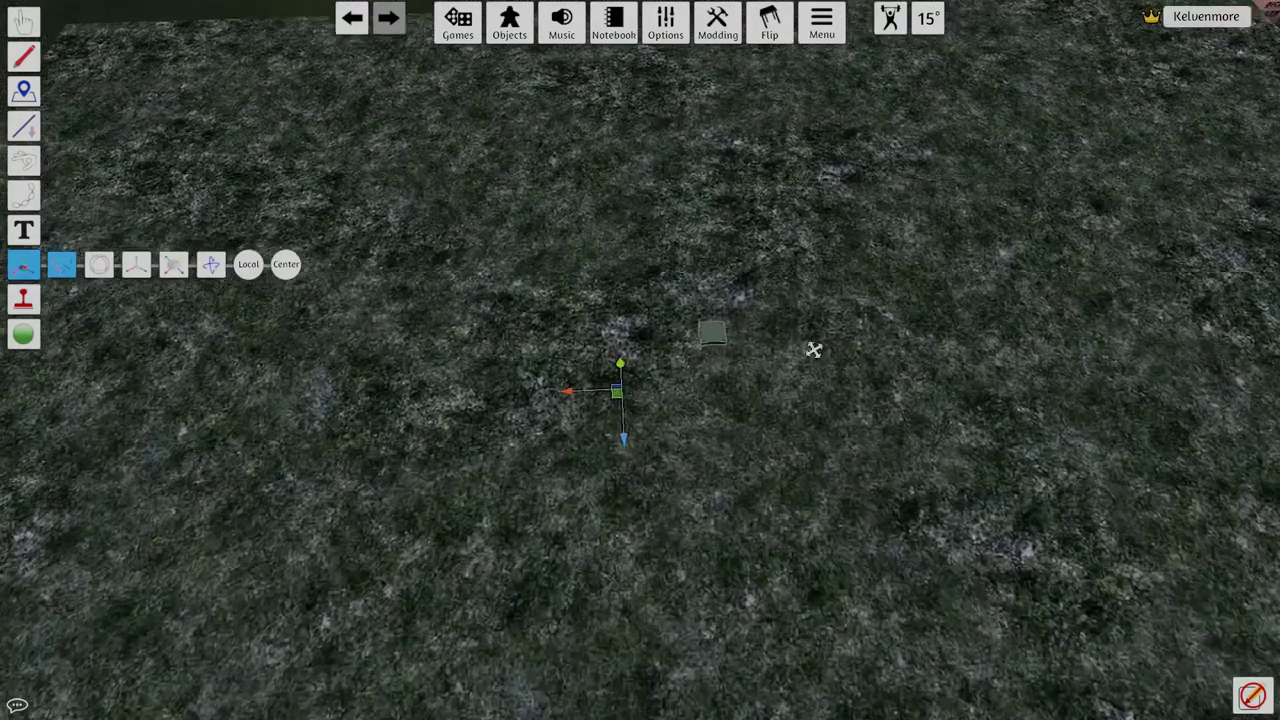
middle_click_drag(800, 311, 703, 549)
scroll(748, 510, "up", 1)
scroll(752, 506, "up", 1)
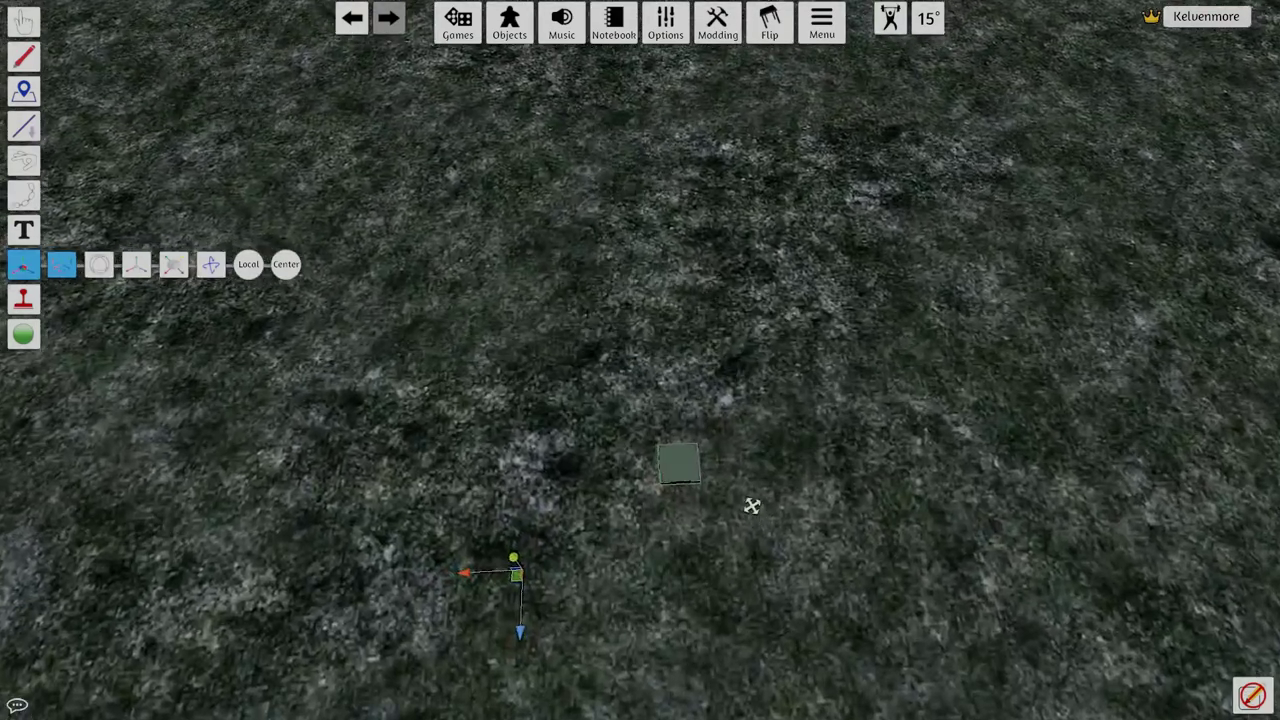
scroll(760, 502, "up", 2)
right_click_drag(866, 451, 826, 469)
left_click(675, 486)
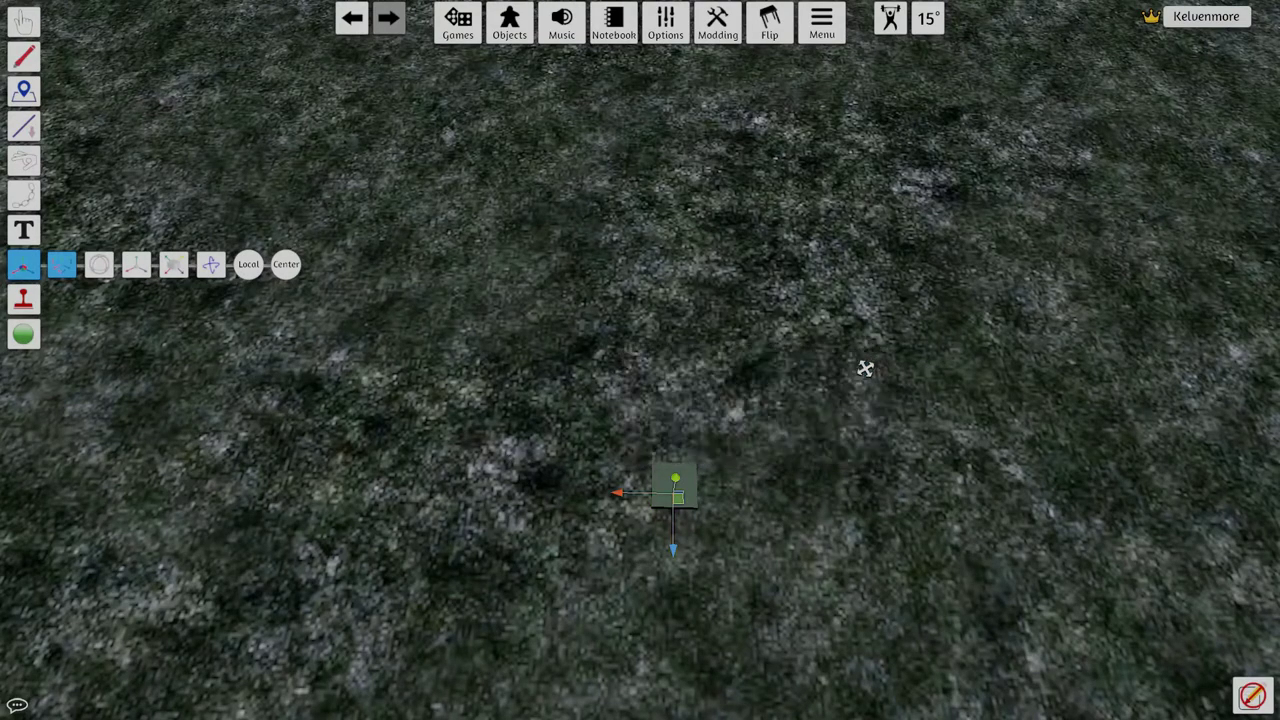
key("F1")
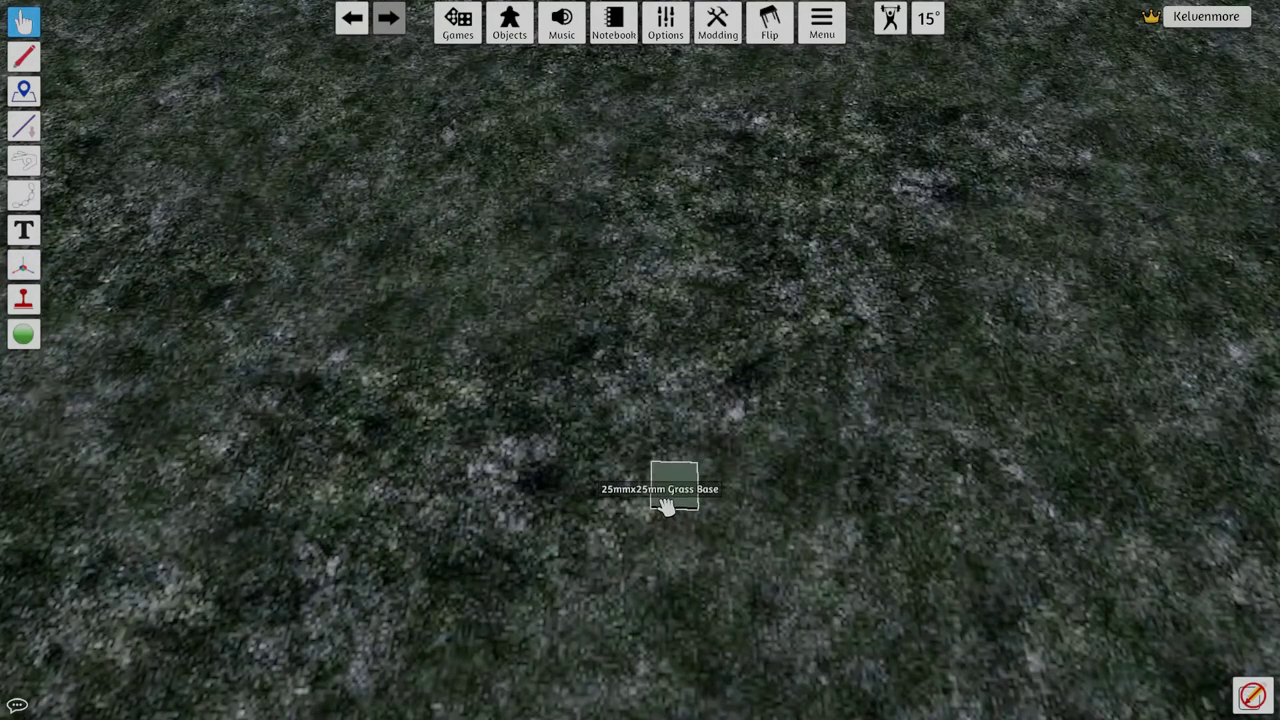
key("F8")
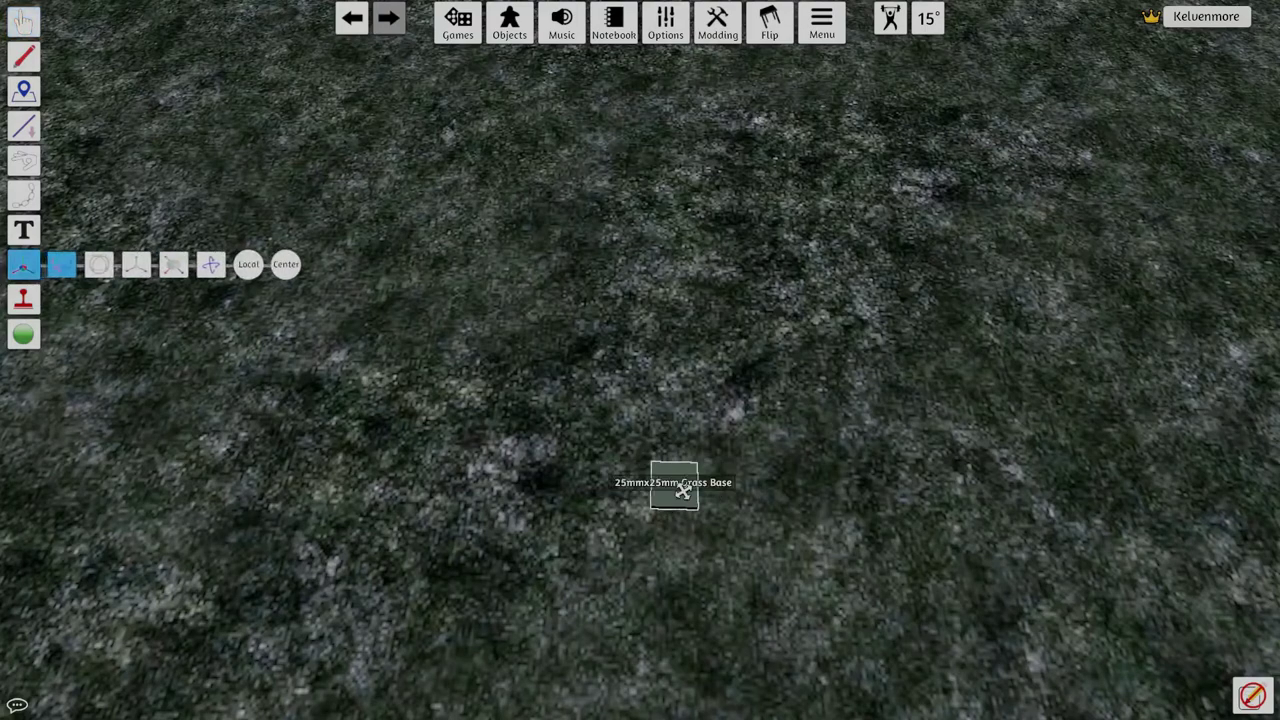
left_click(681, 487)
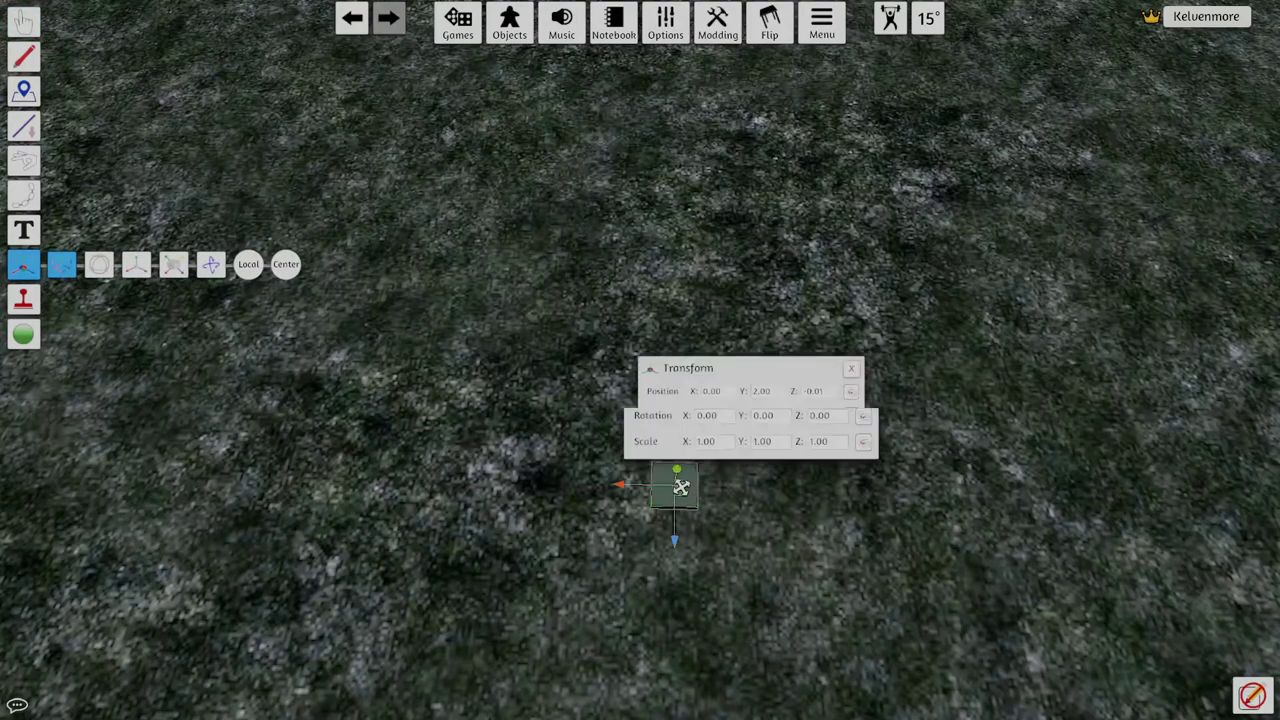
left_click(830, 389)
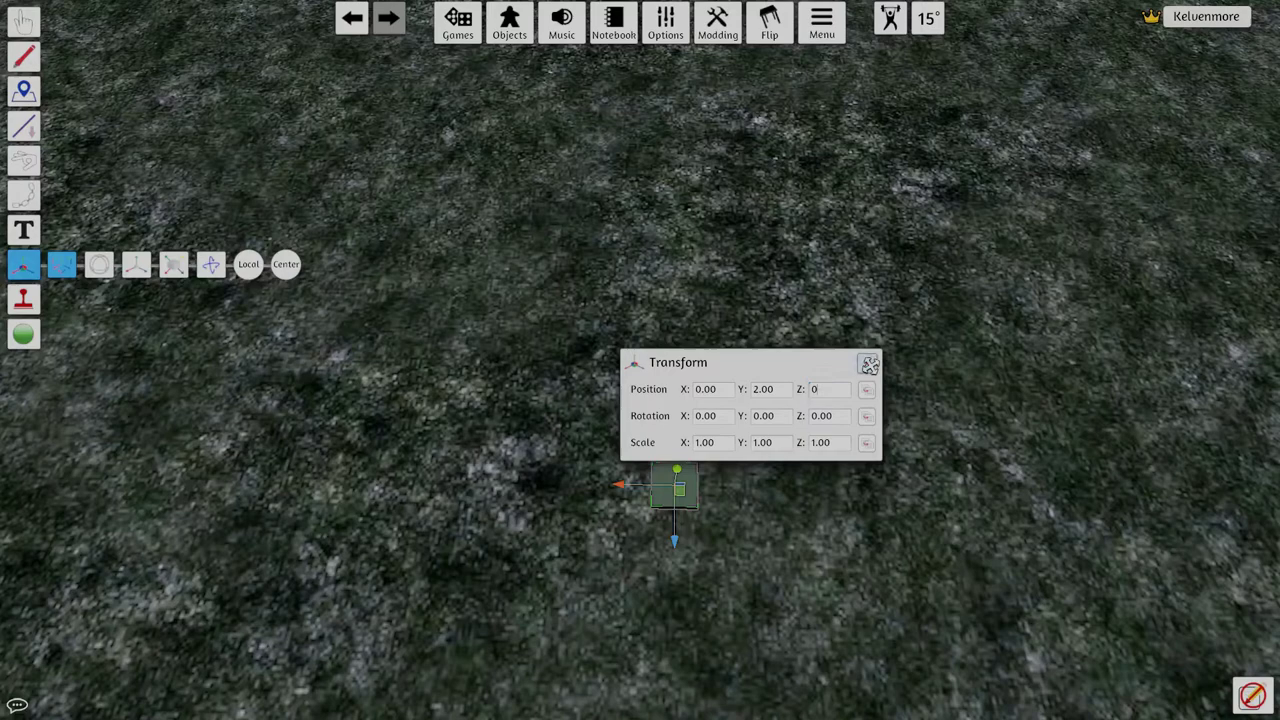
left_click(867, 362)
left_click(749, 491)
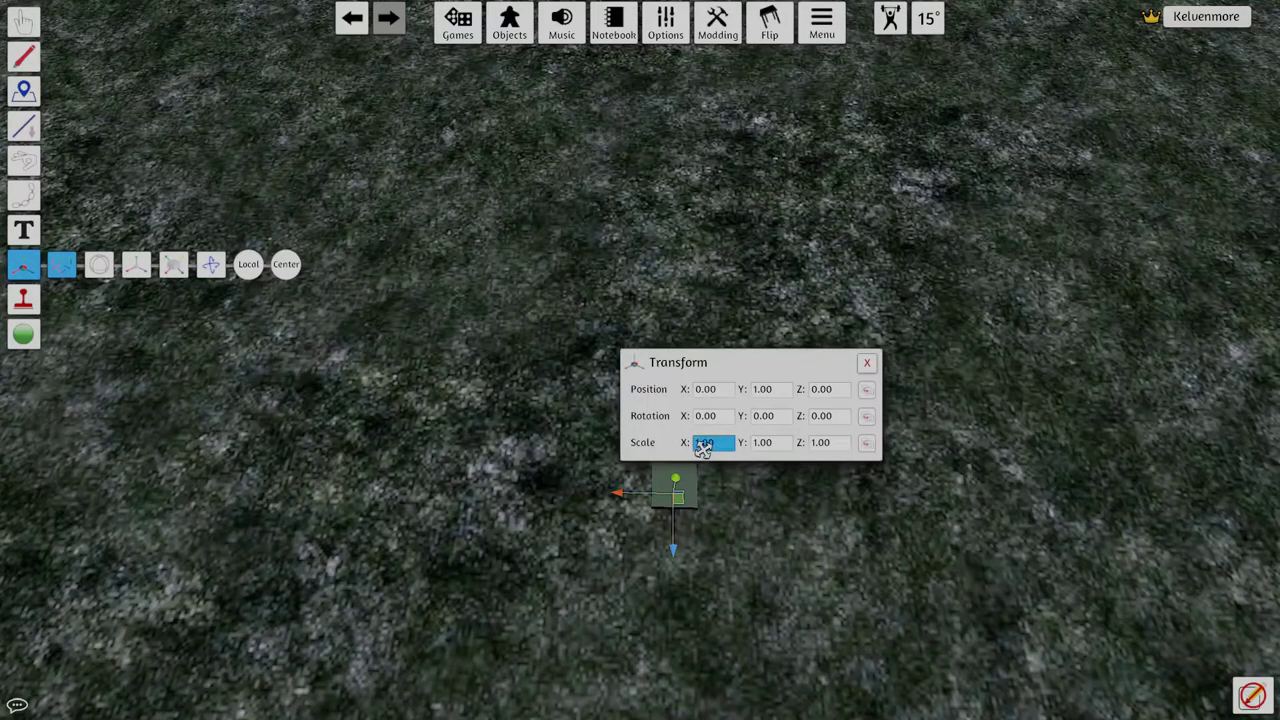
key("F1")
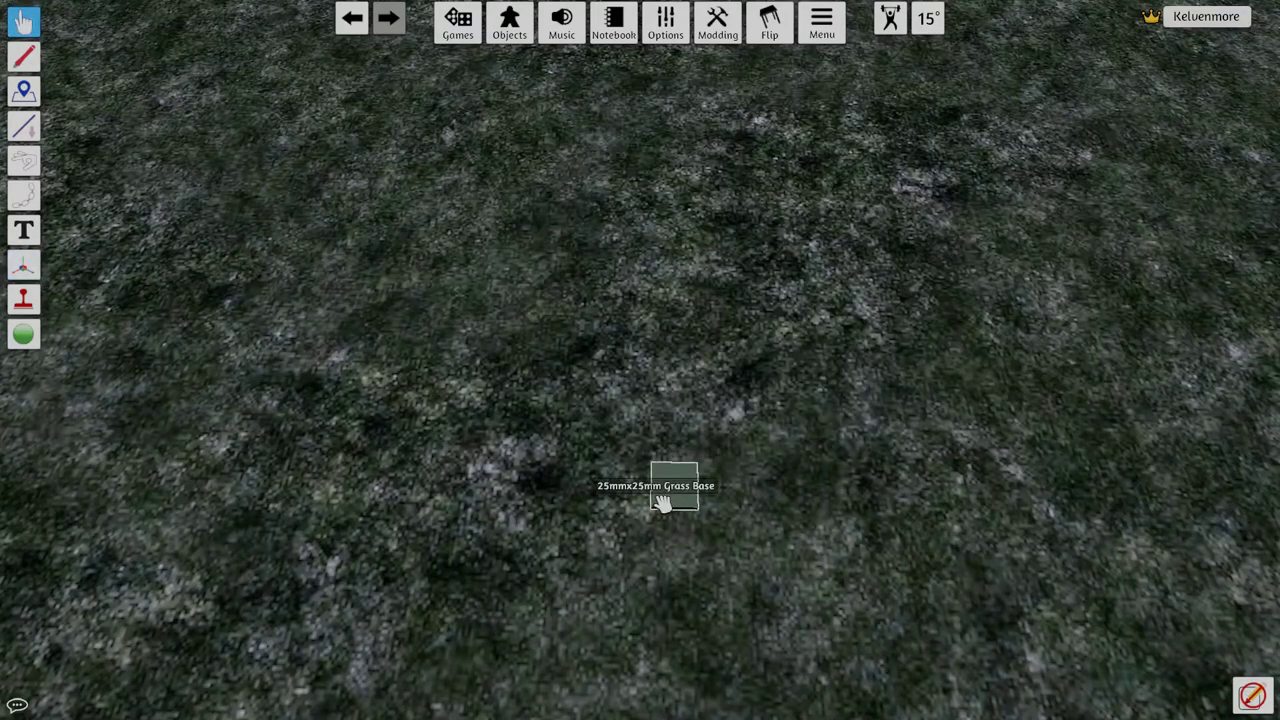
- Duplicate the 25mmx25mm Grass Base, placing five copies on the table around the original
right_click(677, 505)
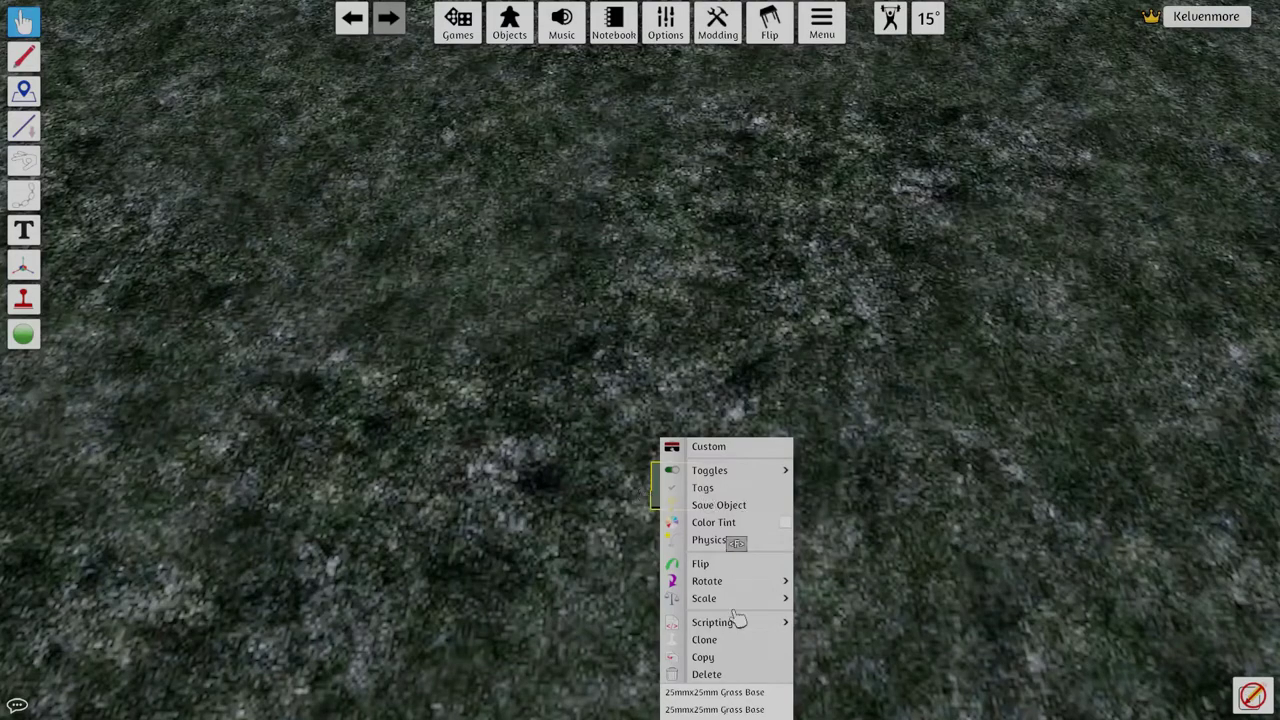
left_click(725, 650)
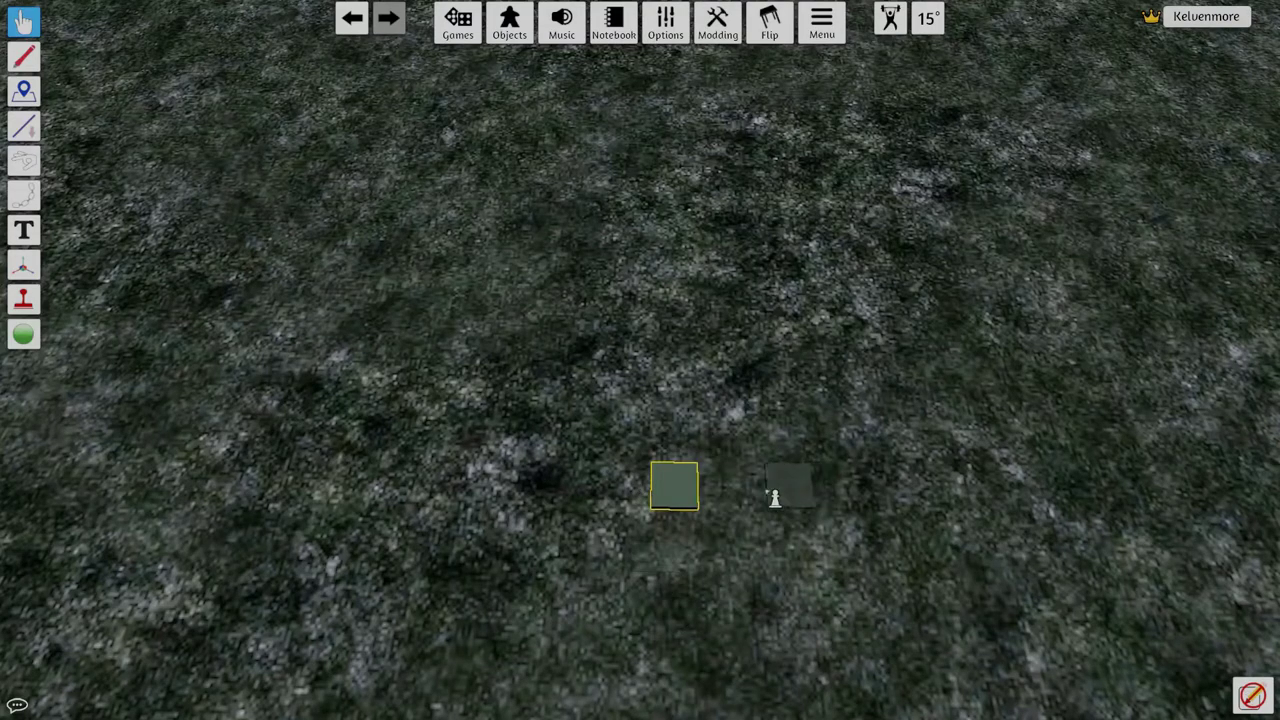
left_click(768, 495)
left_click(559, 313)
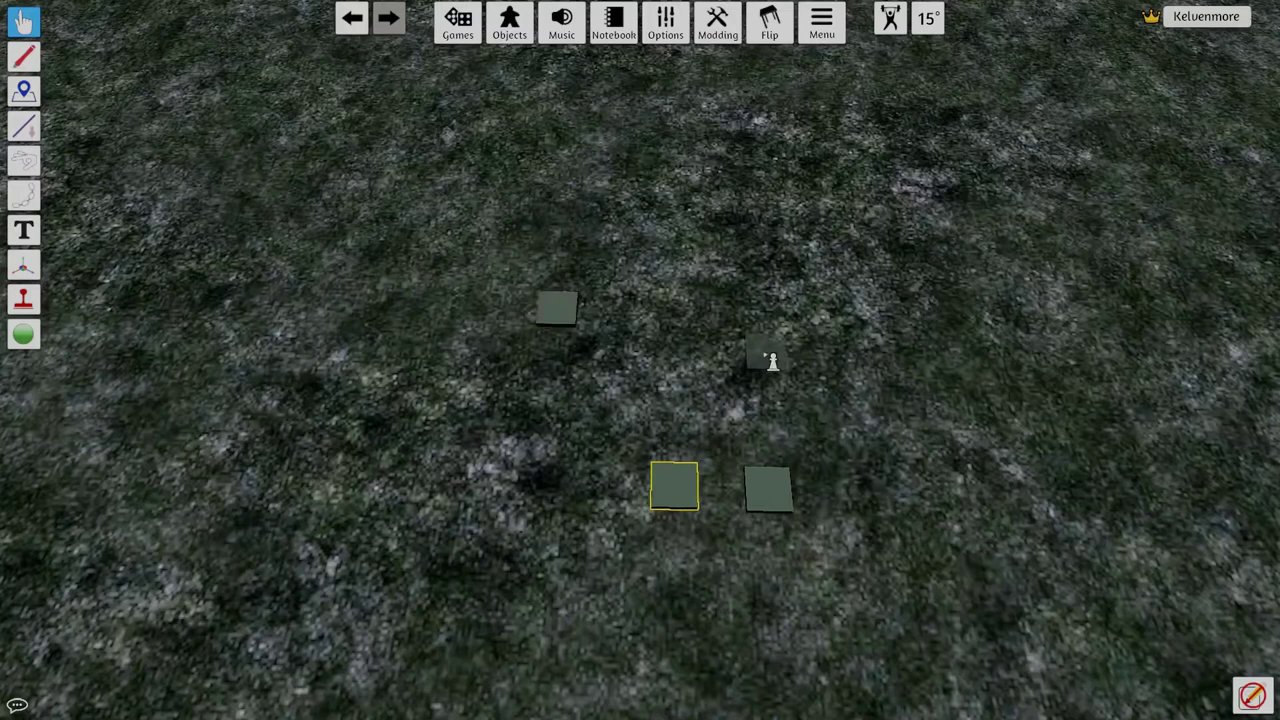
left_click(765, 355)
left_click(903, 311)
key("ctrl+v")
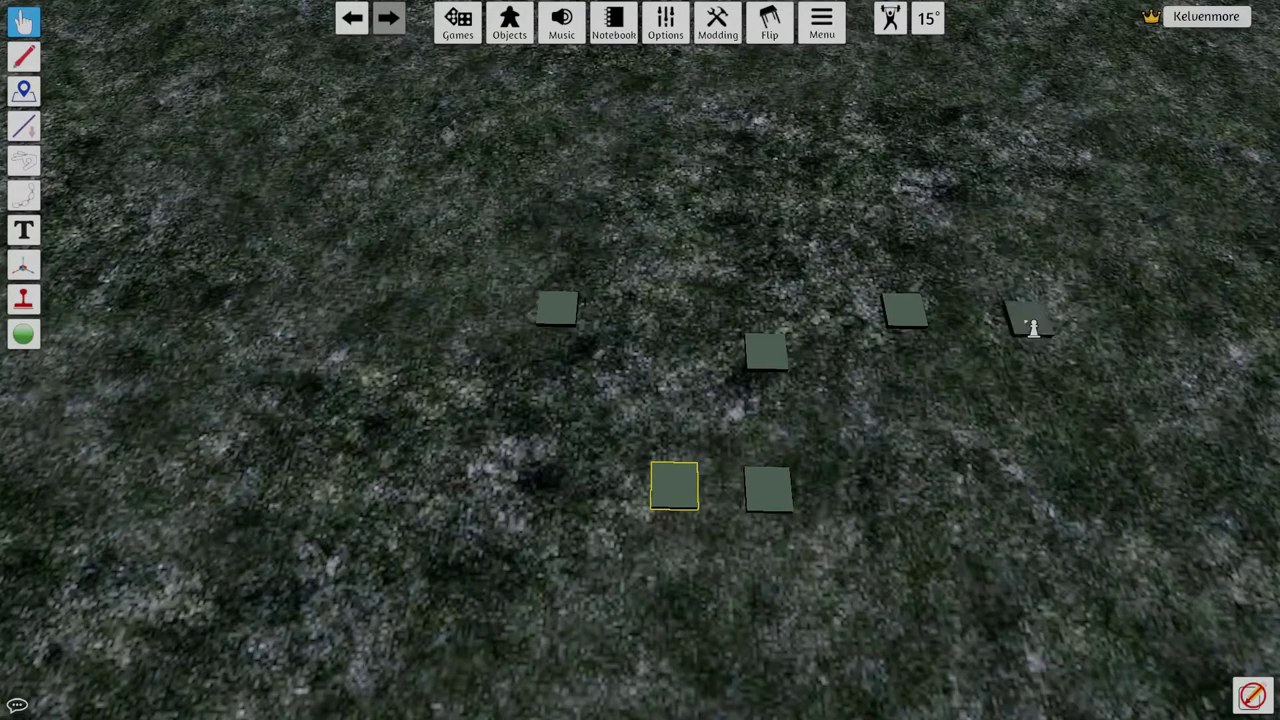
- Stop placing copies and delete the surplus grass base furthest from the original
key("Escape")
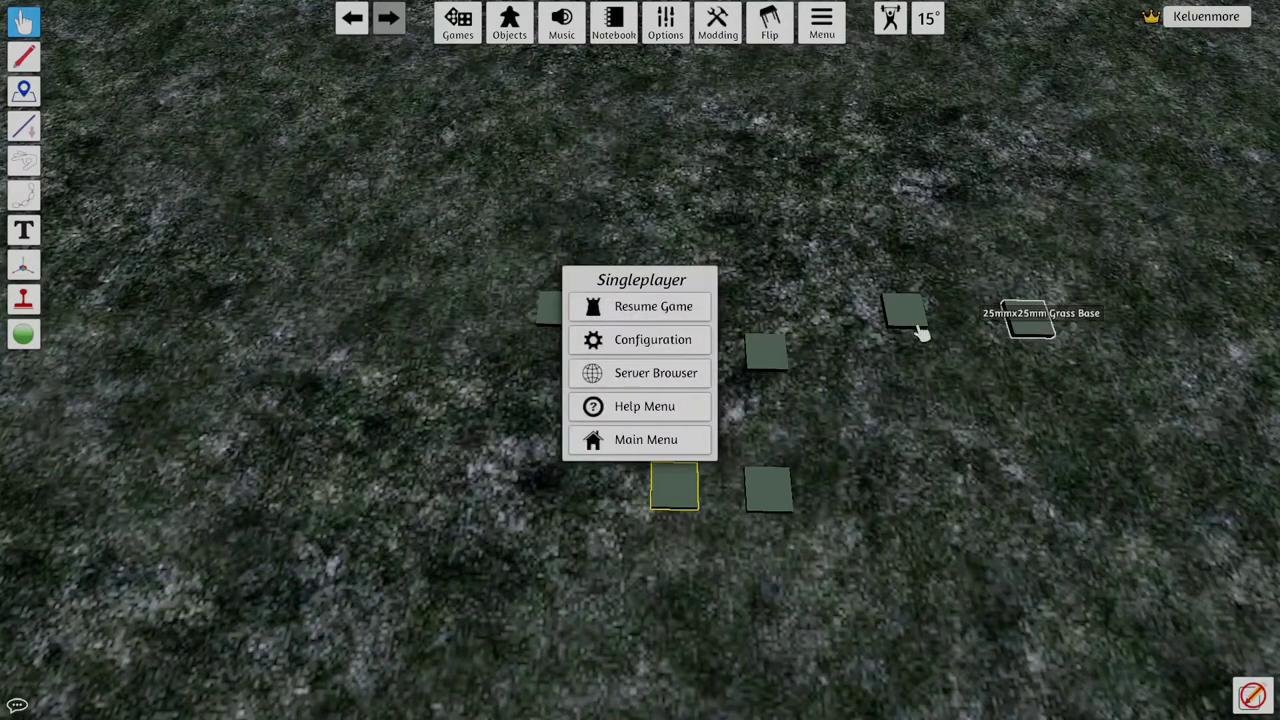
key("Escape")
right_click(1025, 318)
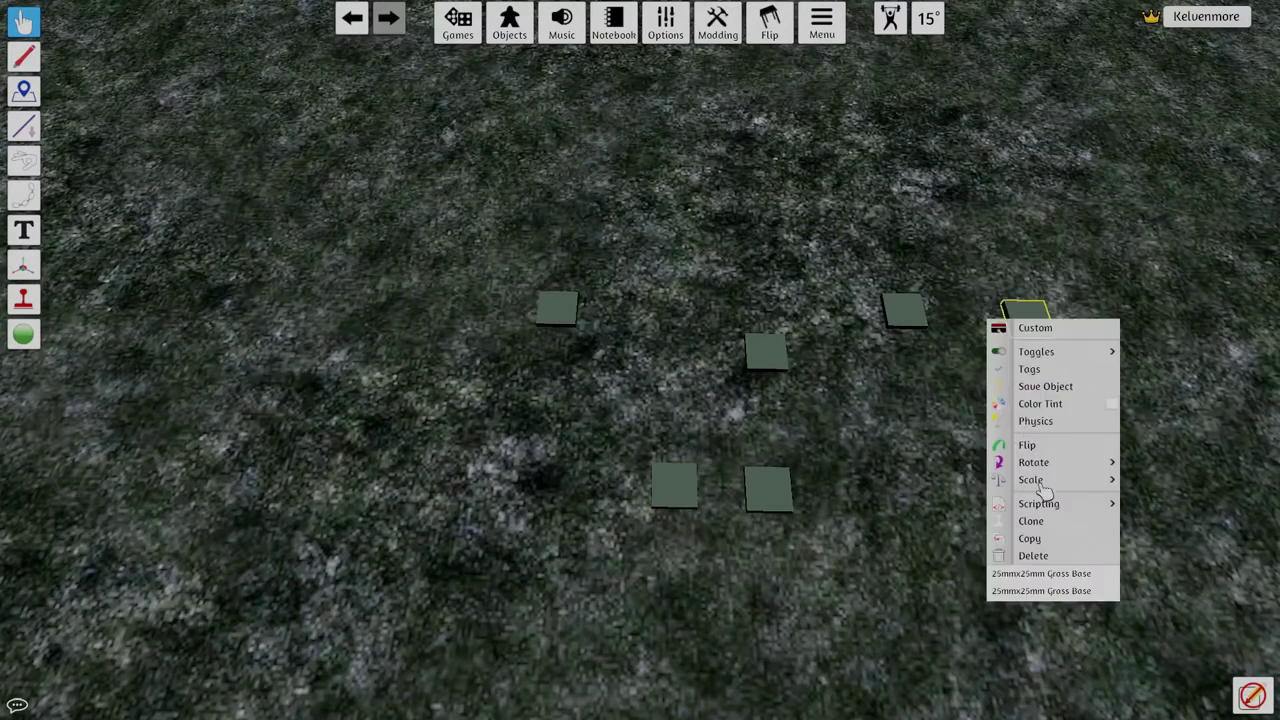
left_click(1038, 556)
- Line up the four loose grass base copies in a rough row behind the original base
left_click_drag(557, 308, 666, 304)
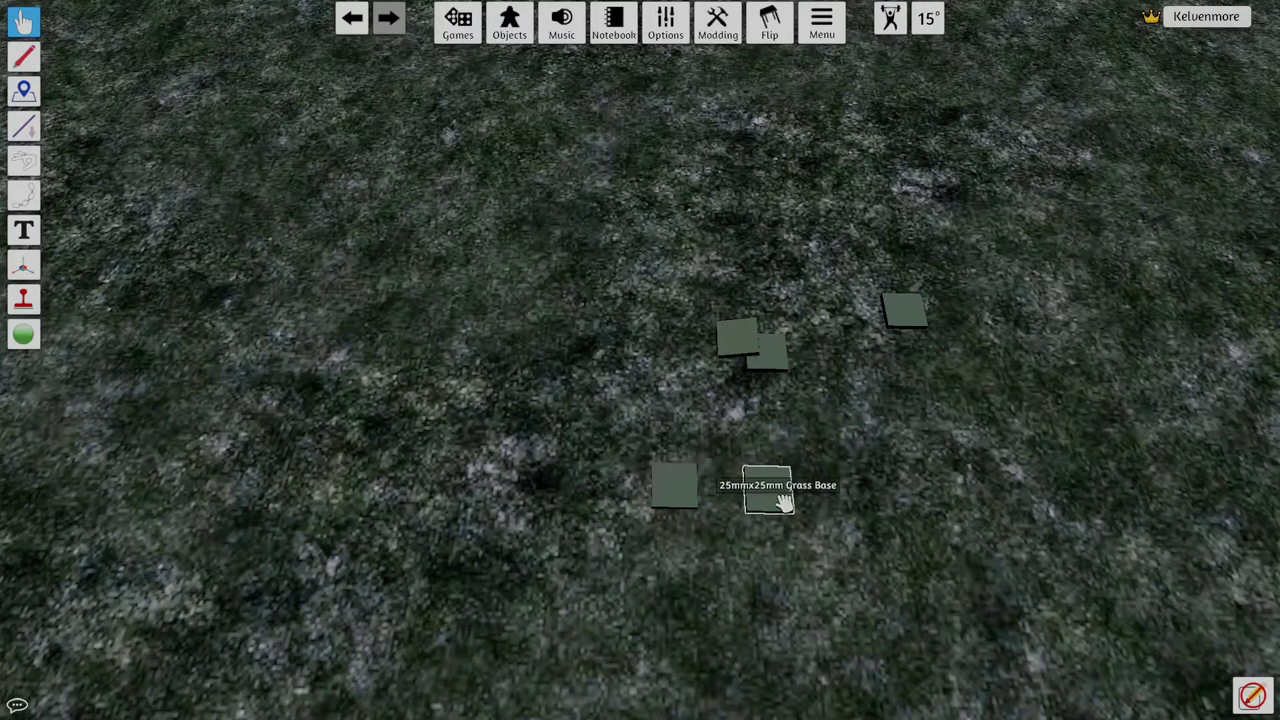
left_click_drag(777, 503, 727, 406)
left_click_drag(771, 363, 786, 392)
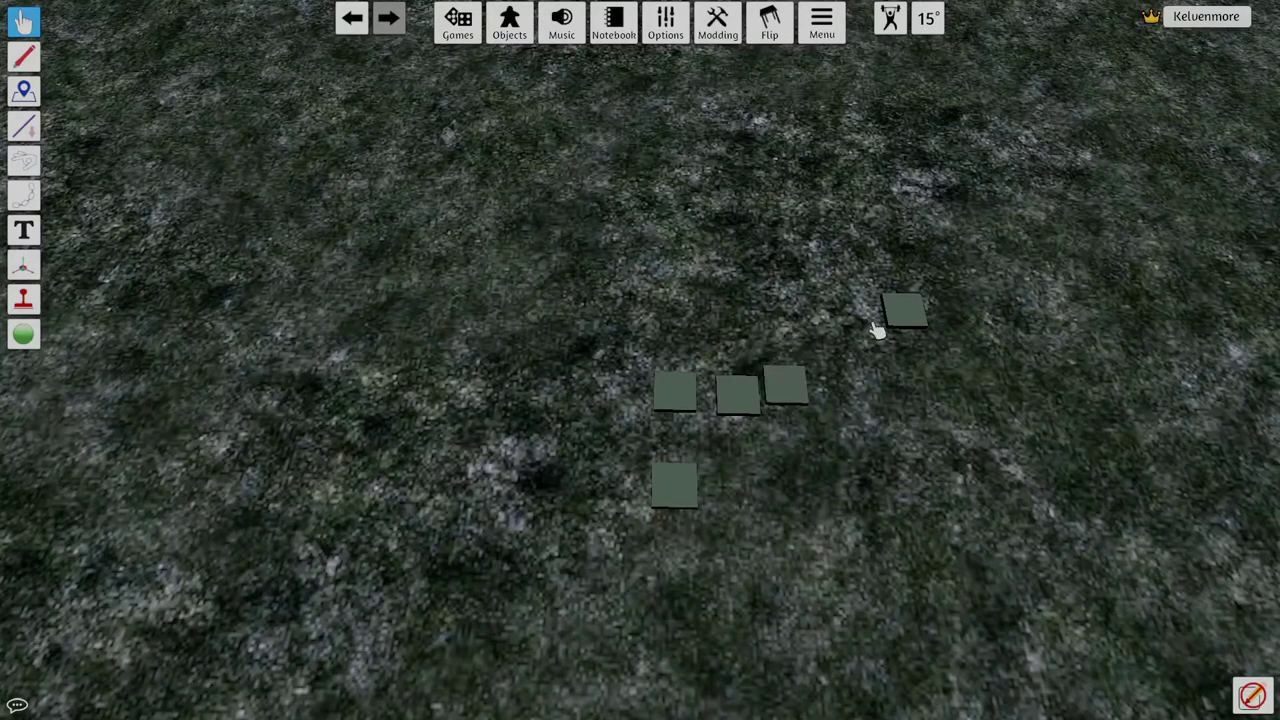
left_click_drag(915, 305, 852, 372)
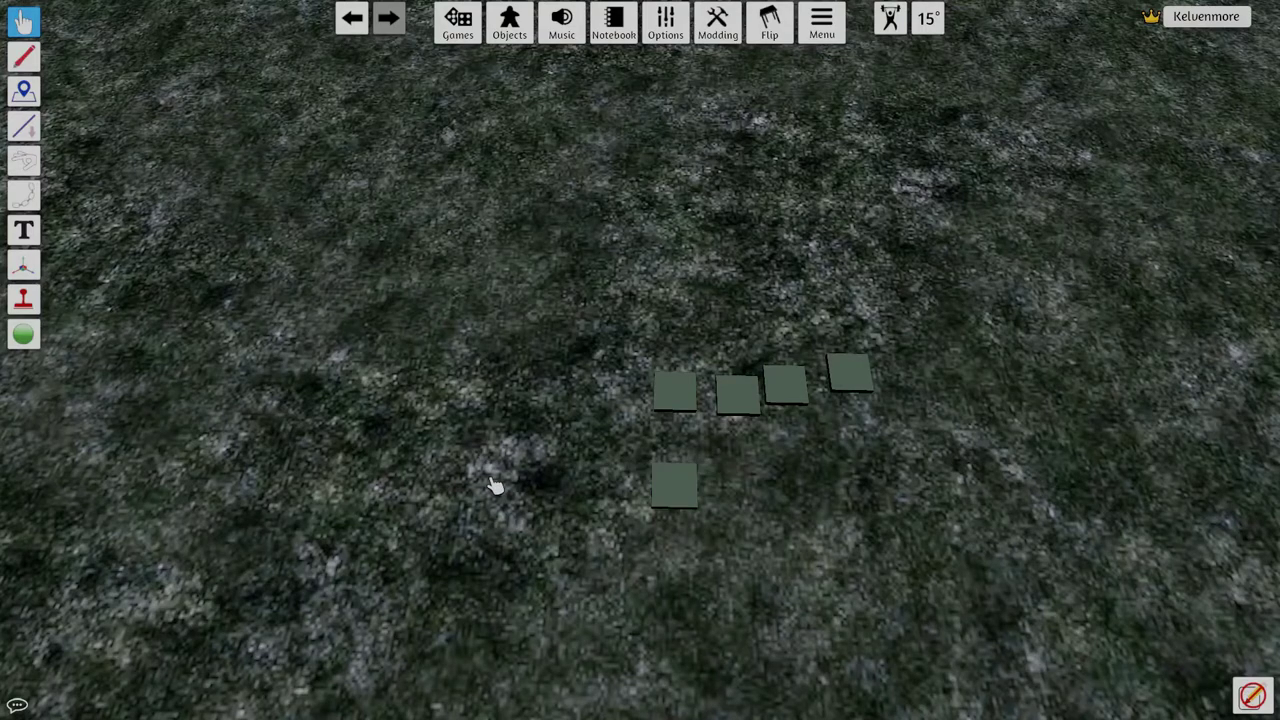
right_click_drag(494, 486, 549, 437)
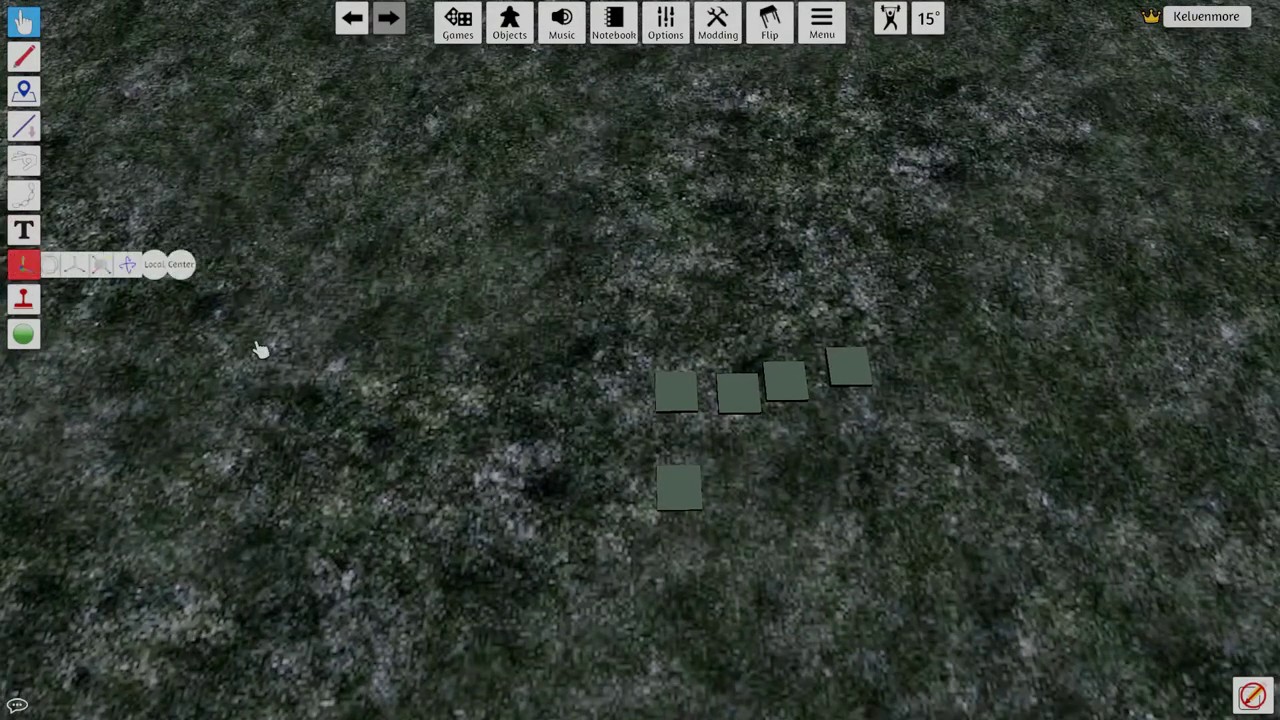
- Place the first copy against the original base by setting its position to X 0.98 and Z 0
key("F8")
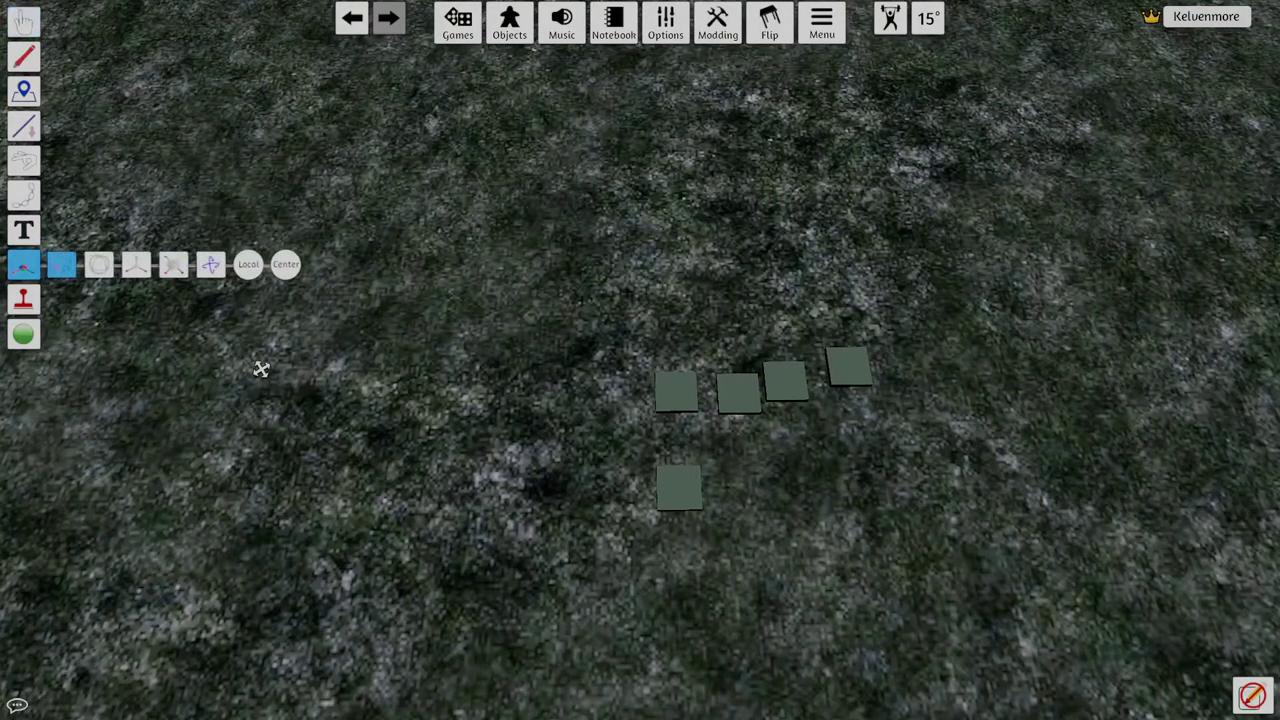
left_click(683, 400)
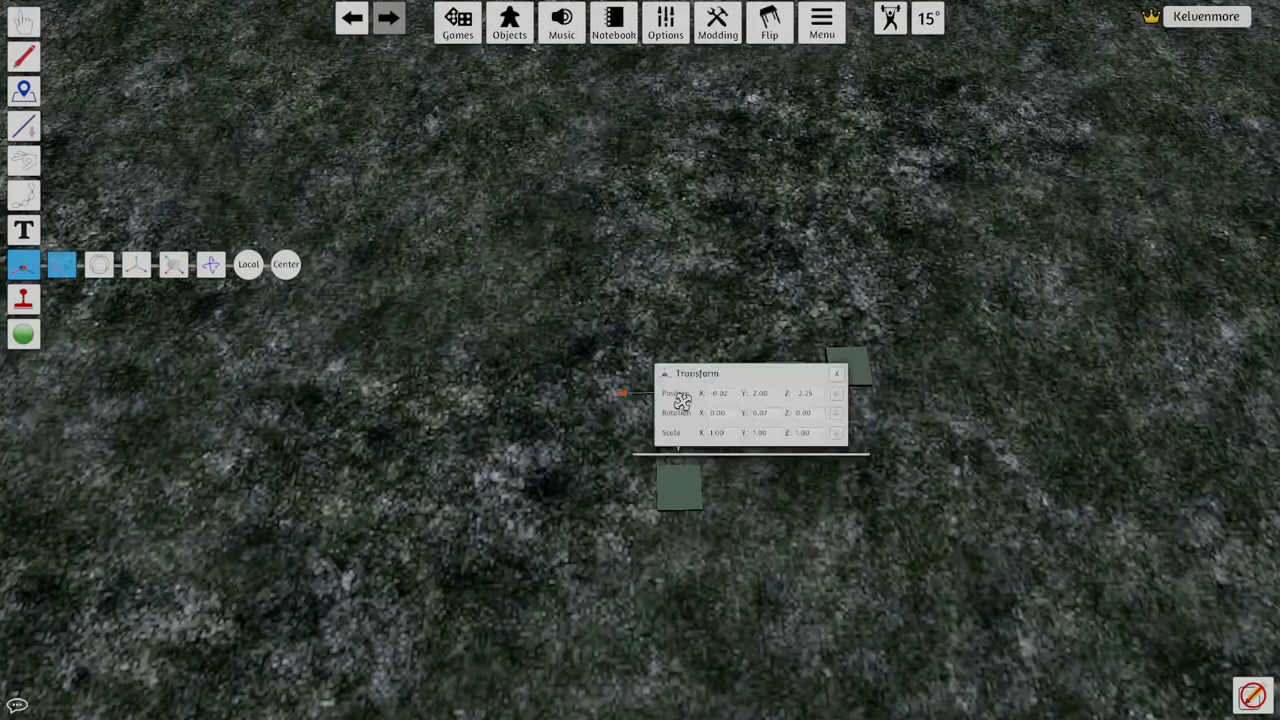
left_click(709, 390)
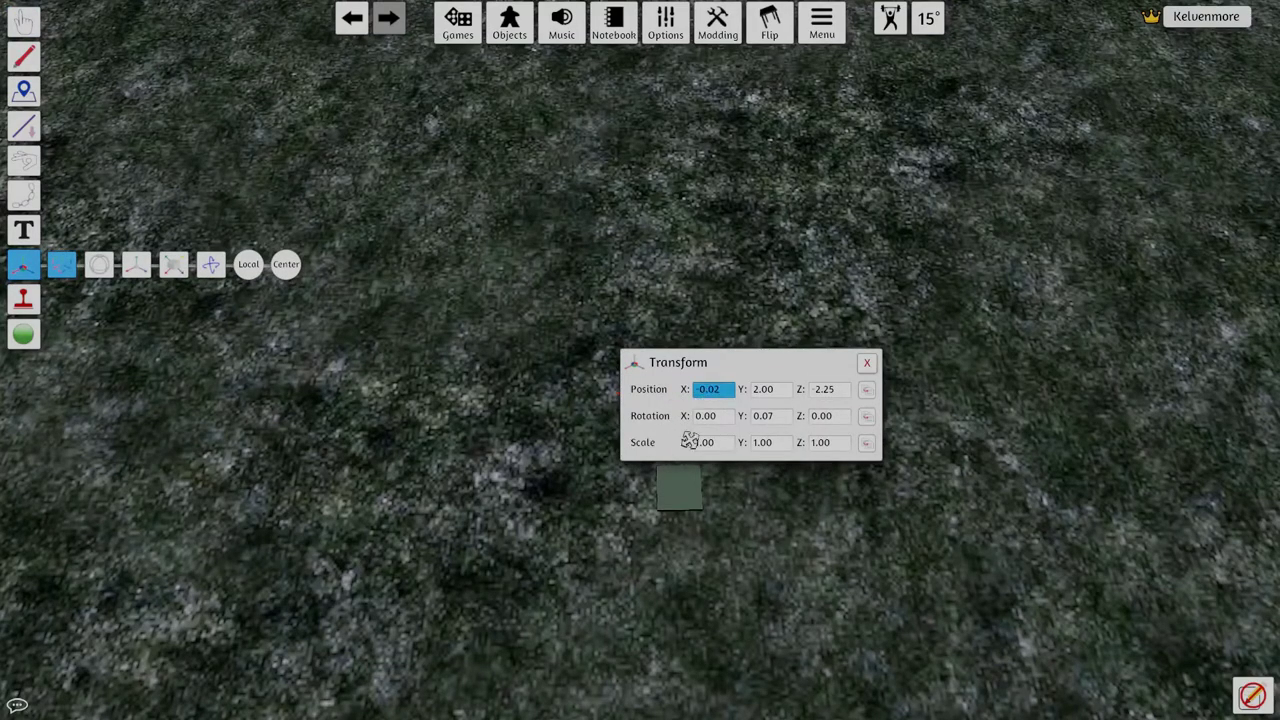
left_click(697, 389)
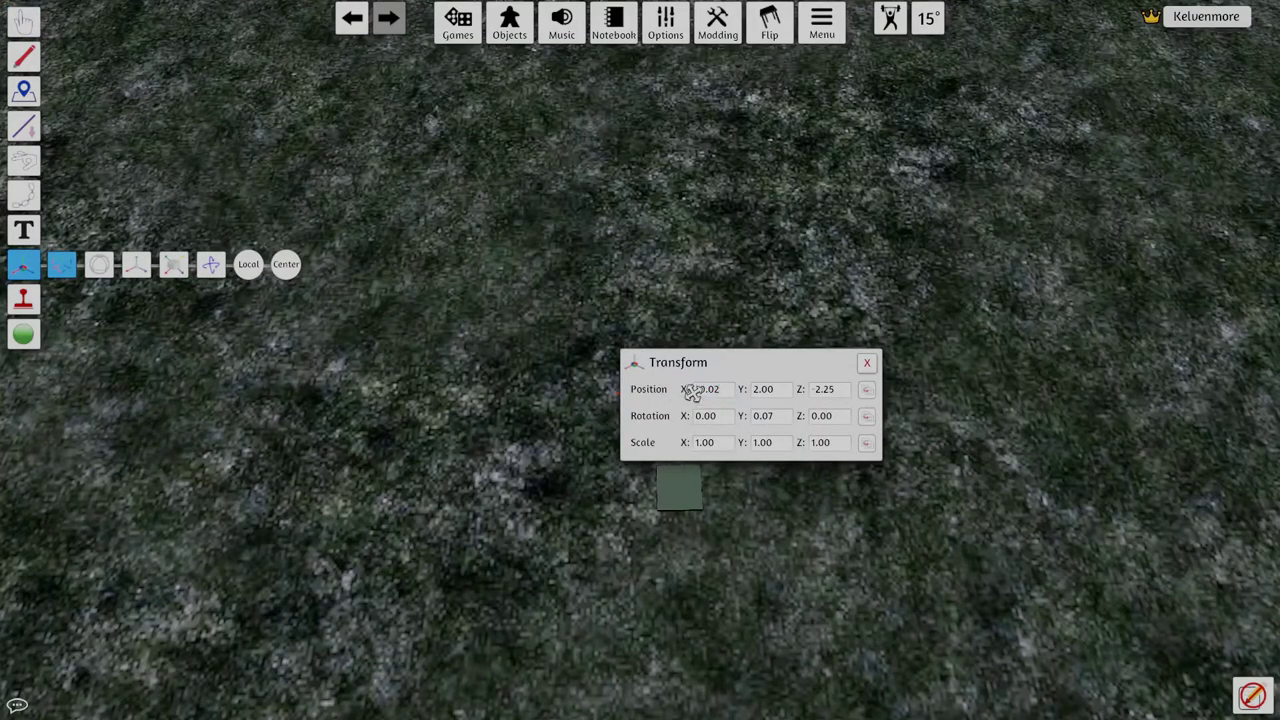
left_click(826, 392)
left_click(715, 391)
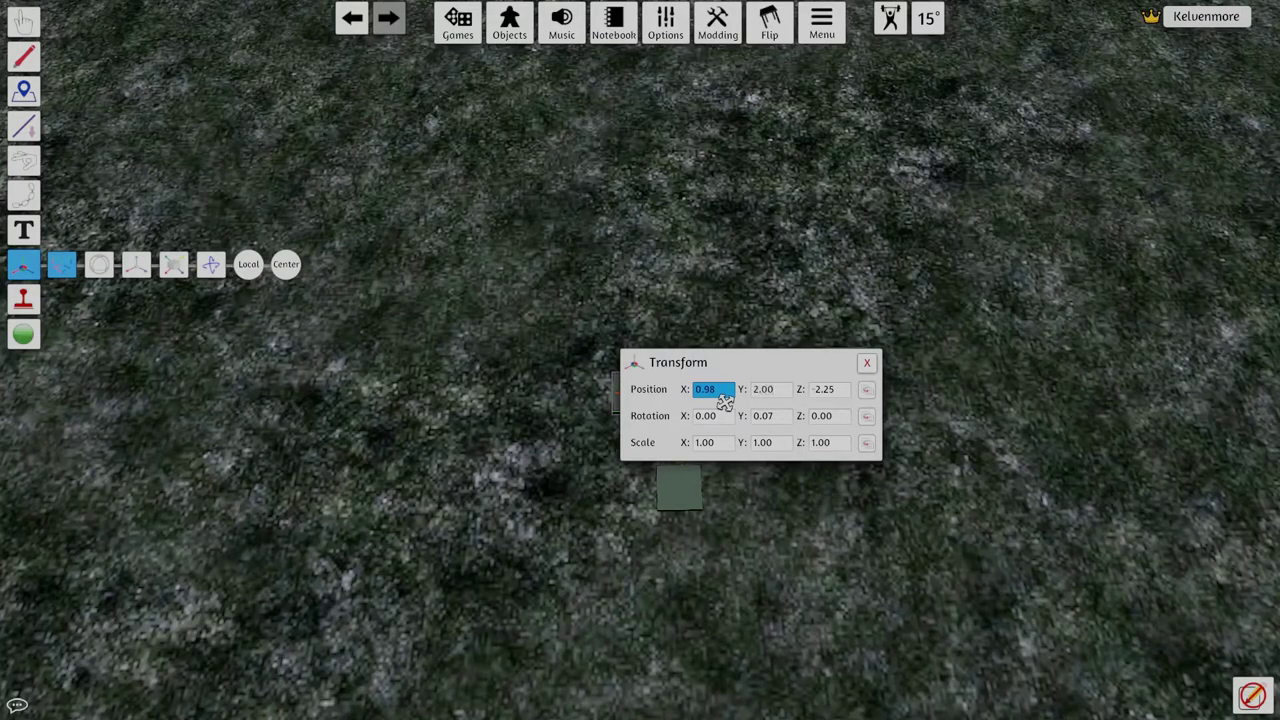
key("Tab")
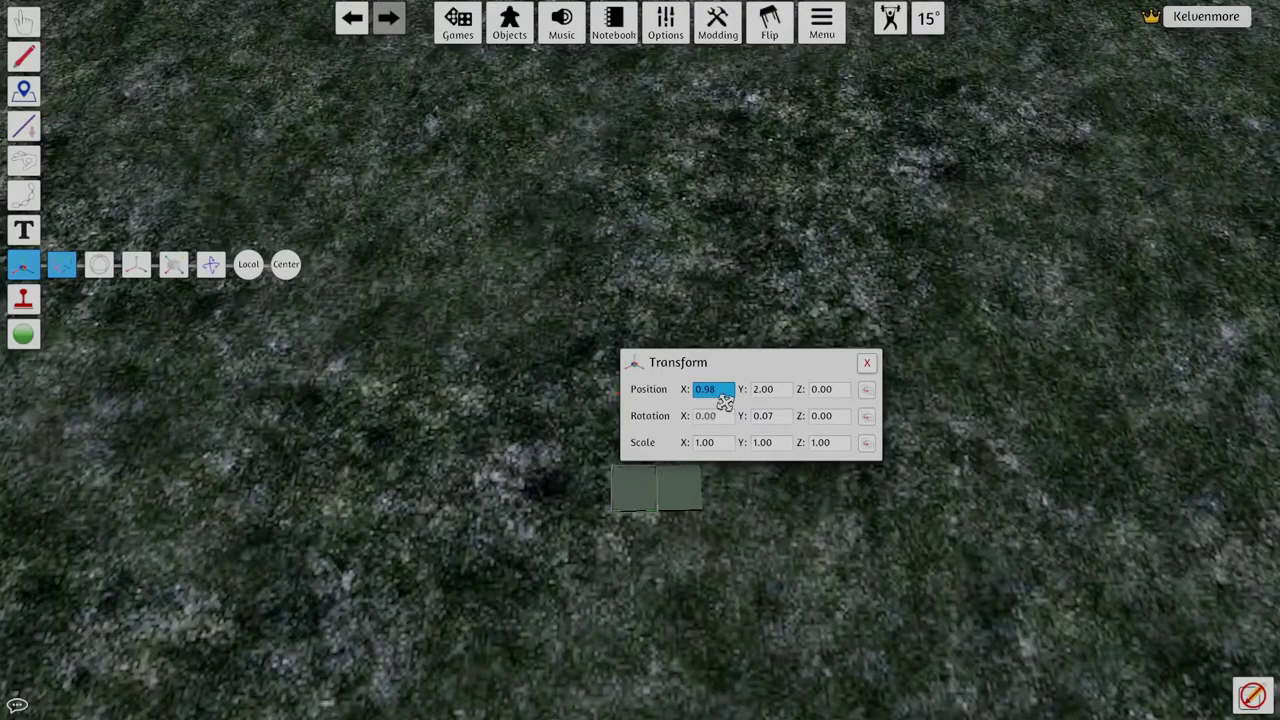
key("shift+Tab")
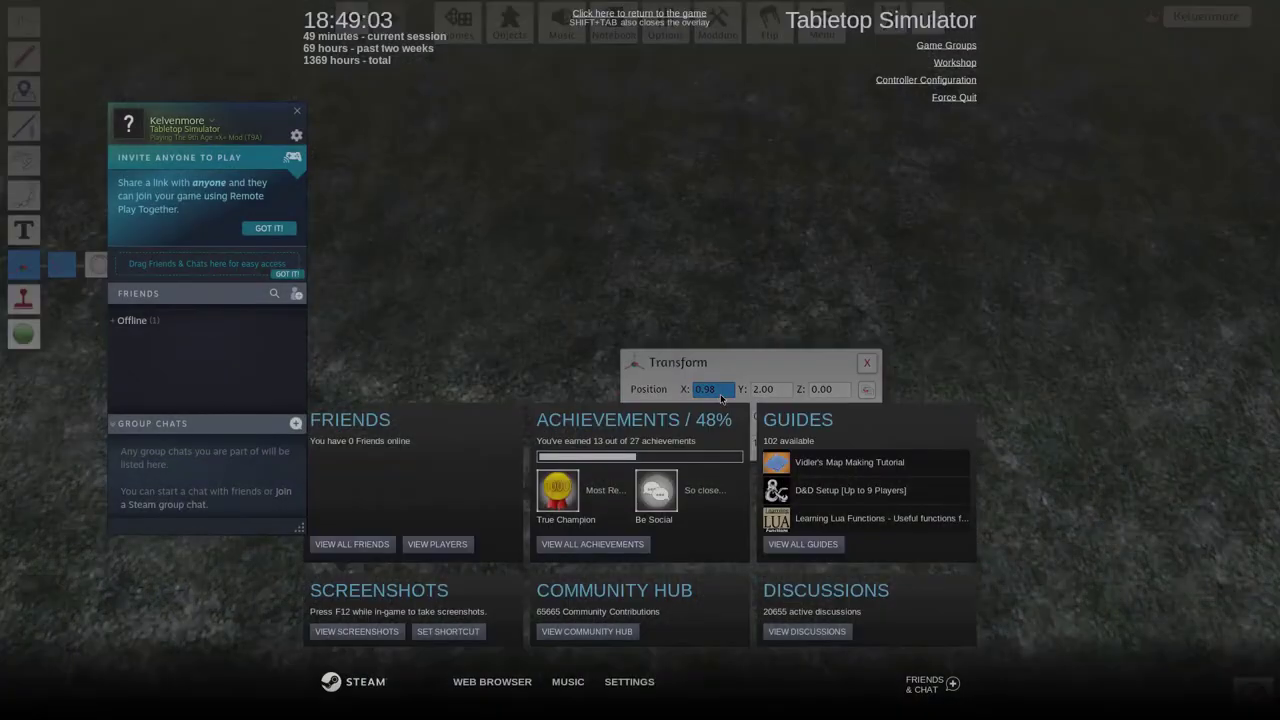
key("shift+Tab")
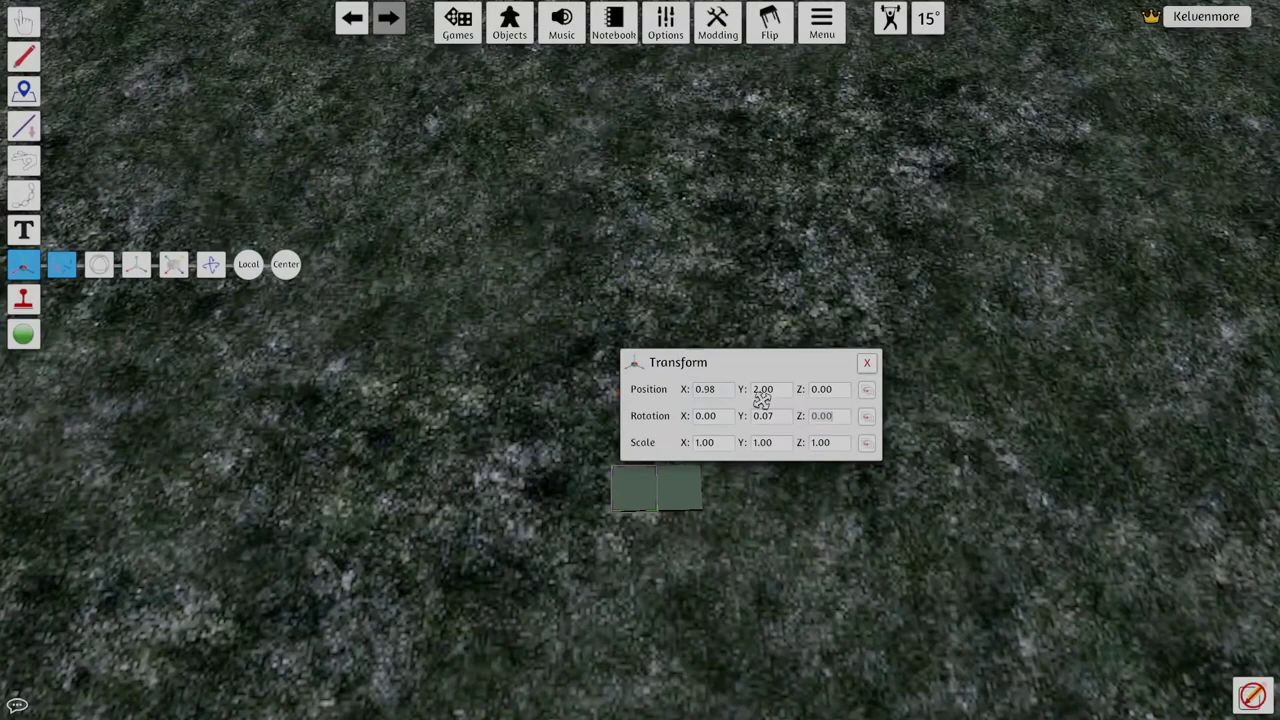
- Set the Y rotation of the first grass base copy to 0
left_click(763, 417)
left_click(763, 418)
left_click(711, 417)
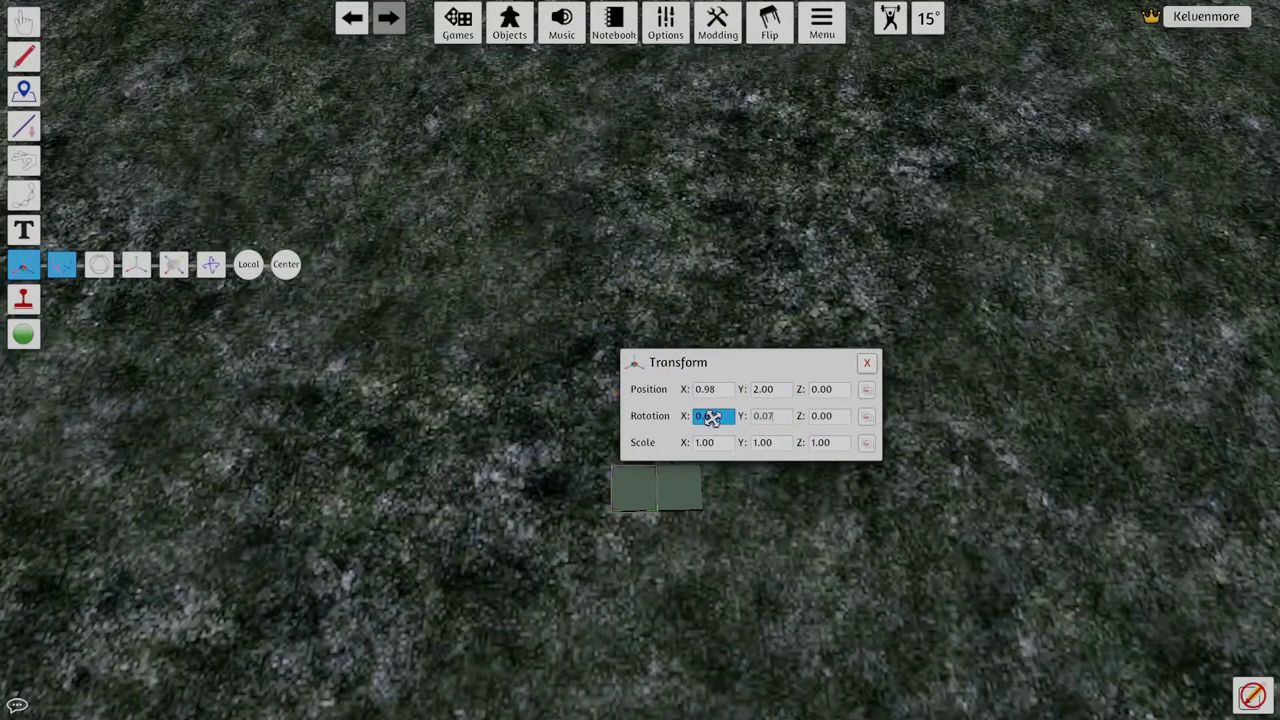
key("Tab")
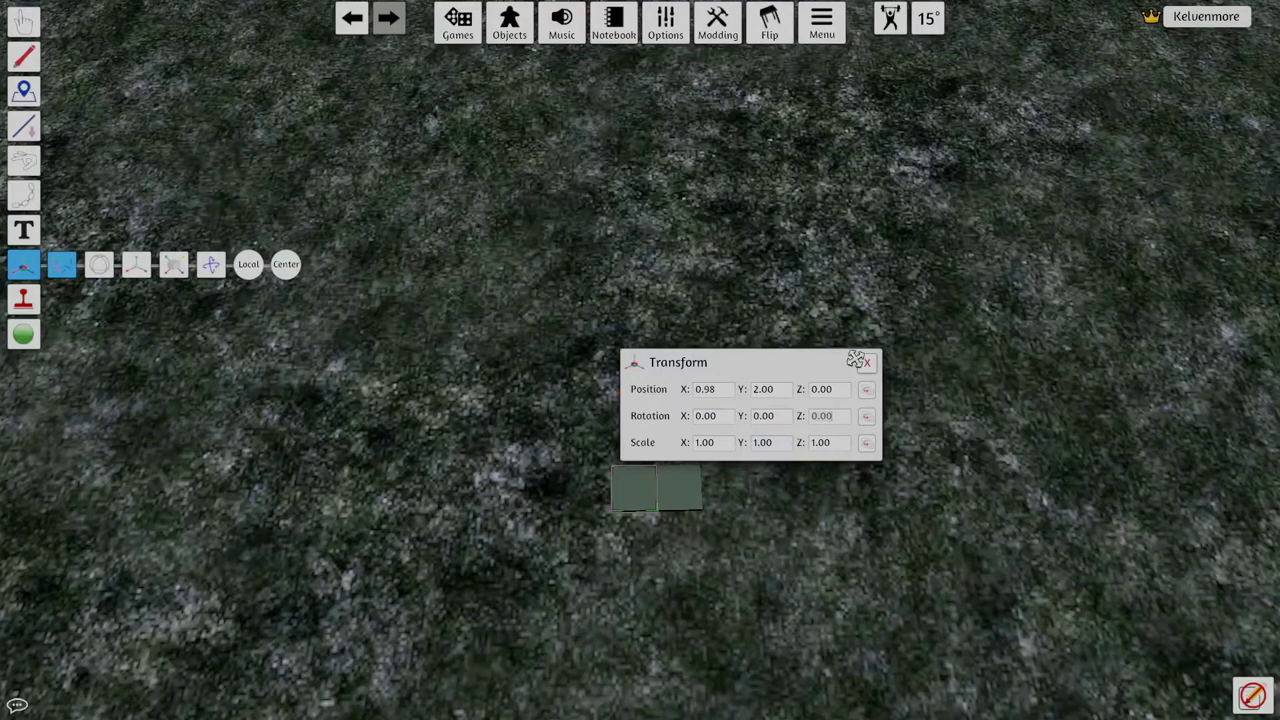
- Move the transform settings clear of the bases and set the second copy's position to X 1.96 and Z 0
left_click_drag(751, 363, 180, 333)
left_click(737, 394)
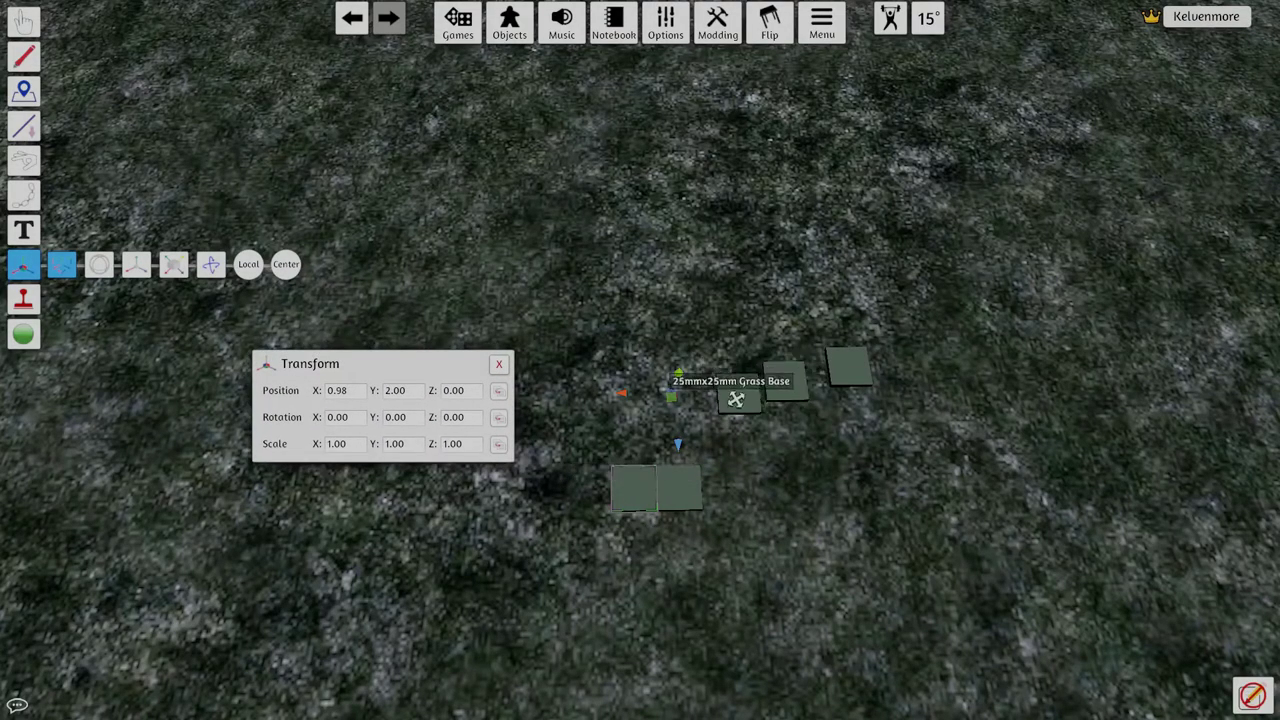
left_click(343, 391)
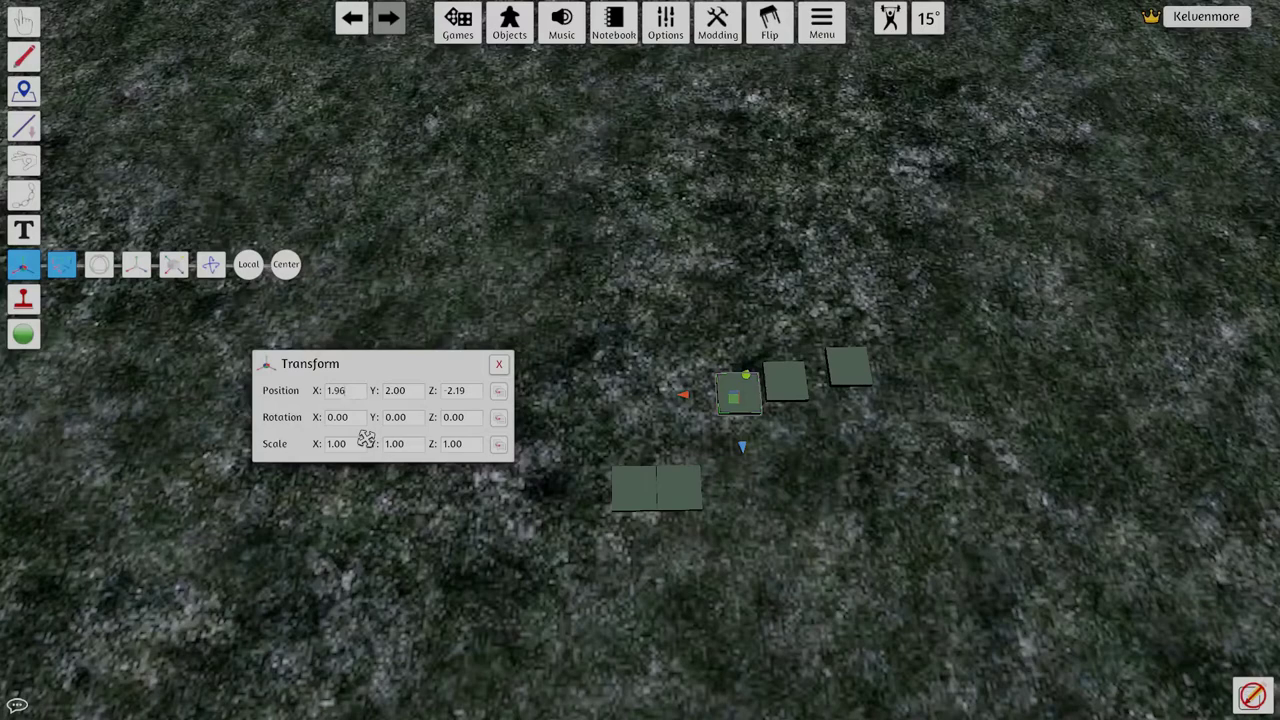
key("Return")
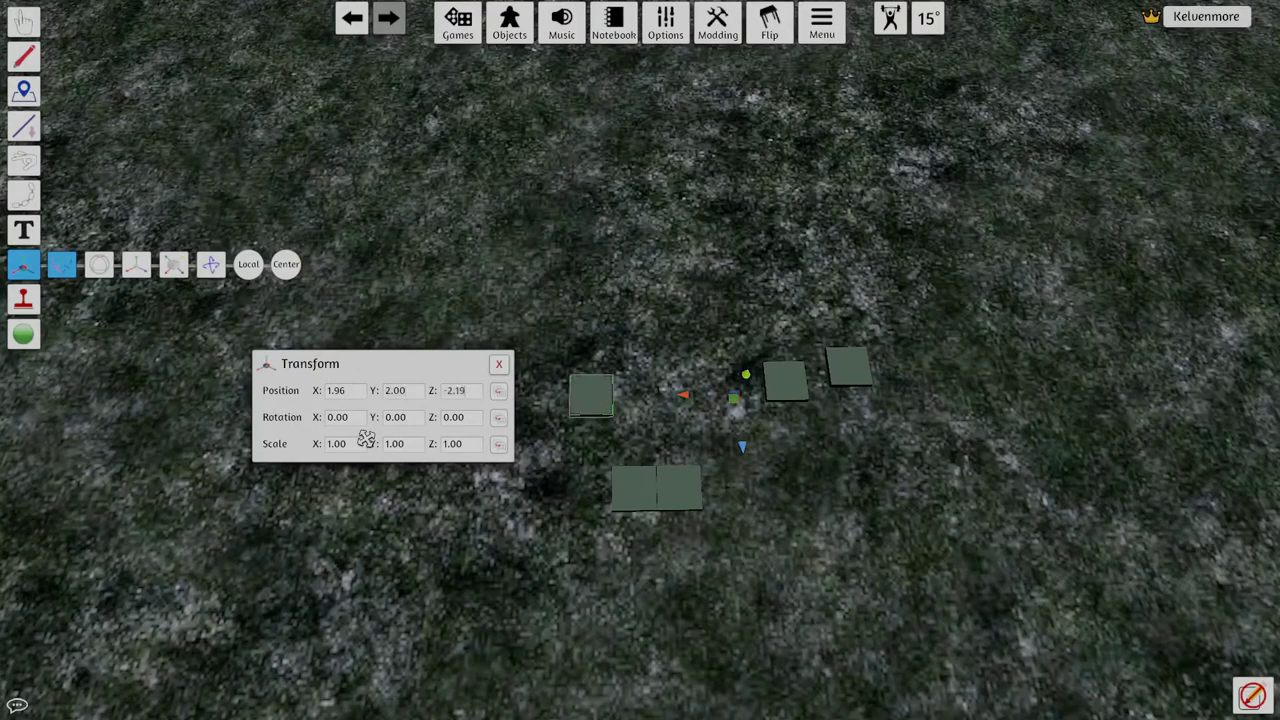
type("0")
key("Tab")
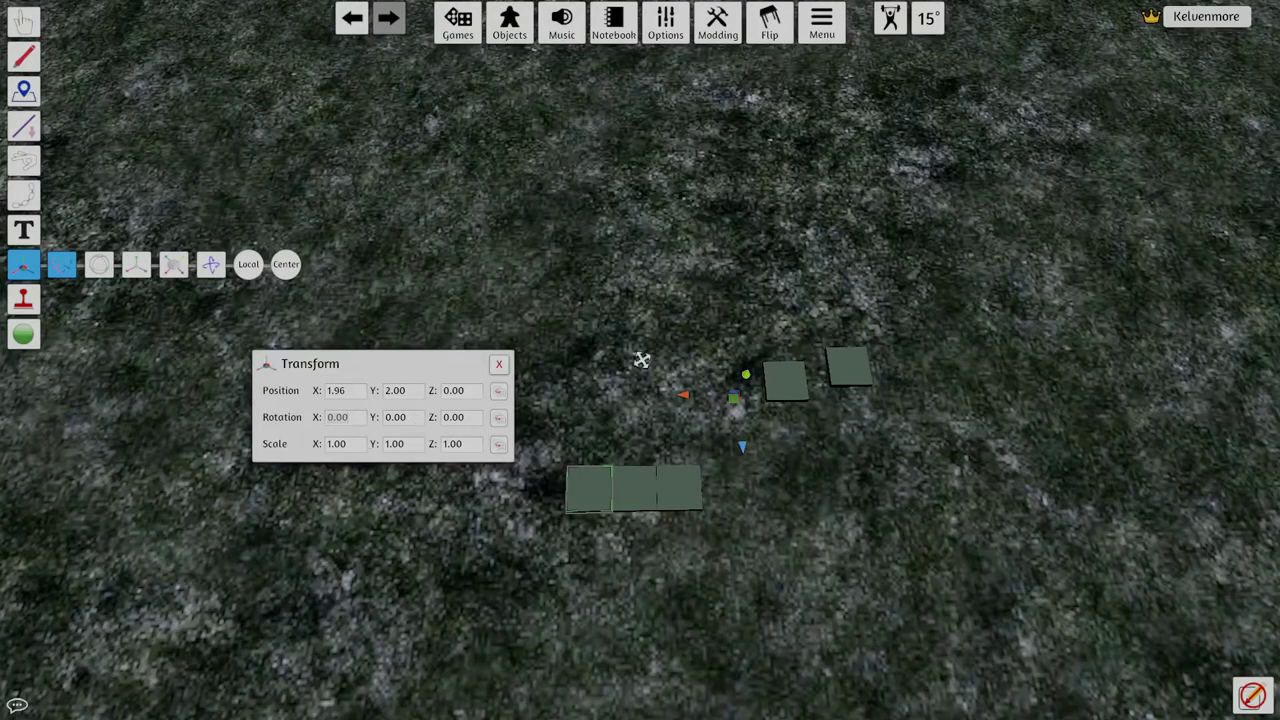
- Set the third grass base copy's position to X 2.94 and Z 0, and its Y rotation to 0
left_click(772, 391)
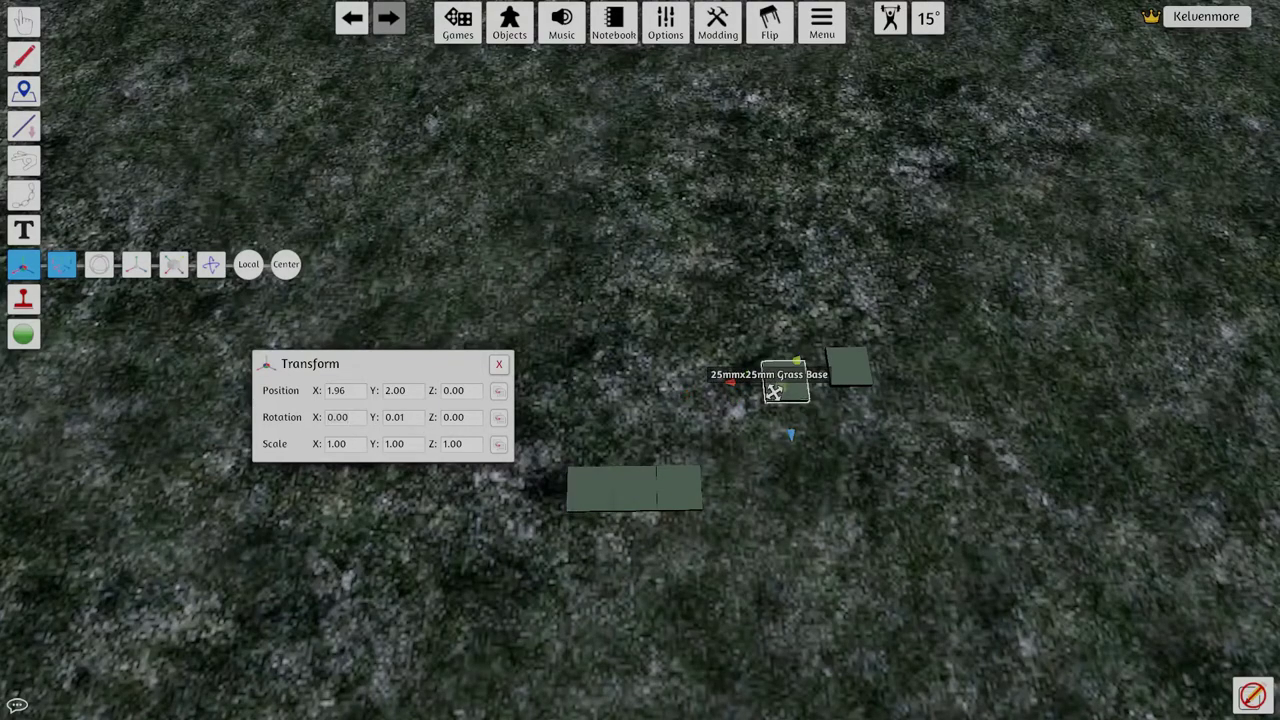
left_click(337, 392)
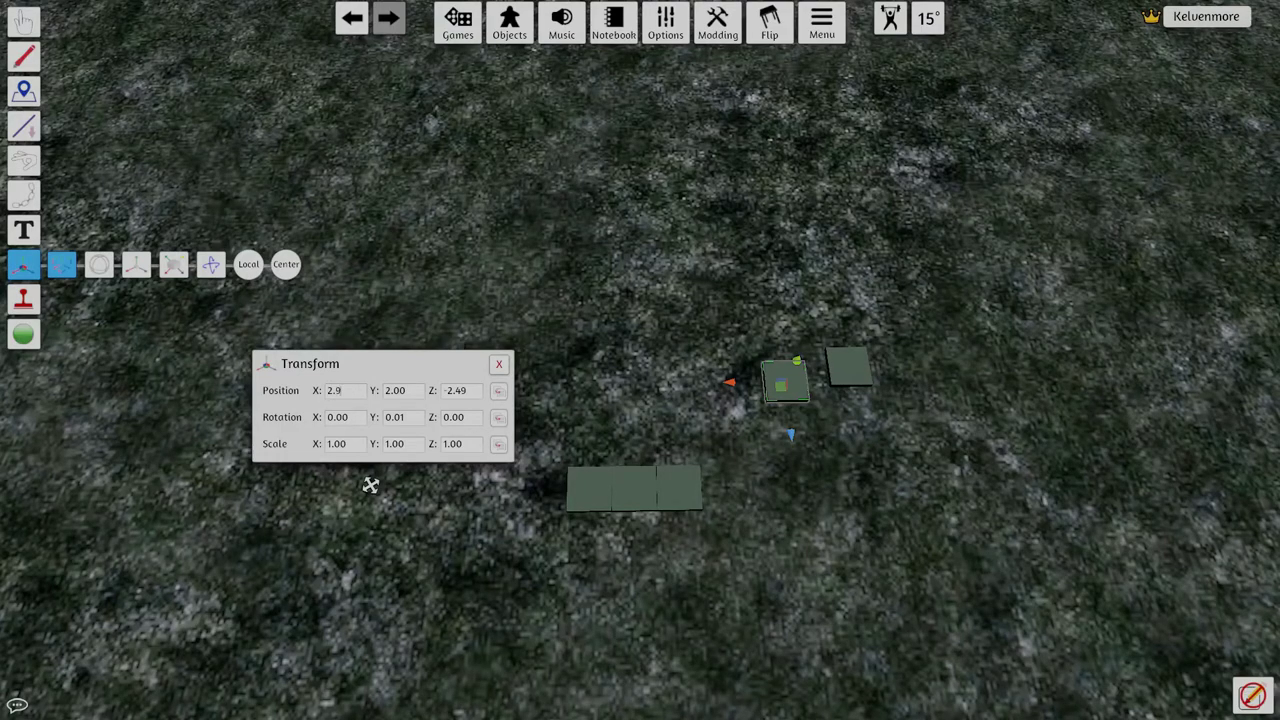
type("2.94")
key("Tab")
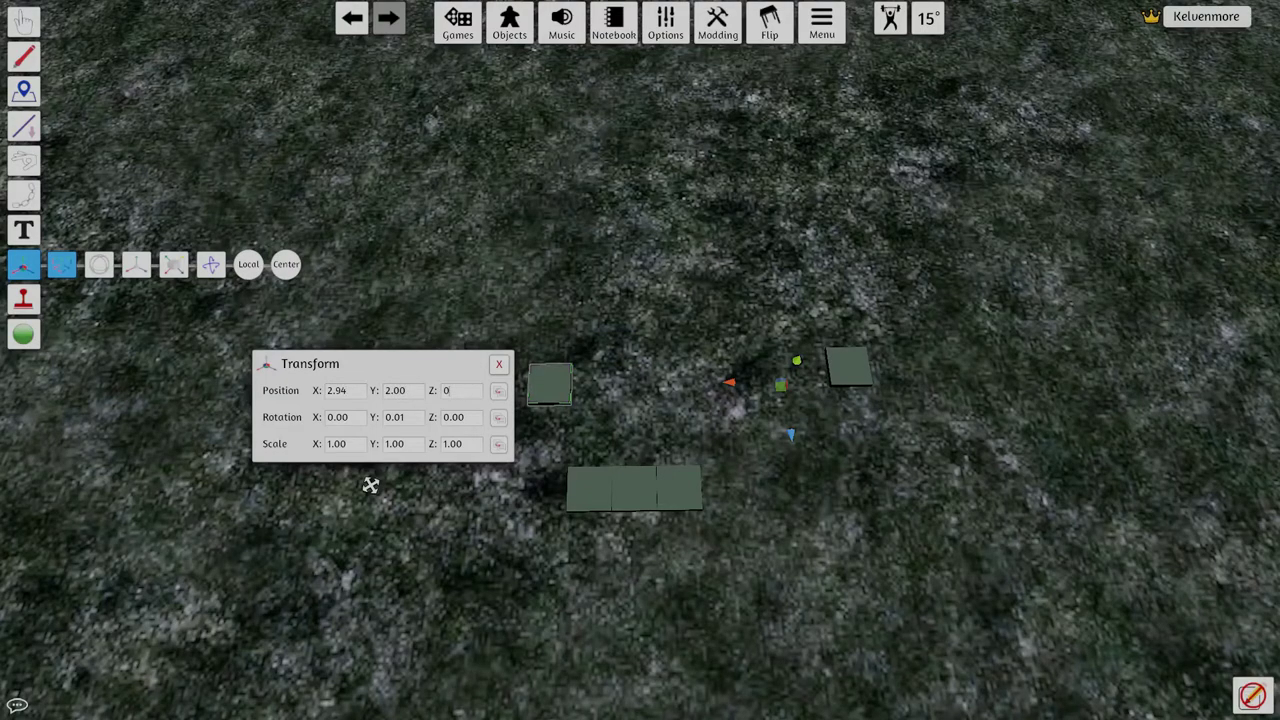
key("Tab")
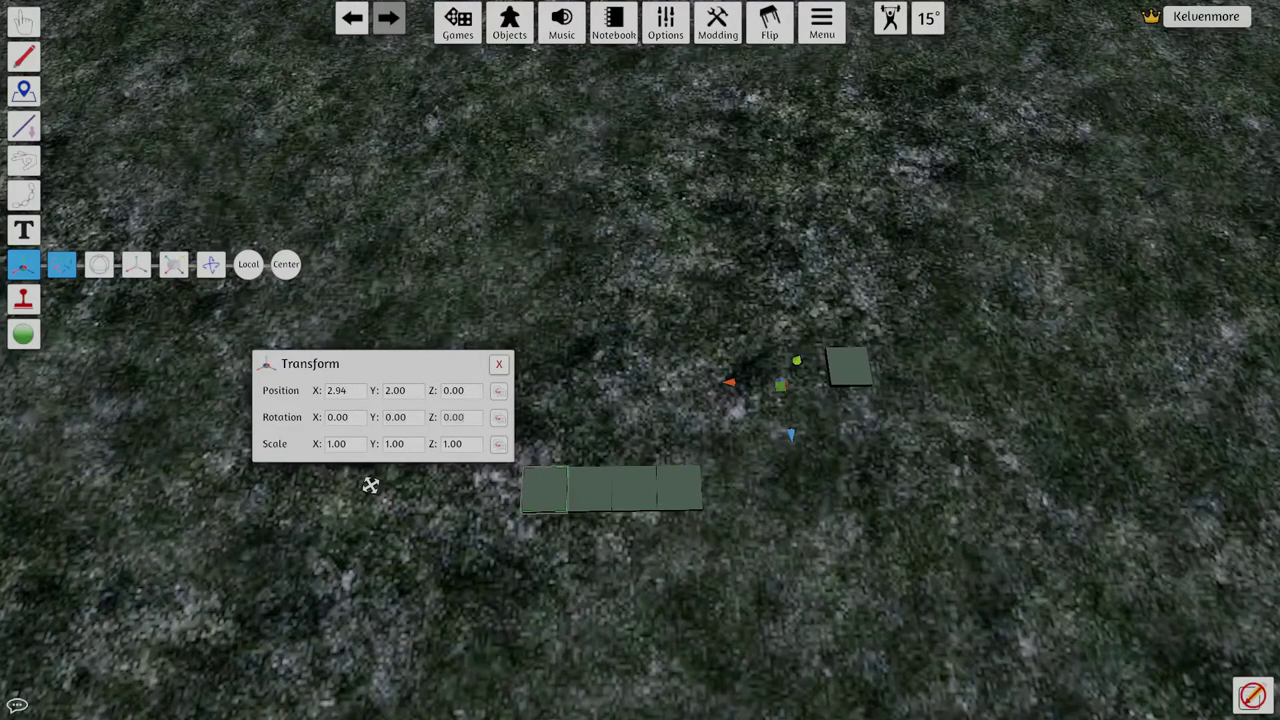
- Set the last copy's position to X 3.92 and Z 0, close the transform settings and return to the Grab tool
left_click(849, 363)
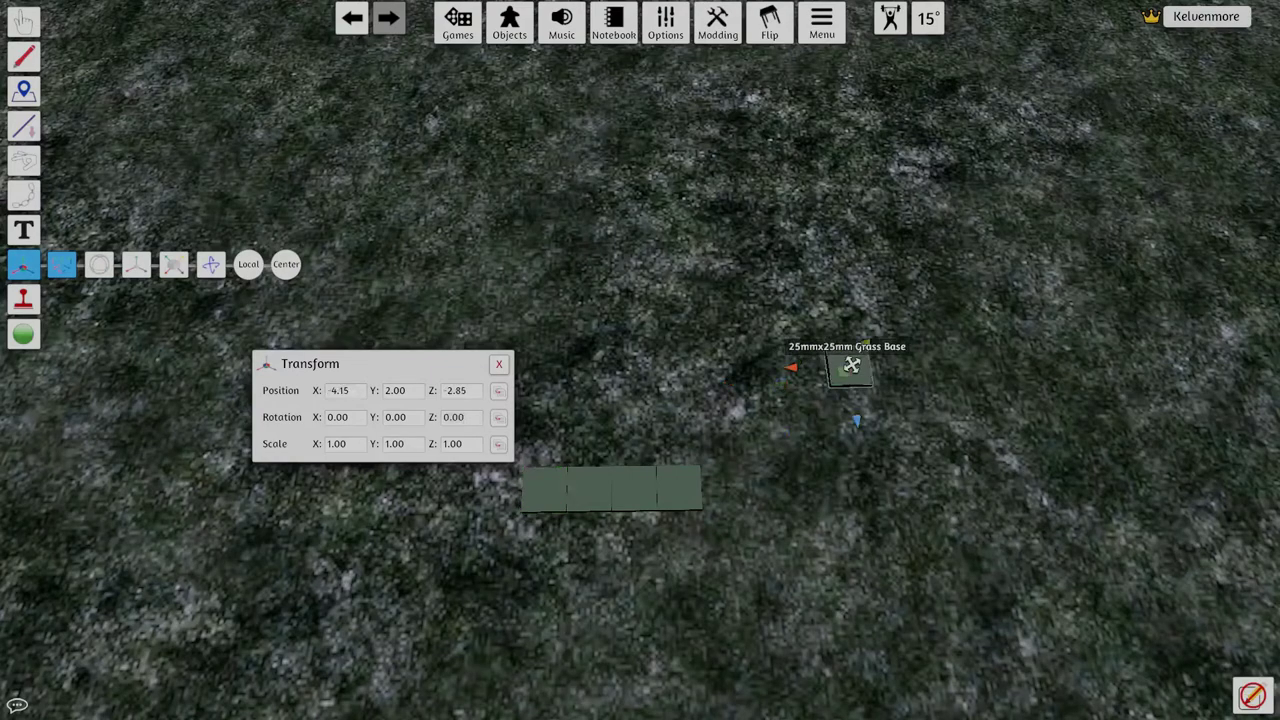
left_click(350, 390)
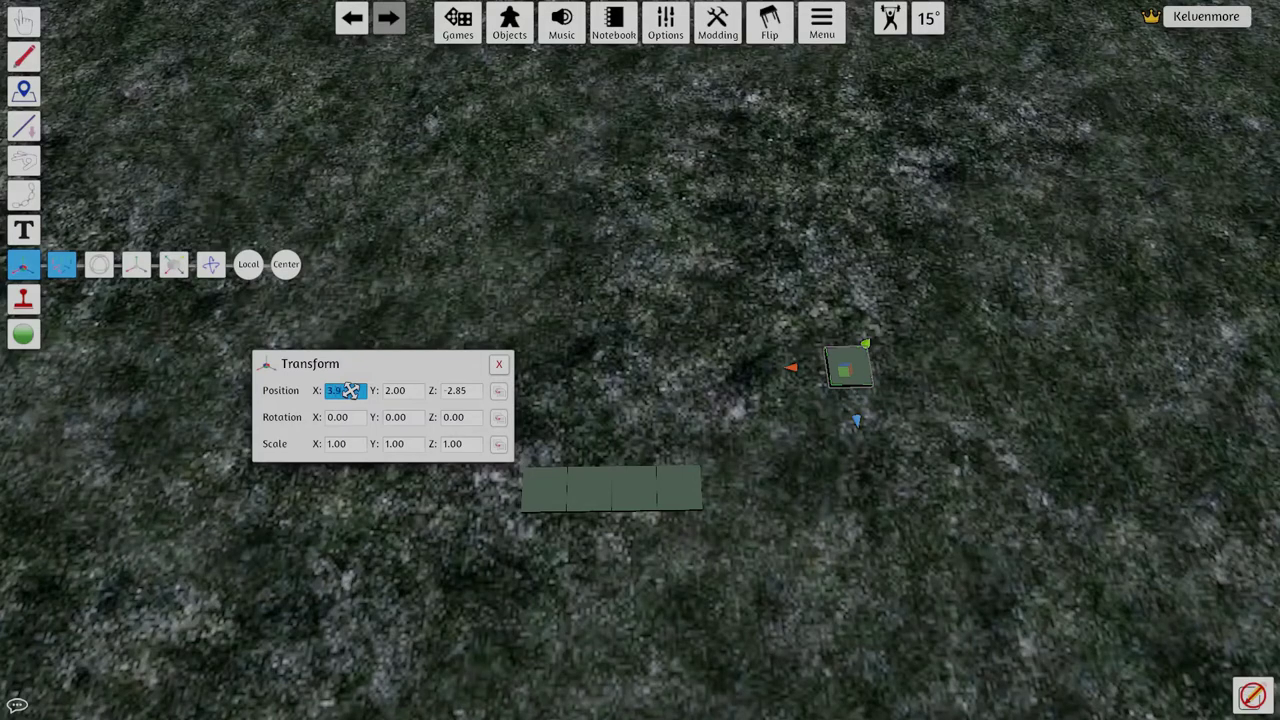
type("20")
key("Tab")
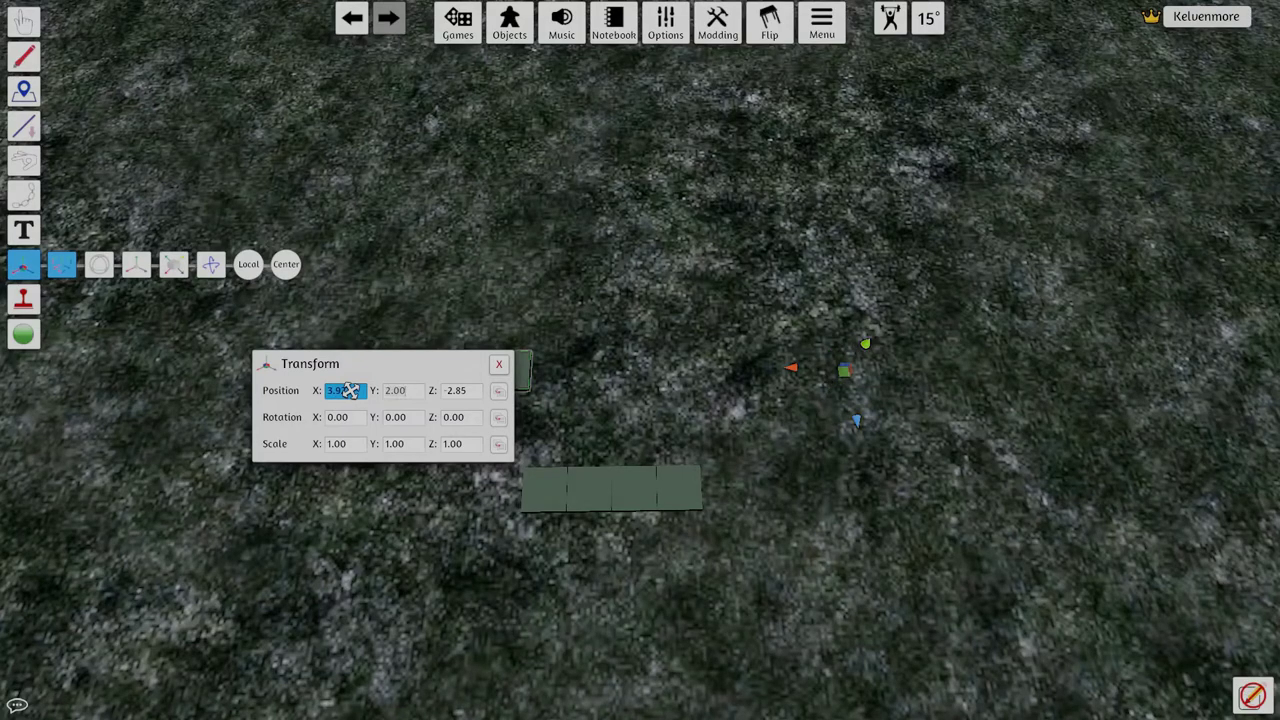
key("Tab")
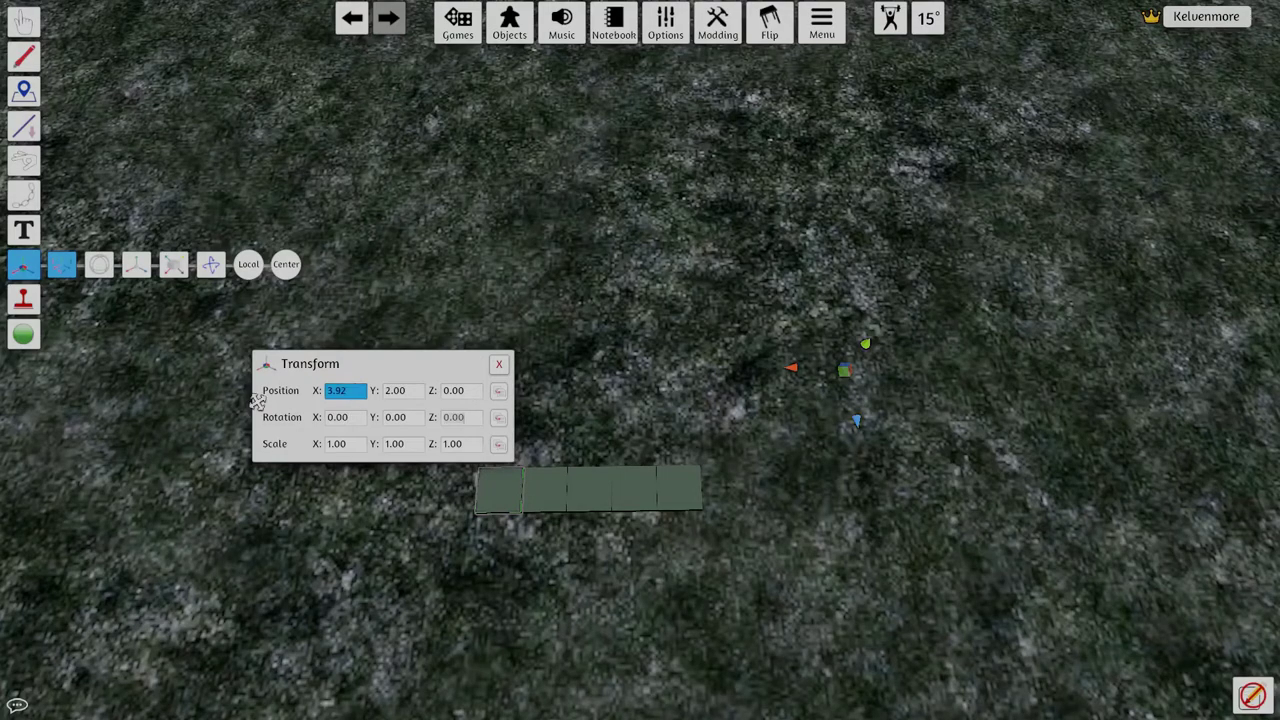
left_click_drag(258, 402, 258, 402)
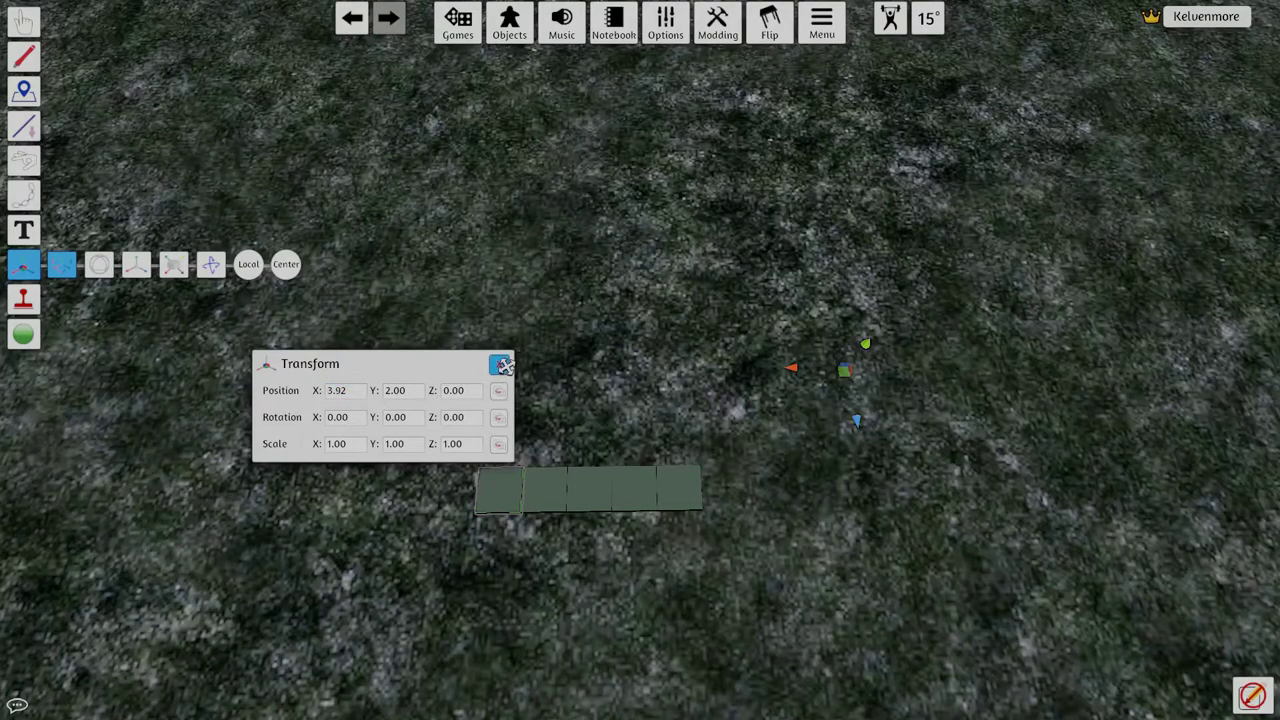
left_click(496, 364)
key("F1")
- Attach the row of five grass bases into a single object with the Combine tool, and return to the Grab tool
right_click_drag(460, 451, 483, 451)
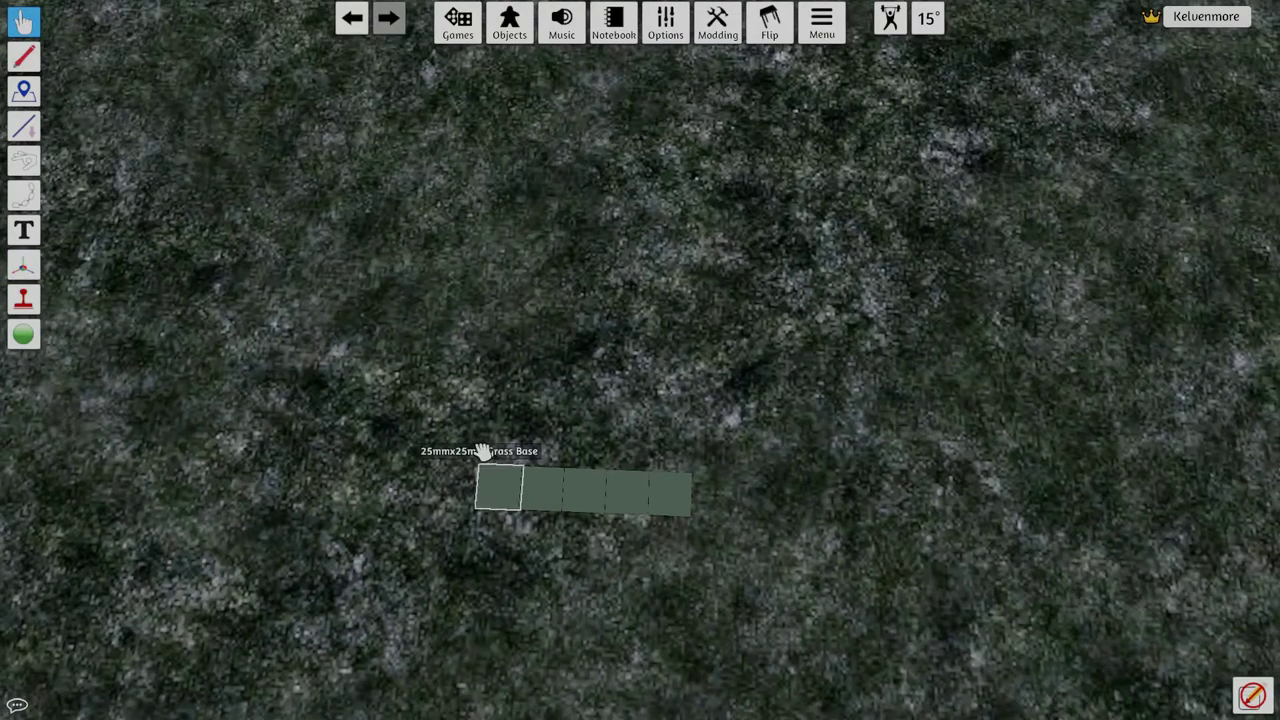
scroll(501, 403, "up", 2)
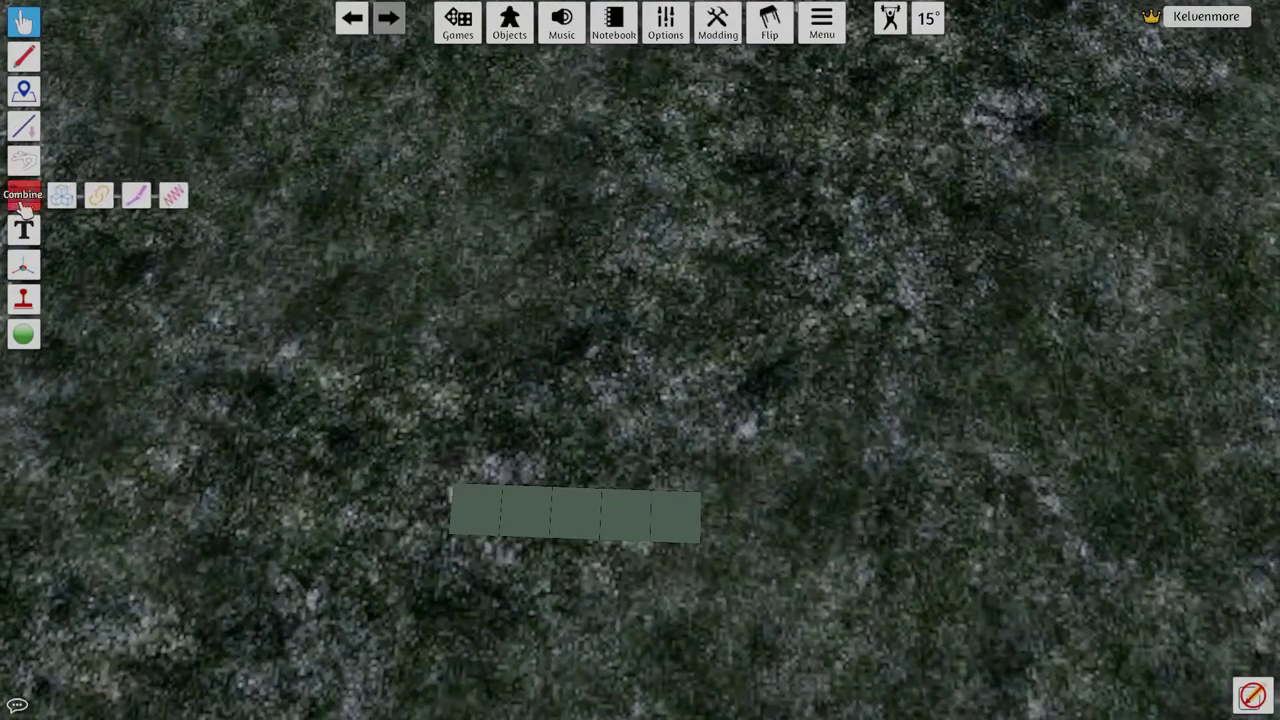
left_click(24, 195)
left_click(62, 197)
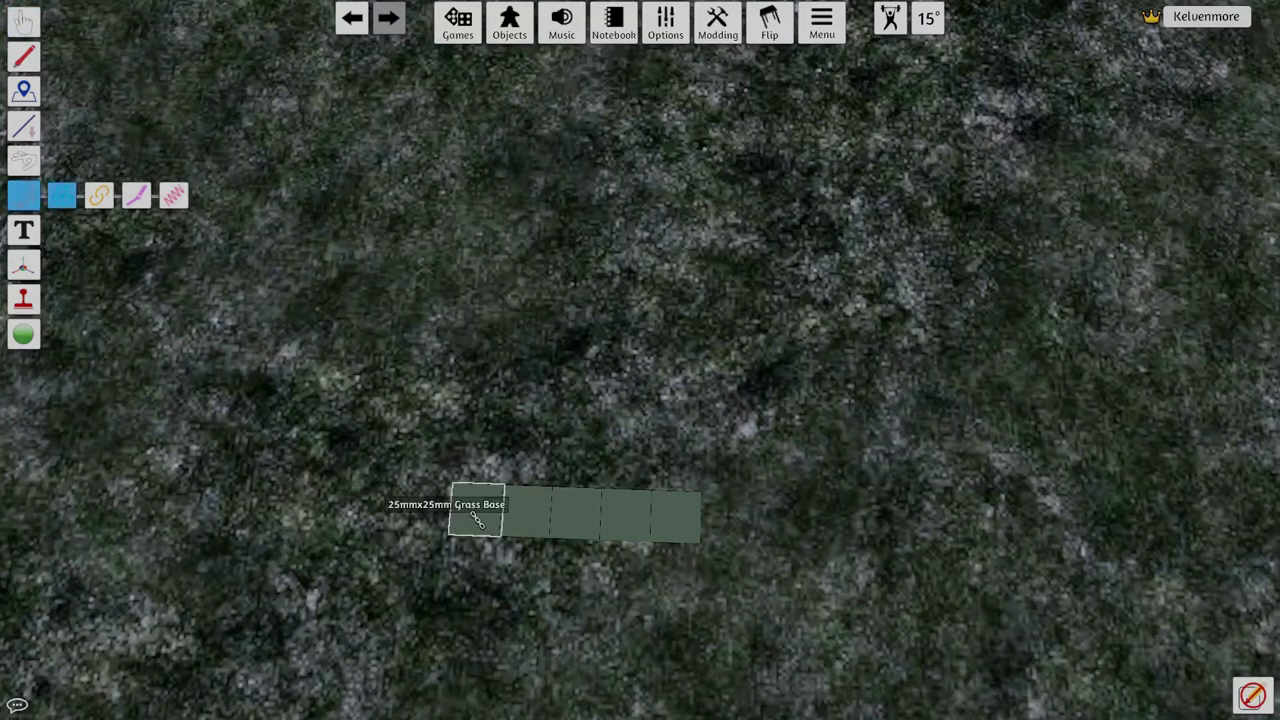
left_click_drag(530, 521, 682, 527)
key("Escape")
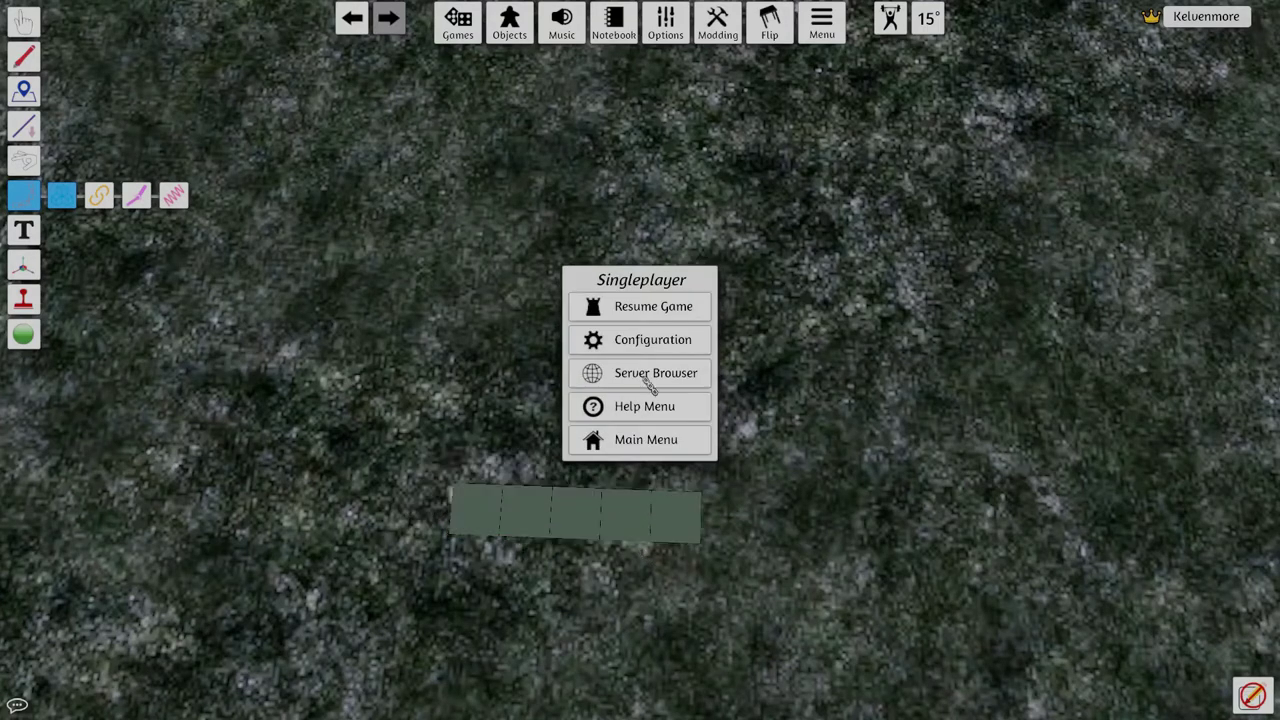
key("Escape")
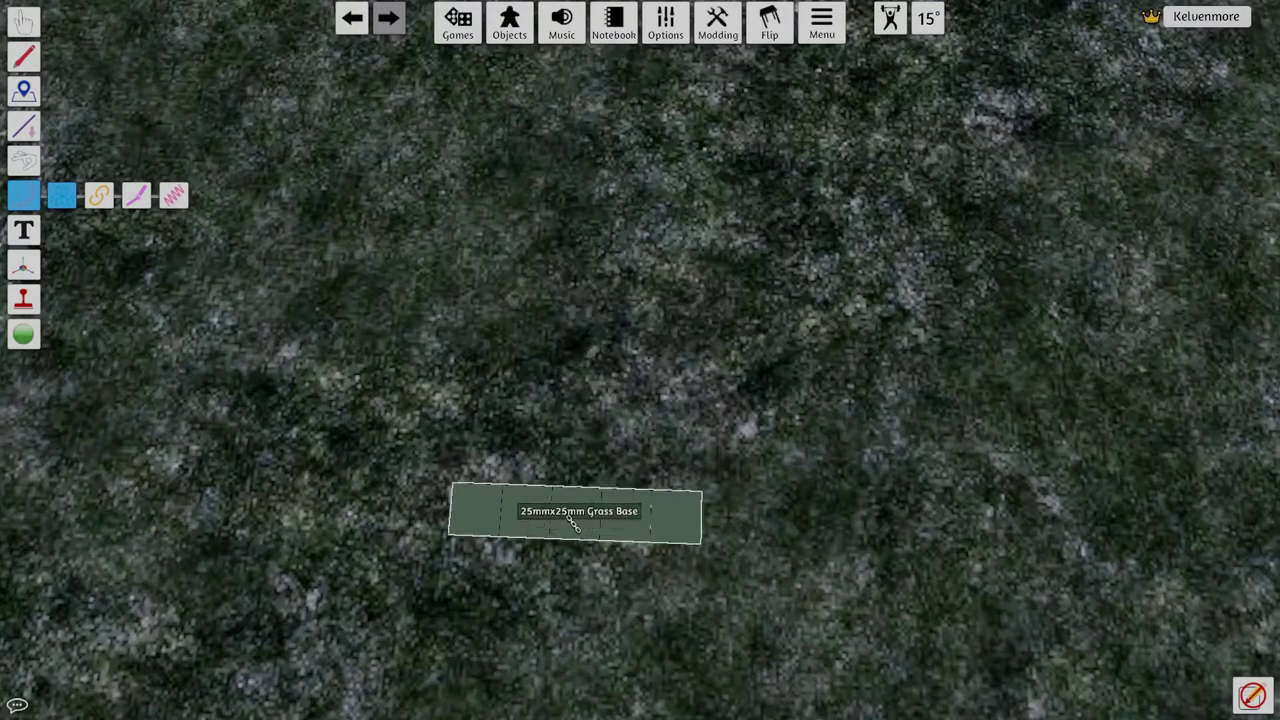
key("F1")
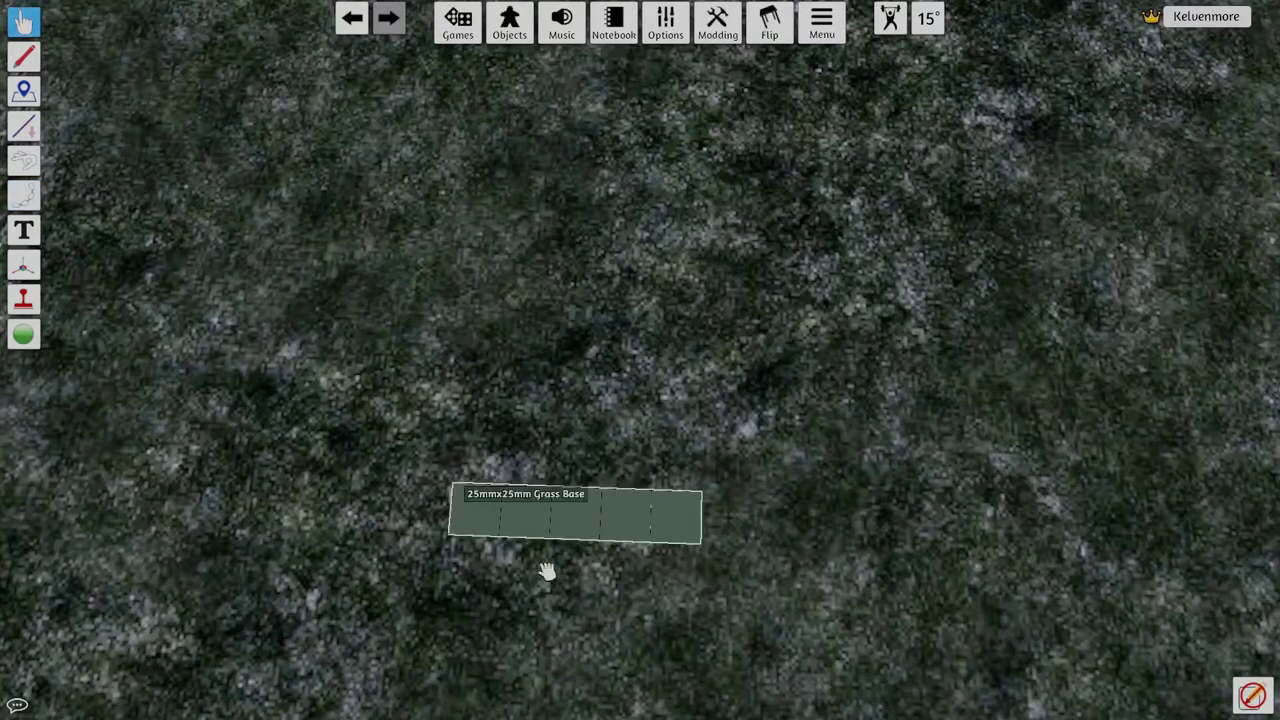
- Duplicate the joined row of five grass bases and place the copy parallel to the original, just behind it
right_click_drag(548, 582, 596, 597)
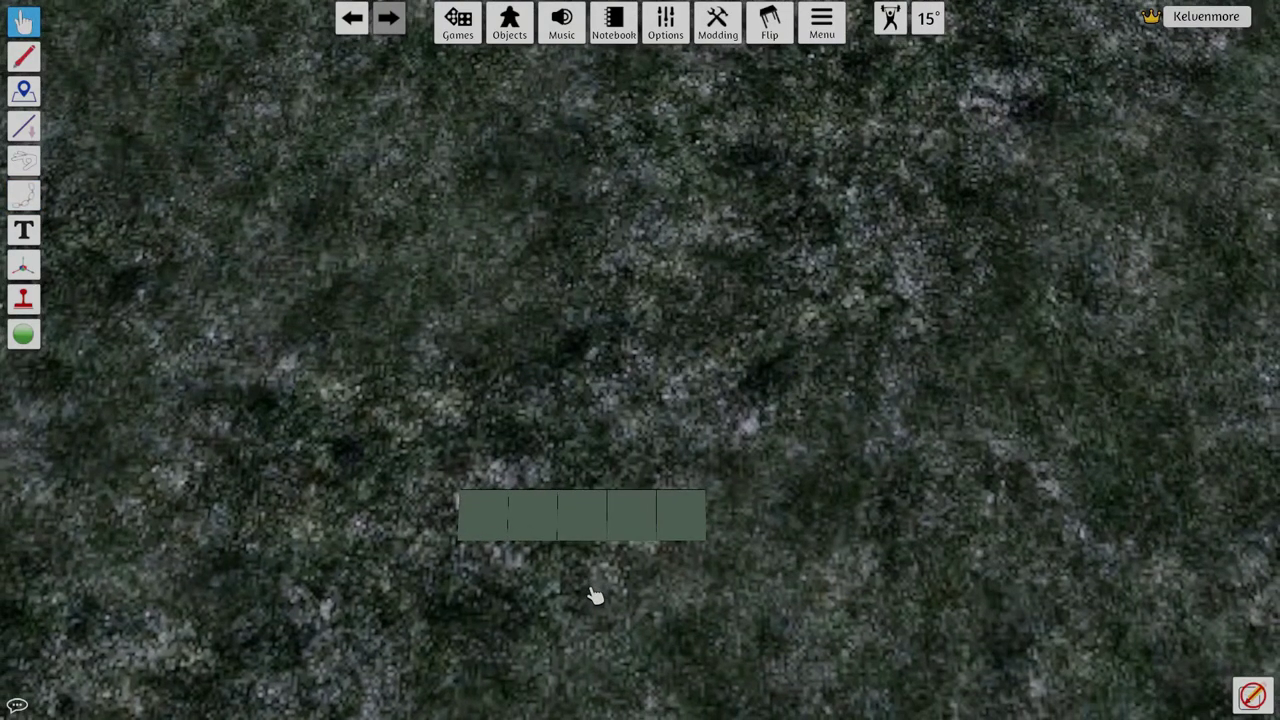
key("p")
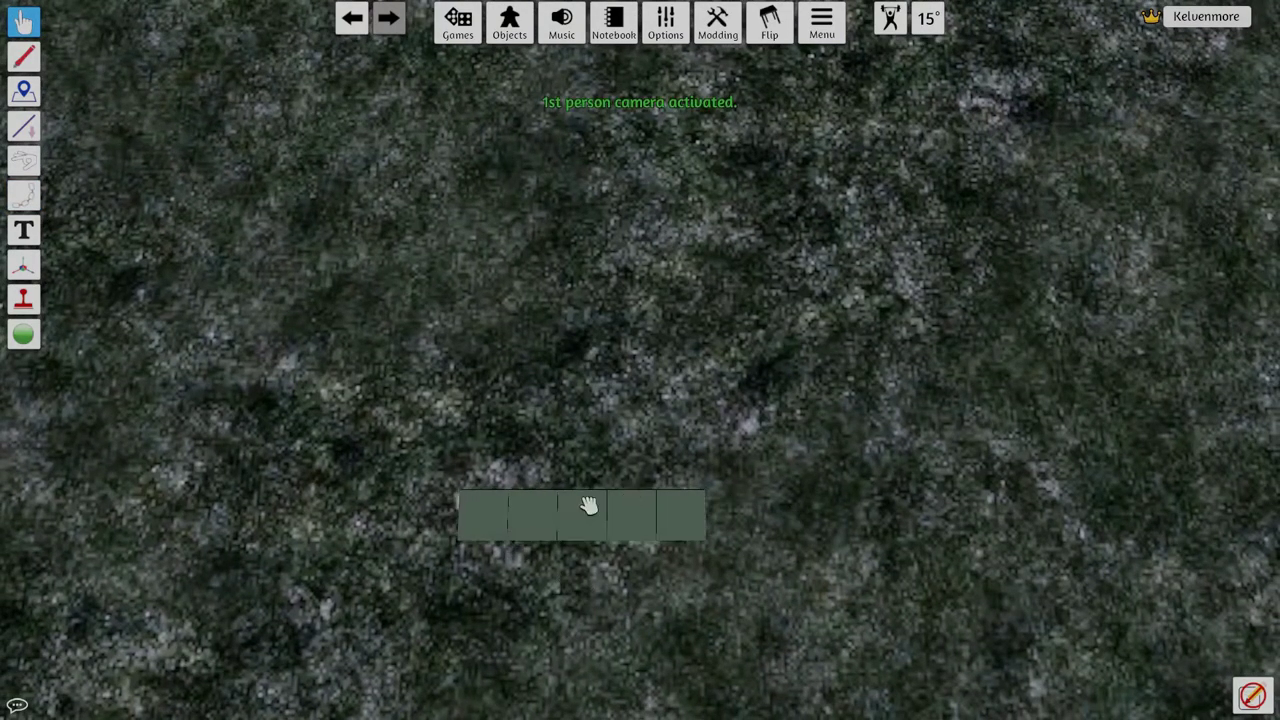
left_click_drag(588, 505, 631, 472)
scroll(667, 468, "up", 1)
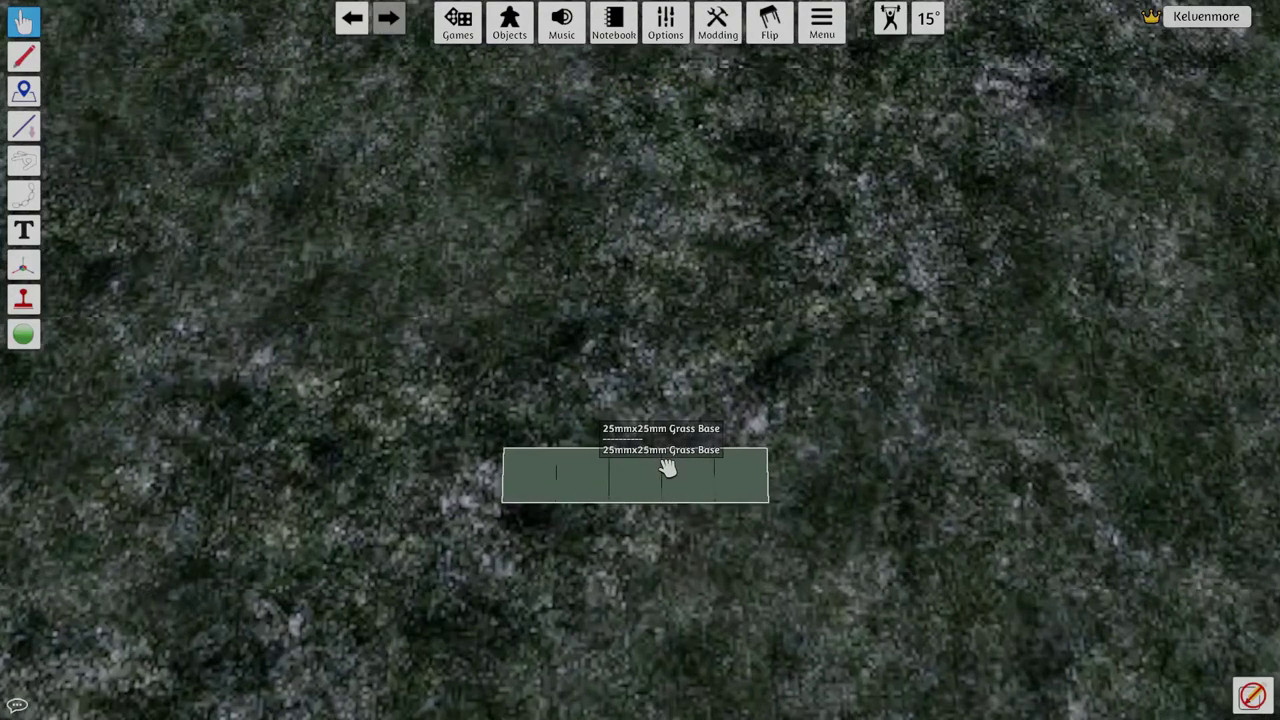
scroll(667, 468, "up", 5)
key("ctrl+v")
key("Escape")
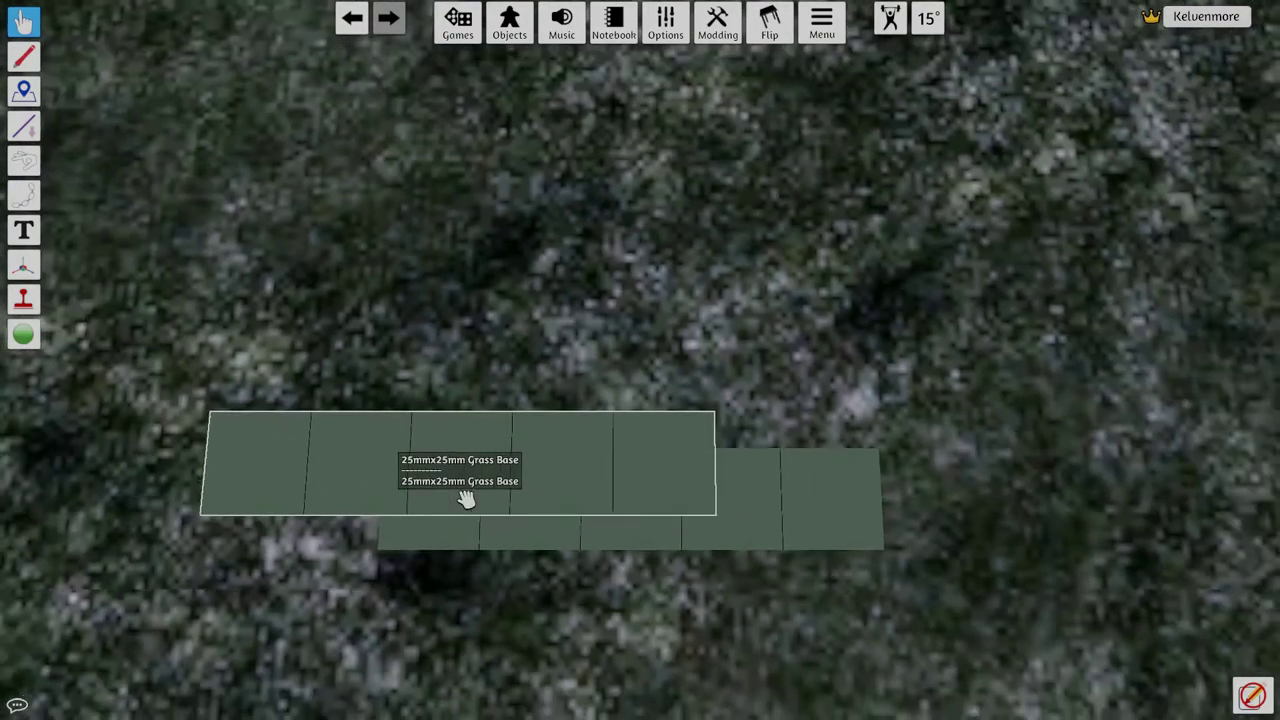
scroll(467, 498, "down", 3)
left_click_drag(551, 463, 651, 374)
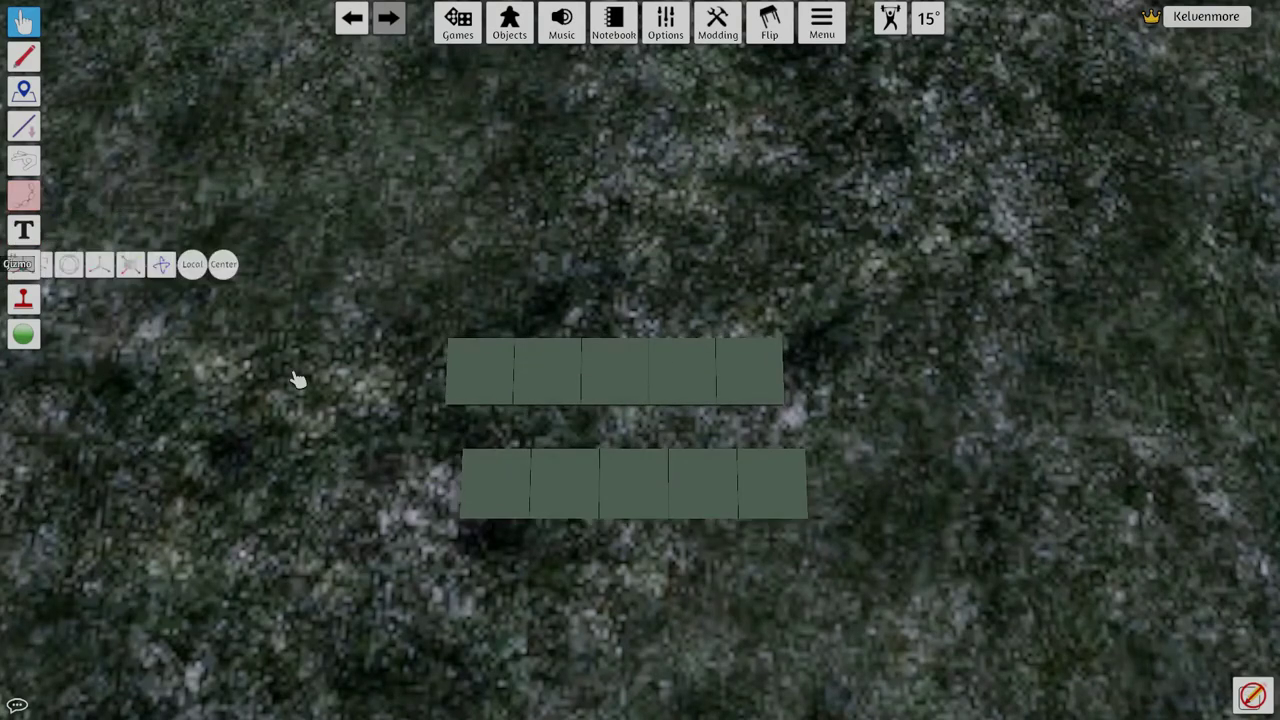
- Set the original row's position to X 0 and Z 0 with the Gizmo tool, and open its Y rotation for editing
key("F6")
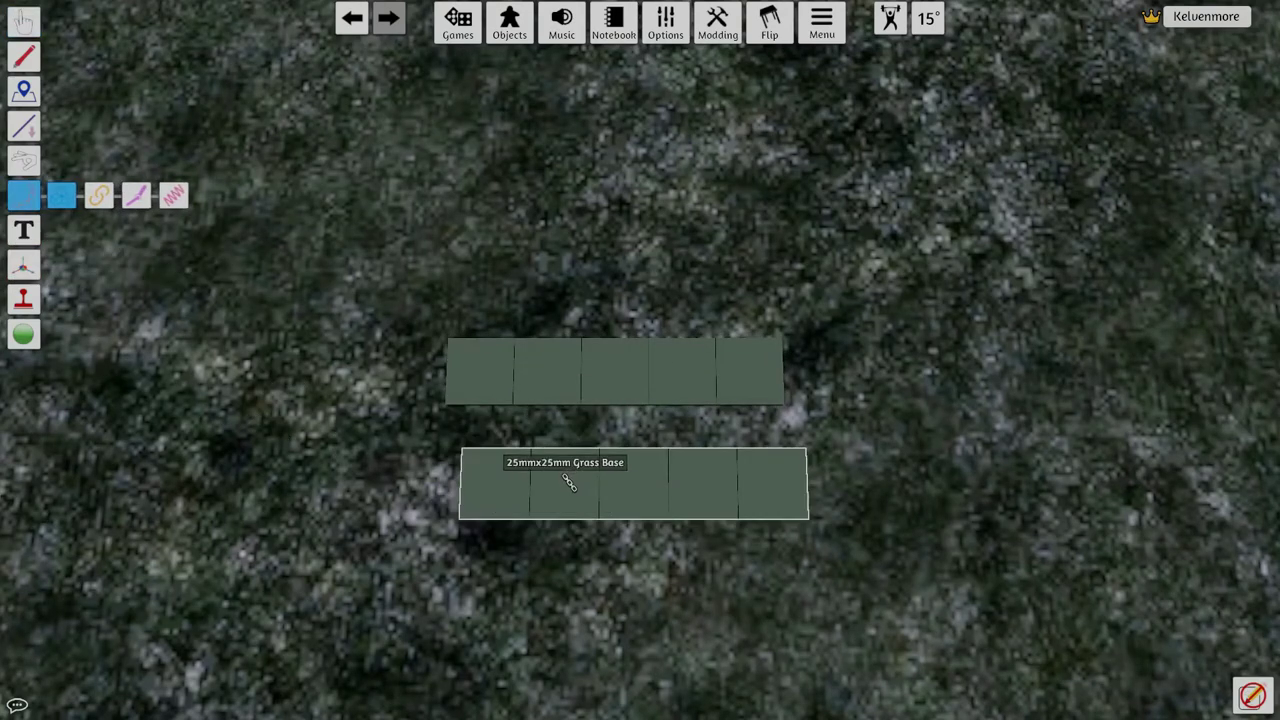
key("F7")
key("F8")
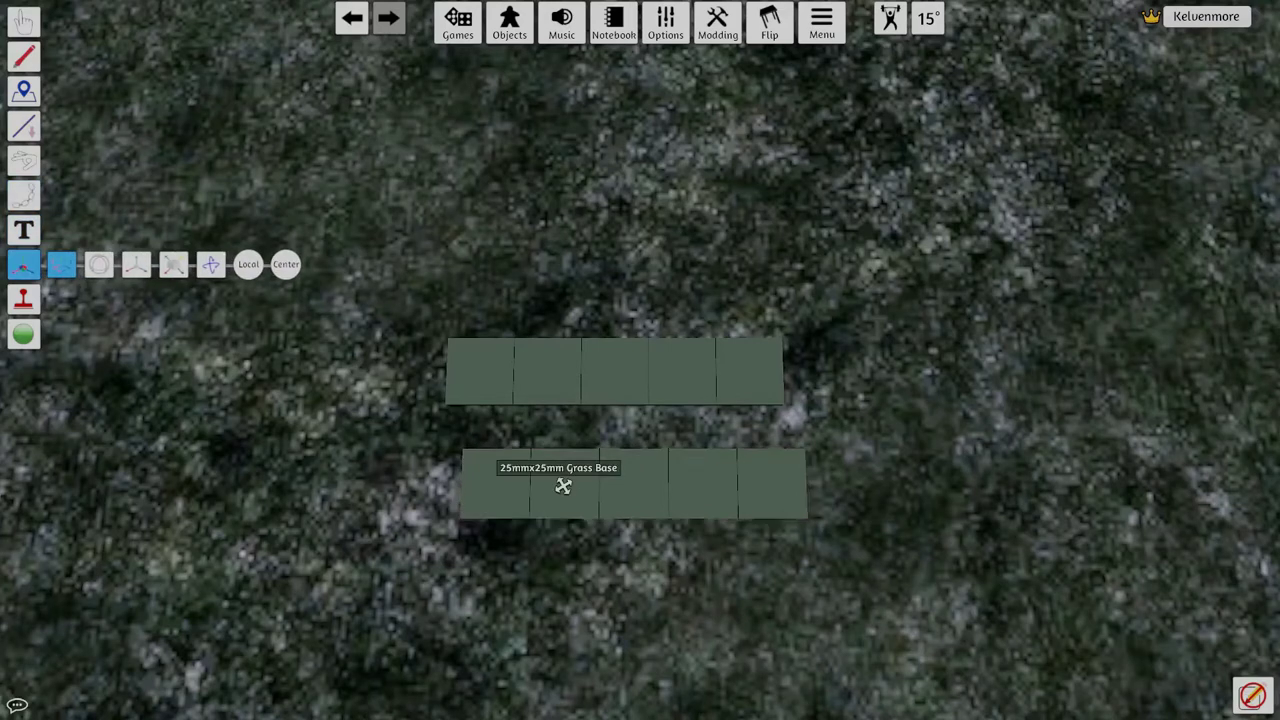
left_click(563, 481)
left_click(351, 390)
left_click(410, 419)
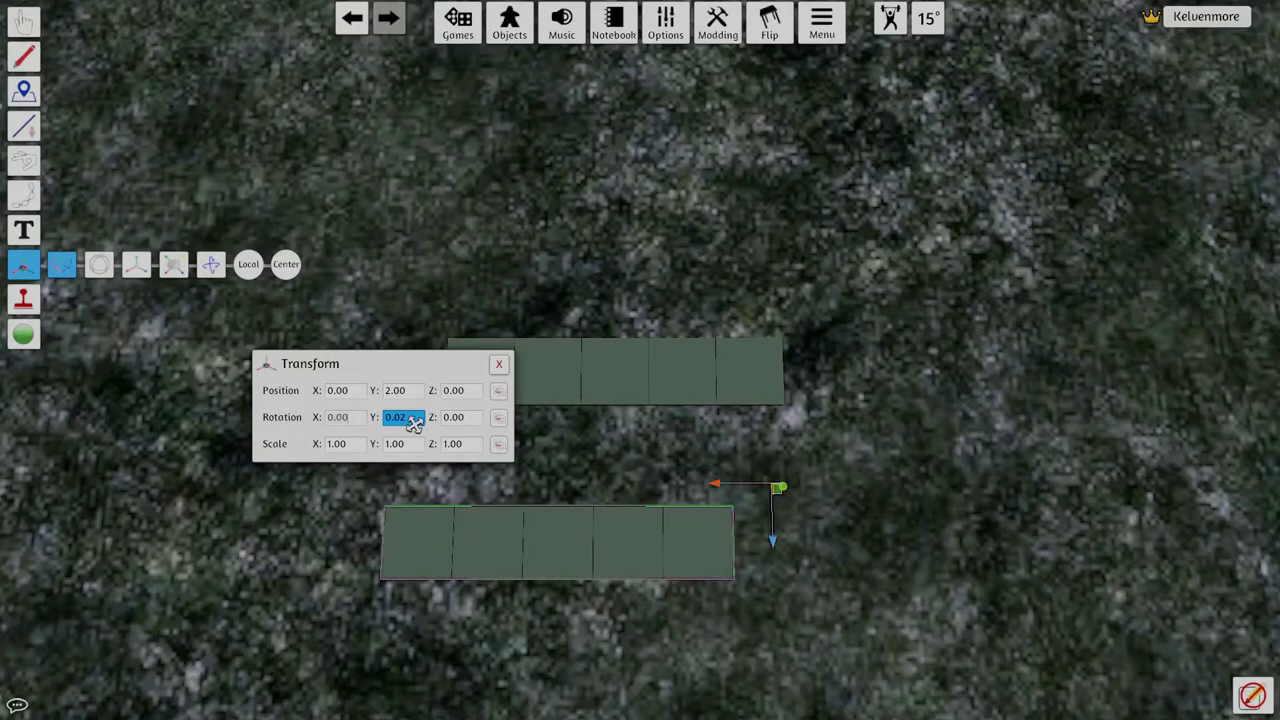
- Set the copied row's Y rotation to 0 and its position to X 0 and Z 0.98, and close the transform settings
left_click(589, 391)
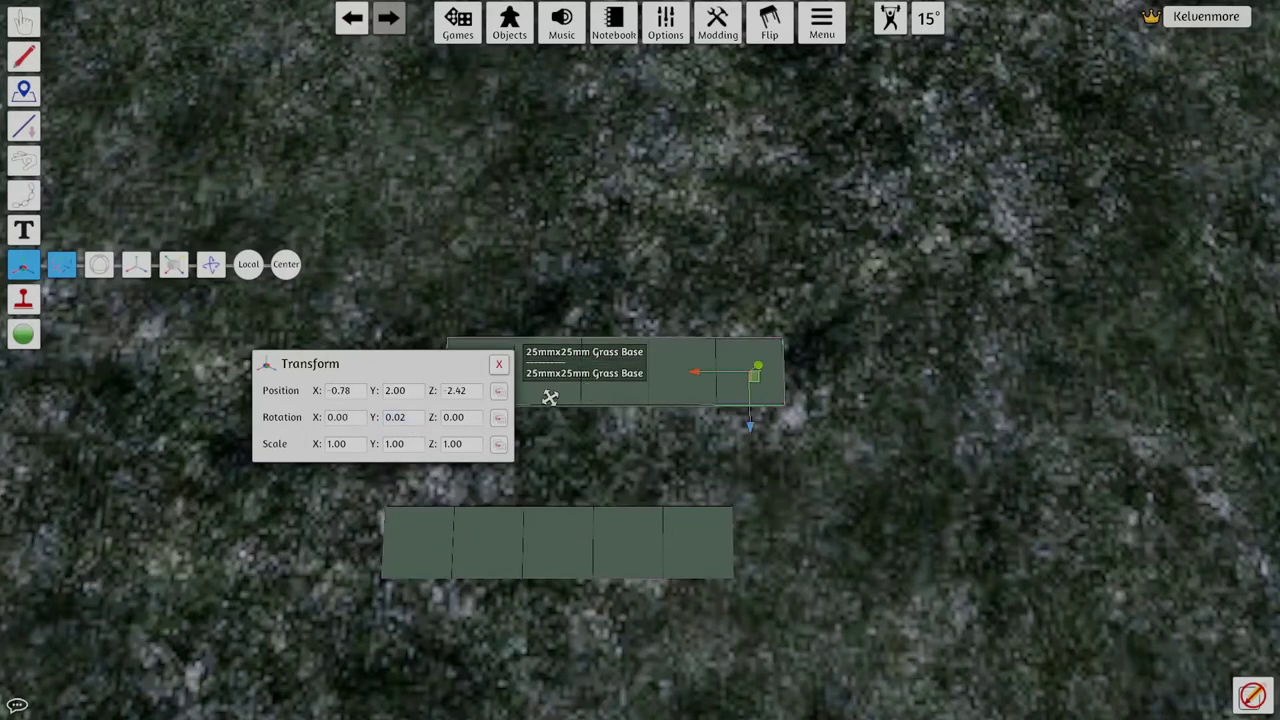
left_click(404, 420)
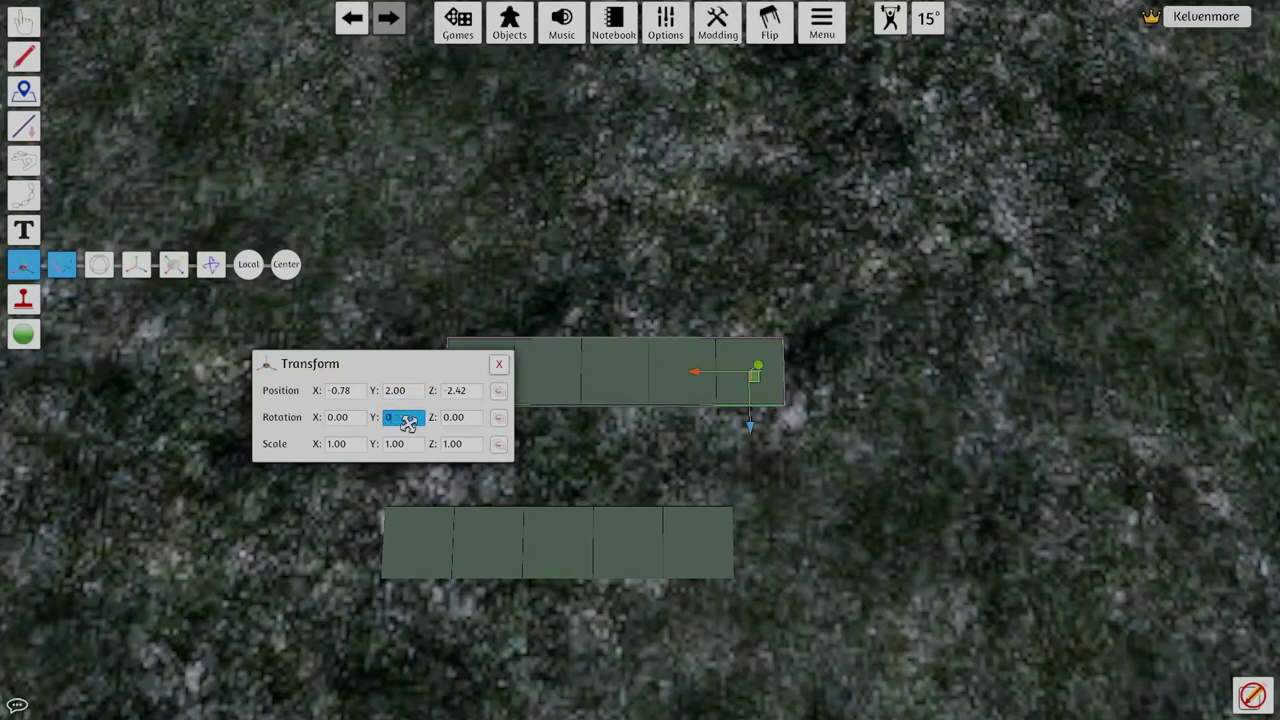
left_click(341, 390)
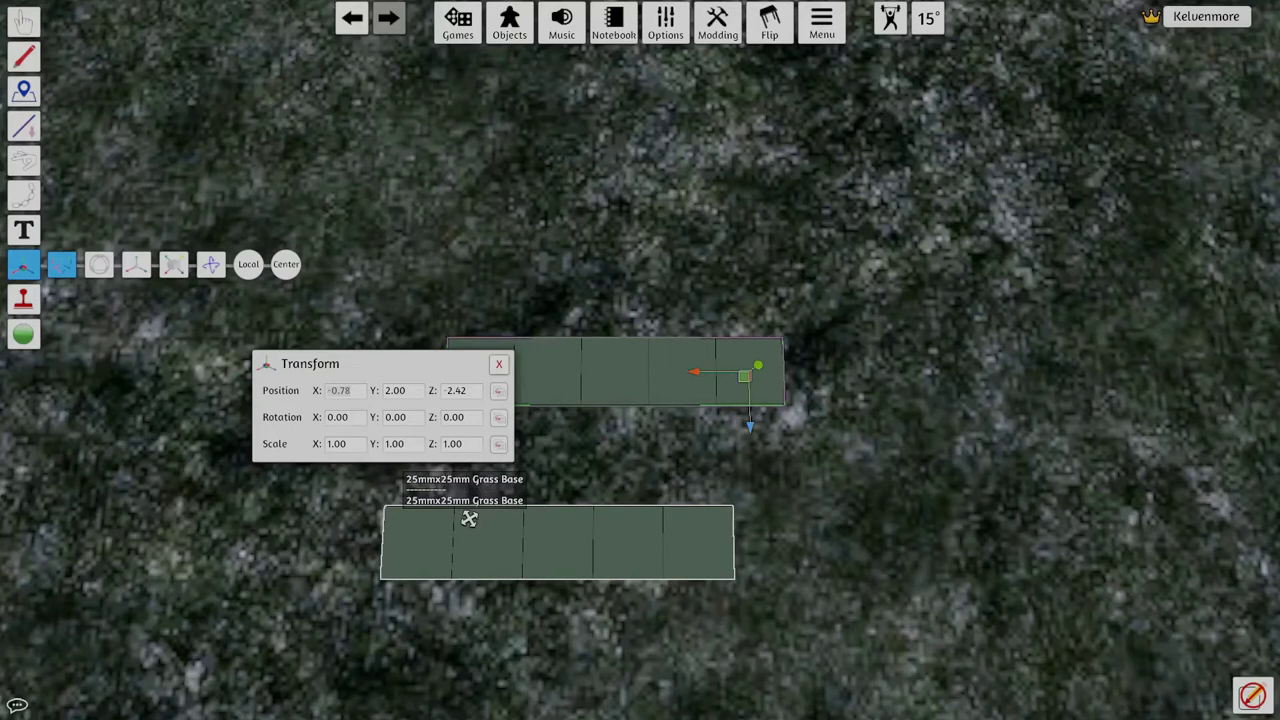
key("Return")
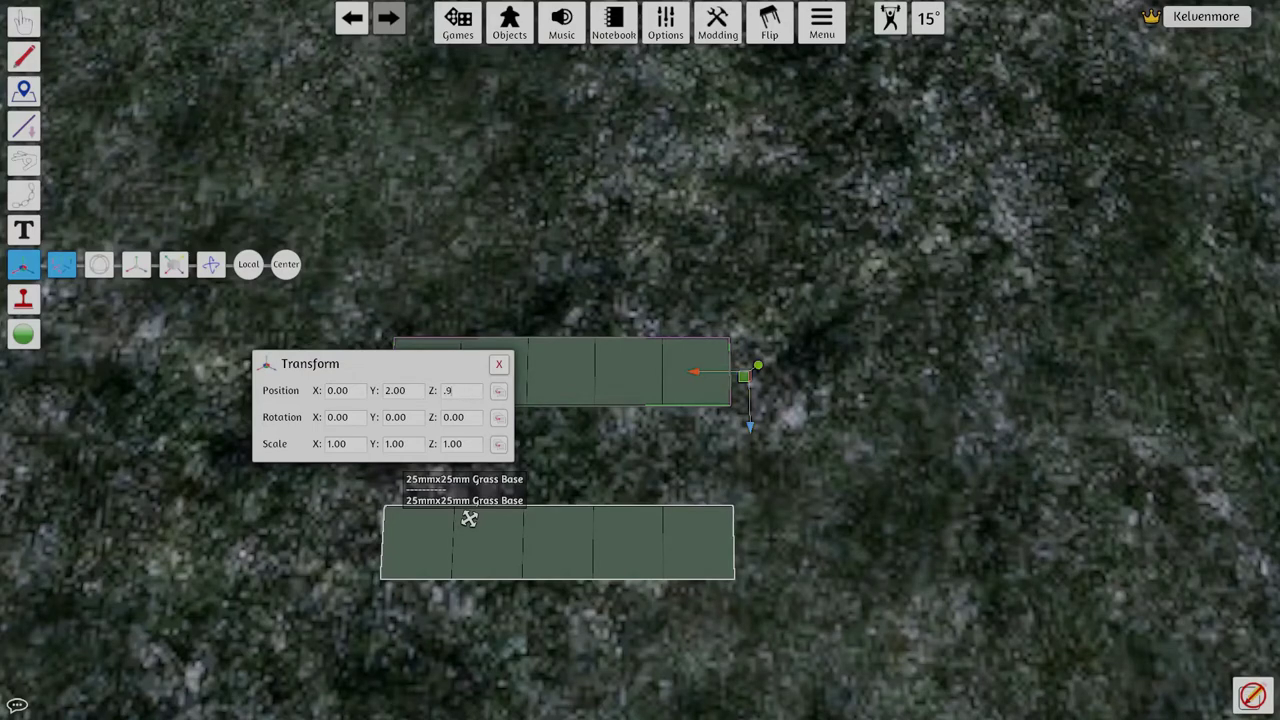
key("Tab")
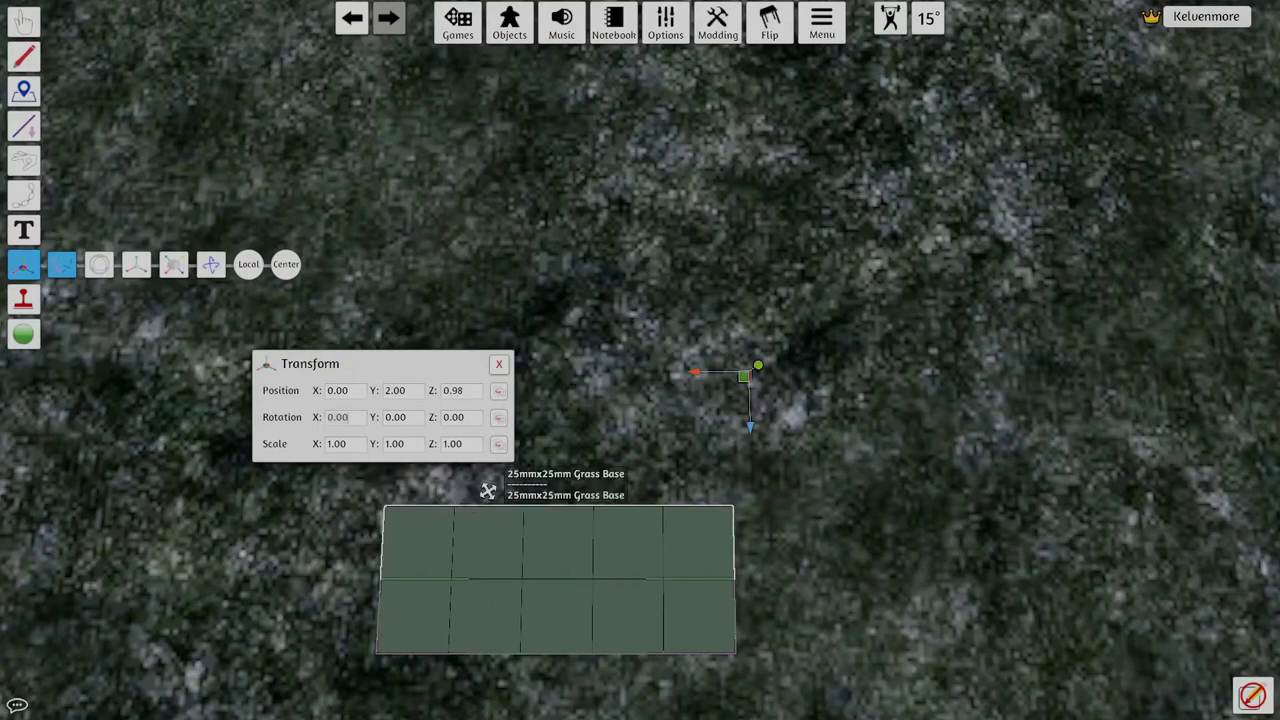
left_click(498, 364)
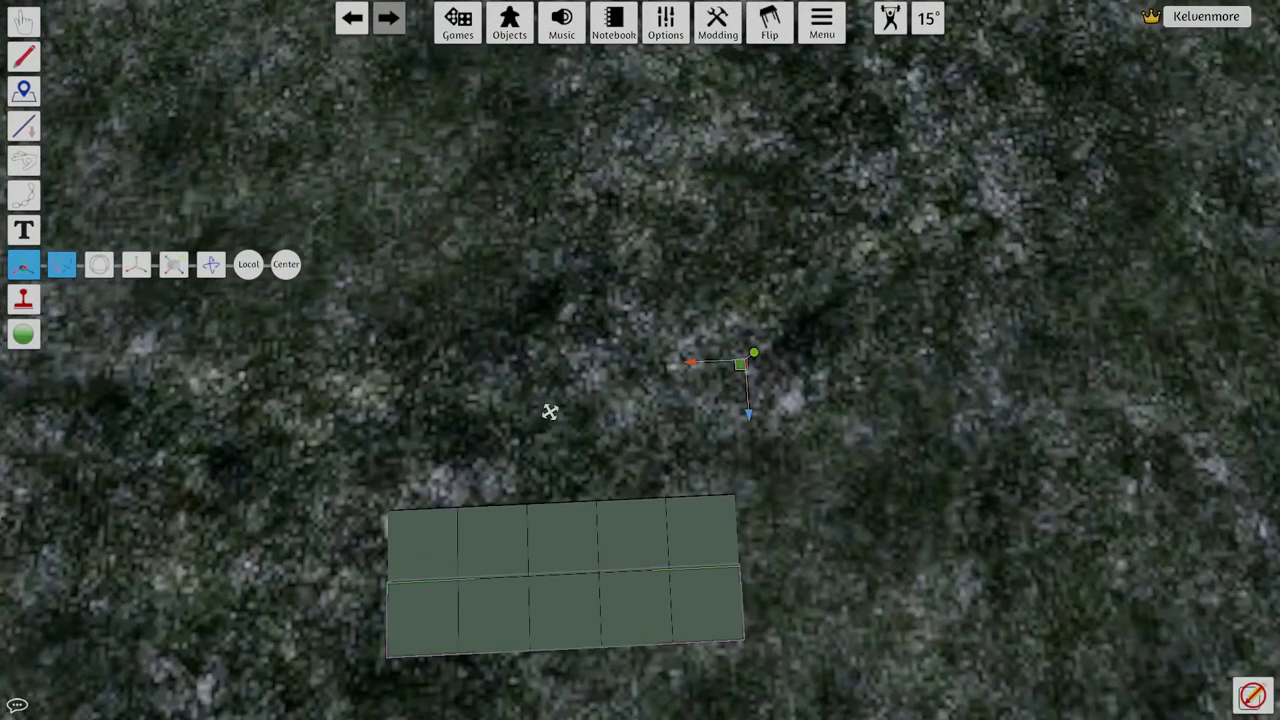
- Attach the two adjoining rows into one five-by-two block with the Combine tool, and return to the Grab tool
right_click_drag(550, 412, 503, 429)
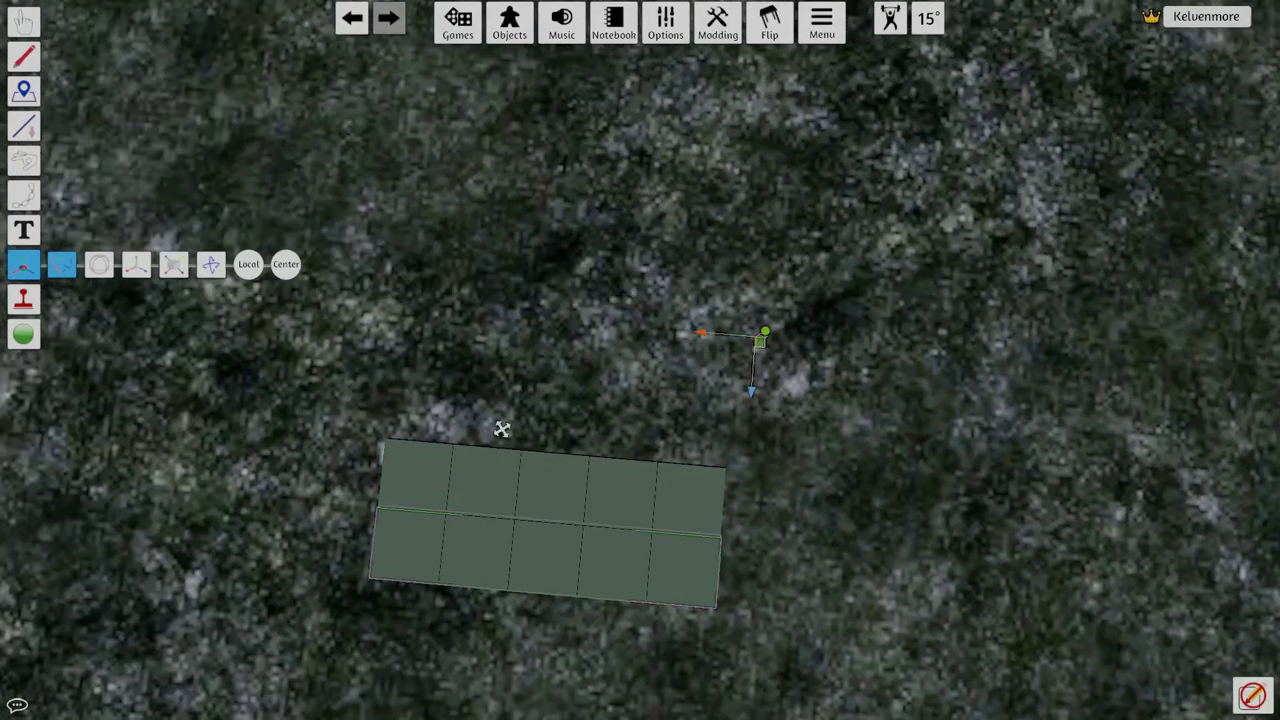
key("a")
key("s")
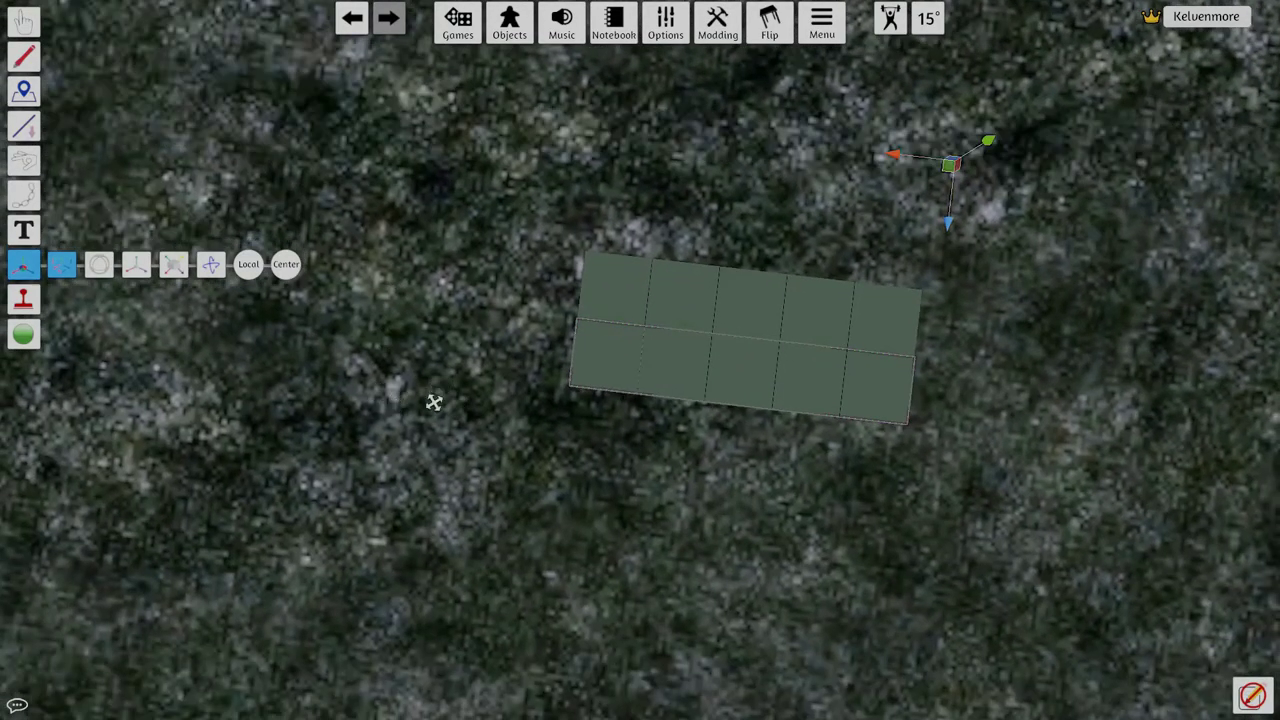
right_click_drag(434, 401, 506, 449)
left_click(17, 18)
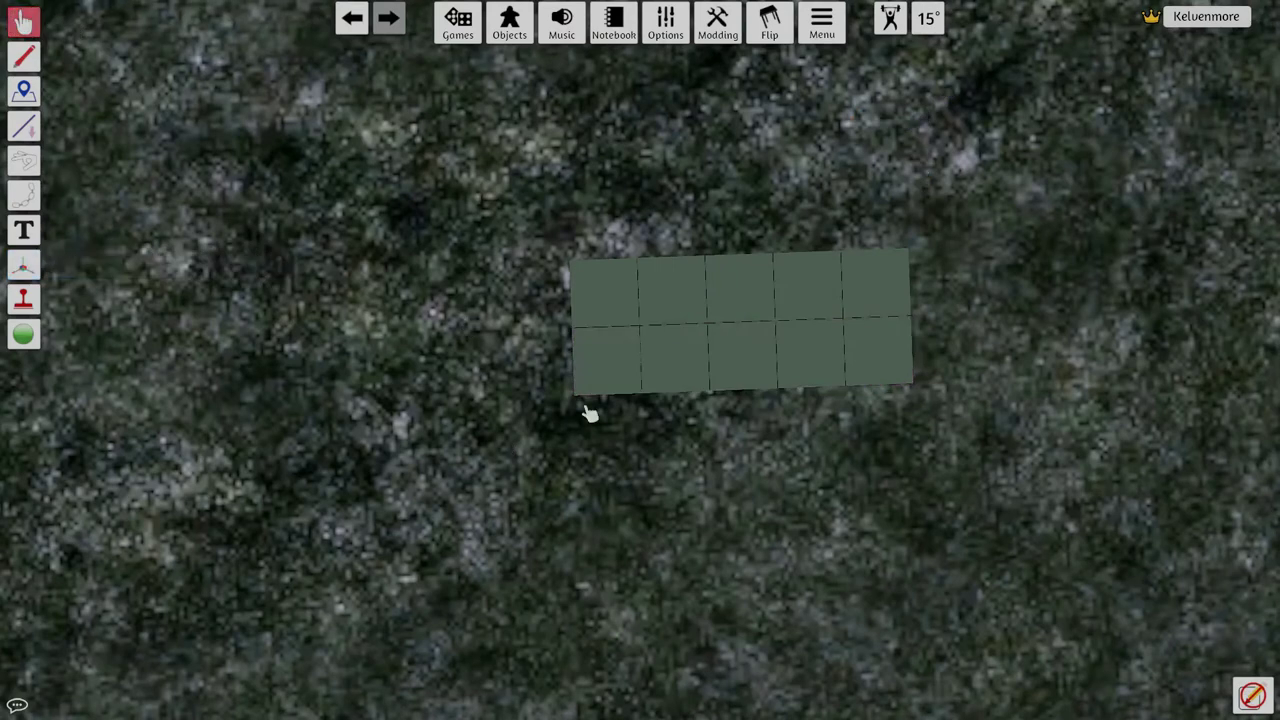
left_click(24, 195)
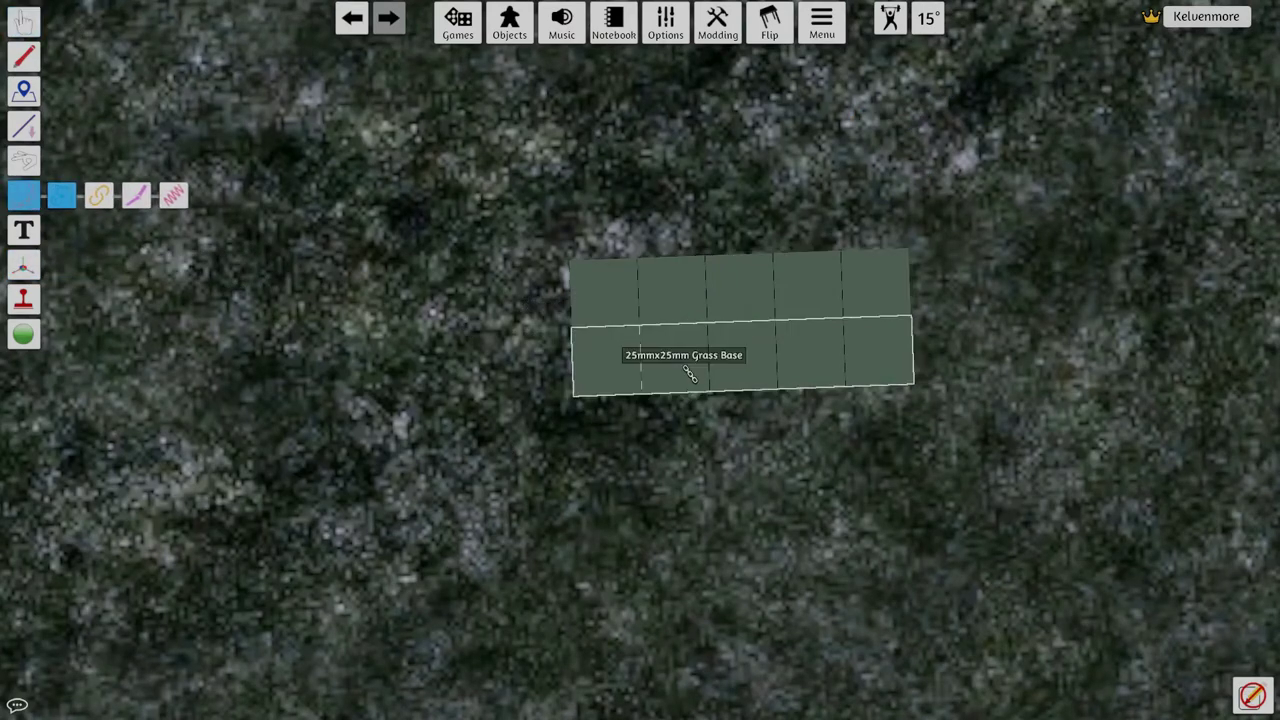
left_click_drag(685, 368, 673, 314)
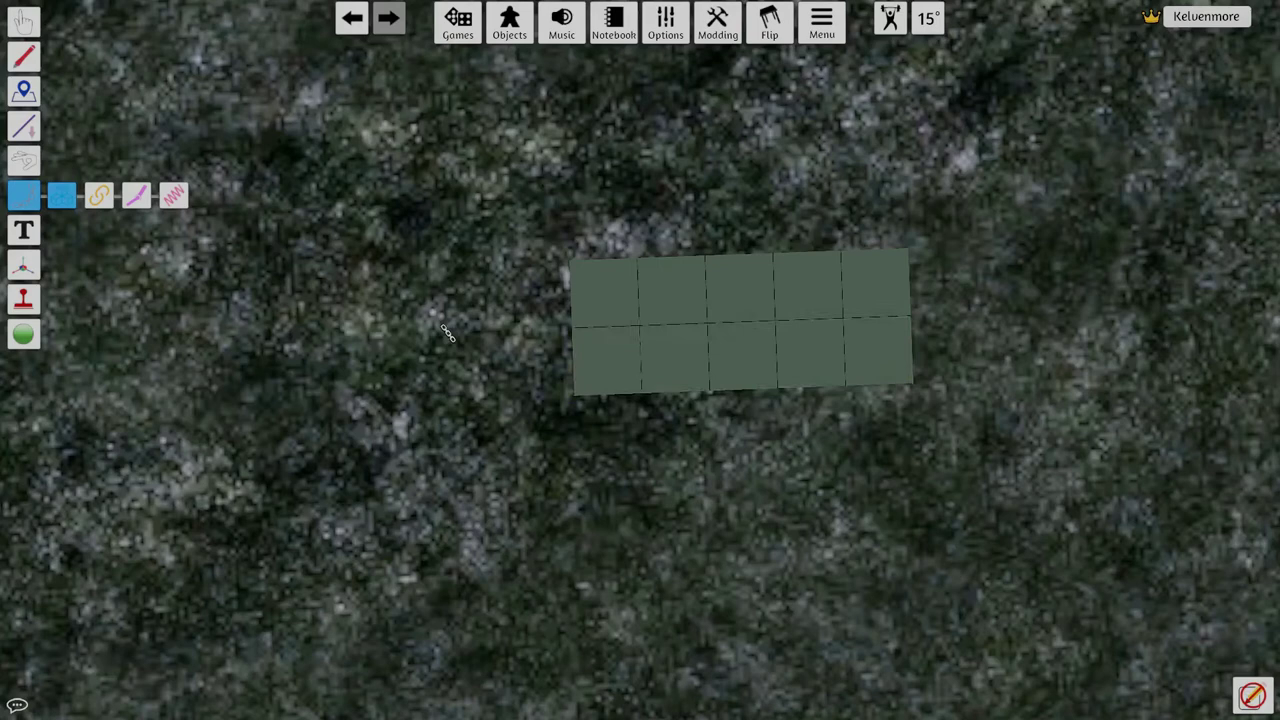
key("Escape")
key("Escape")
left_click(24, 22)
- Move the combined block of ten grass bases around the table to check that it moves as one piece
left_click_drag(786, 365, 680, 383)
left_click_drag(596, 397, 628, 426)
scroll(632, 410, "down", 1)
left_click_drag(619, 367, 561, 443)
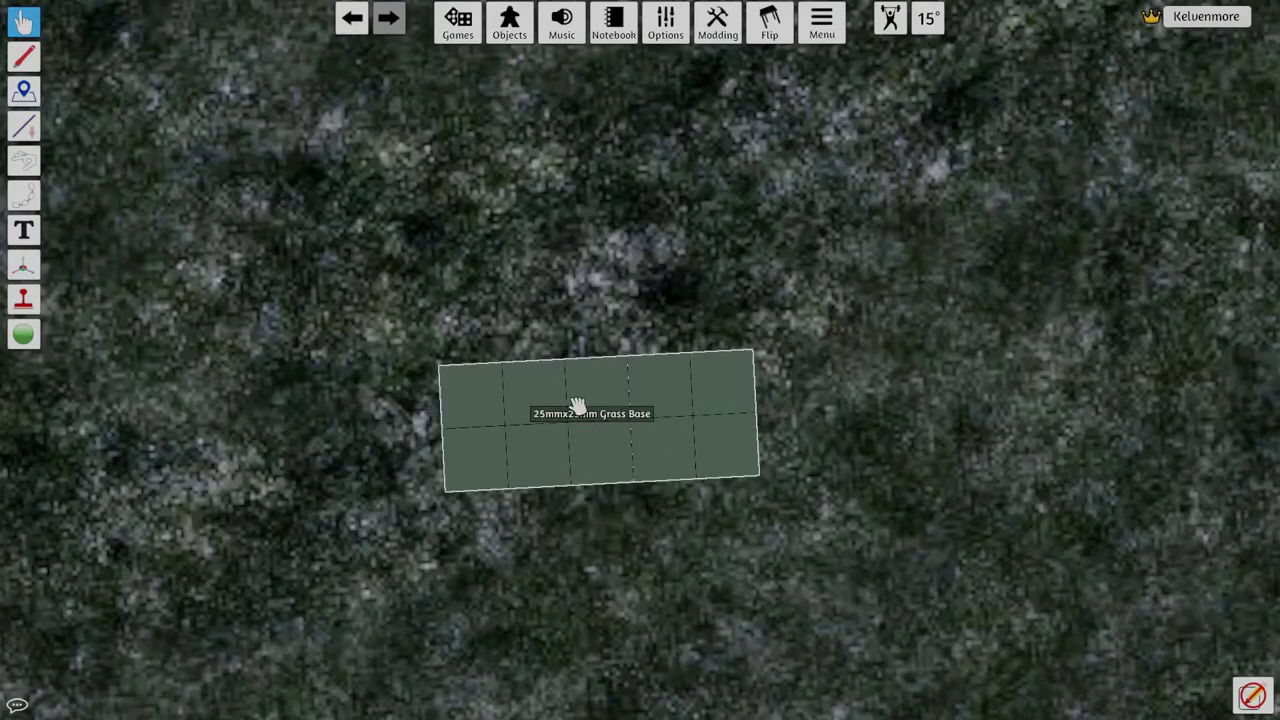
right_click_drag(578, 405, 543, 449)
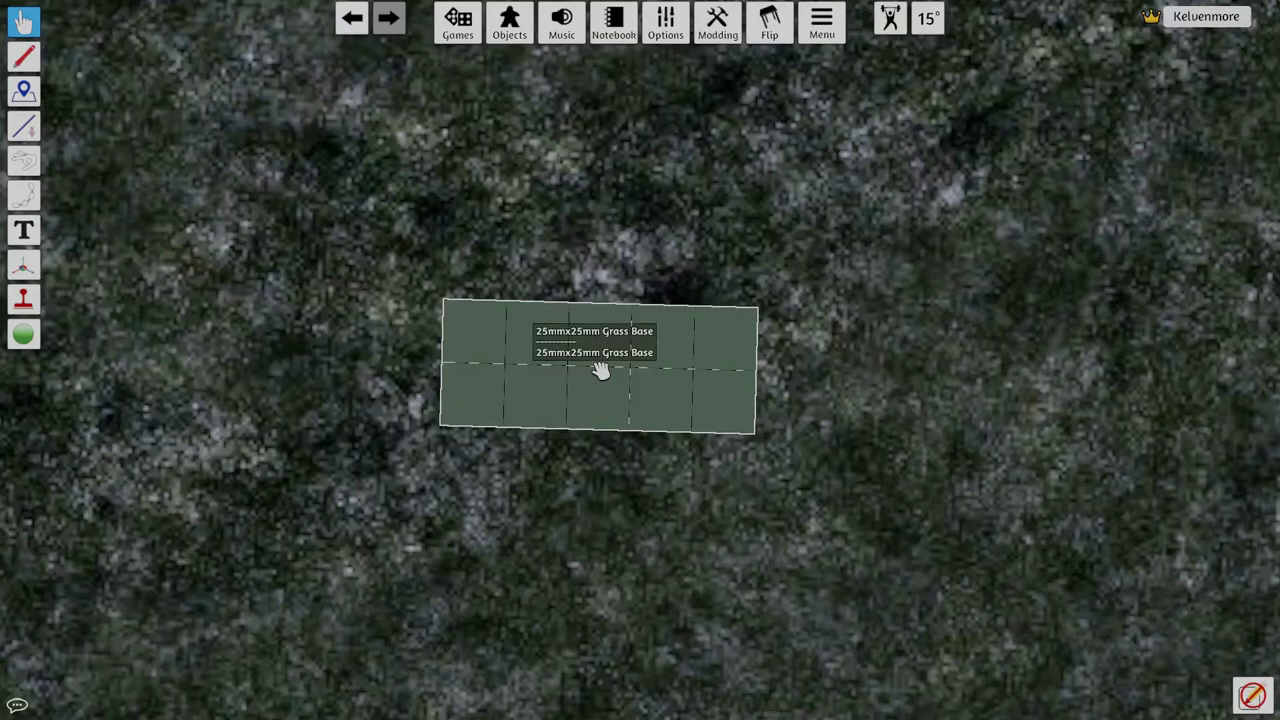
left_click_drag(590, 403, 555, 395)
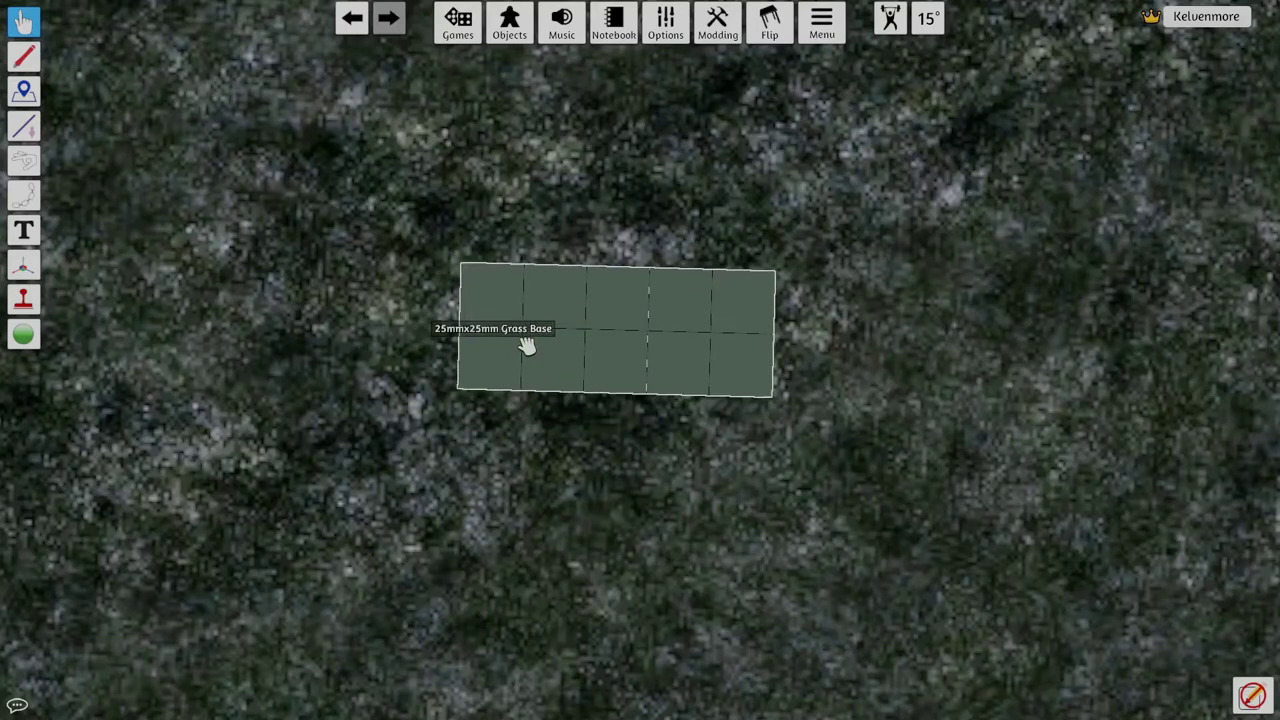
mouse_move(529, 343)
left_mouse_down()
mouse_move(560, 383)
mouse_move(473, 374)
mouse_move(522, 365)
left_mouse_up()
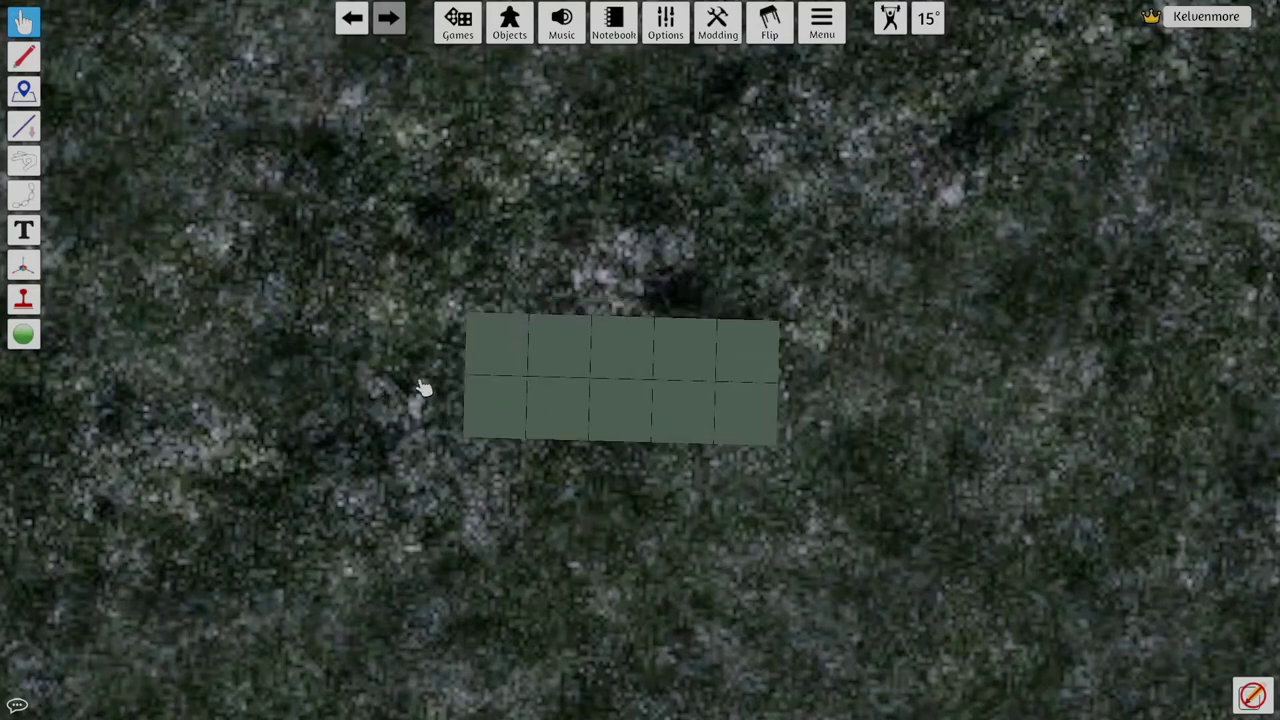
right_click_drag(475, 398, 490, 443)
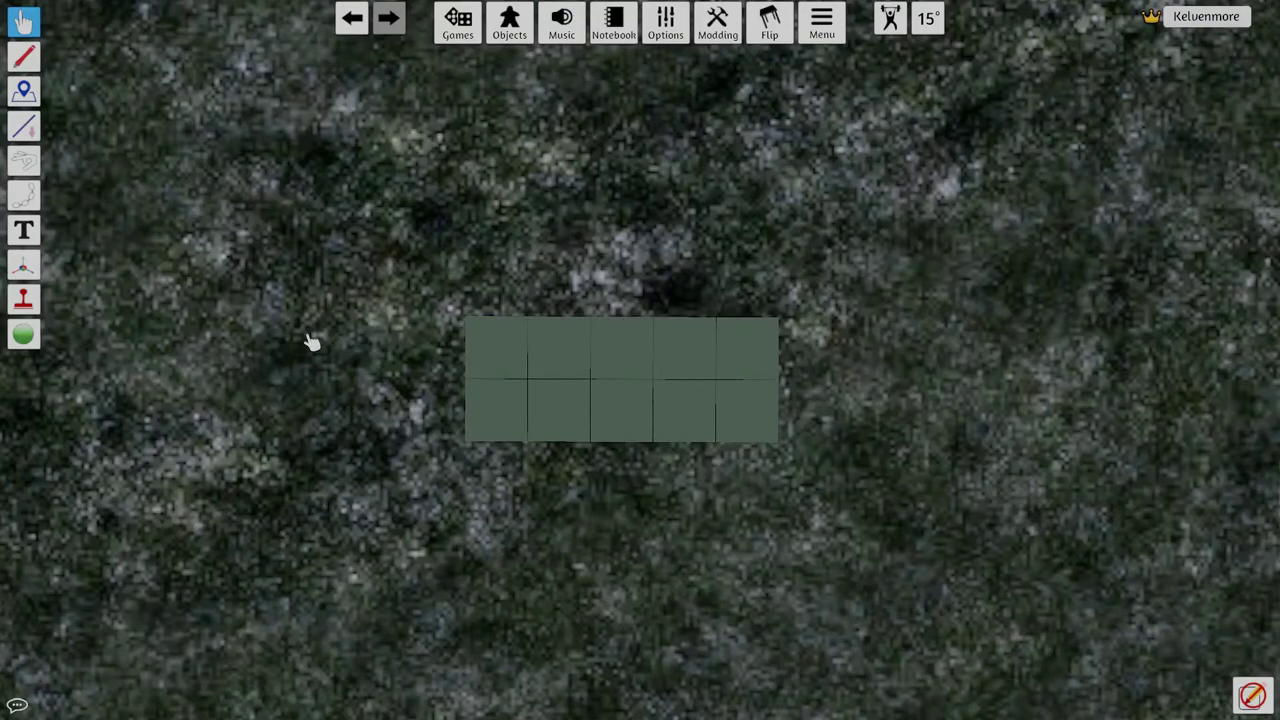
left_click_drag(600, 371, 558, 408)
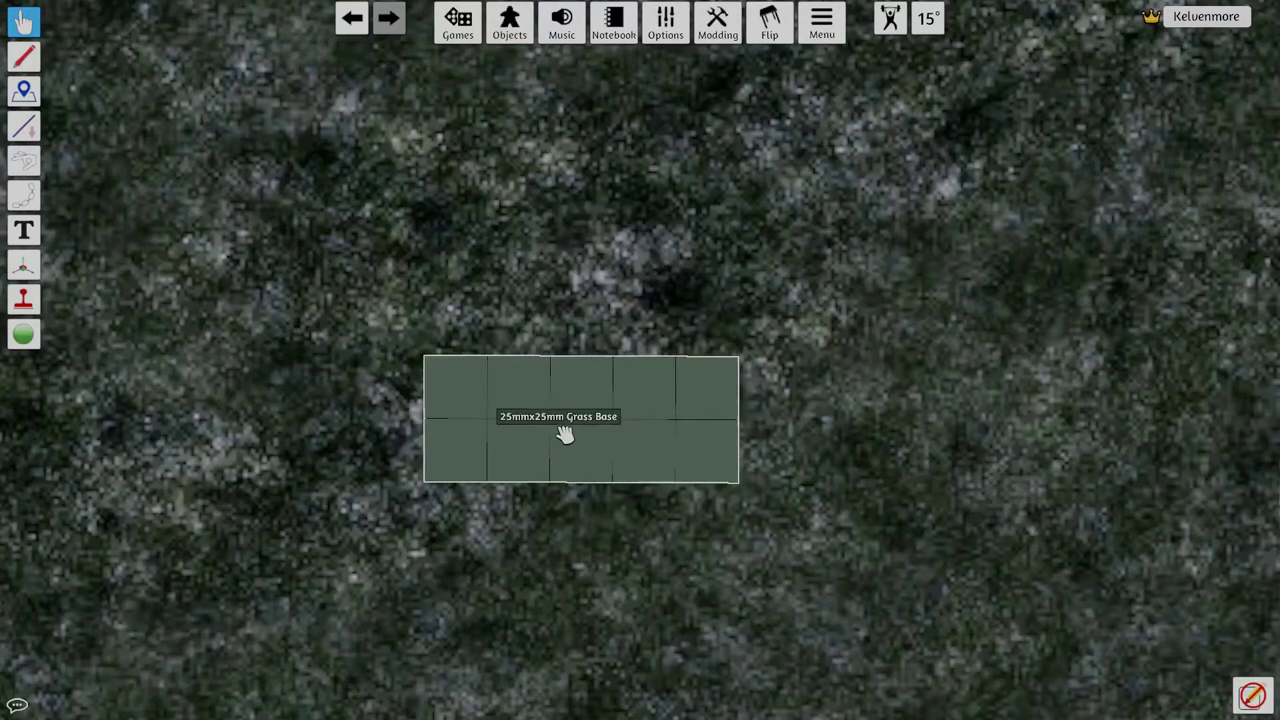
- Spawn the Wildhorn NoBase Handweapon miniature from the BeastHeard saved objects and place it behind the block of bases
left_click(509, 22)
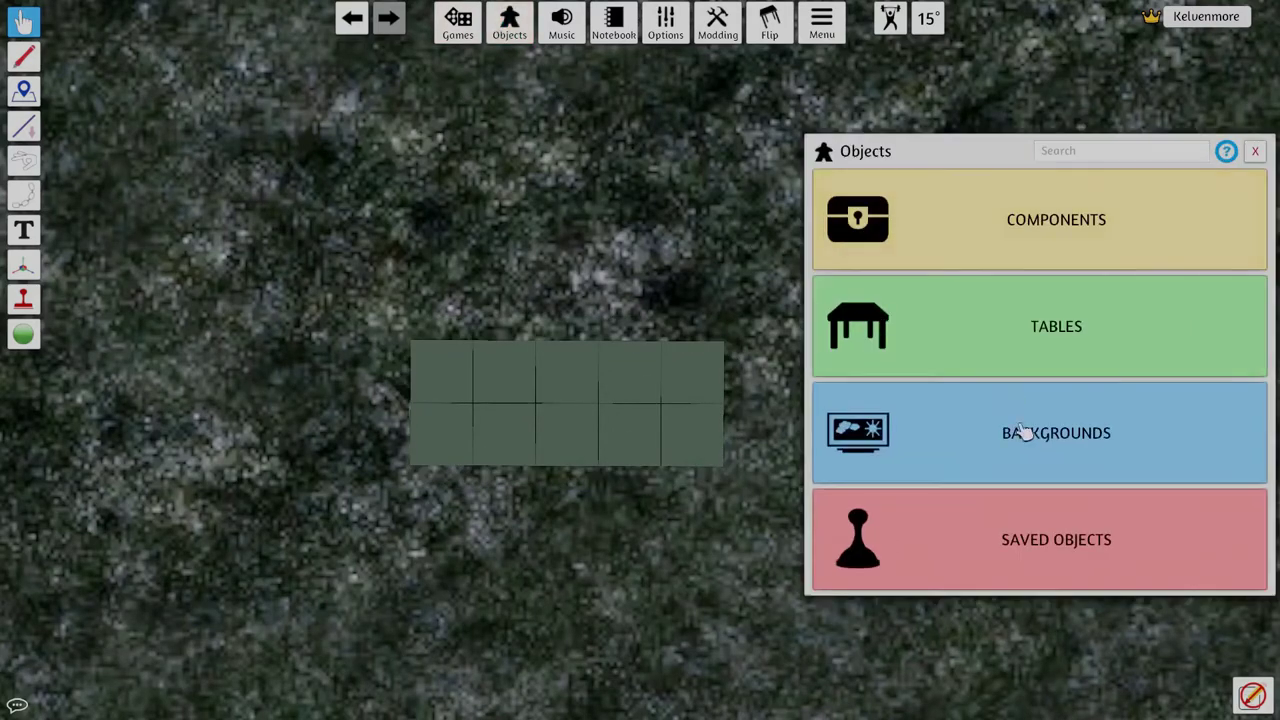
left_click(1043, 546)
left_click(935, 222)
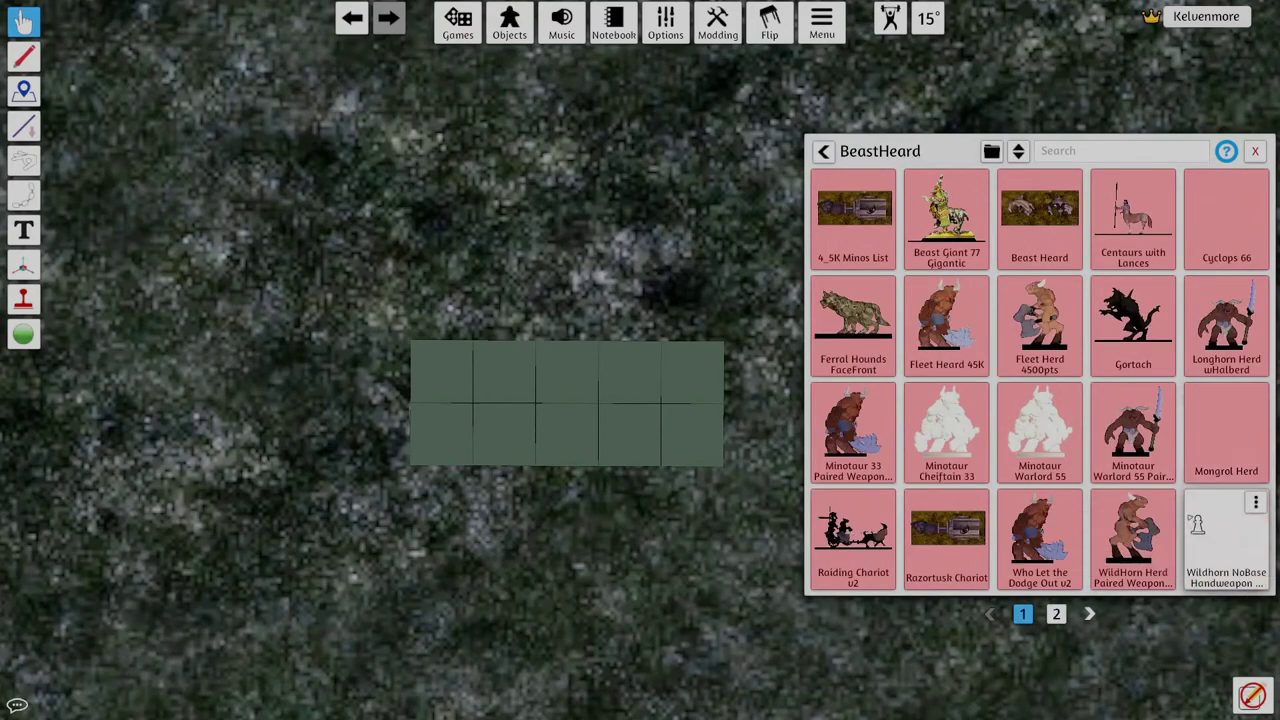
left_click(1223, 543)
left_click(619, 181)
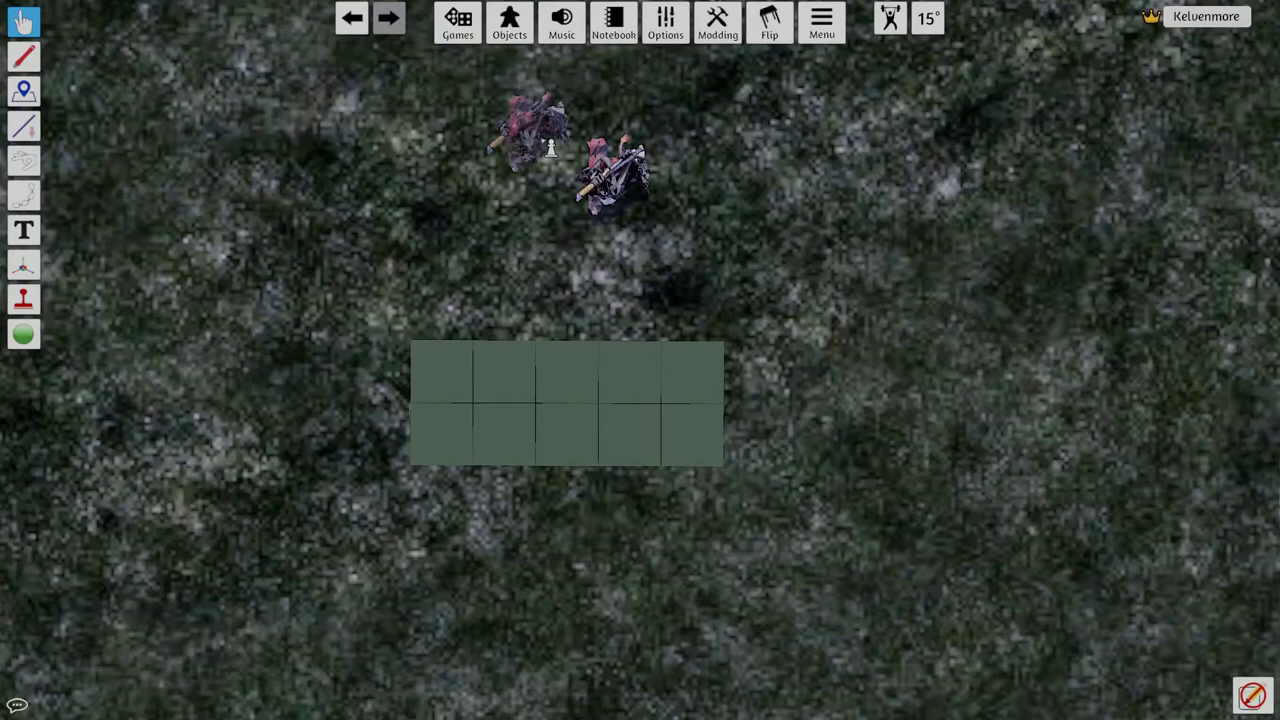
- Spawn the based Wildhorn Shld+HW miniature from the BeastHeard saved objects beside the unbased one
left_click(510, 38)
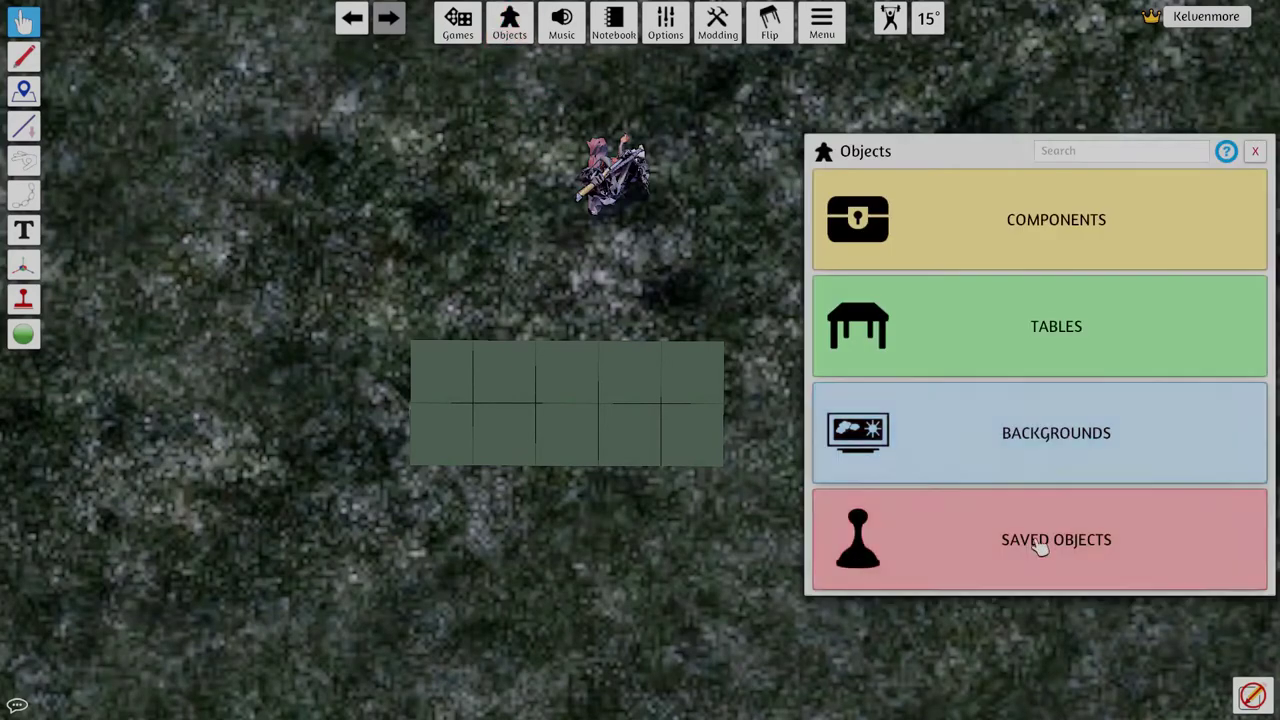
left_click(1037, 538)
left_click(966, 237)
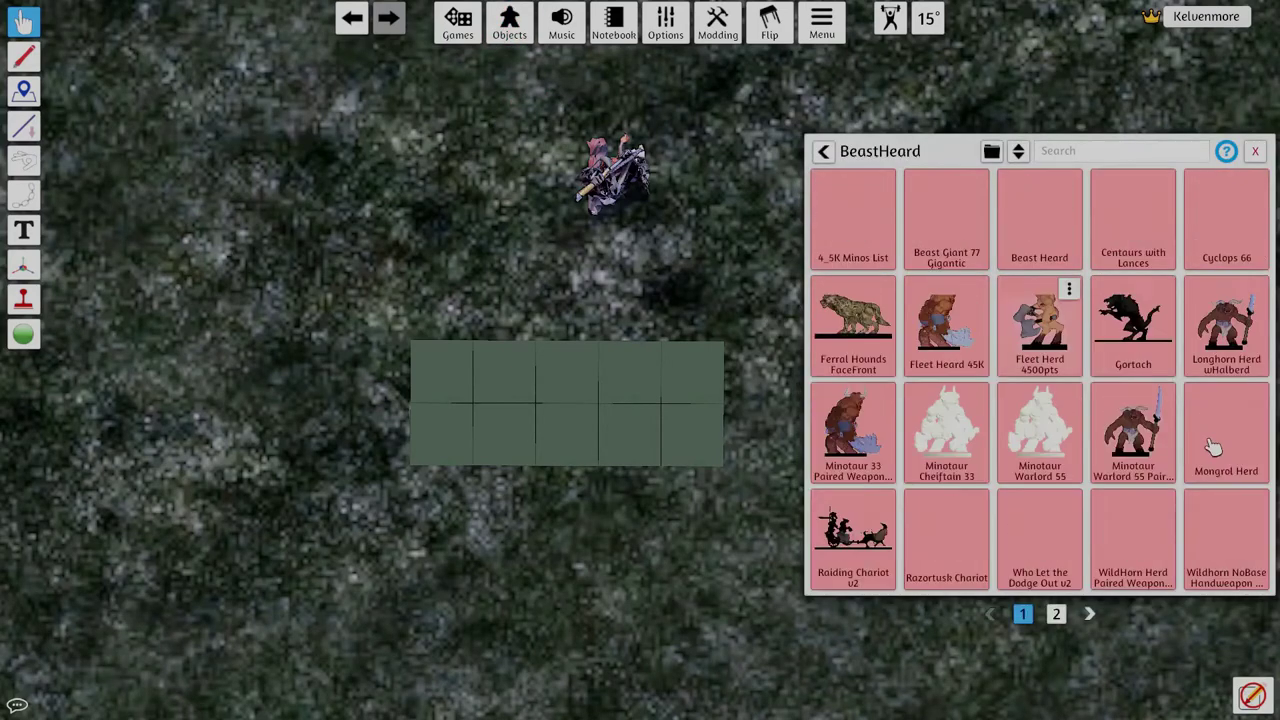
left_click(880, 185)
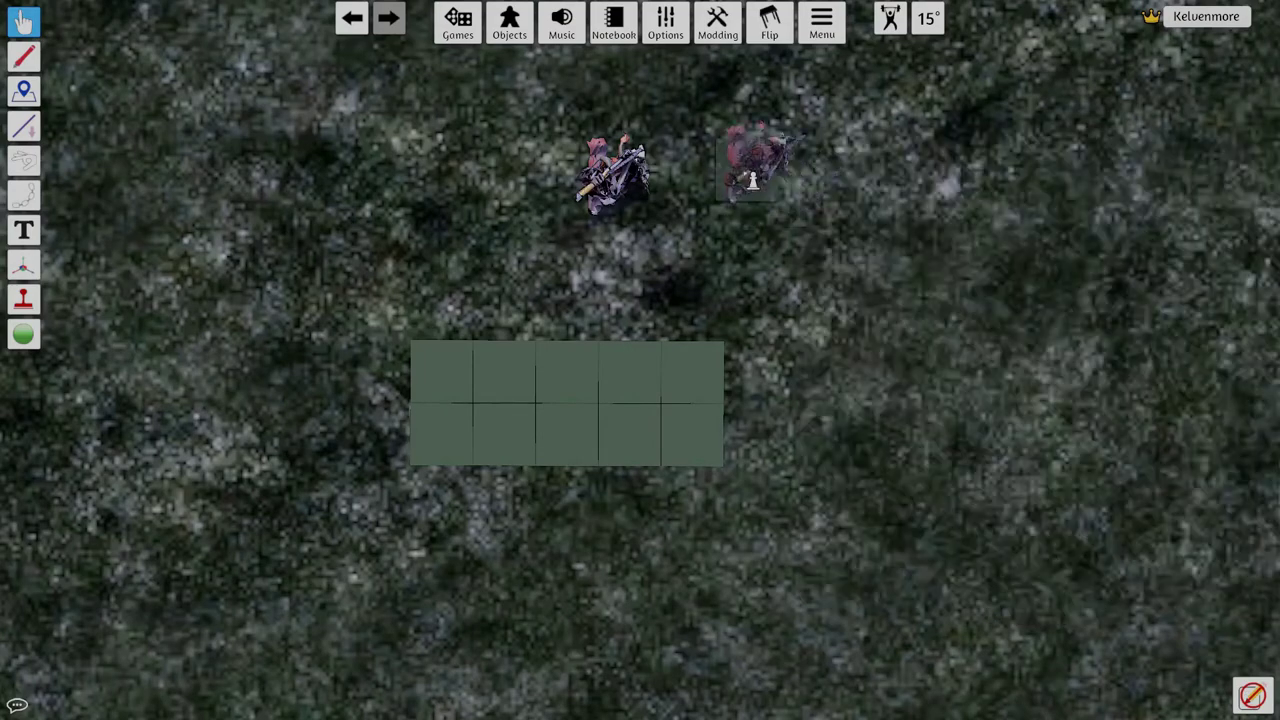
- Move both miniatures onto the block's front row, the unbased one near the middle base and the based one on the right end base
right_click_drag(875, 244, 861, 165)
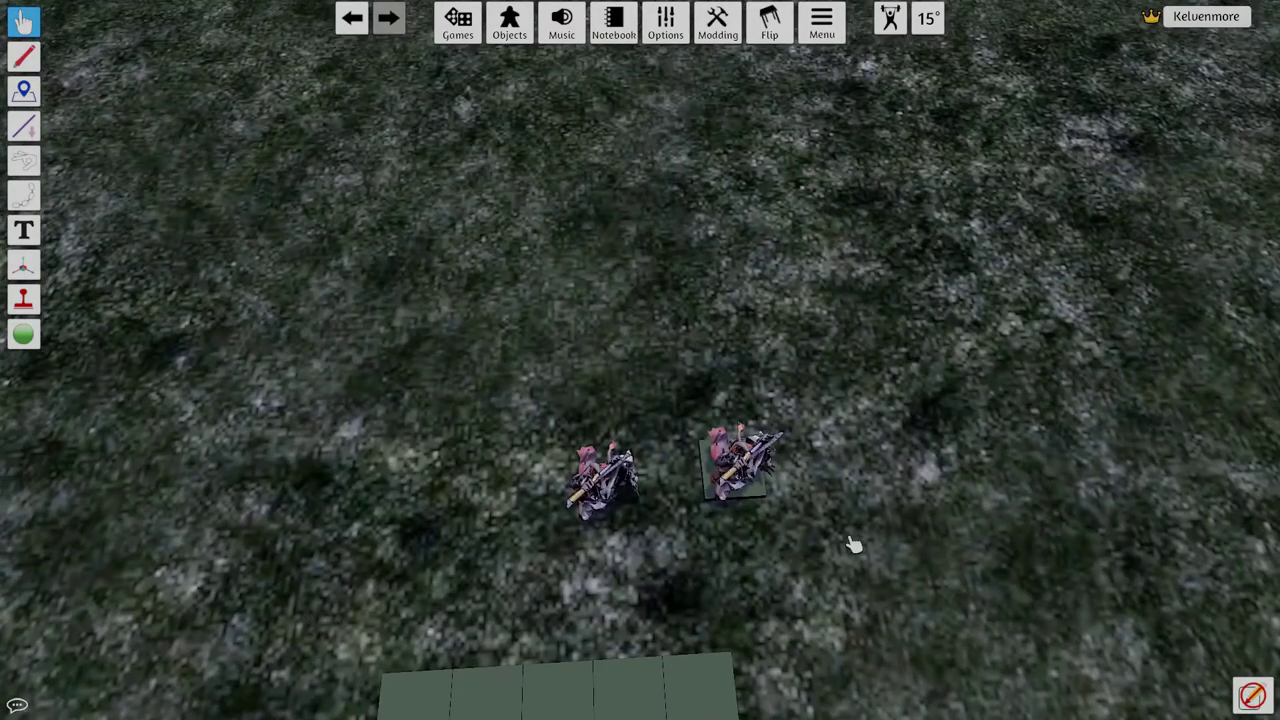
right_click_drag(839, 545, 800, 262)
left_click_drag(800, 262, 797, 470)
left_click_drag(665, 282, 717, 514)
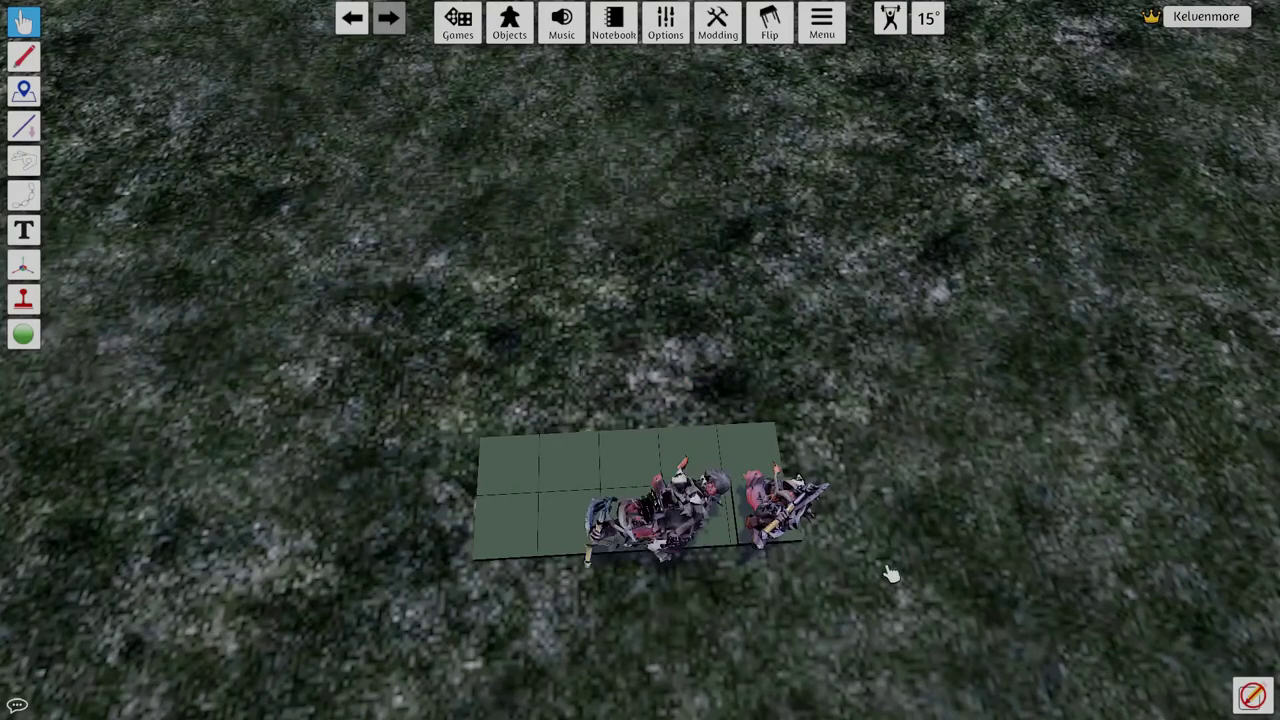
right_click_drag(889, 574, 868, 637)
left_click_drag(660, 425, 650, 412)
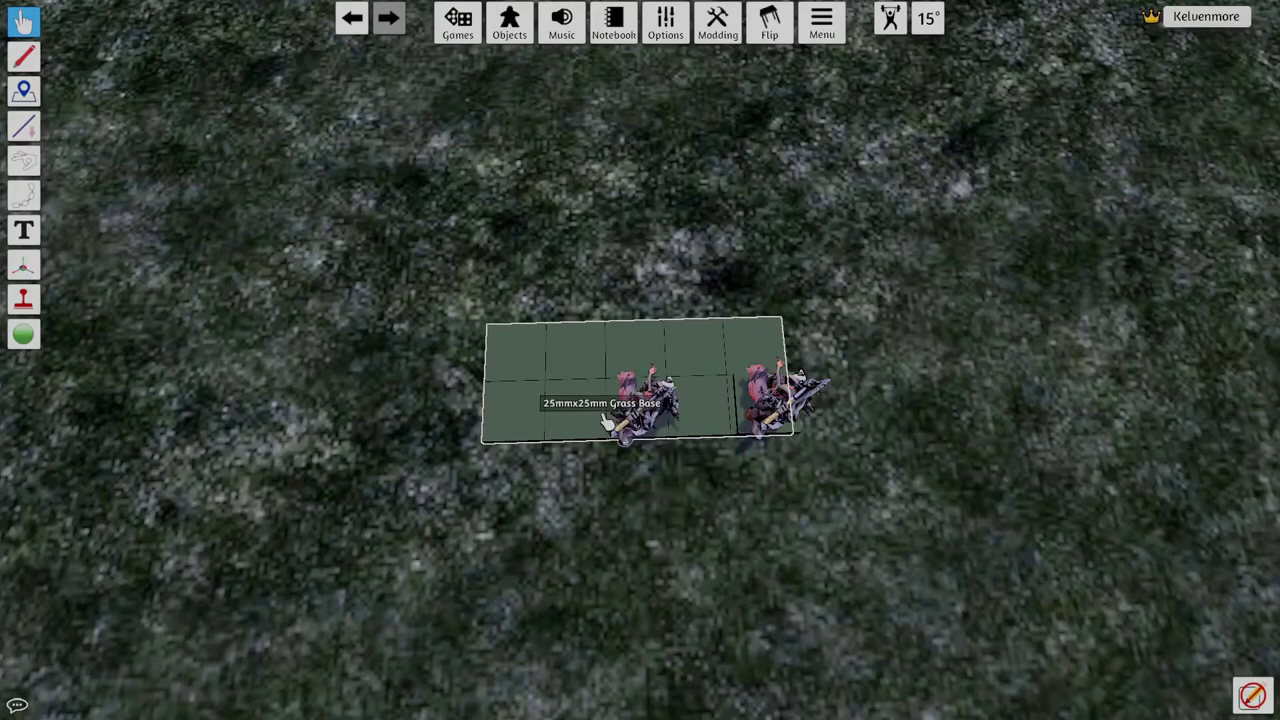
left_click_drag(776, 409, 770, 411)
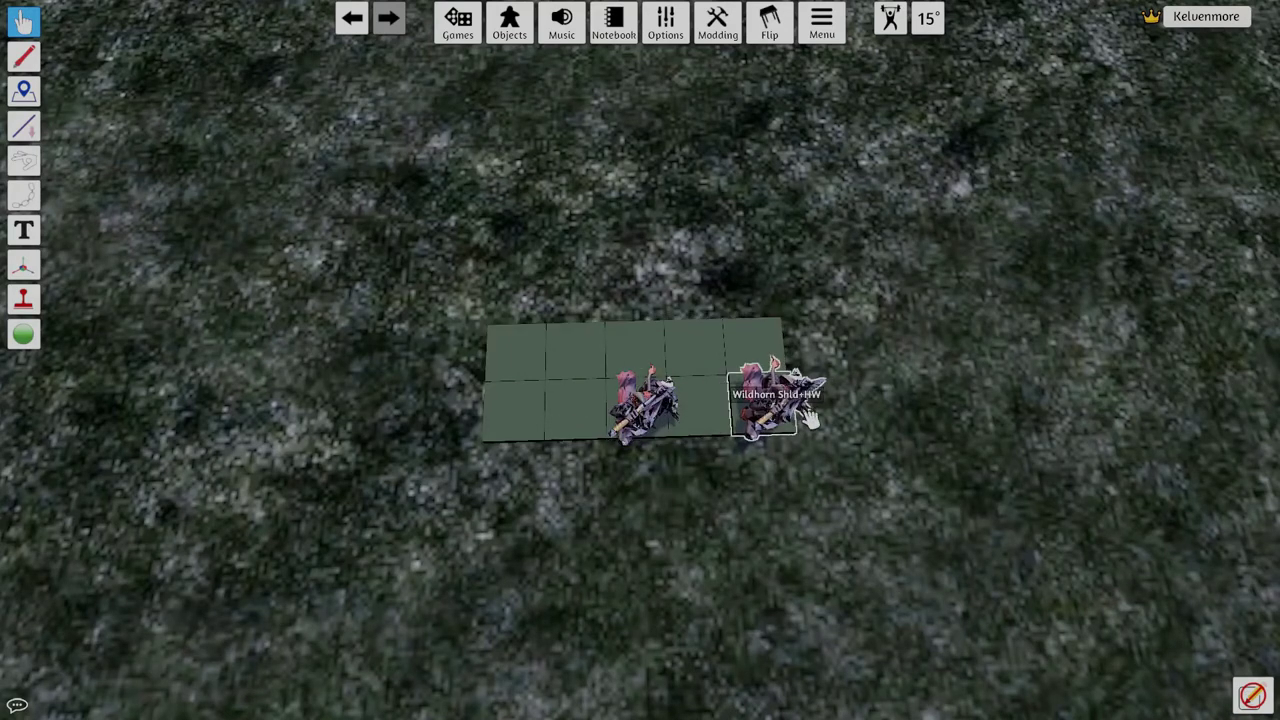
- Clone the based Wildhorn Shld+HW miniature and place eight copies around the block of grass bases
right_click(772, 420)
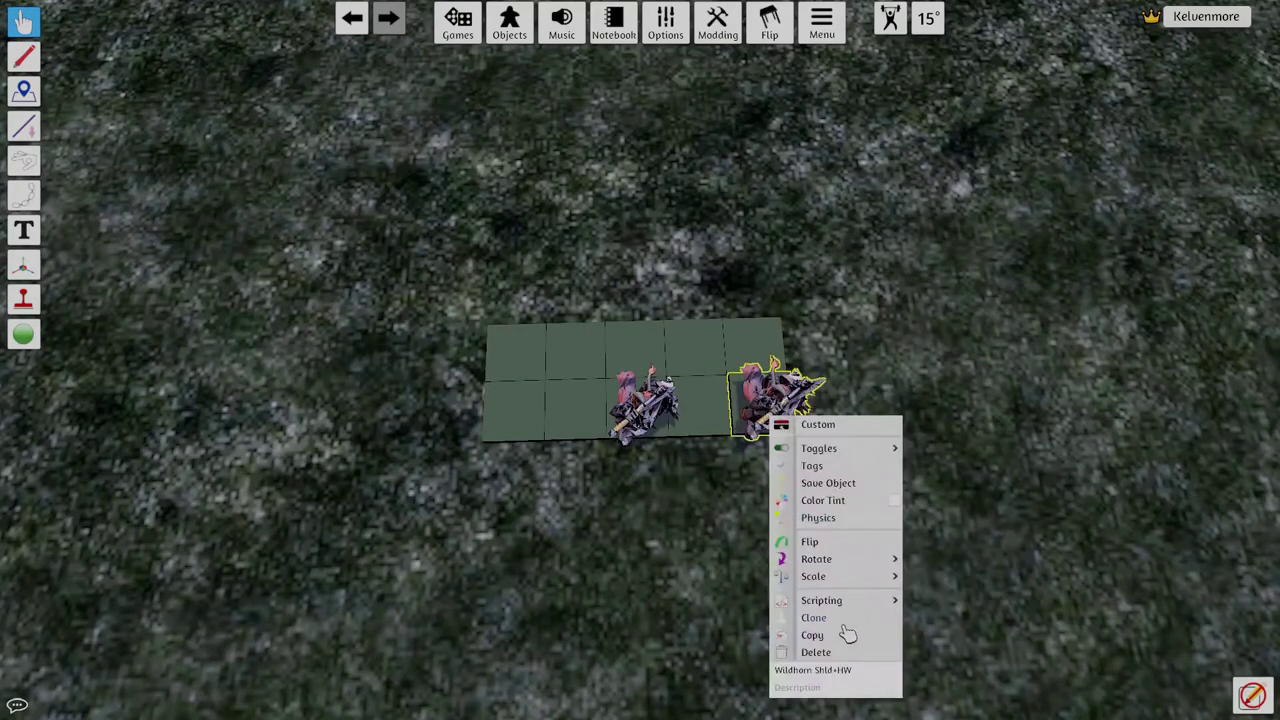
left_click(814, 618)
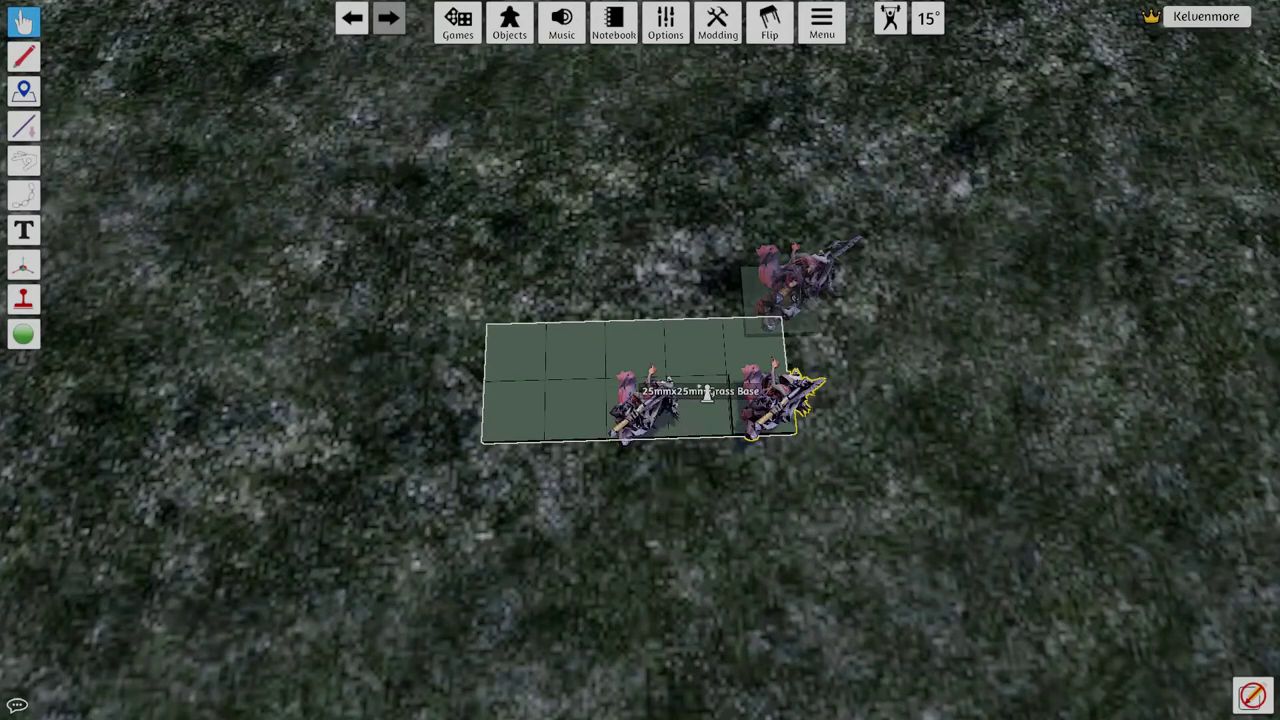
left_click(750, 336)
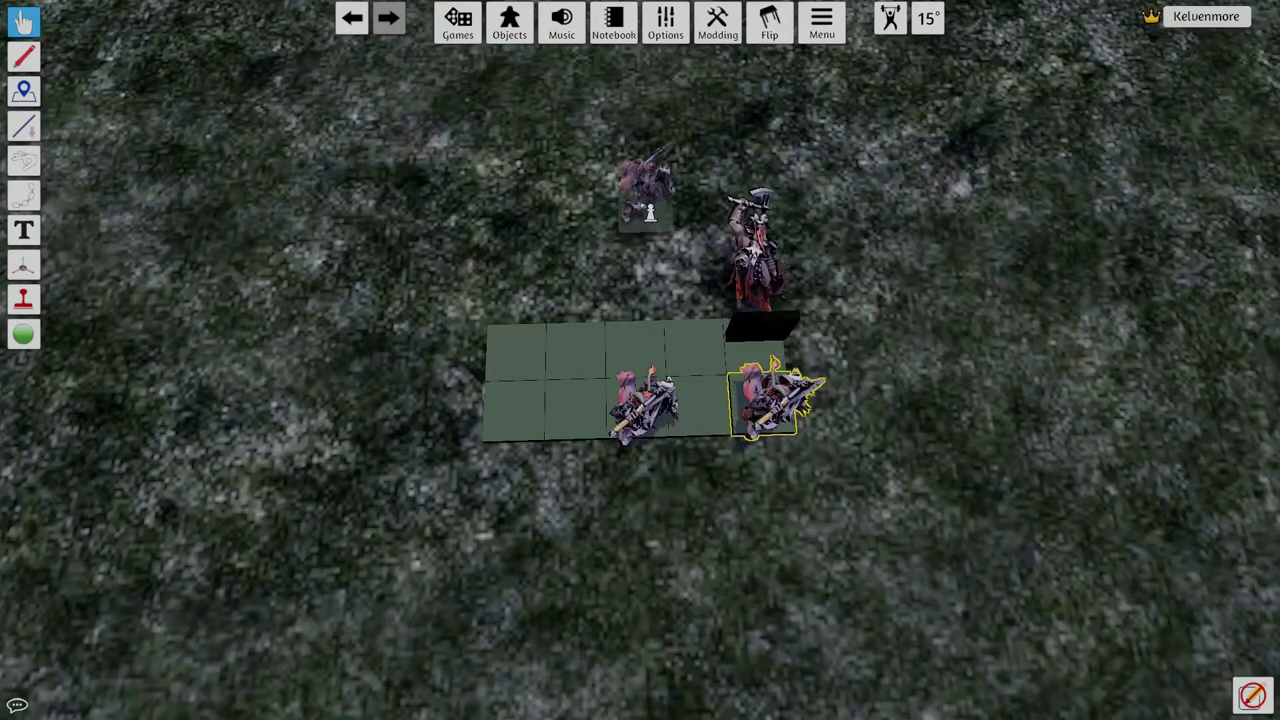
left_click(650, 213)
left_click(566, 262)
left_click(449, 294)
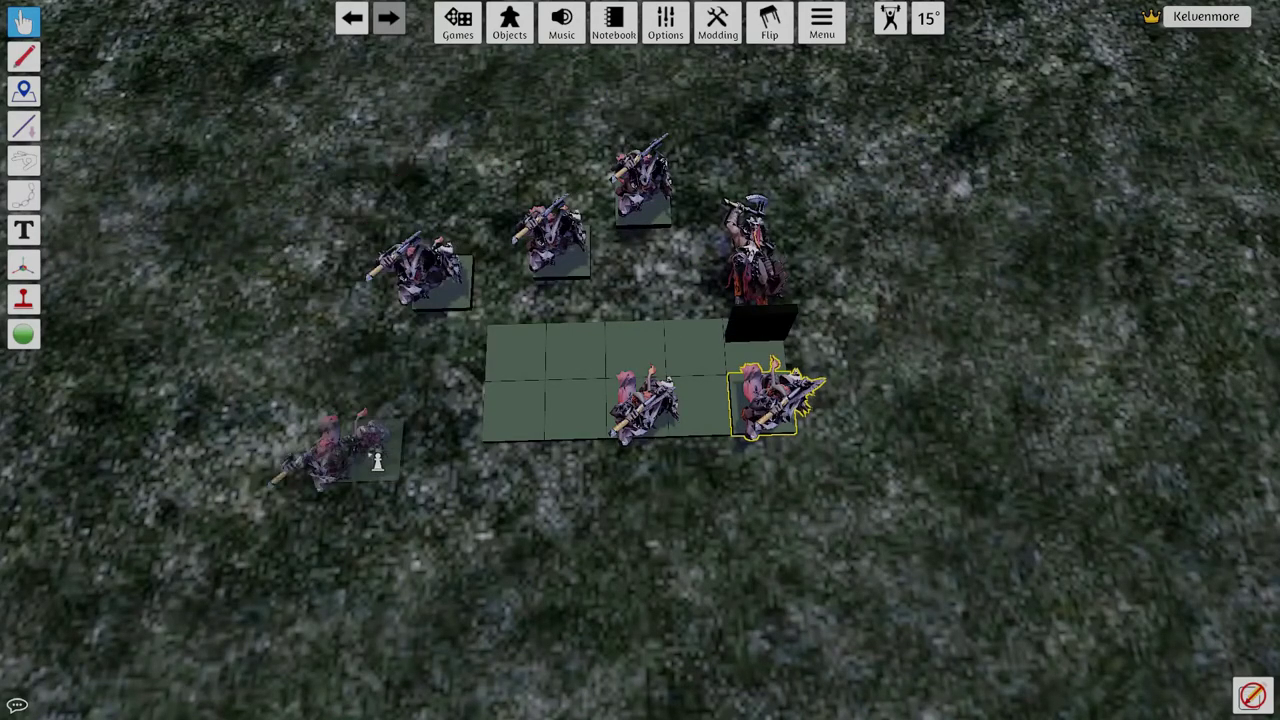
left_click(373, 458)
left_click(502, 574)
left_click(722, 592)
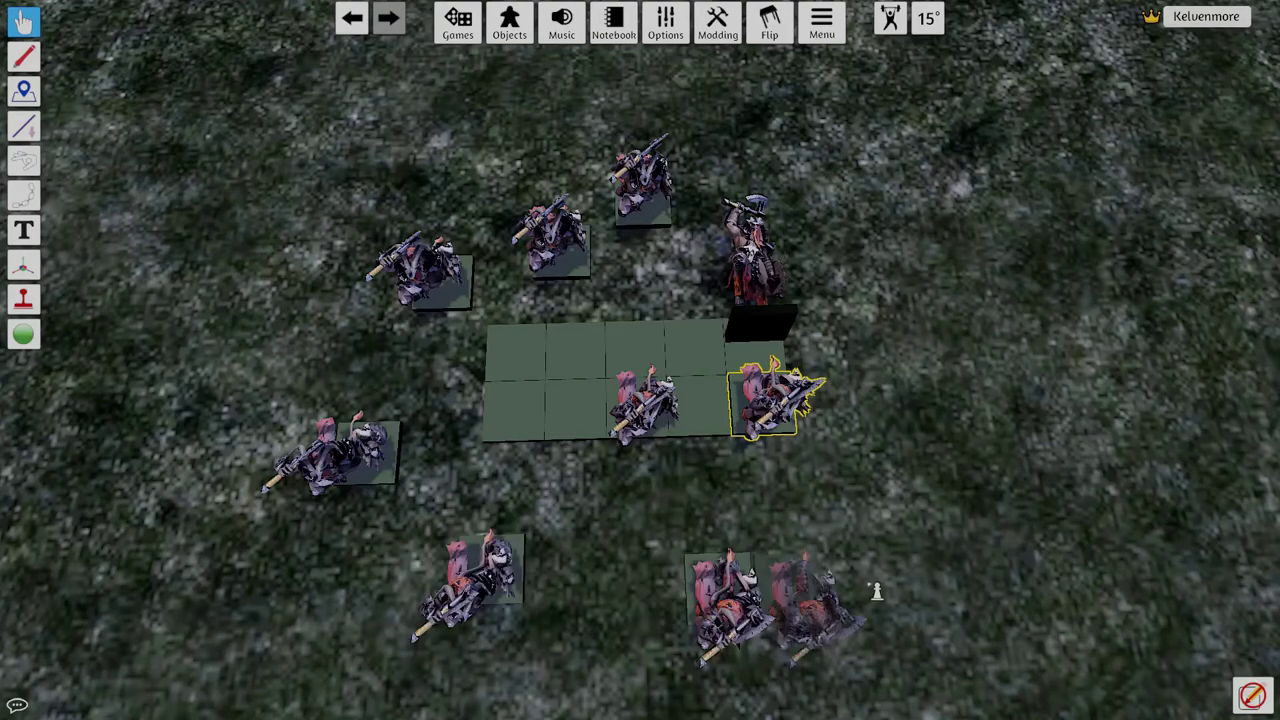
left_click_drag(876, 592, 900, 595)
key("Escape")
key("Escape")
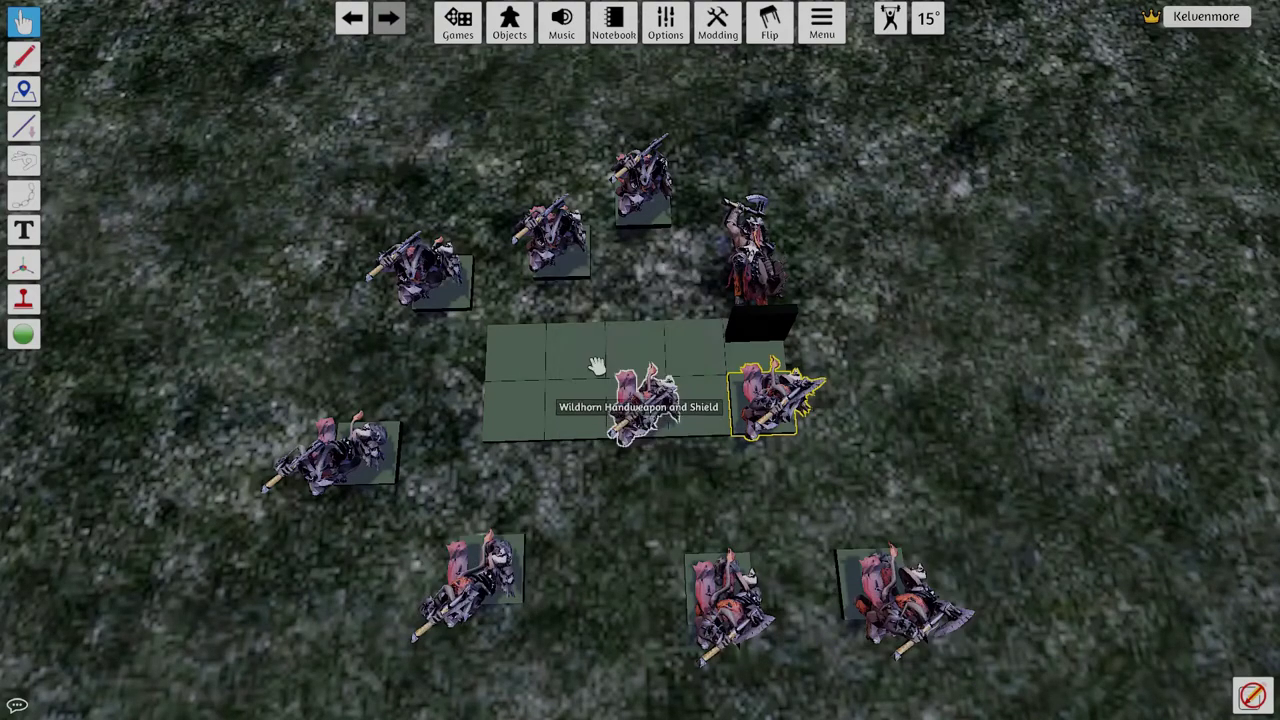
- Move the unbased Wildhorn miniature from the block to the table's far left corner and set two based copies at the block's right end
left_click_drag(596, 366, 695, 300)
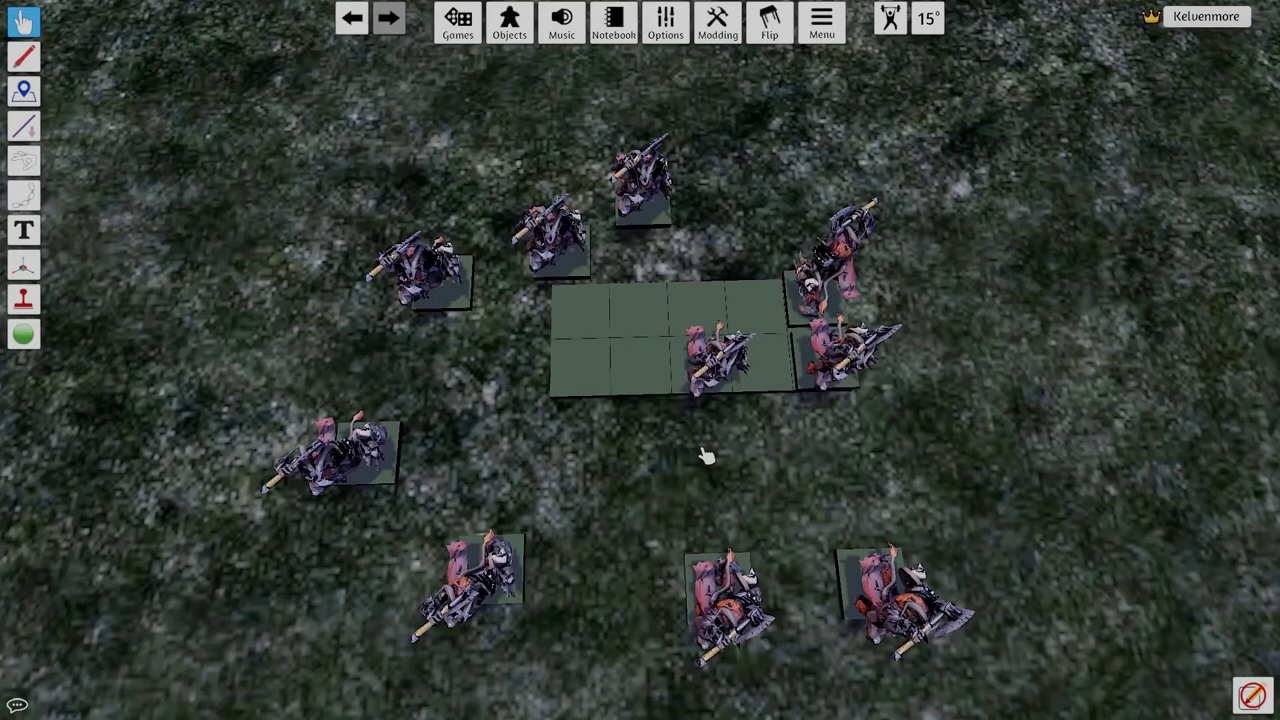
left_click_drag(715, 355, 195, 145)
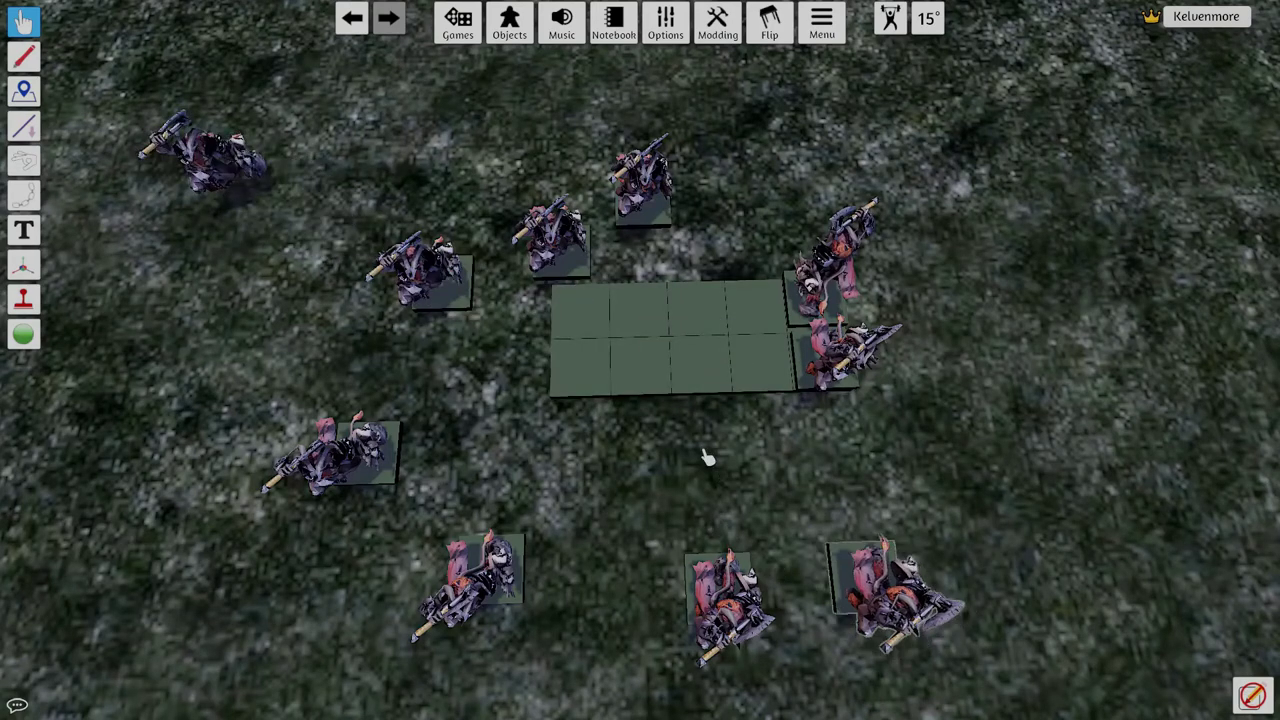
left_click_drag(893, 595, 765, 362)
left_click_drag(725, 605, 729, 248)
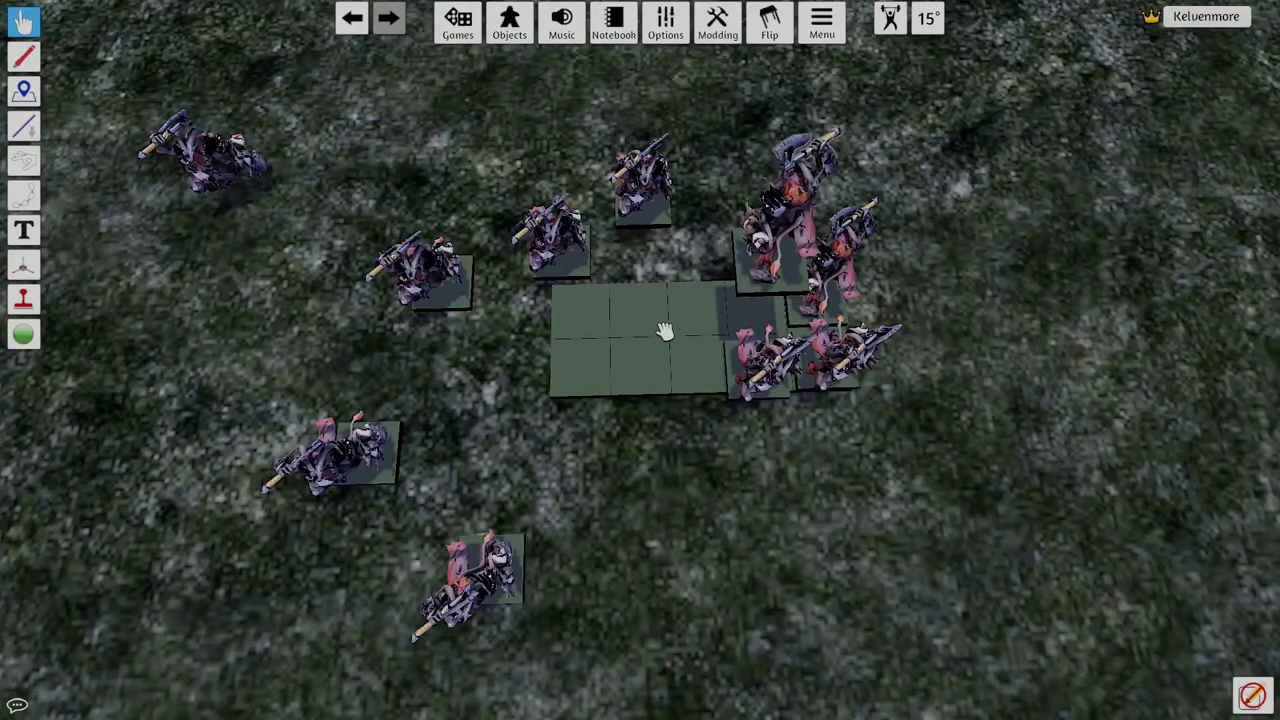
- Take the remaining based miniatures off the block of grass bases and move the empty block away from them
left_click_drag(666, 329, 719, 470)
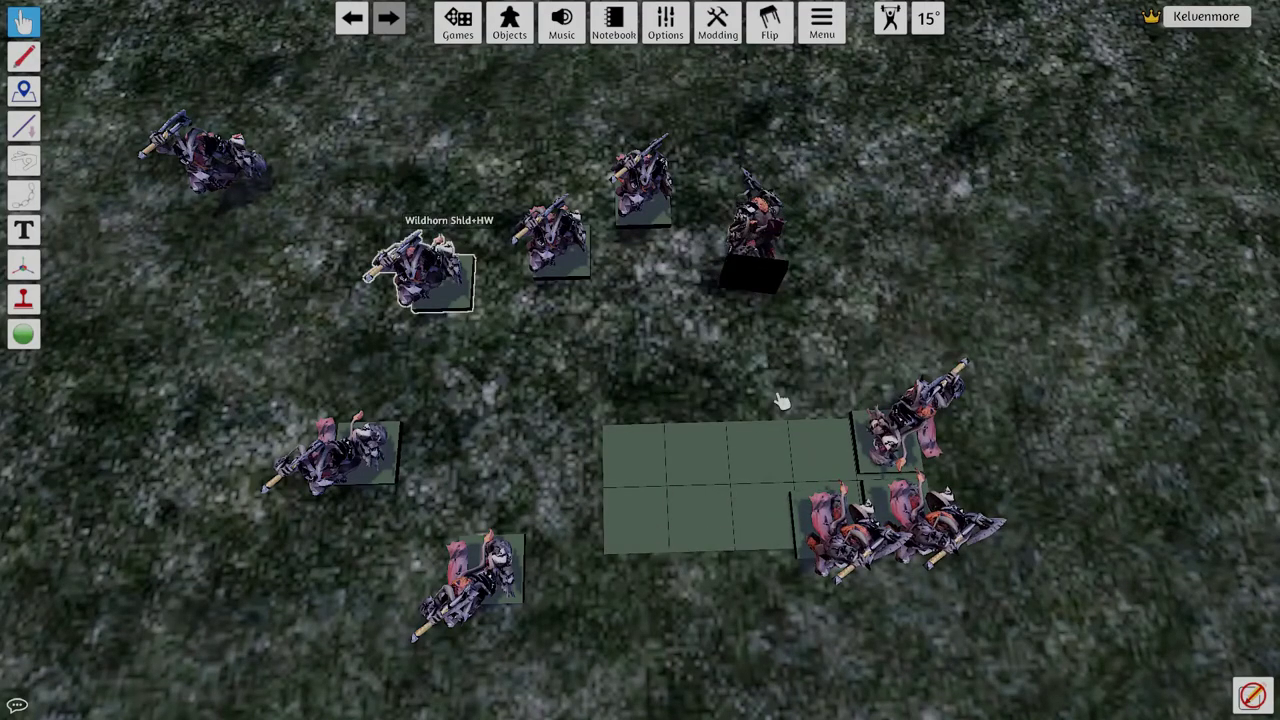
left_click_drag(808, 515, 868, 511)
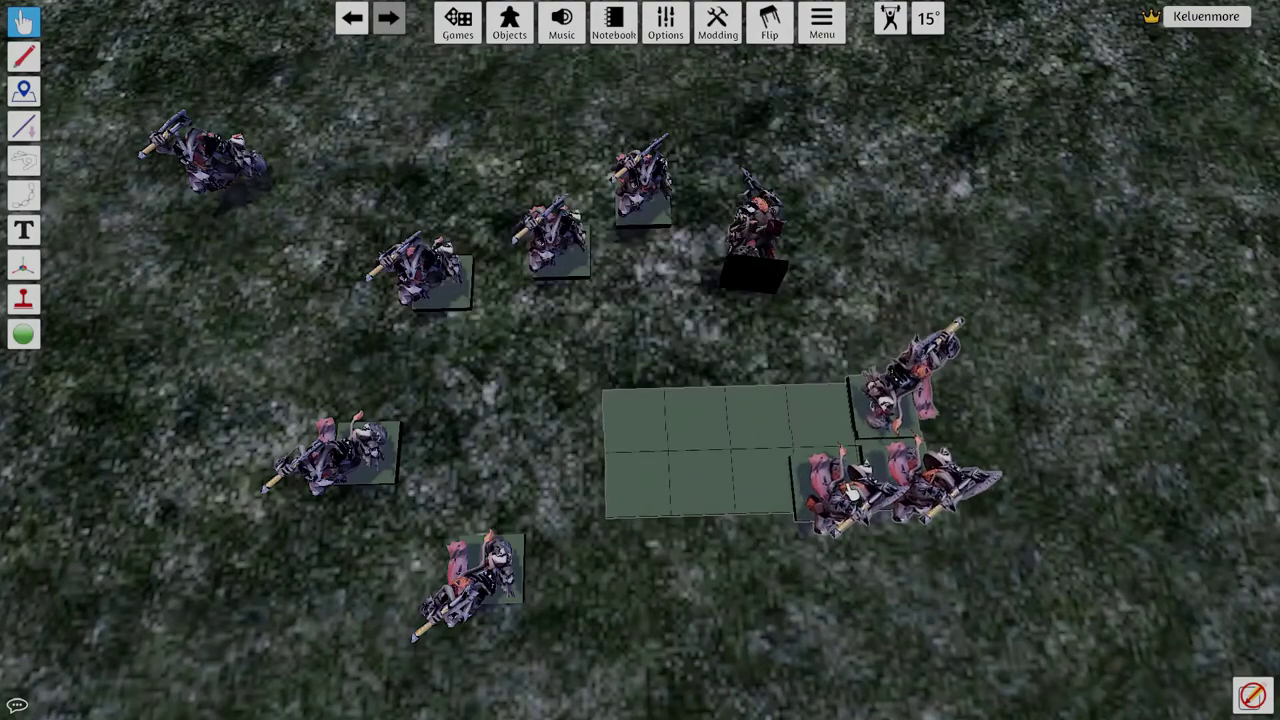
left_click_drag(893, 408, 765, 300)
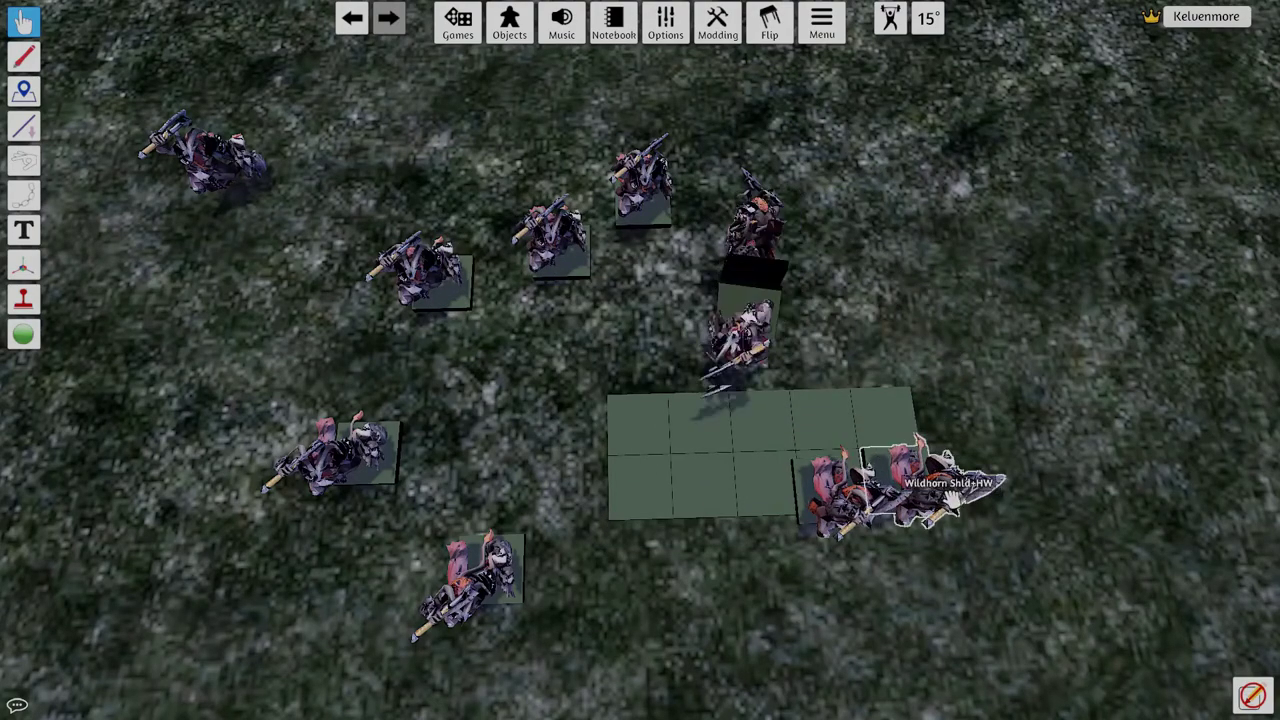
left_click_drag(892, 468, 728, 328)
left_click_drag(692, 414, 795, 550)
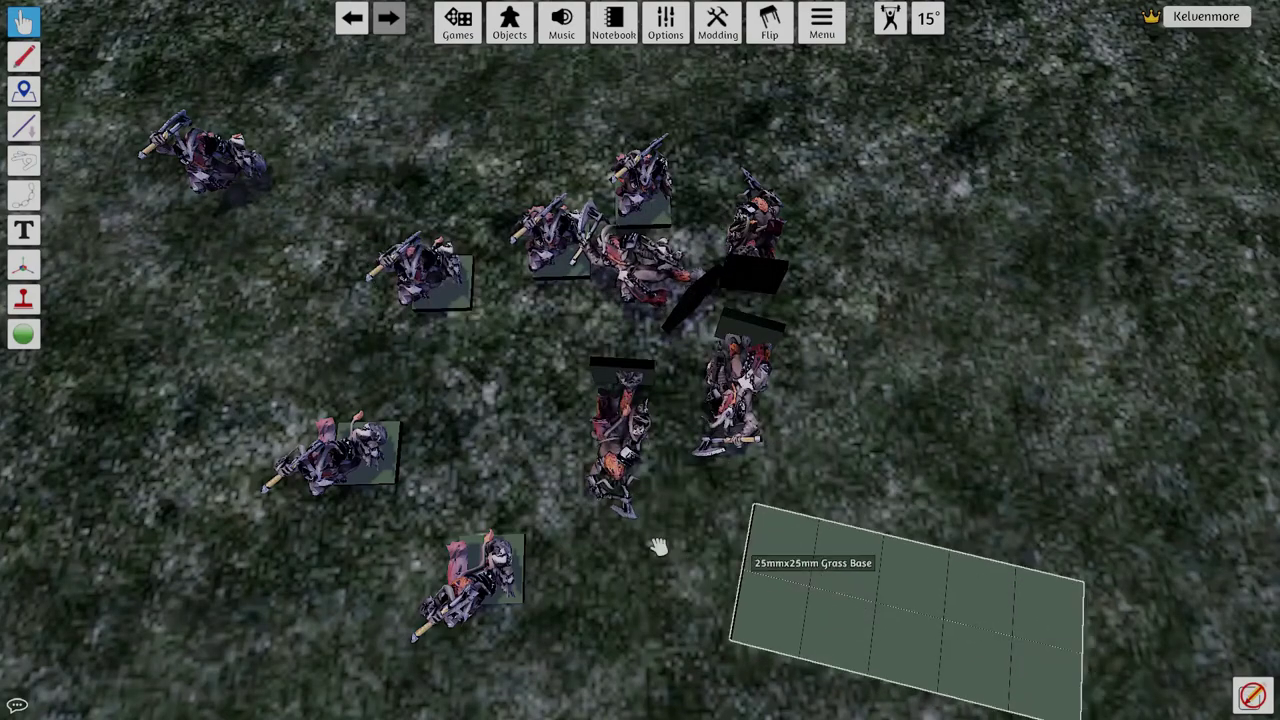
- Select the nine based Wildhorn miniatures and arrange them into two upright rows, five in front and four behind
left_click_drag(307, 162, 775, 650)
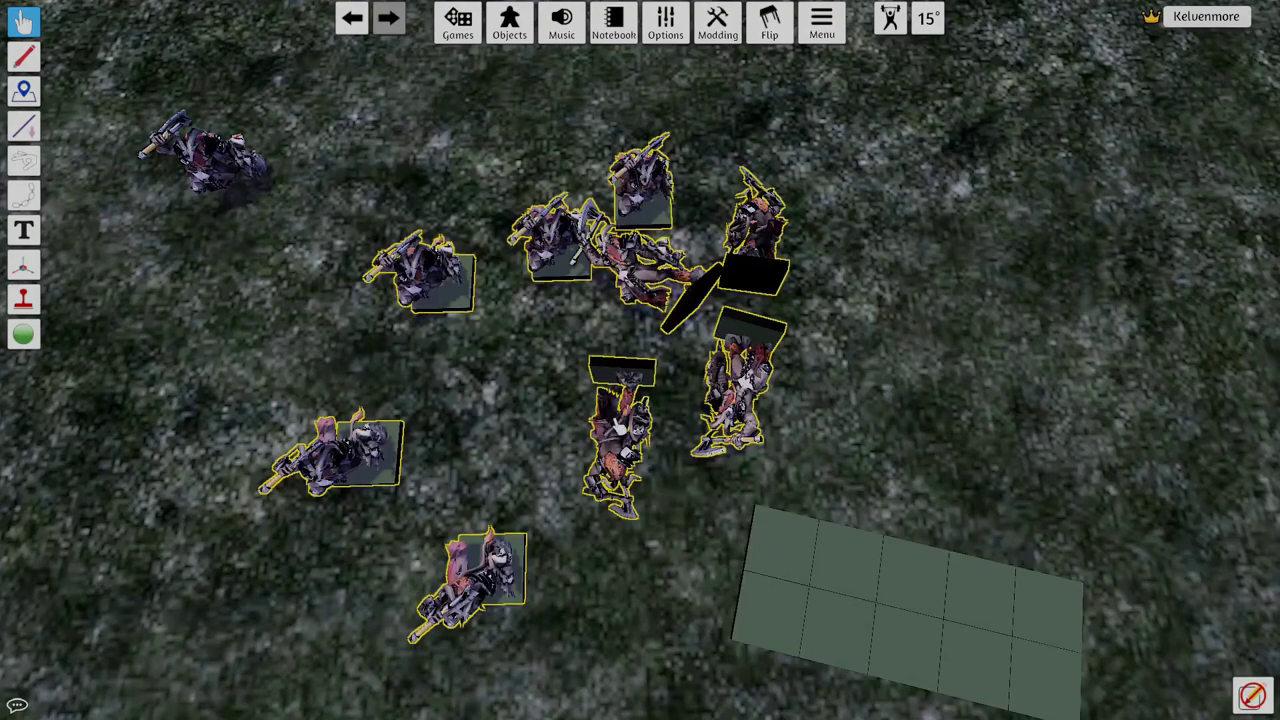
left_click(620, 430)
left_click_drag(332, 204, 798, 456)
left_click_drag(504, 581, 518, 426)
key("5")
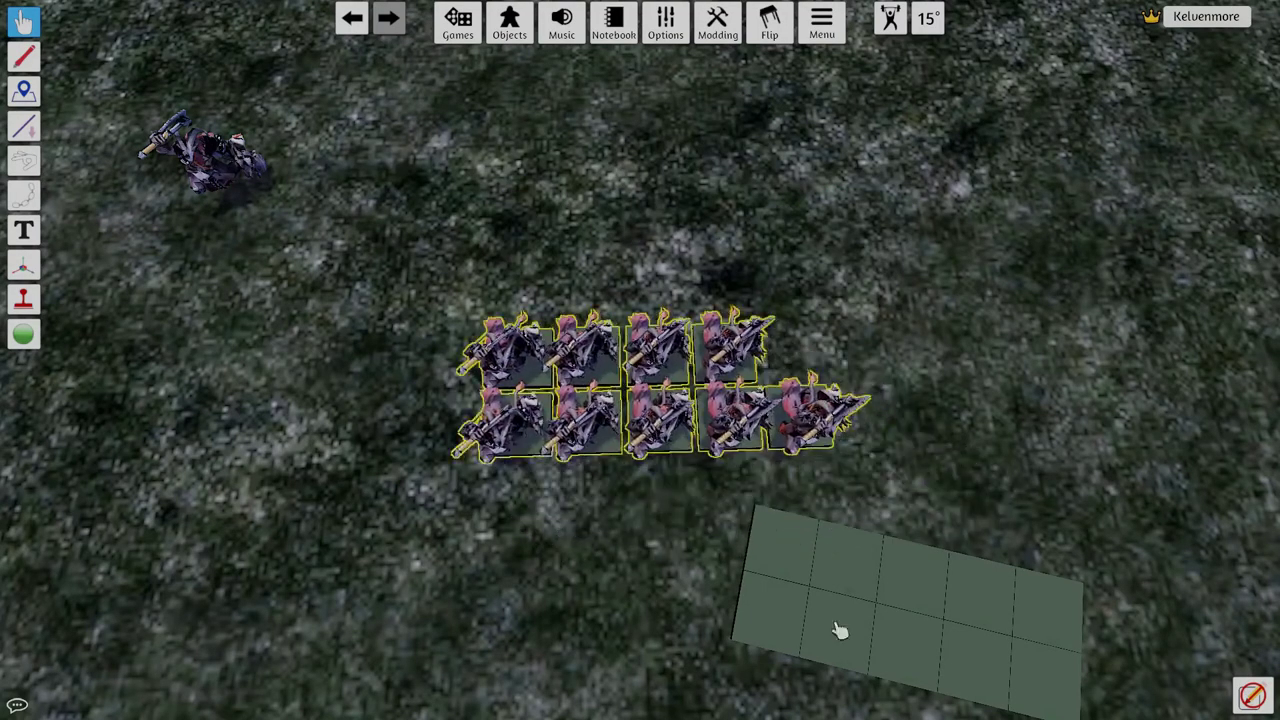
- Straighten the empty block of grass bases and place it directly in front of the miniature formation
left_click_drag(849, 634, 603, 668)
key("q")
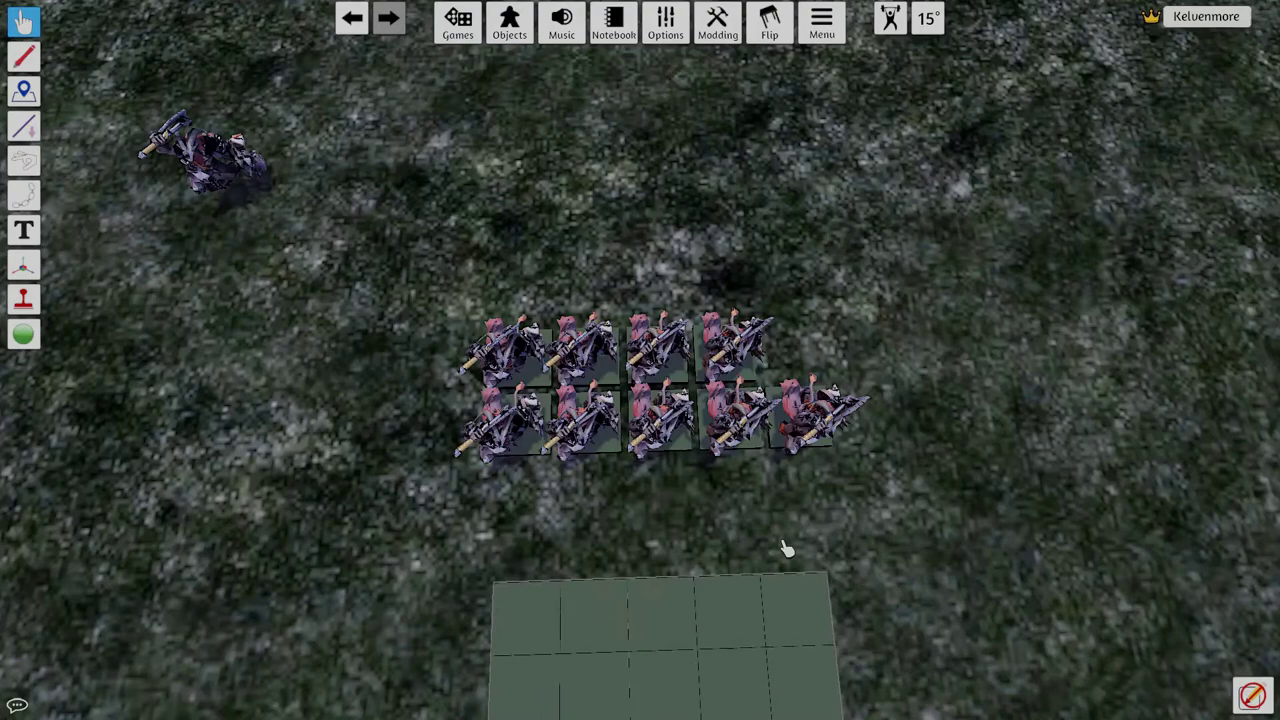
left_click_drag(785, 548, 763, 530)
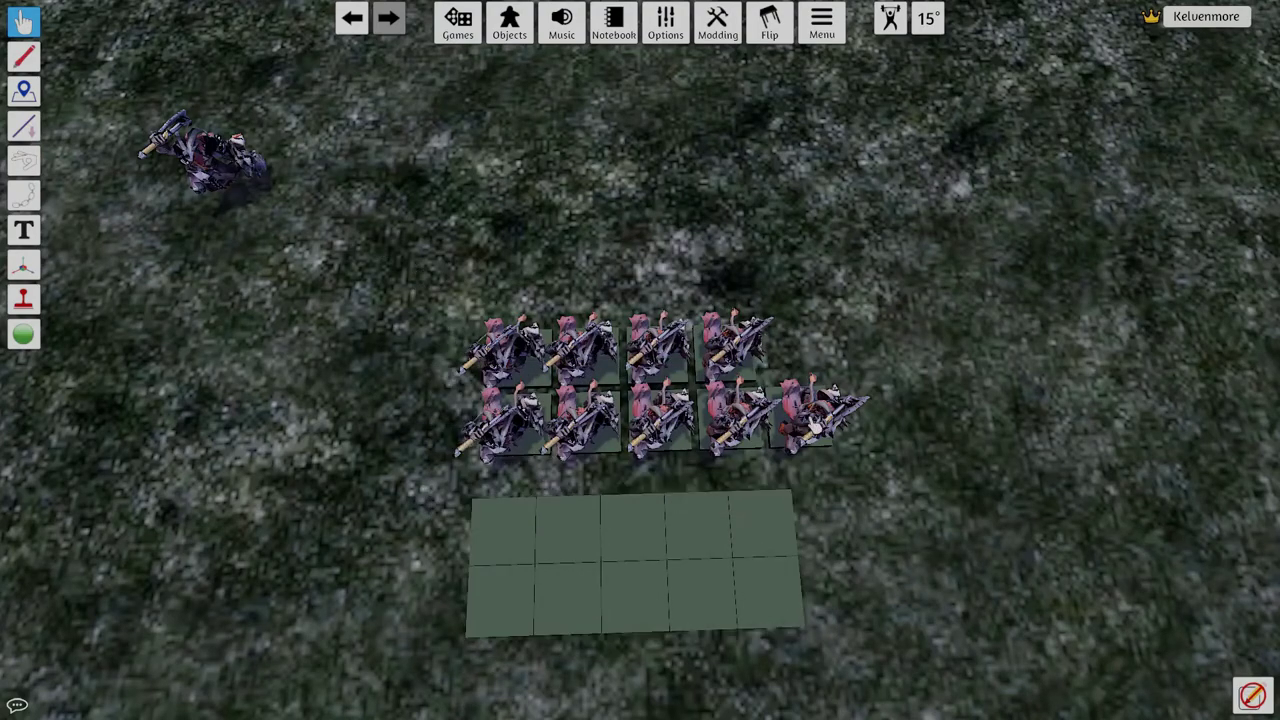
- Set the formation of nine based miniatures onto the block of bases and compare their spacing from several camera views
left_click_drag(412, 283, 842, 603)
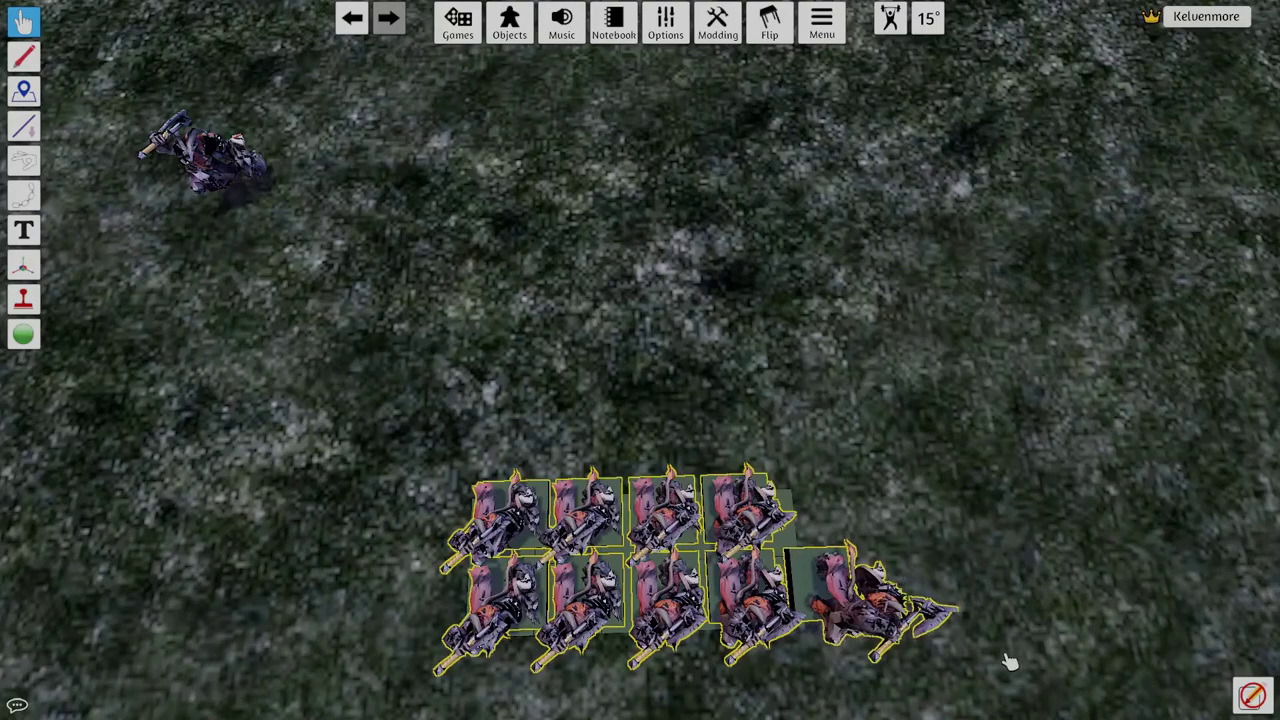
right_click_drag(1010, 662, 968, 660)
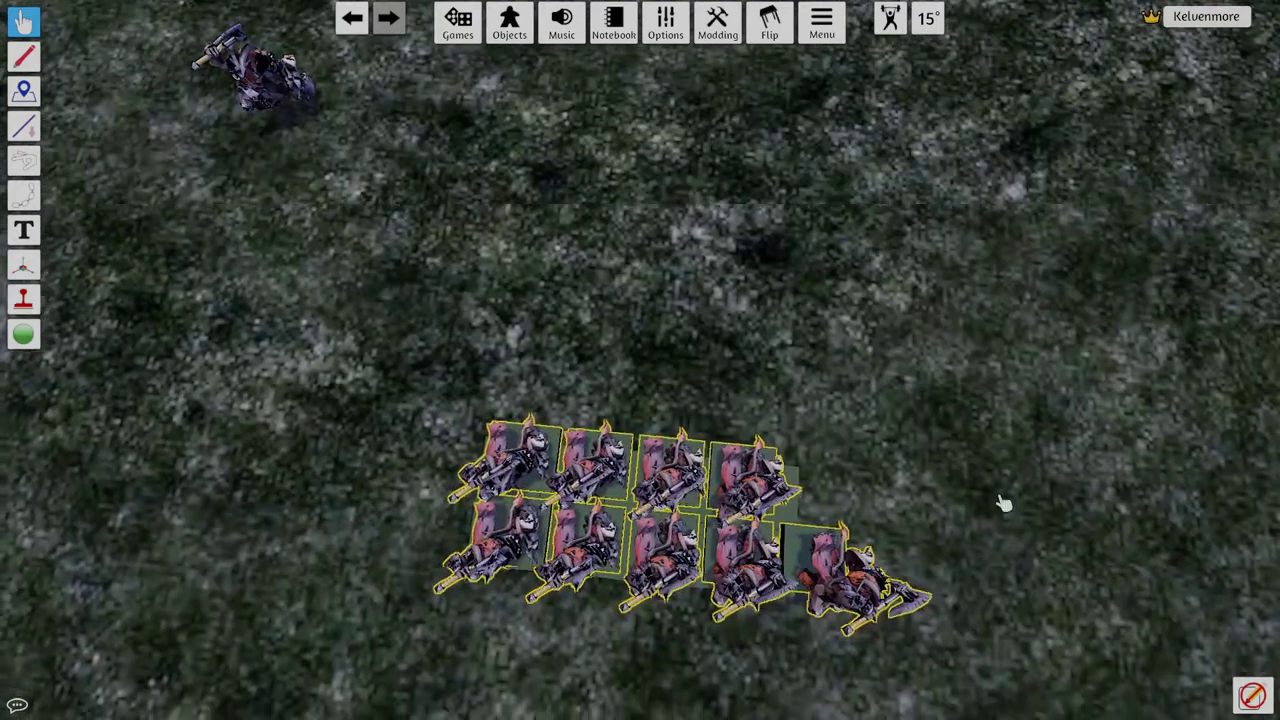
key("s")
right_click_drag(1000, 500, 1031, 263)
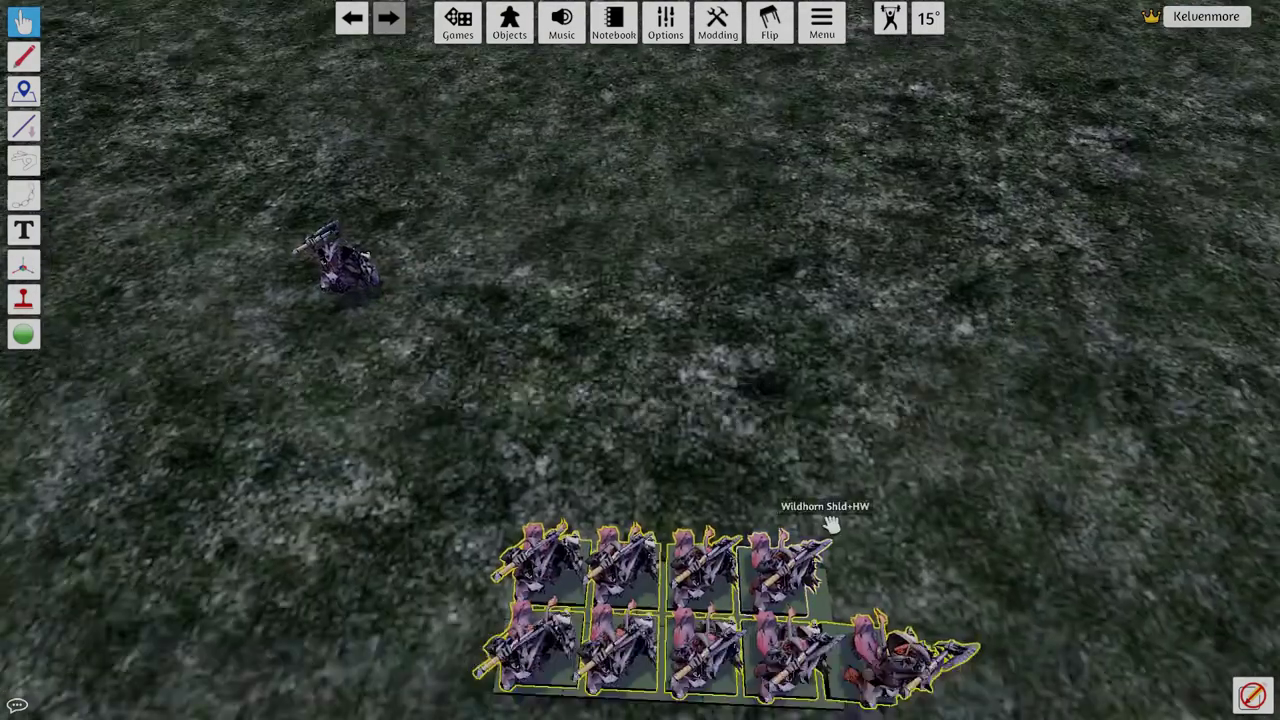
key("3")
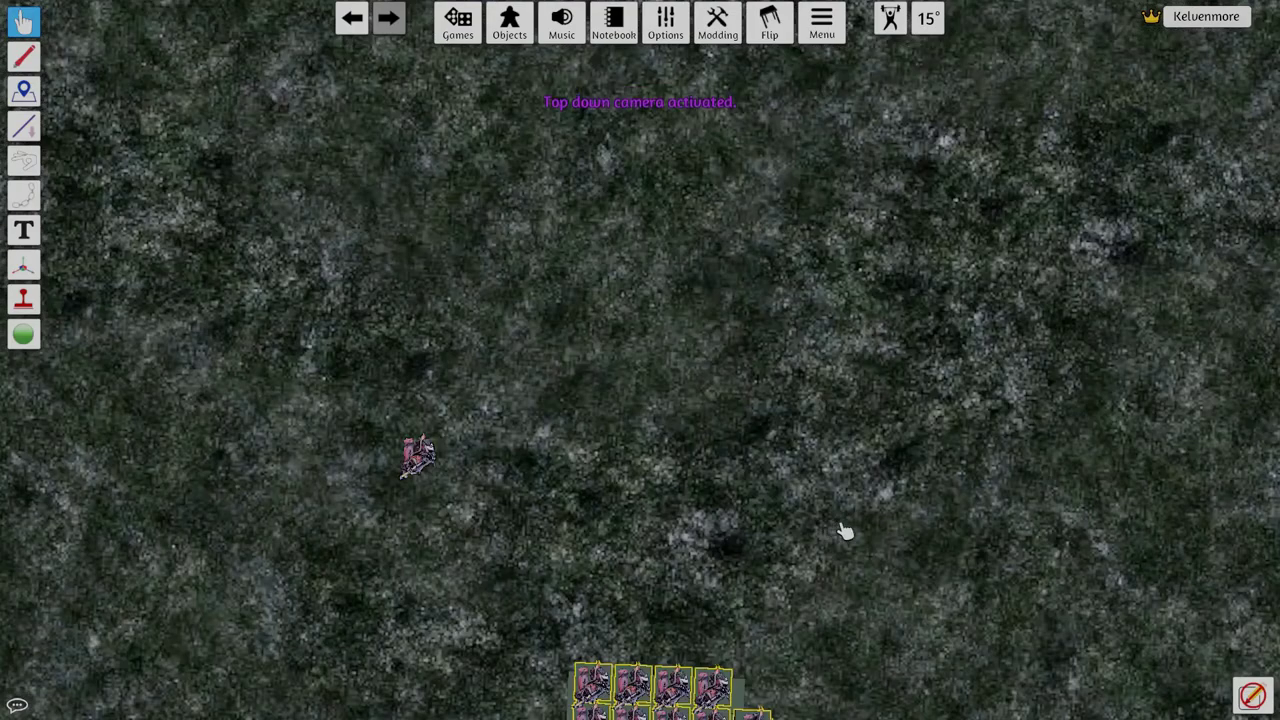
key("p")
key("s")
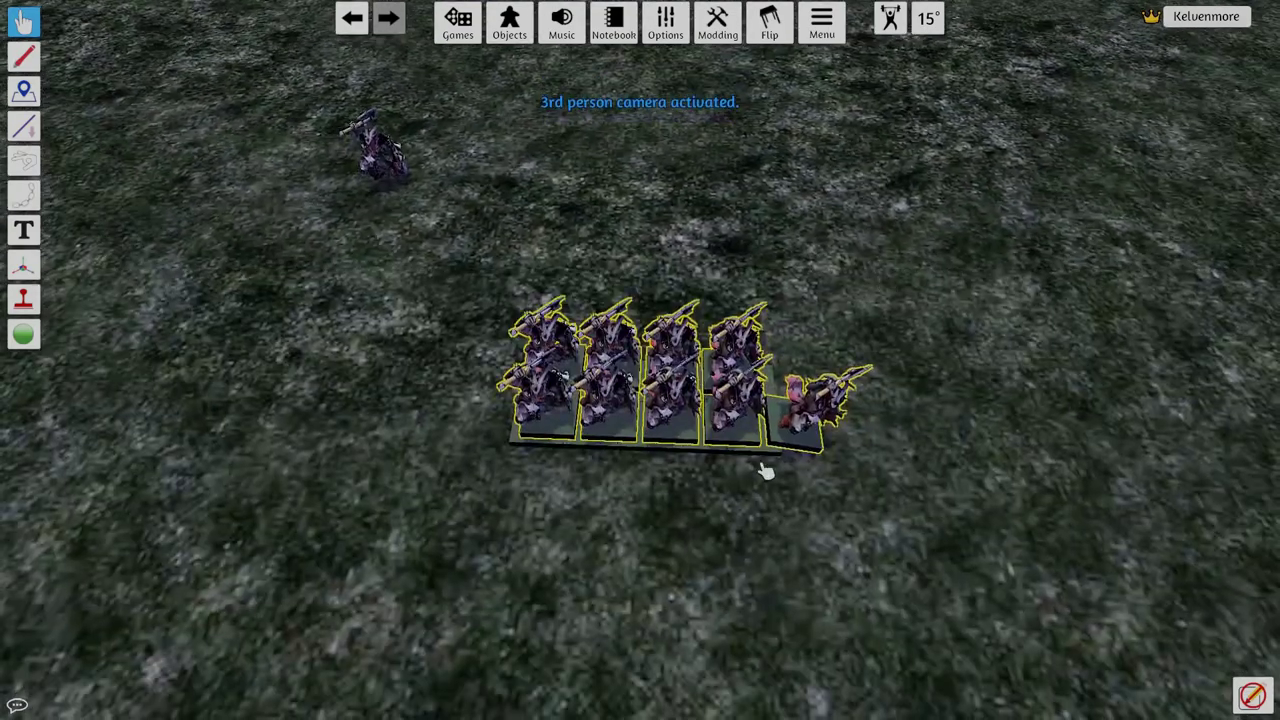
- Take the miniatures off the block and move the empty block clear of them in the top-down camera view
left_click_drag(765, 472, 350, 513)
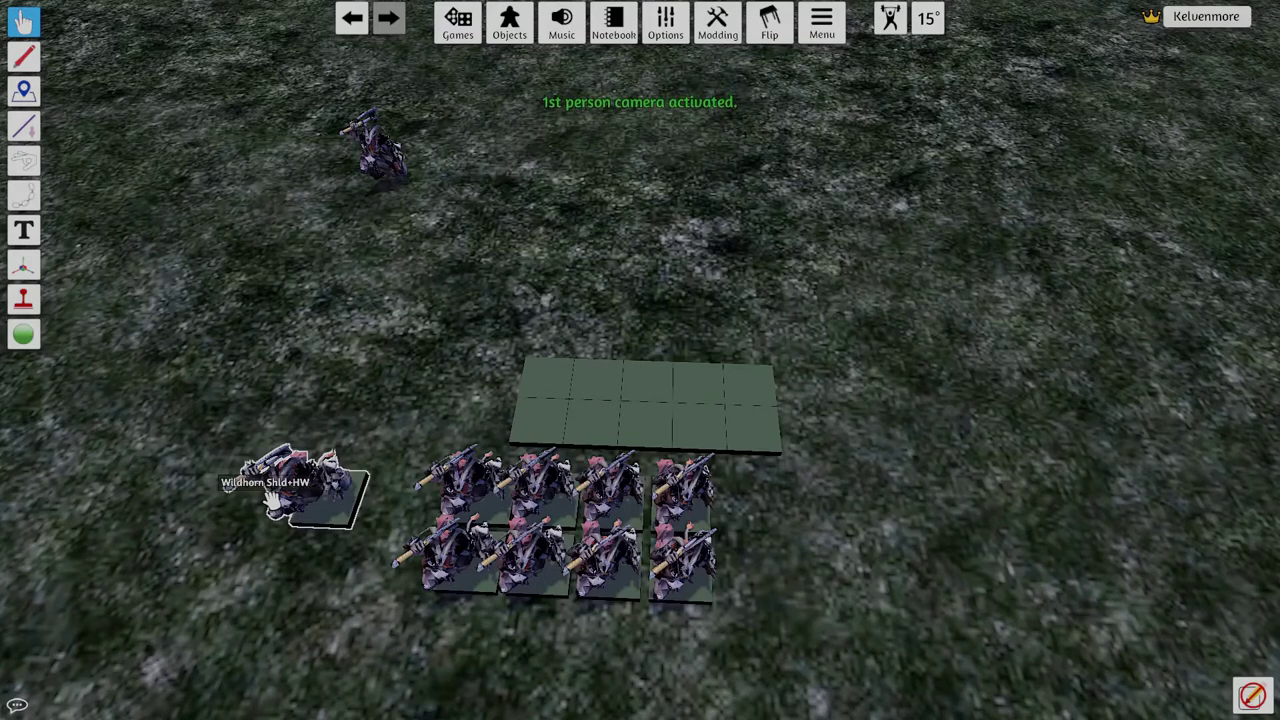
key("3")
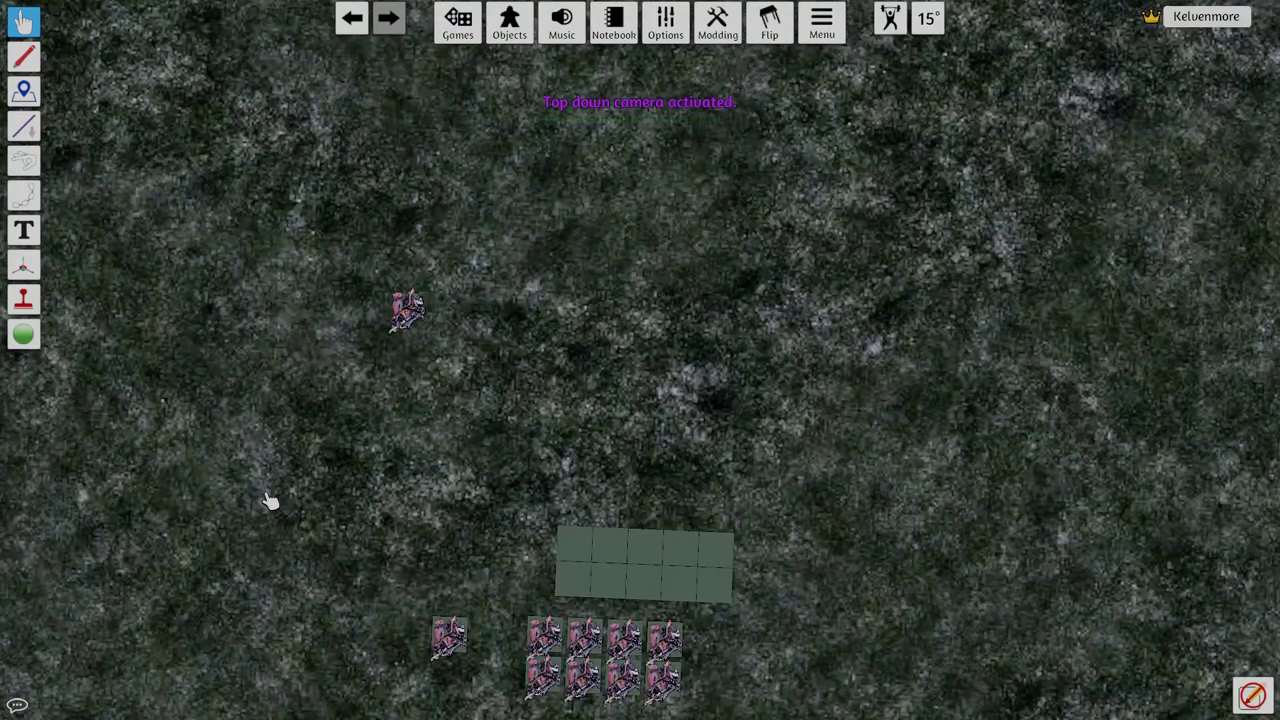
left_click_drag(668, 549, 627, 482)
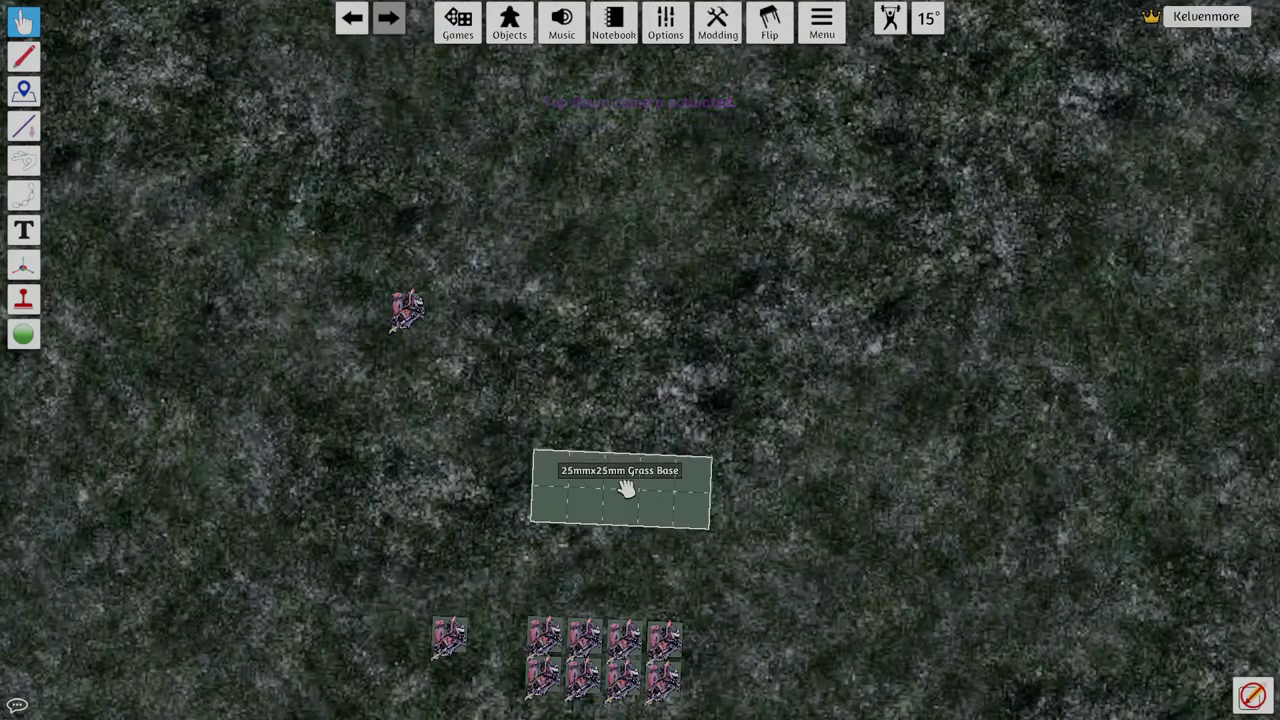
- Check the toggle options of the block of bases from directly above and preview the Snap Point tool over it
key("space")
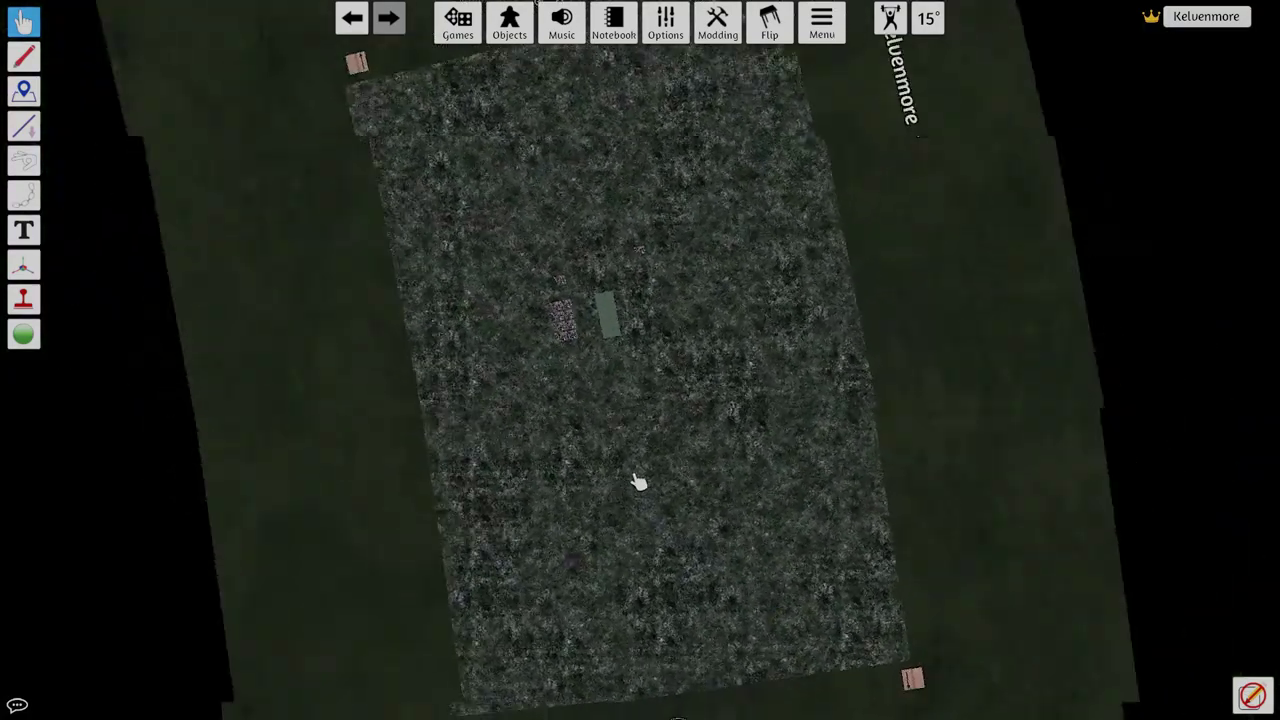
key("space")
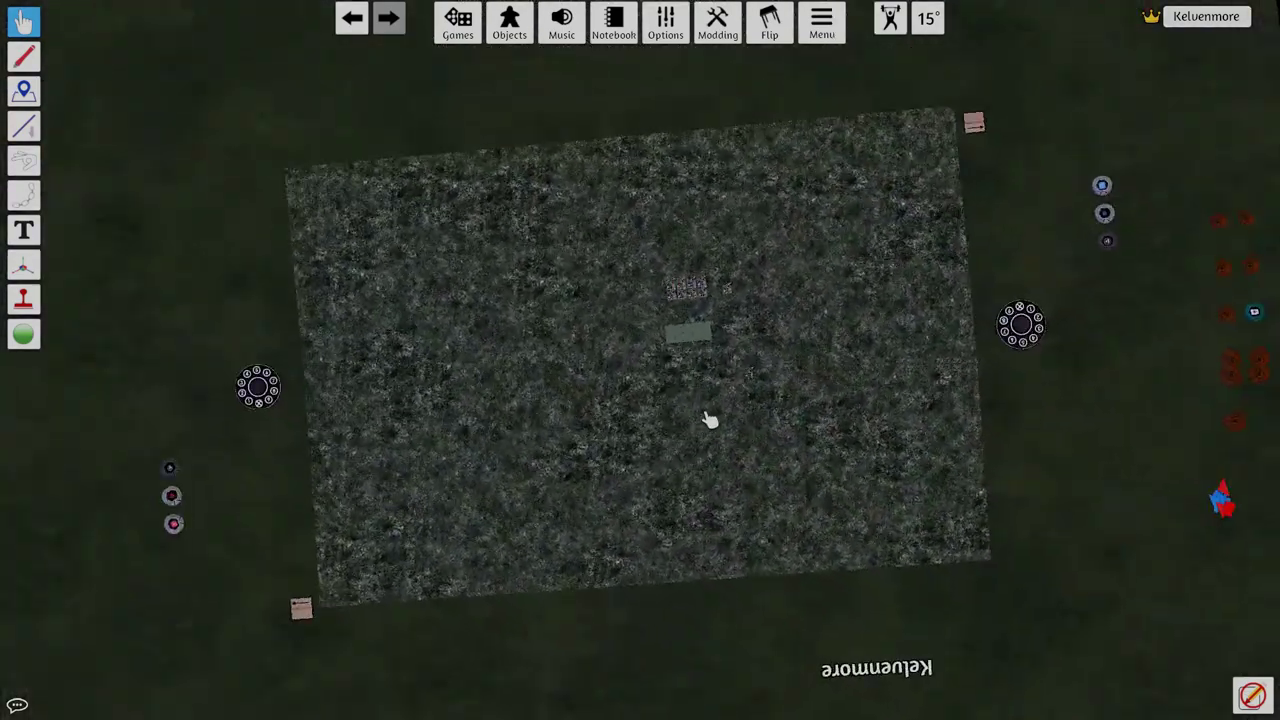
scroll(703, 370, "up", 6)
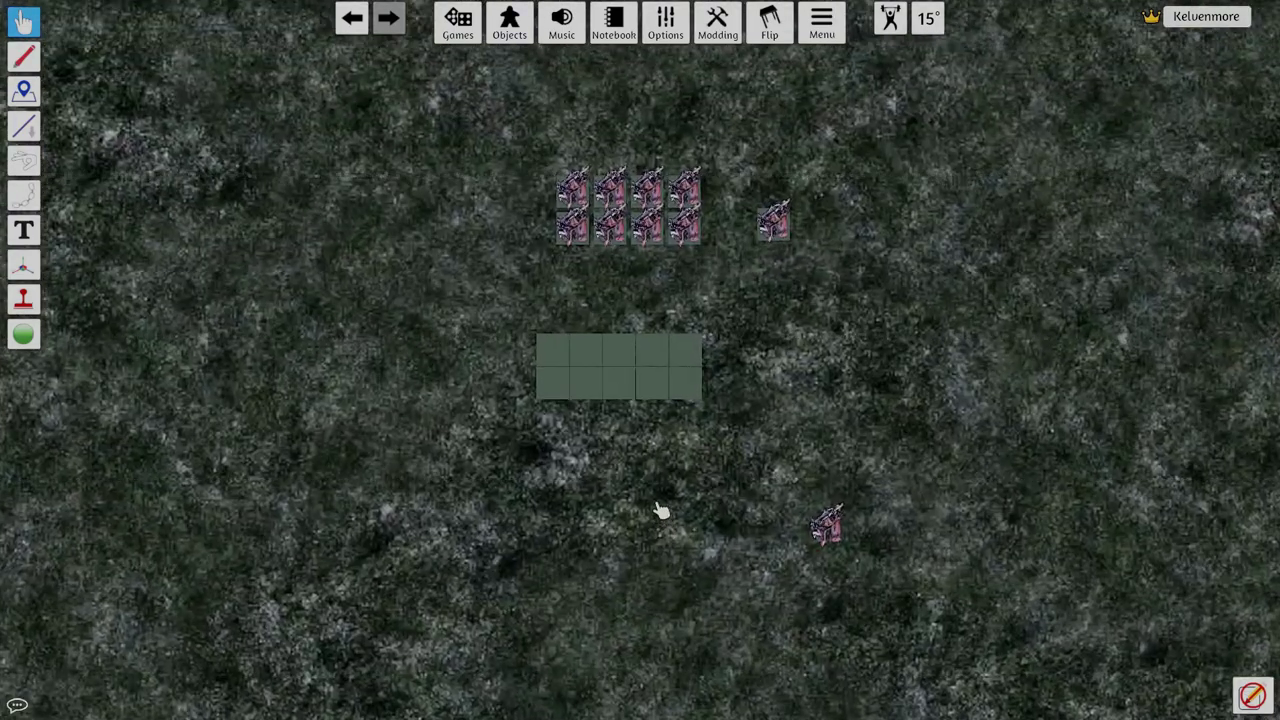
scroll(661, 511, "up", 5)
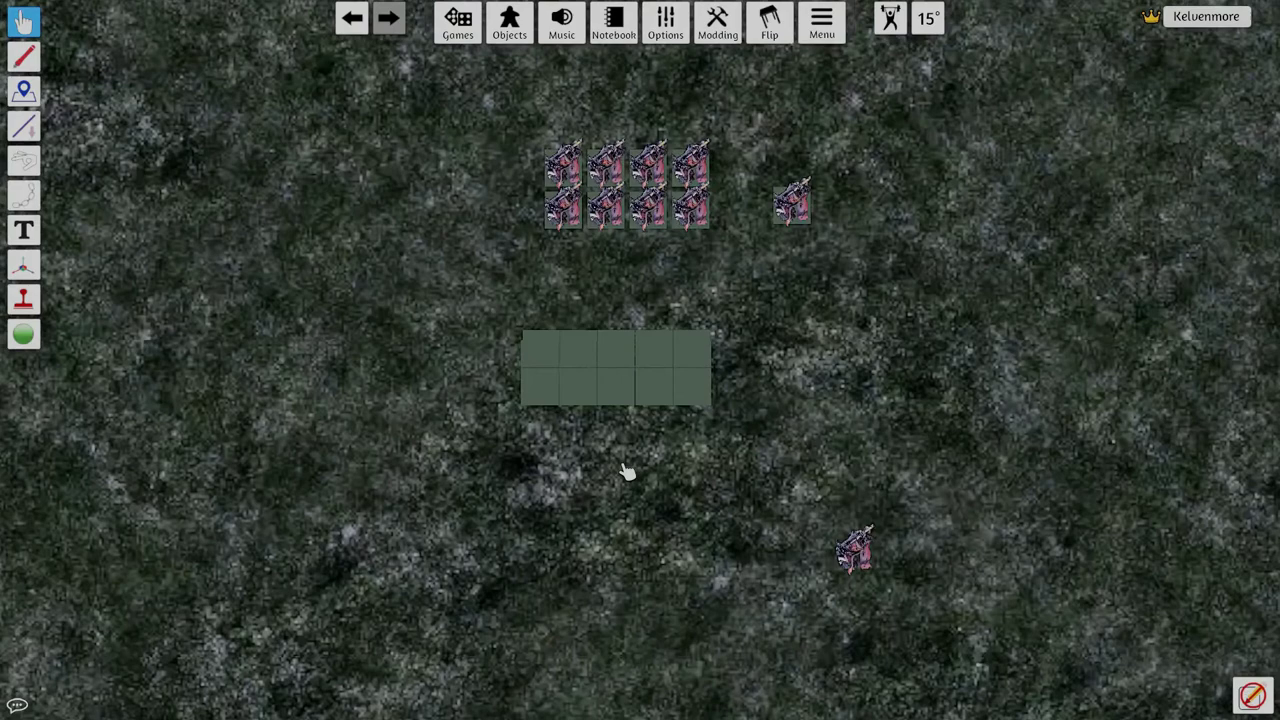
scroll(618, 608, "up", 3)
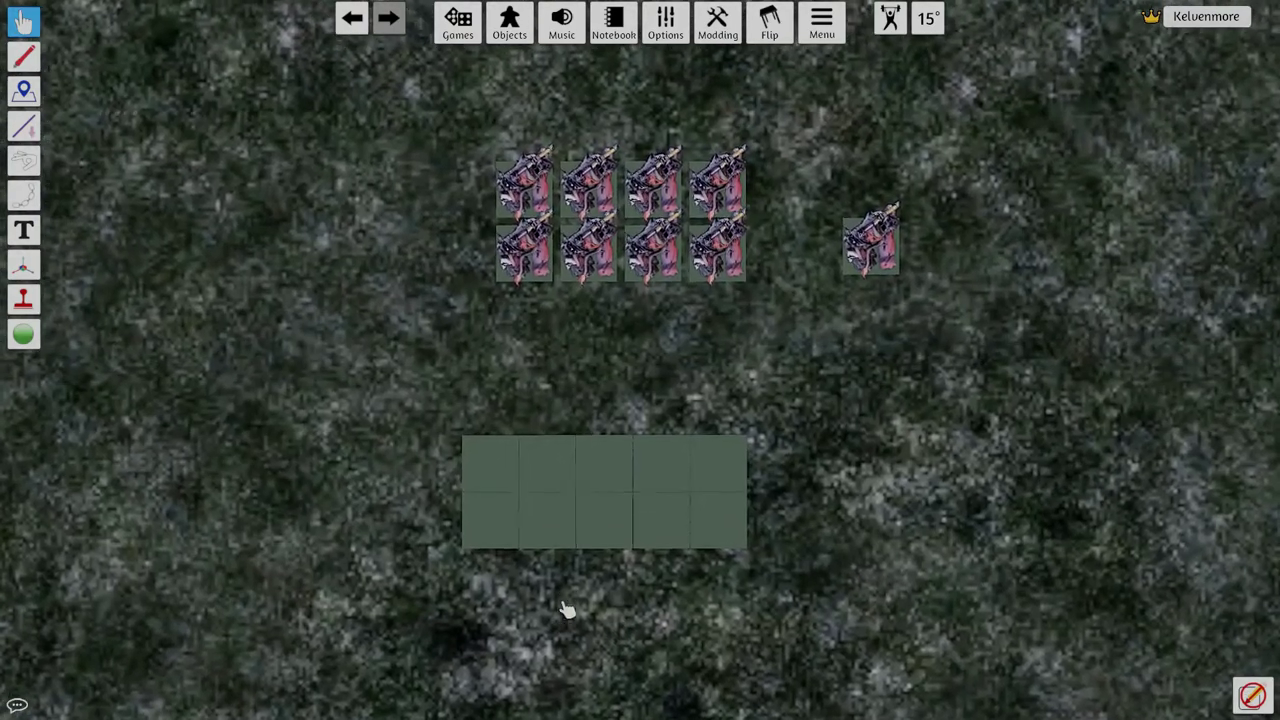
key("s")
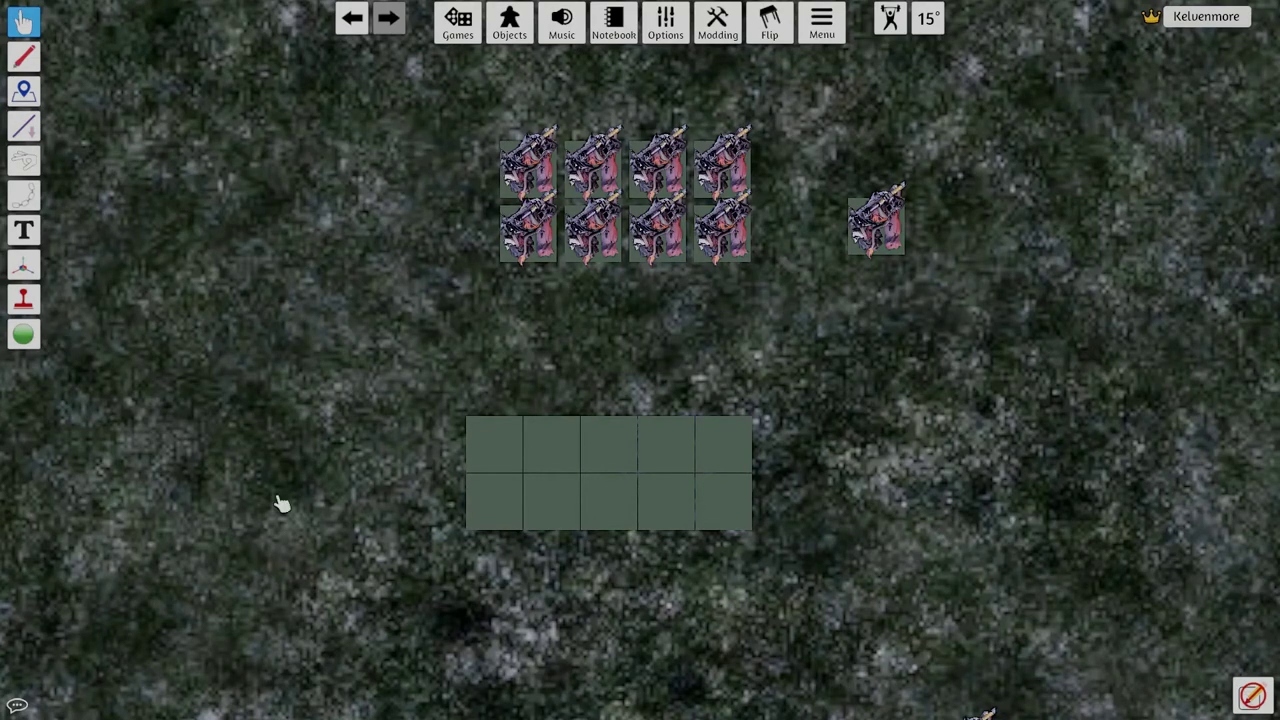
right_click(637, 445)
mouse_move(713, 470)
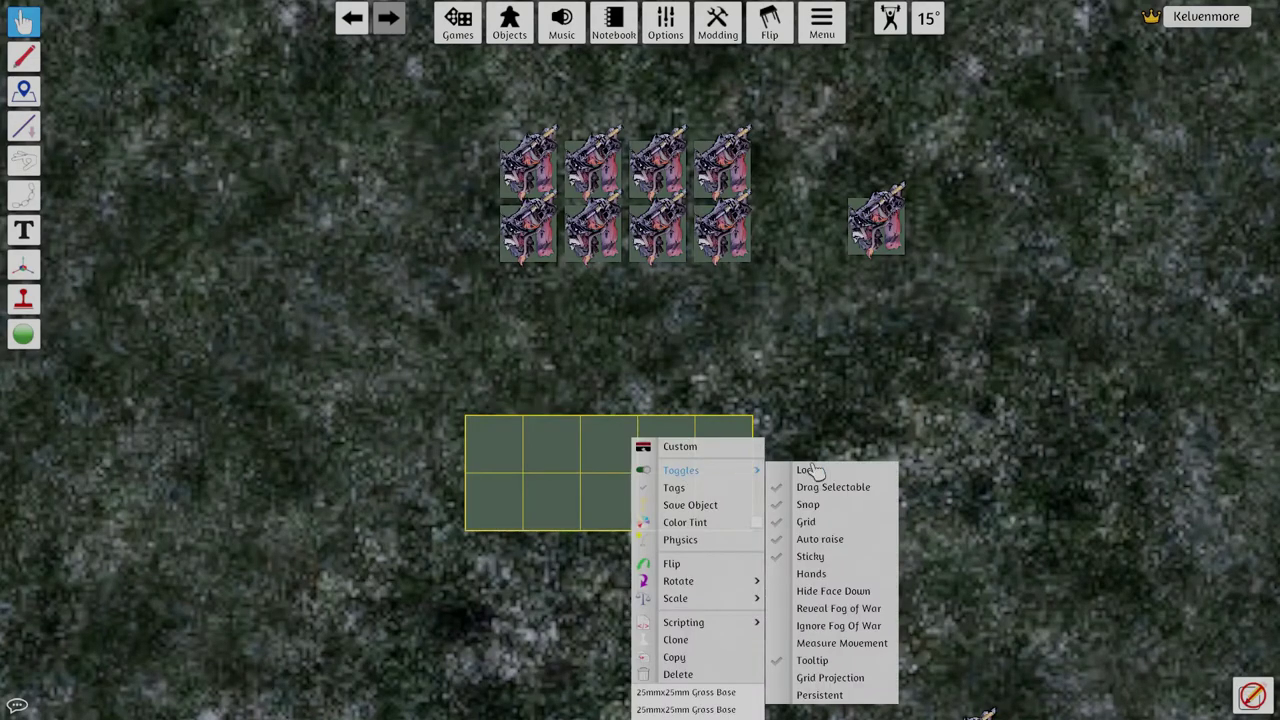
left_click(550, 460)
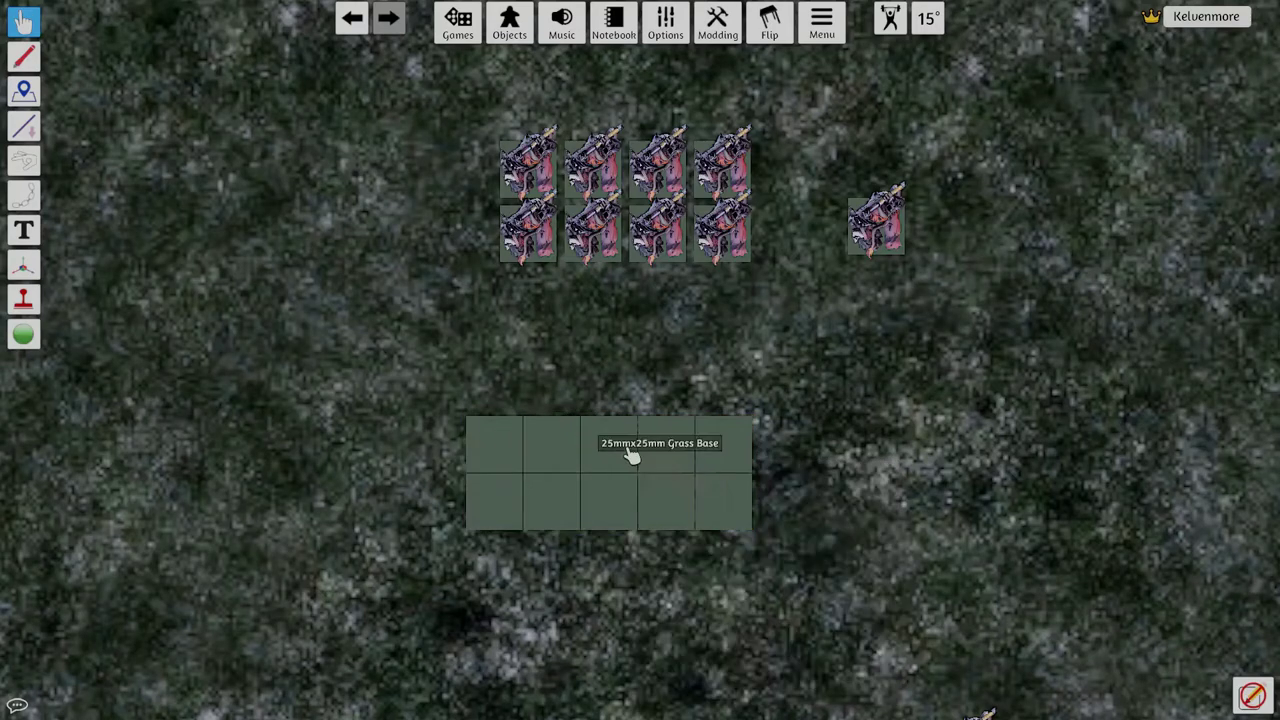
left_click(23, 334)
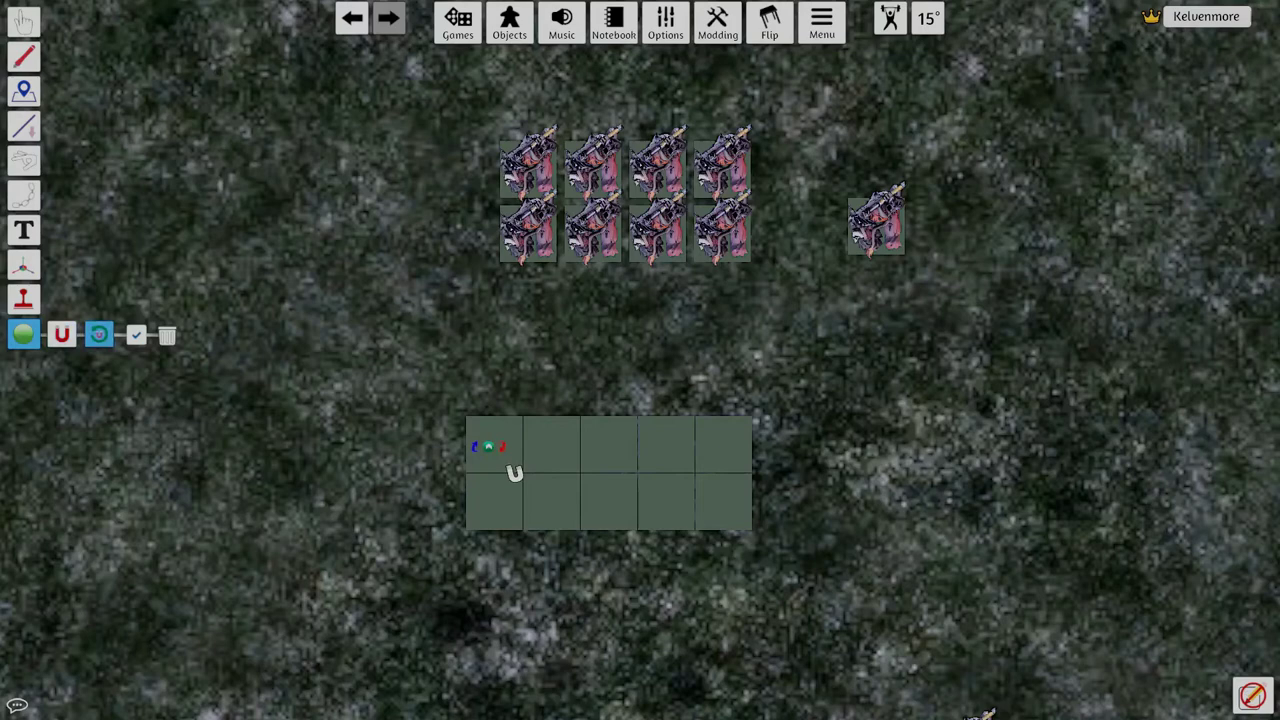
left_click(30, 20)
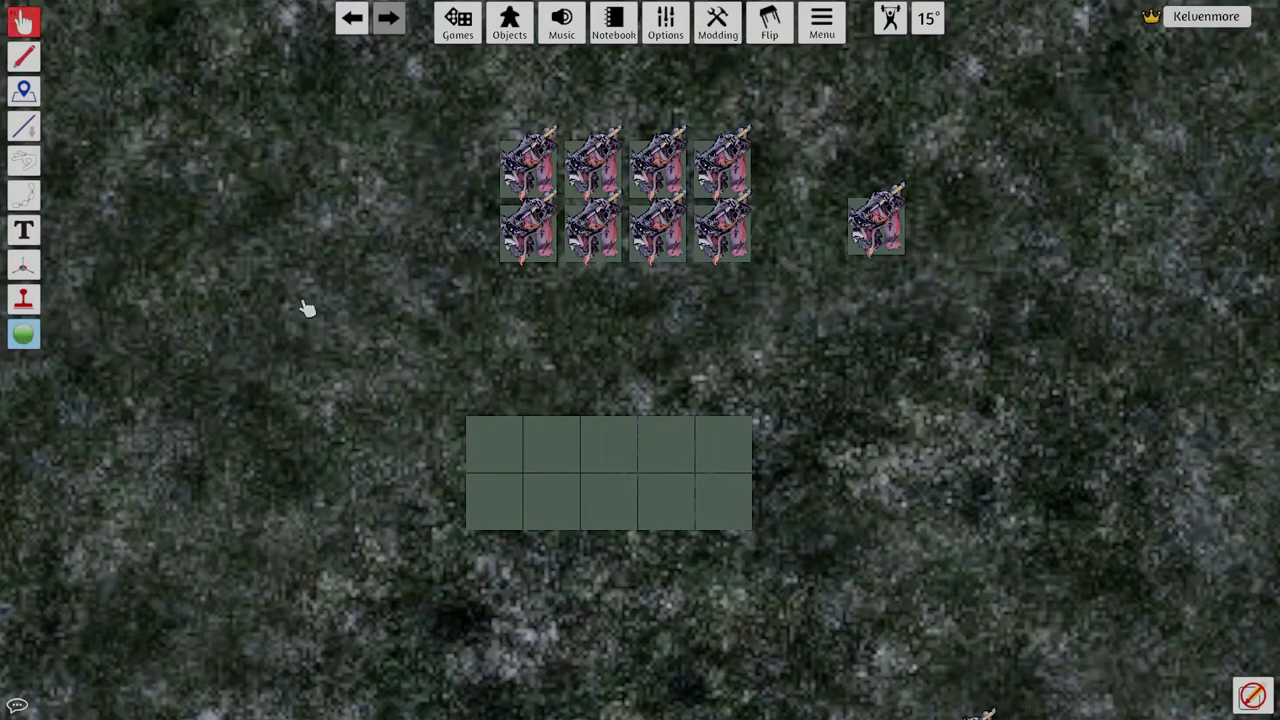
- Place a plain snap point on the block's lower-left base and move the block aside to test whether the point follows
left_click(23, 337)
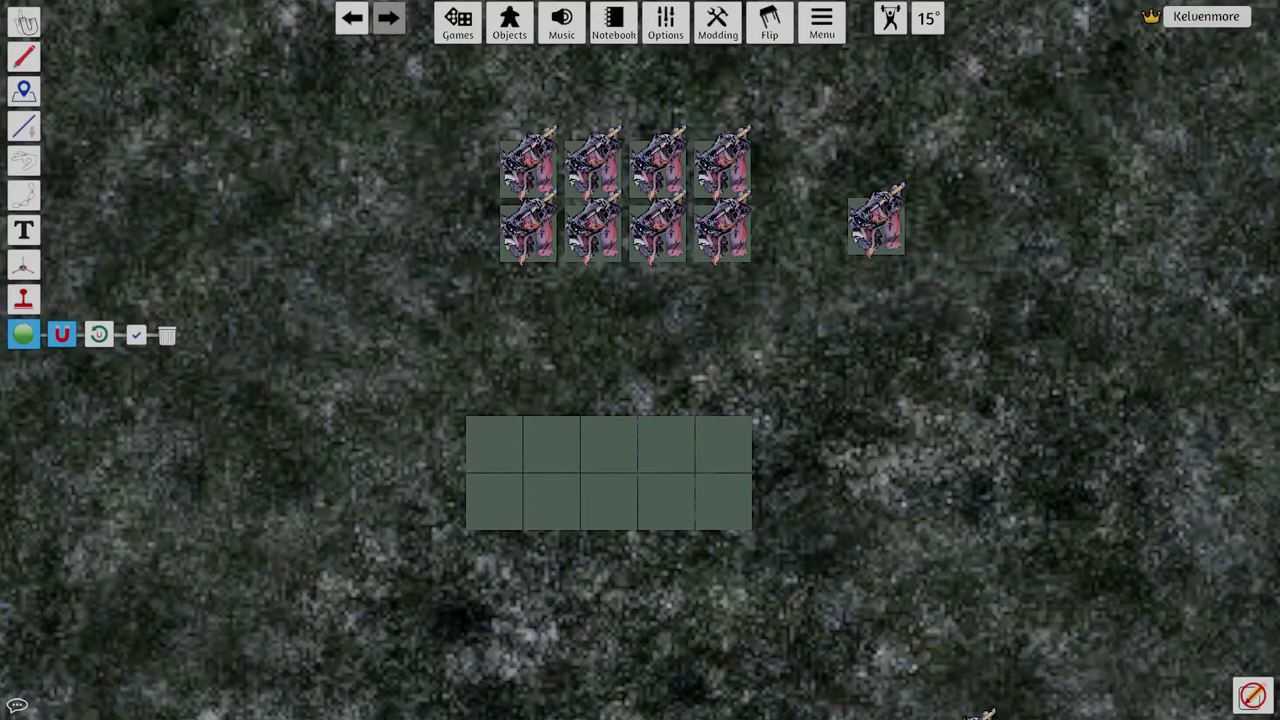
left_click(22, 24)
right_click(602, 460)
mouse_move(677, 468)
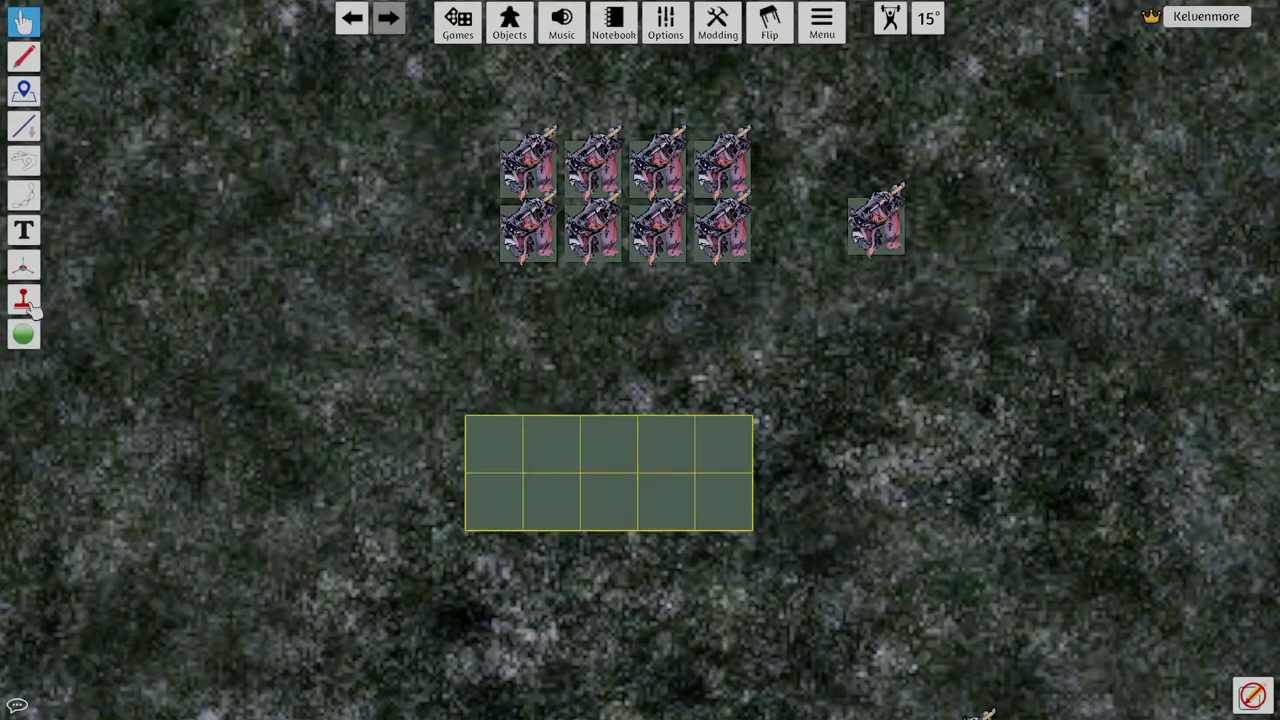
left_click(23, 337)
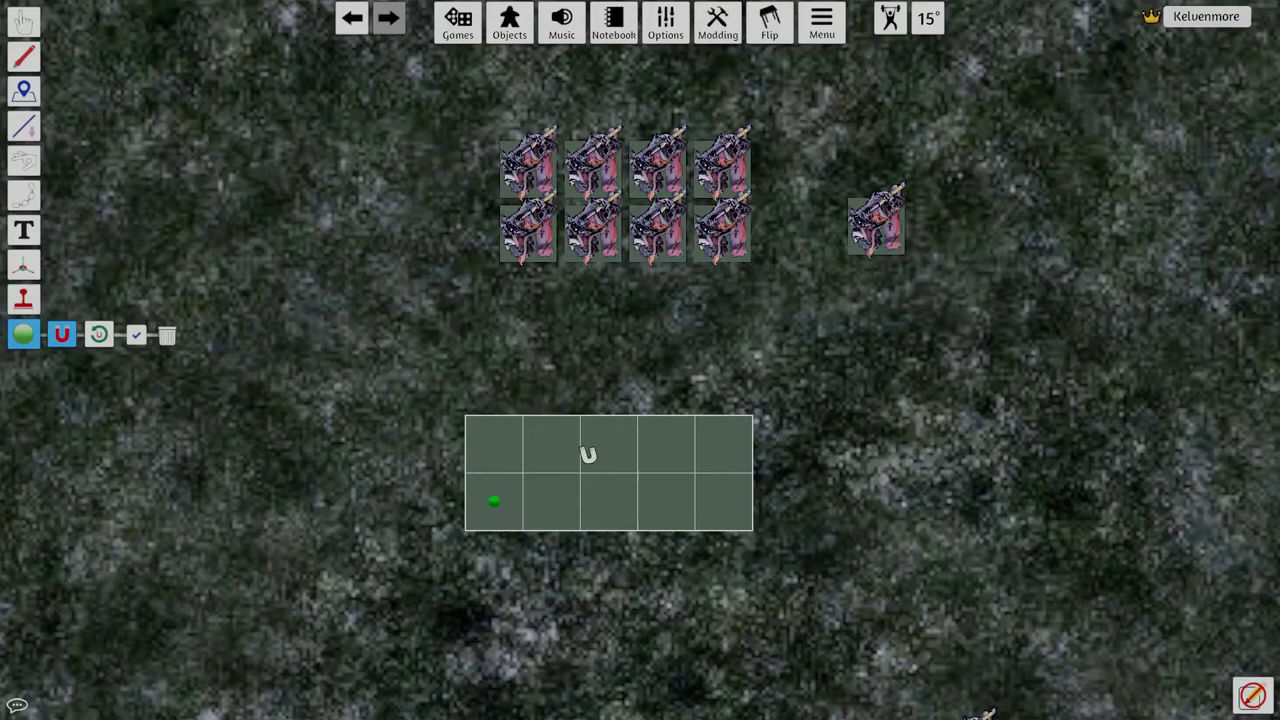
left_click(24, 22)
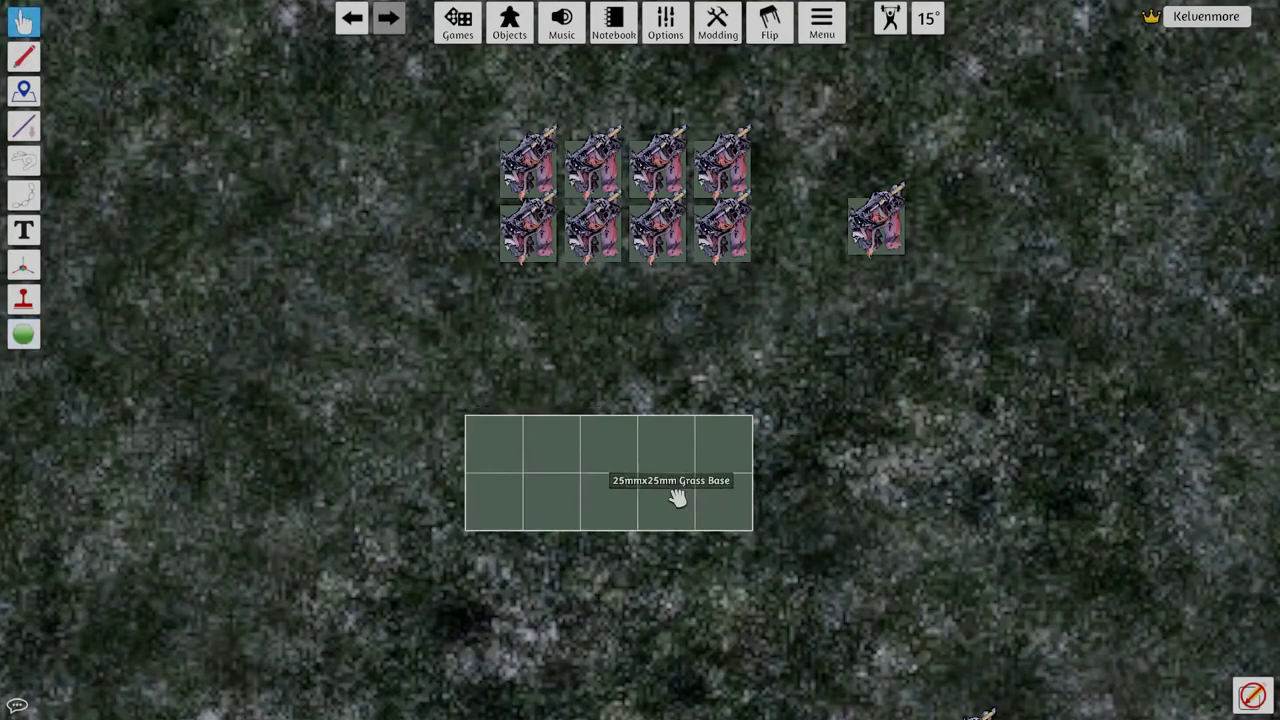
left_click_drag(677, 497, 916, 562)
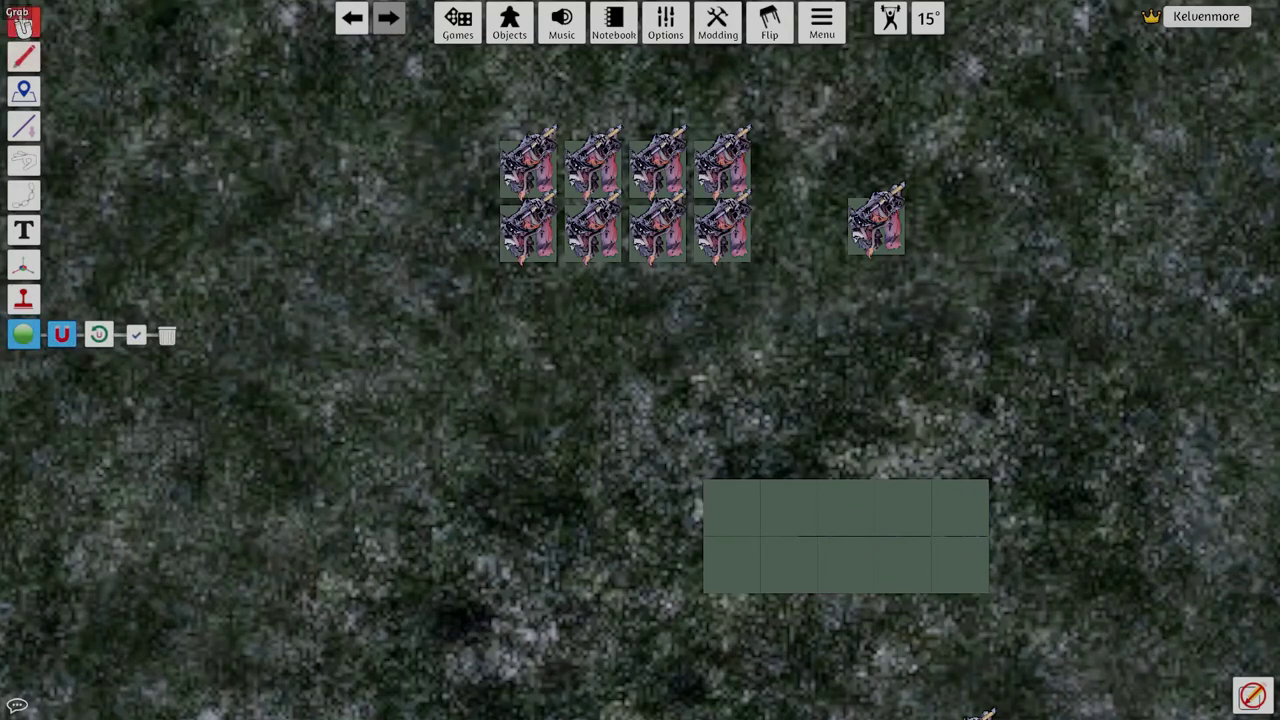
- Lock the block of bases below the miniature formation and add a rotation snap point to the middle base of its upper row
left_click_drag(757, 468, 640, 420)
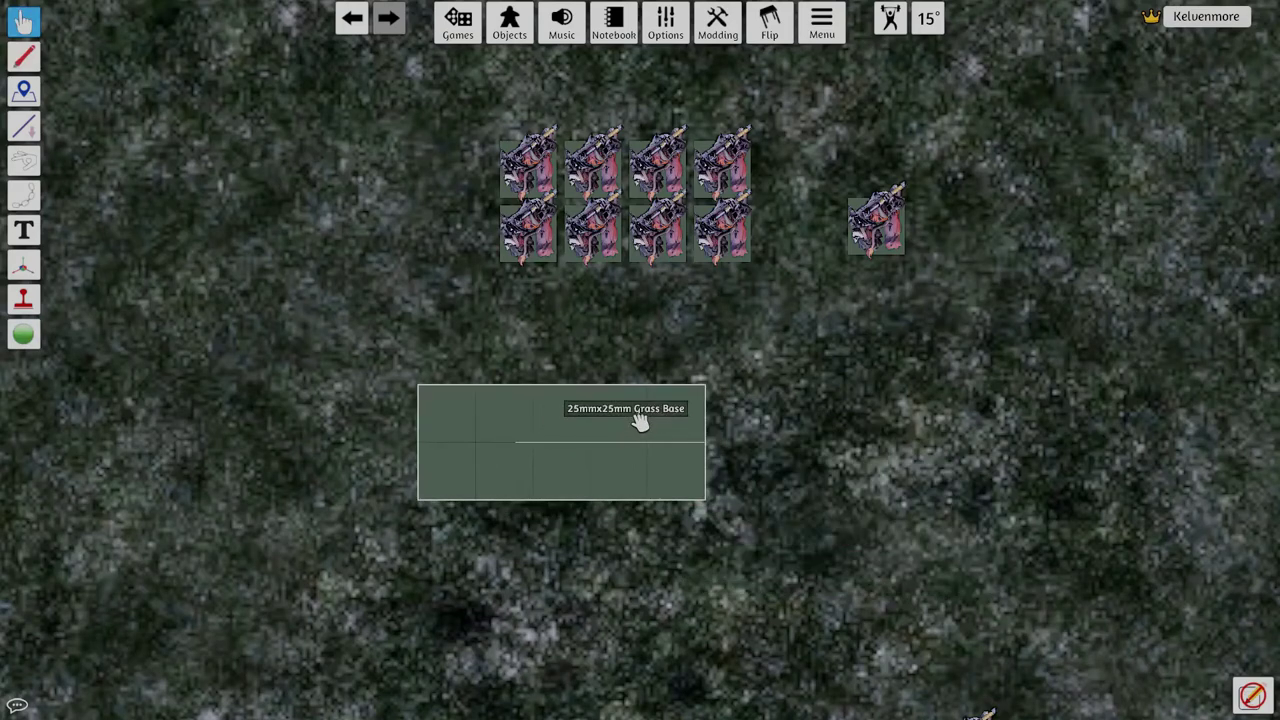
right_click(640, 420)
mouse_move(723, 452)
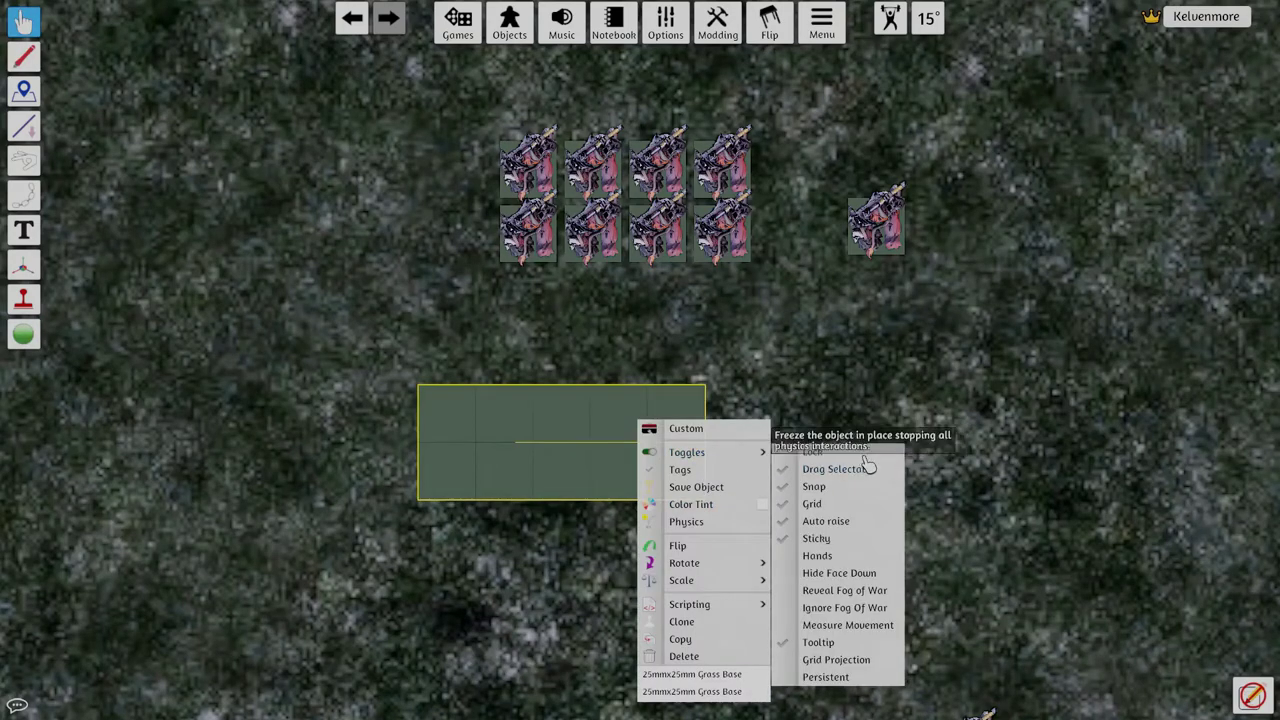
left_click(580, 433)
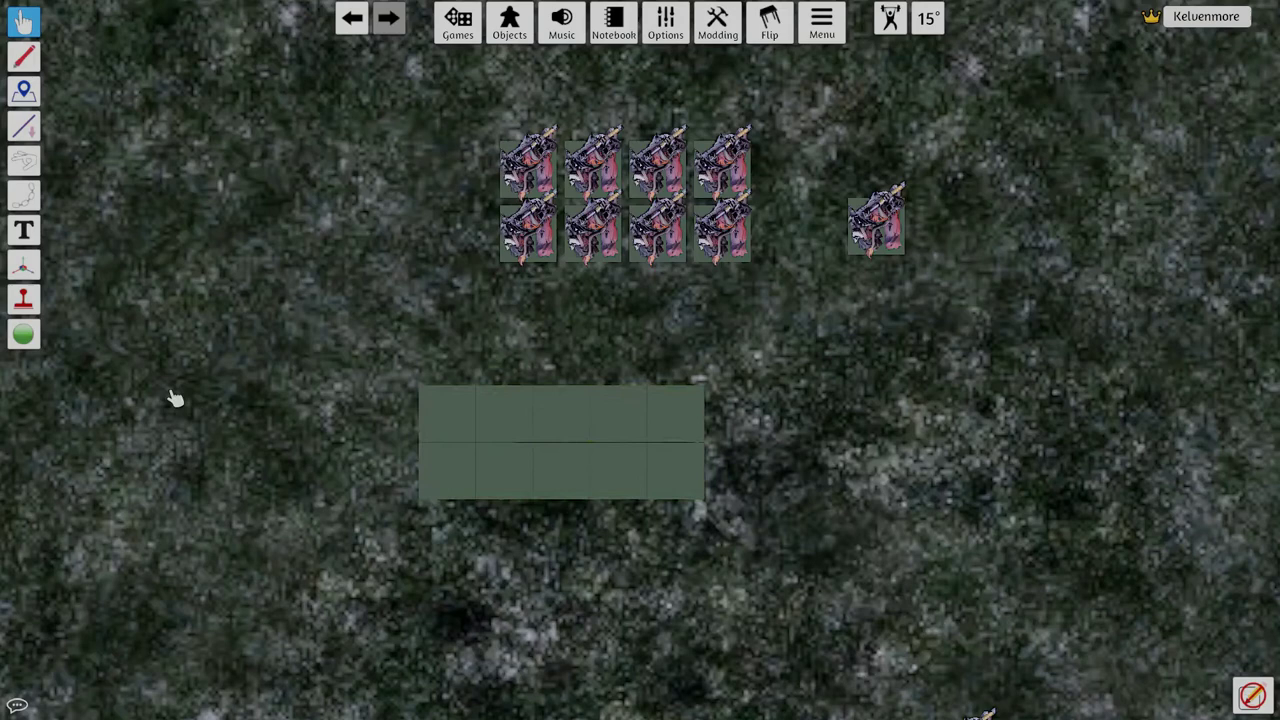
left_click(32, 334)
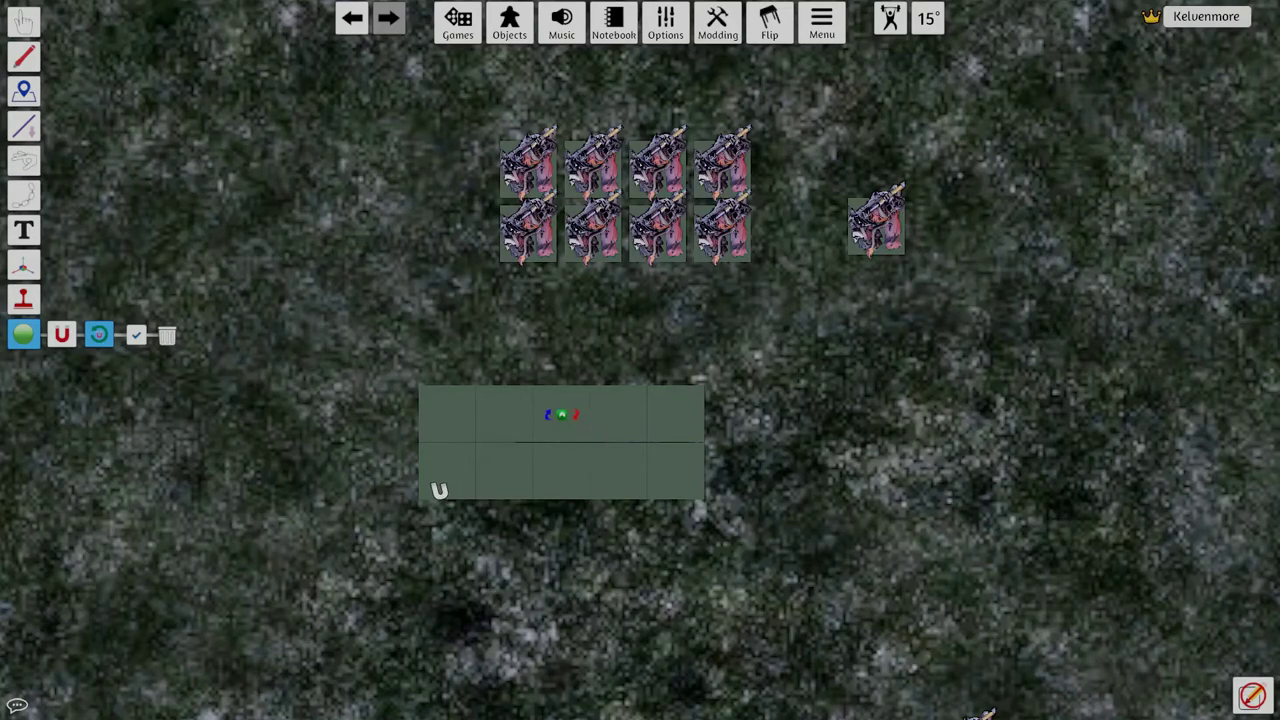
- Unlock the block of bases and move it aside to test whether the rotation snap point travels with it
left_click(23, 18)
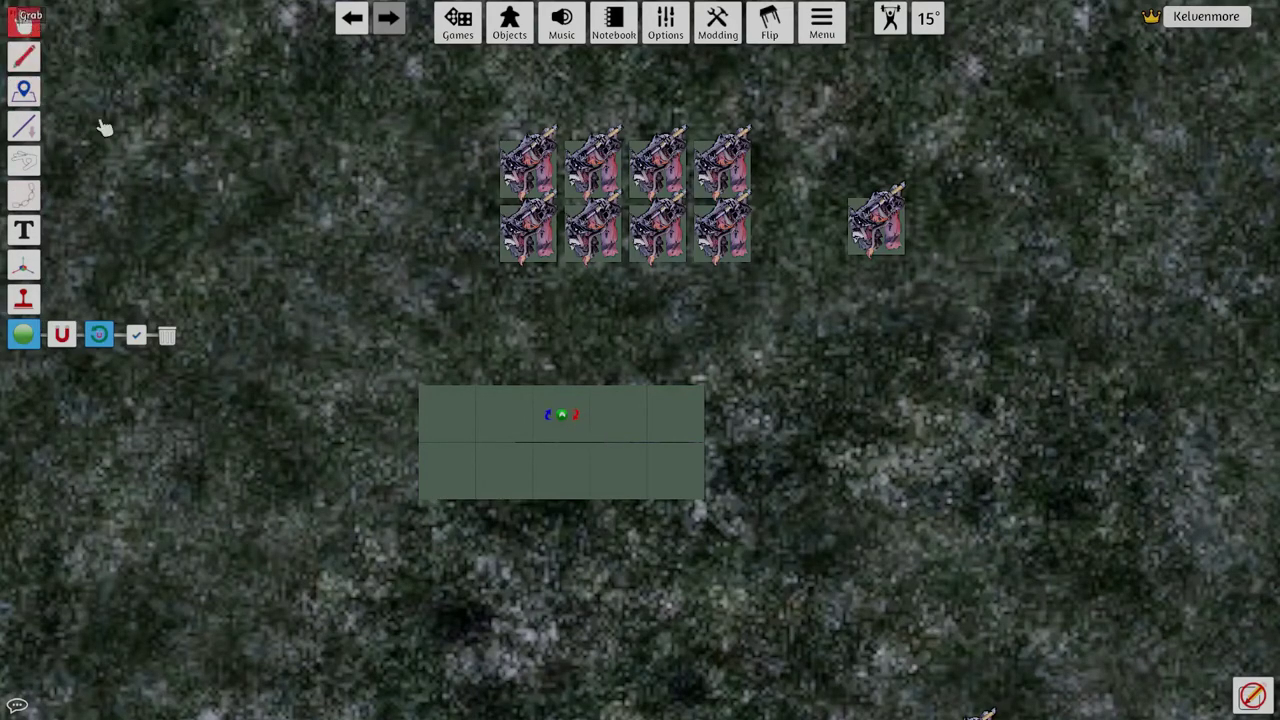
right_click(447, 436)
mouse_move(532, 469)
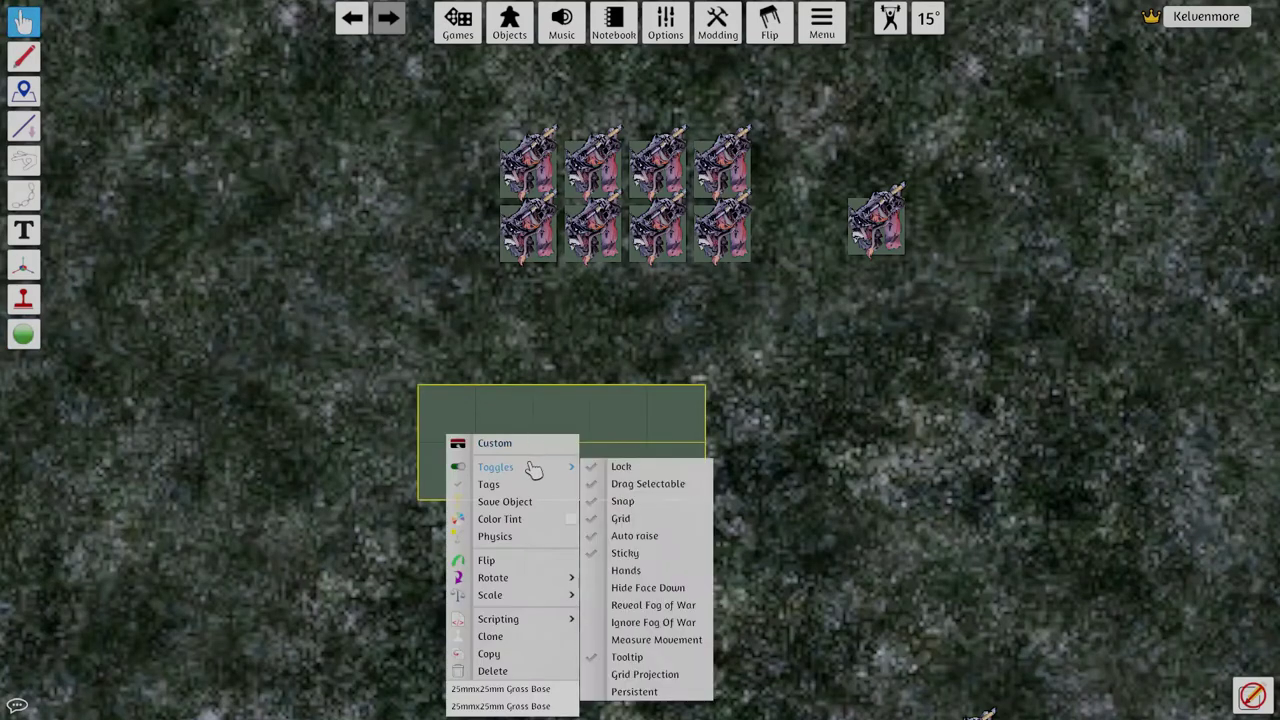
left_click_drag(665, 432, 983, 540)
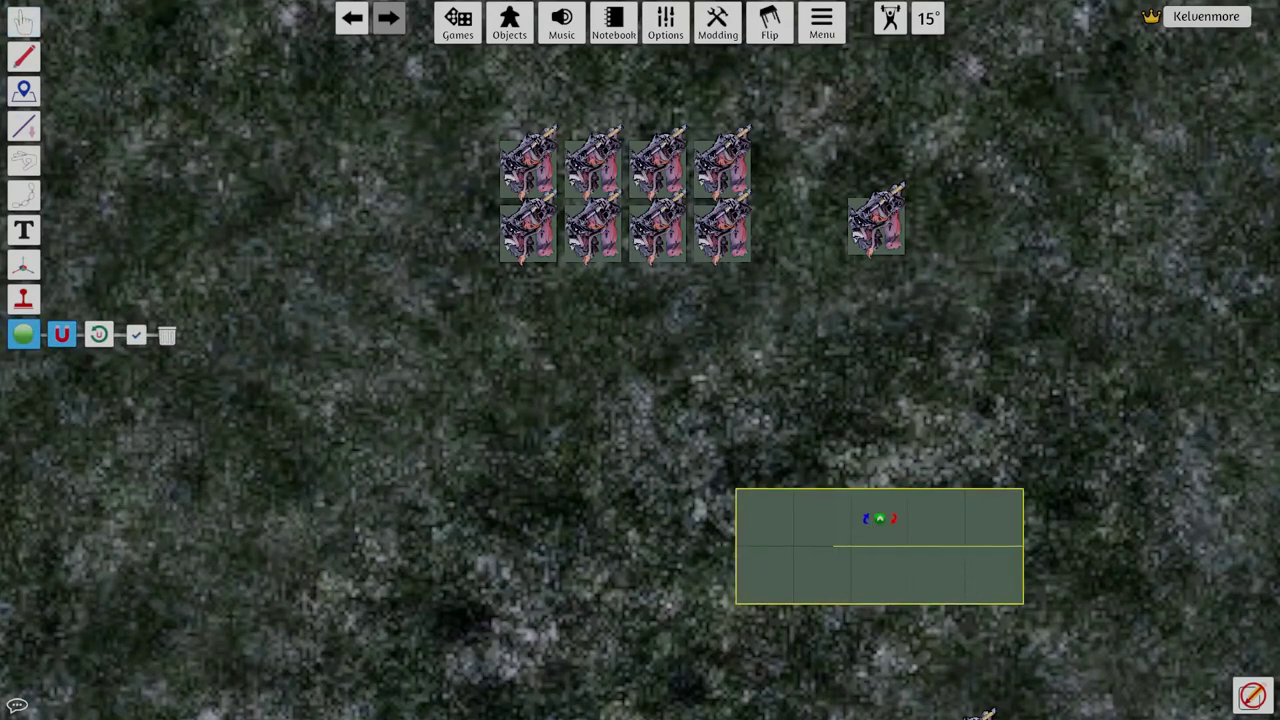
- Return the block of bases to its place below the miniature formation and lock it
left_click(23, 20)
left_click_drag(863, 551, 580, 461)
left_click(23, 334)
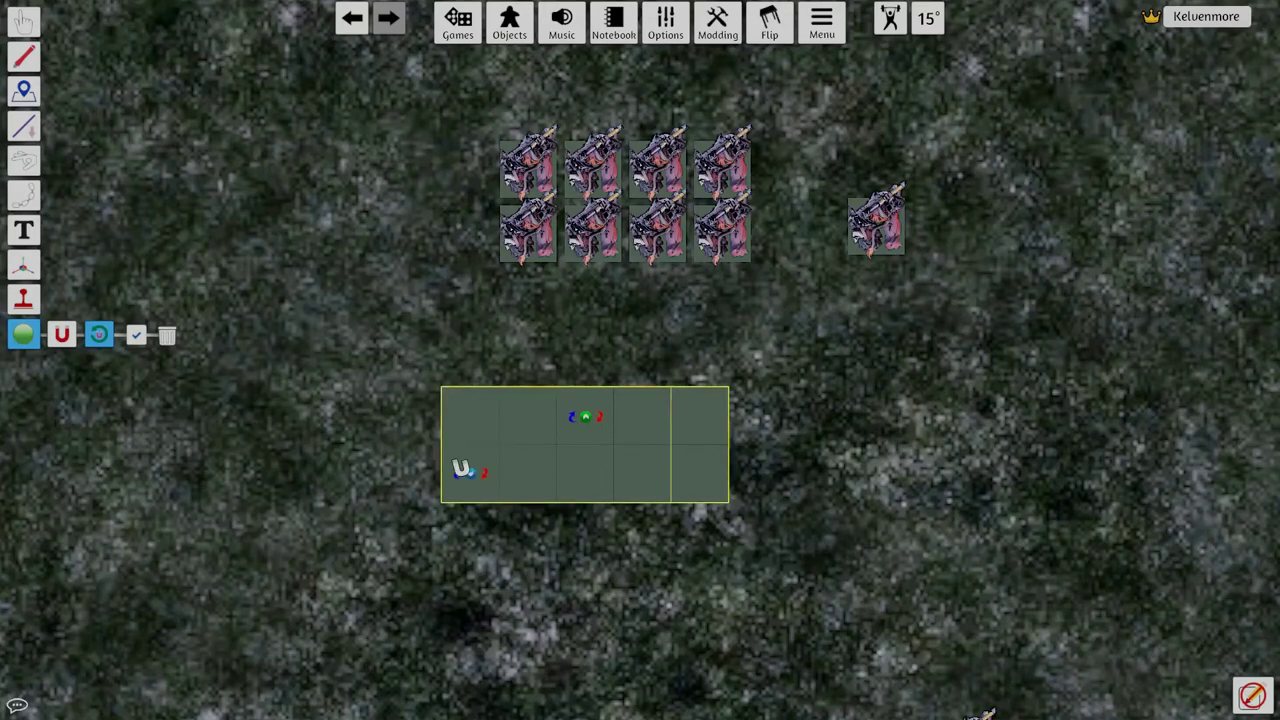
left_click(25, 24)
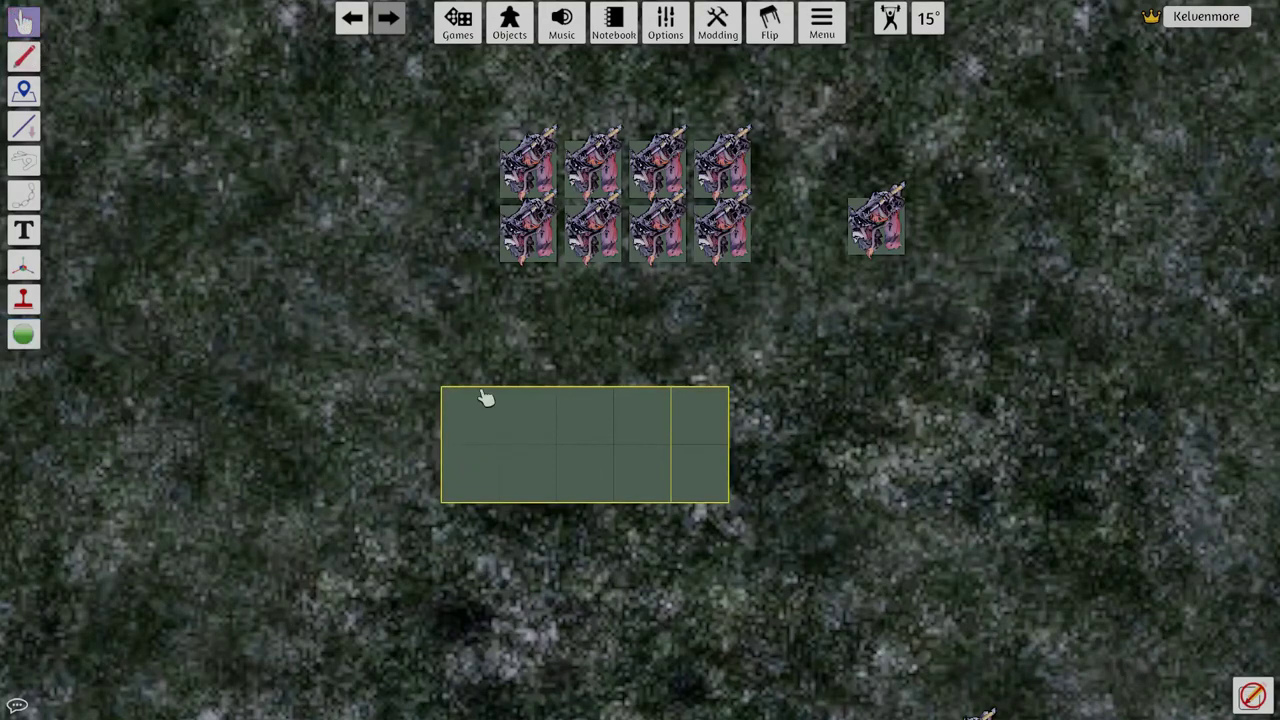
right_click(548, 478)
mouse_move(620, 470)
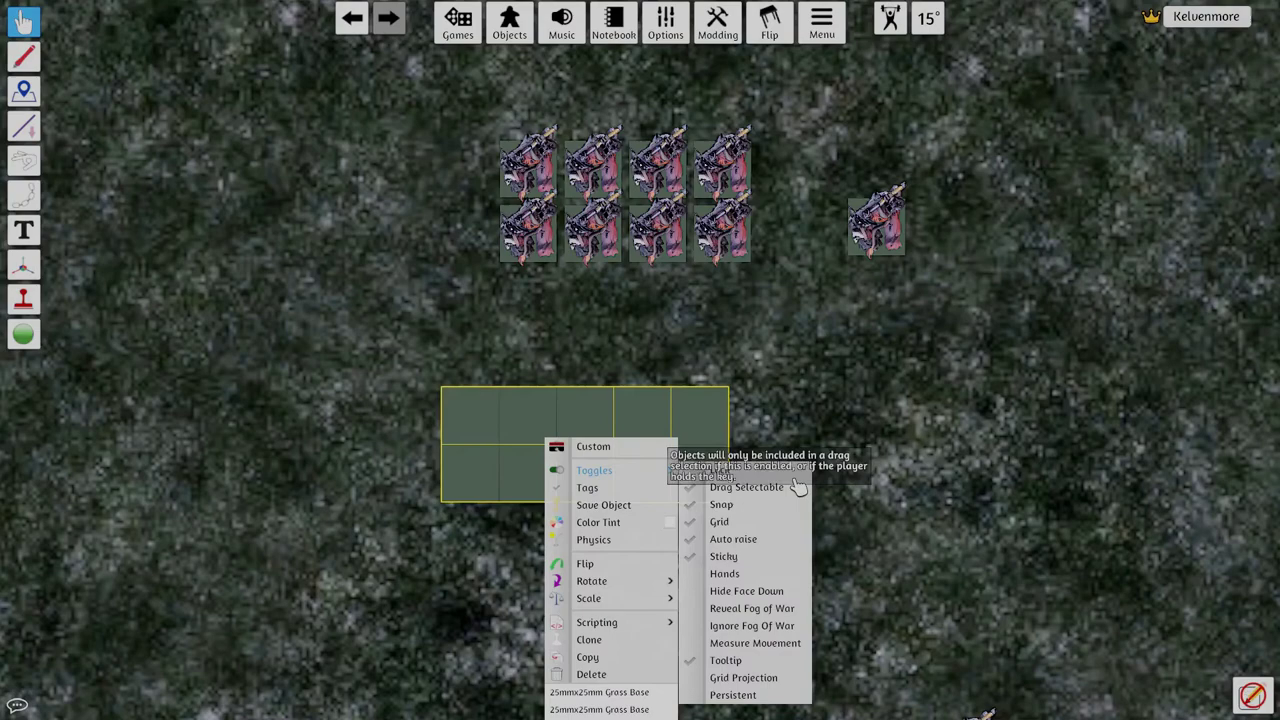
scroll(508, 556, "up", 5)
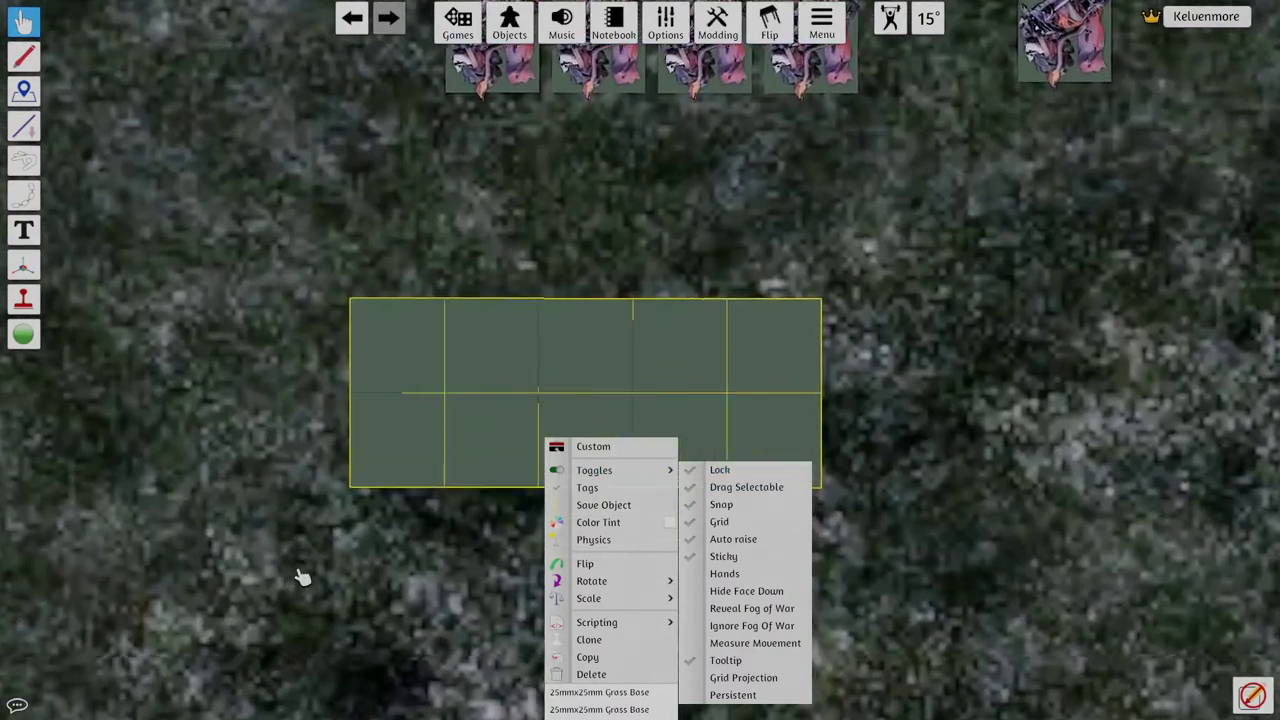
left_click(423, 606)
- Add rotation snap points so that each of the ten bases in the locked block has one near its centre
scroll(441, 554, "up", 3)
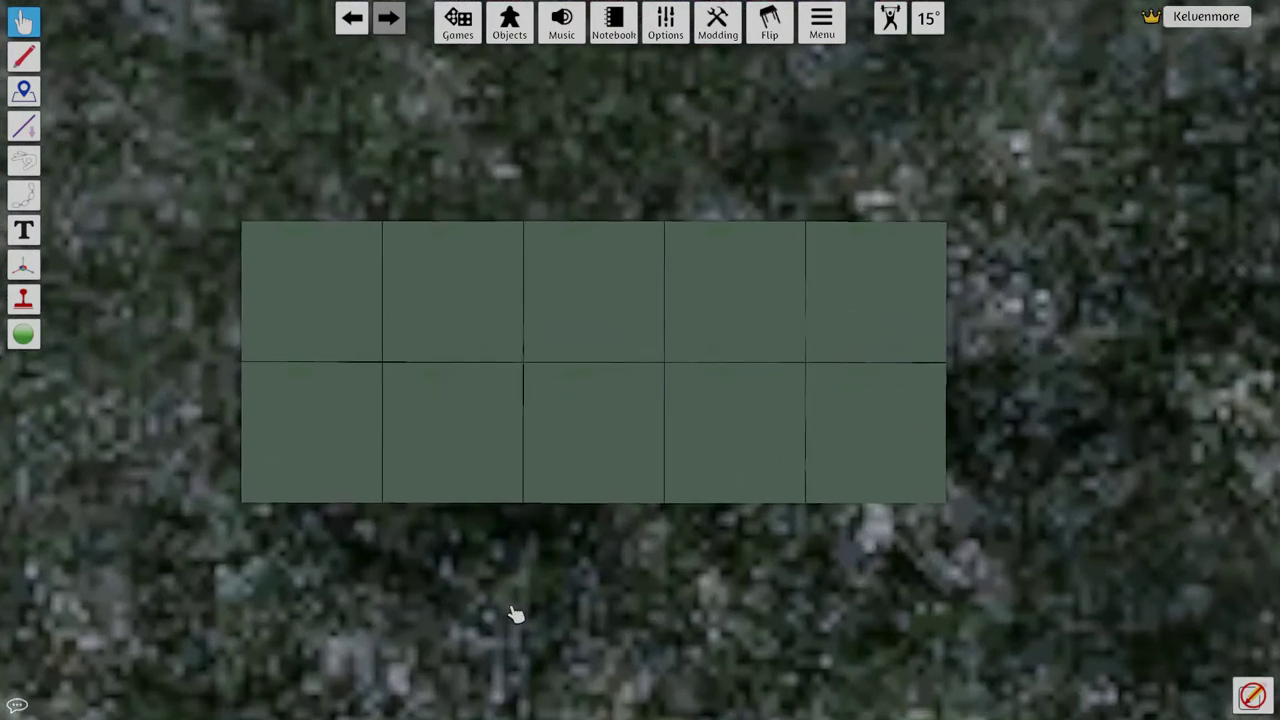
middle_click_drag(511, 608, 571, 628)
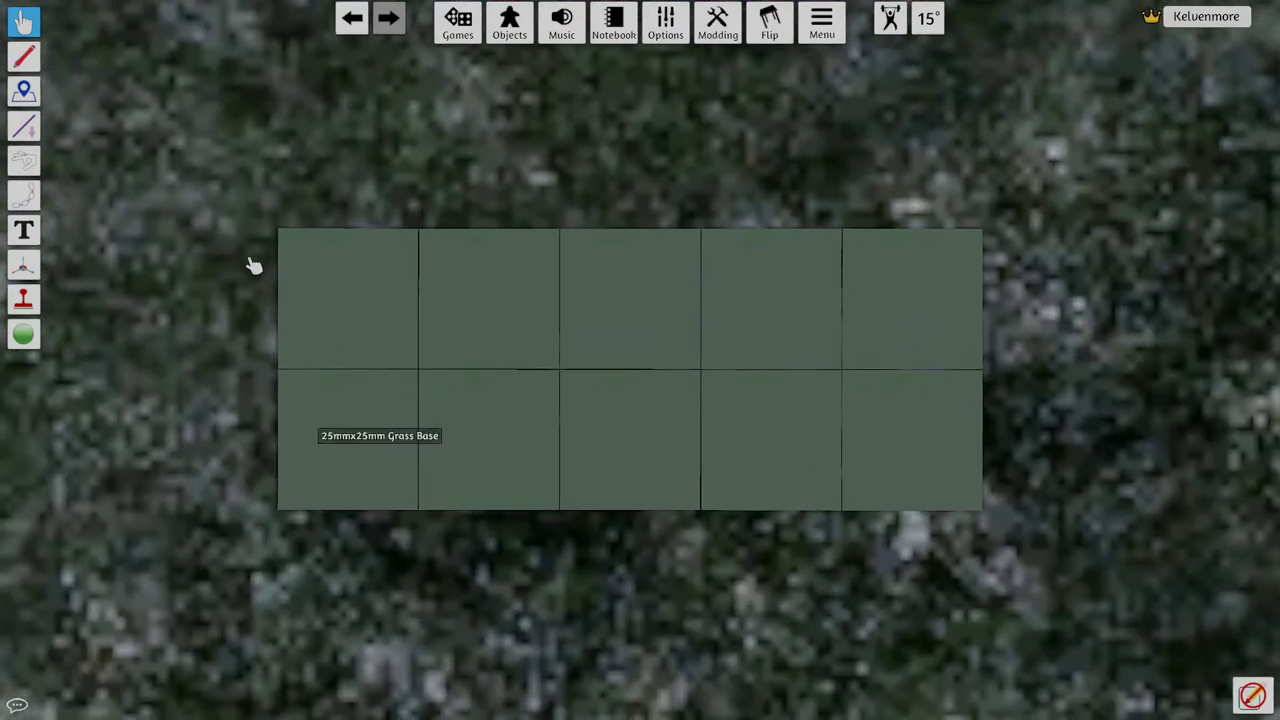
left_click(24, 338)
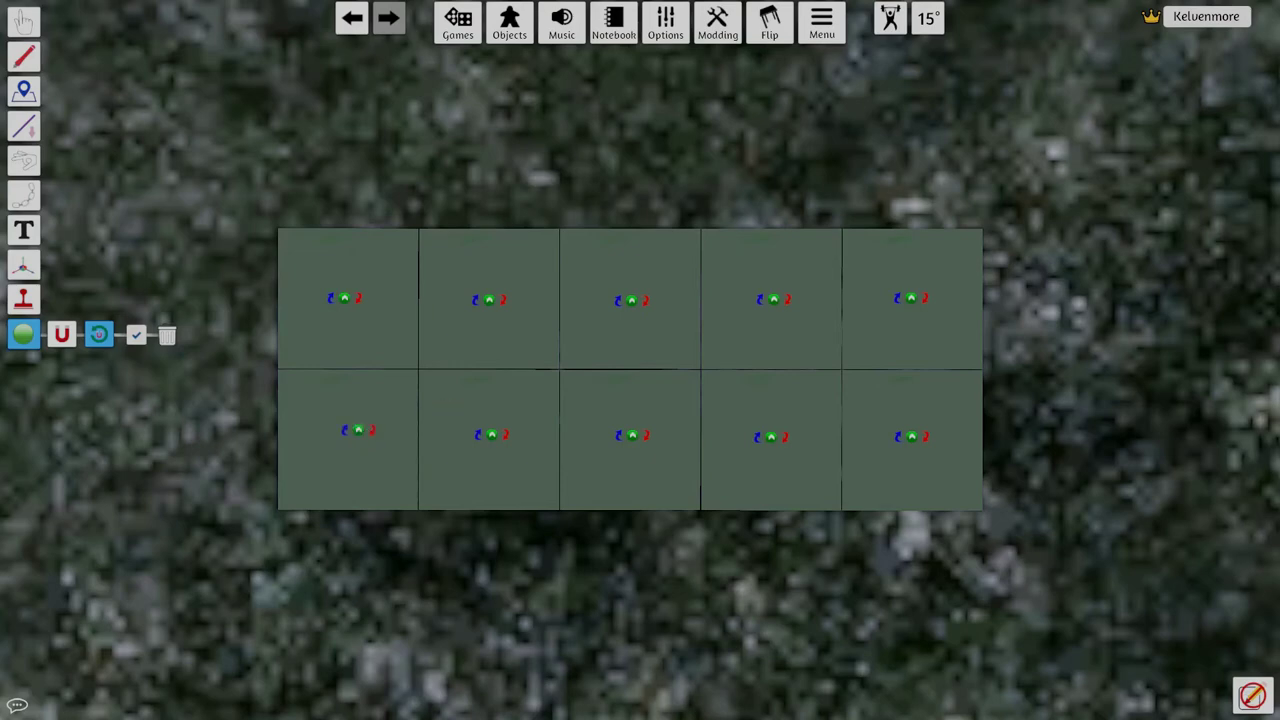
- Unlock all ten bases together and move the block to check that every snap point moves along with it
left_click(25, 22)
key("ctrl+a")
right_click(675, 326)
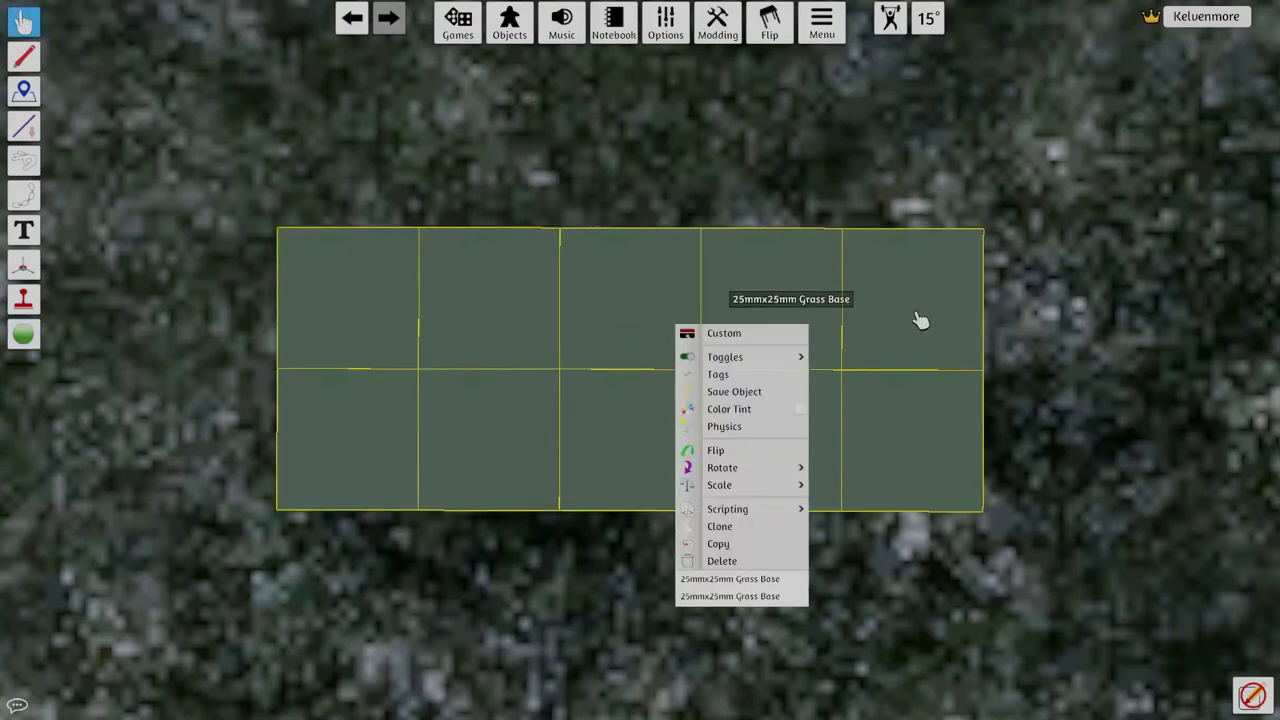
mouse_move(797, 357)
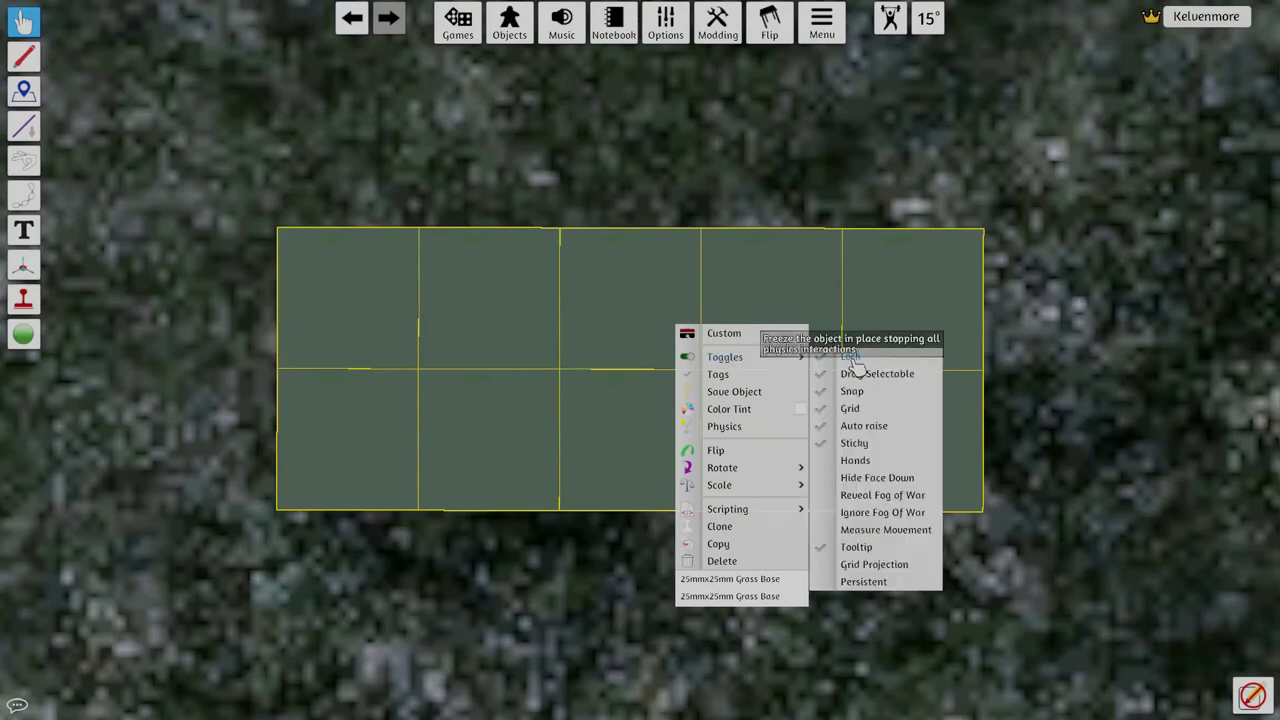
left_click(851, 360)
left_click_drag(534, 438, 663, 626)
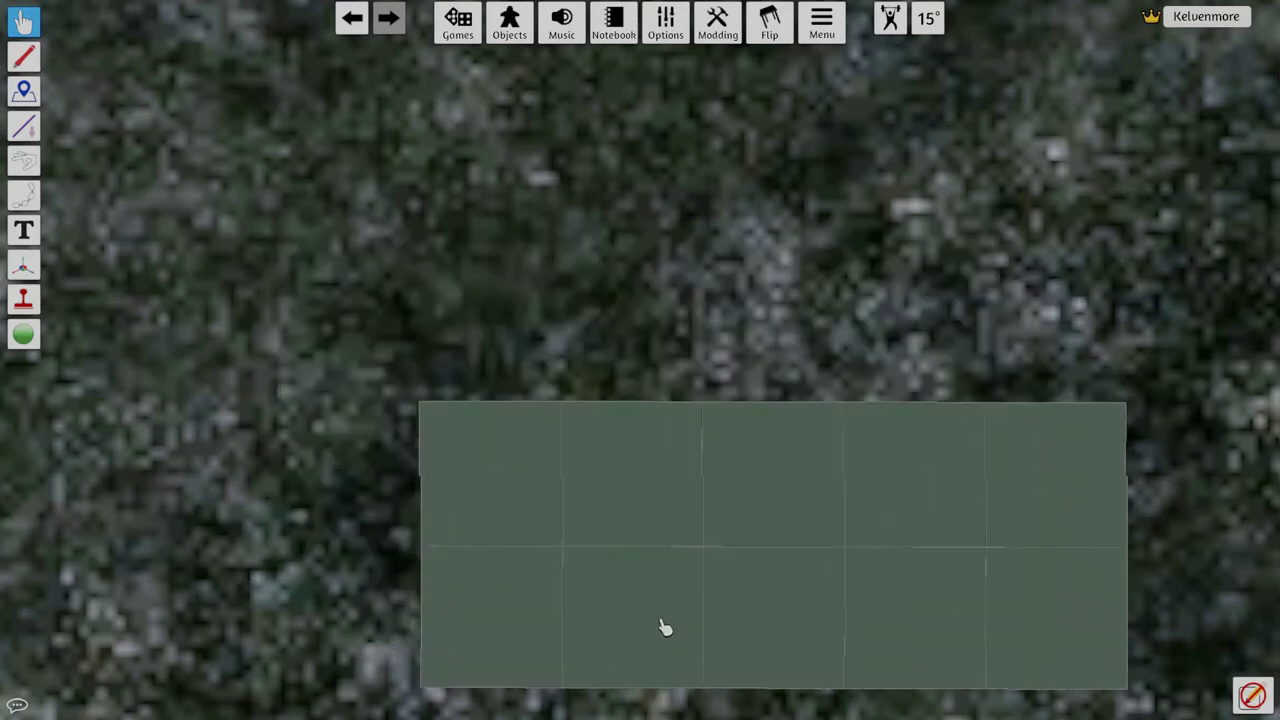
left_click(22, 336)
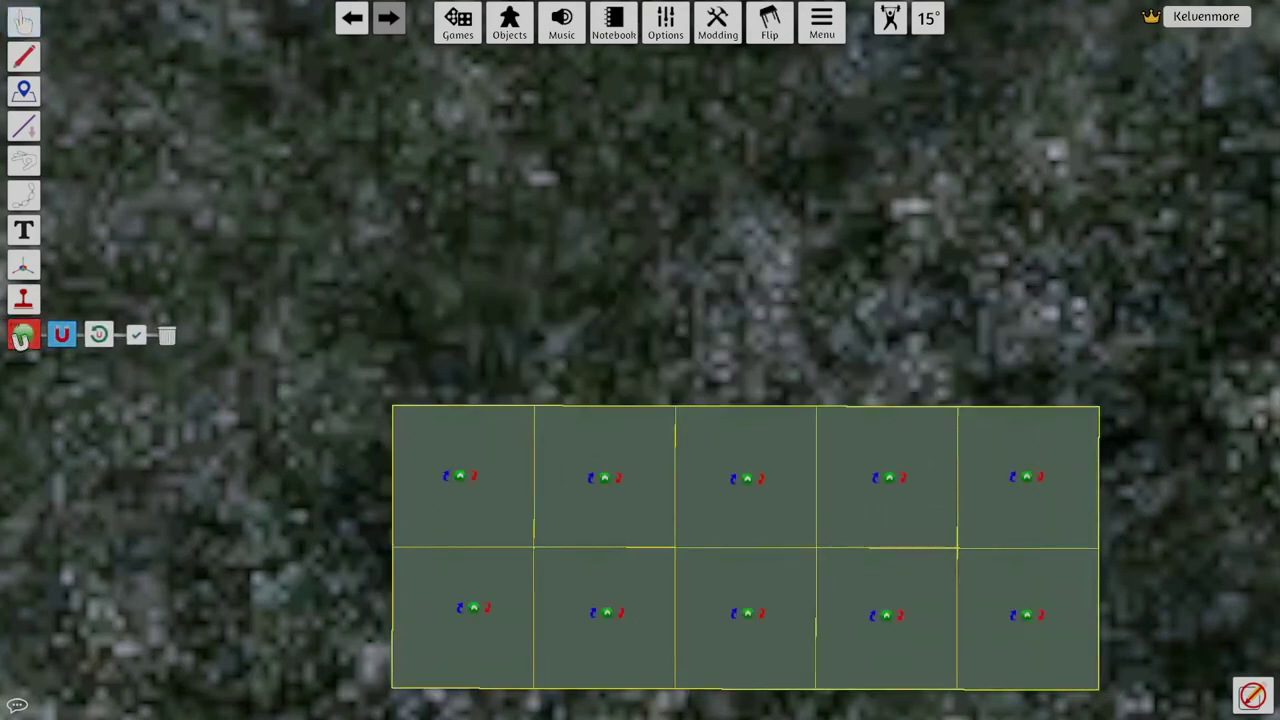
left_click(36, 30)
- Move the loose unbased miniature up into the open area beside the block of bases
scroll(137, 177, "down", 5)
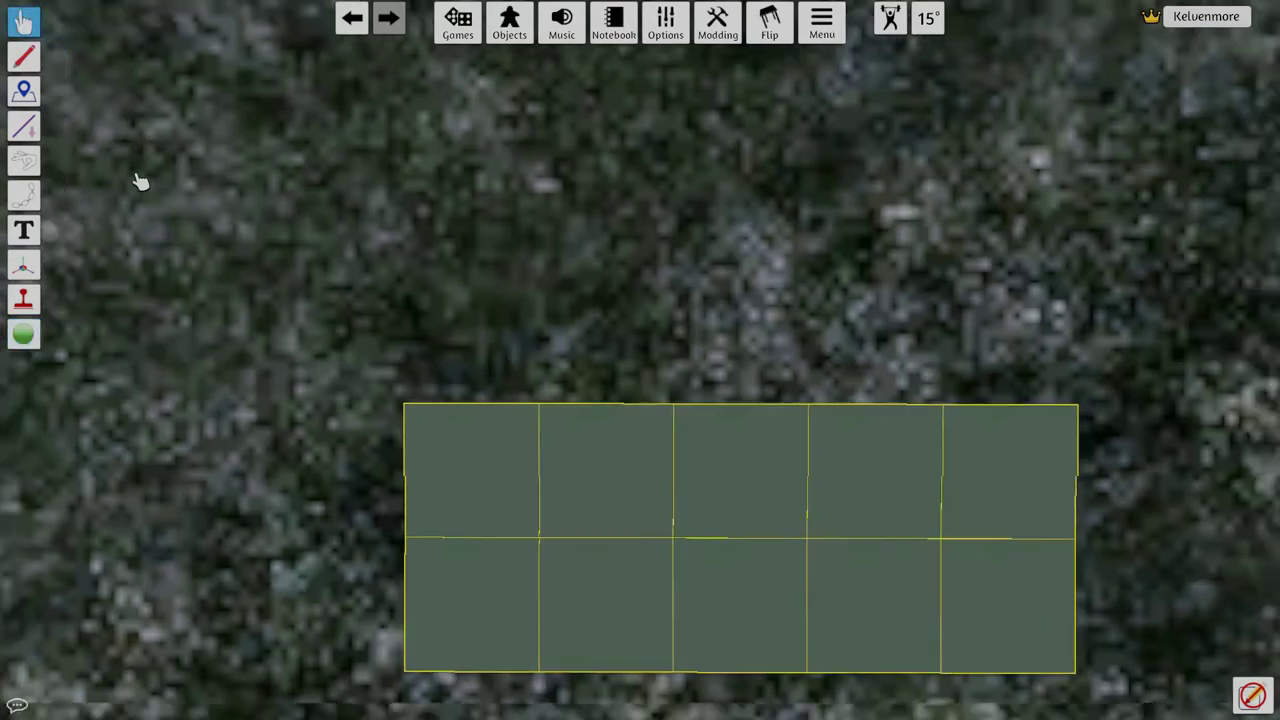
scroll(152, 240, "down", 5)
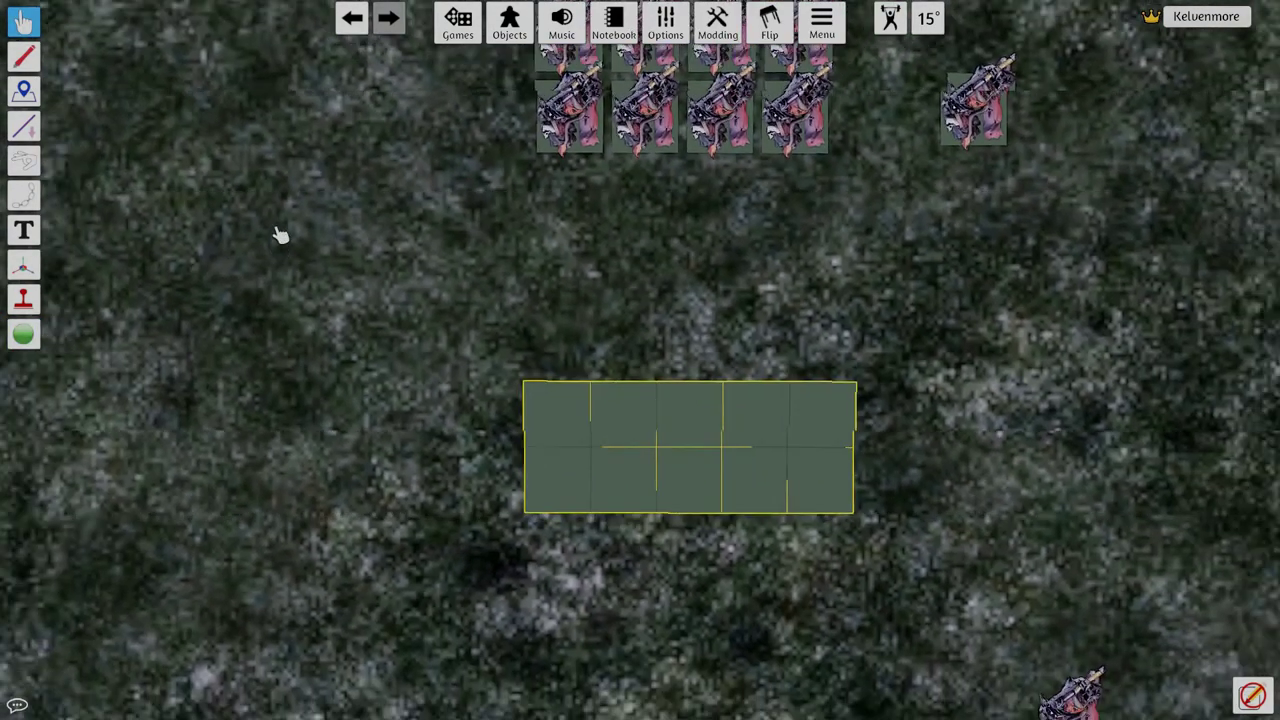
middle_click_drag(280, 234, 262, 309)
scroll(267, 285, "down", 3)
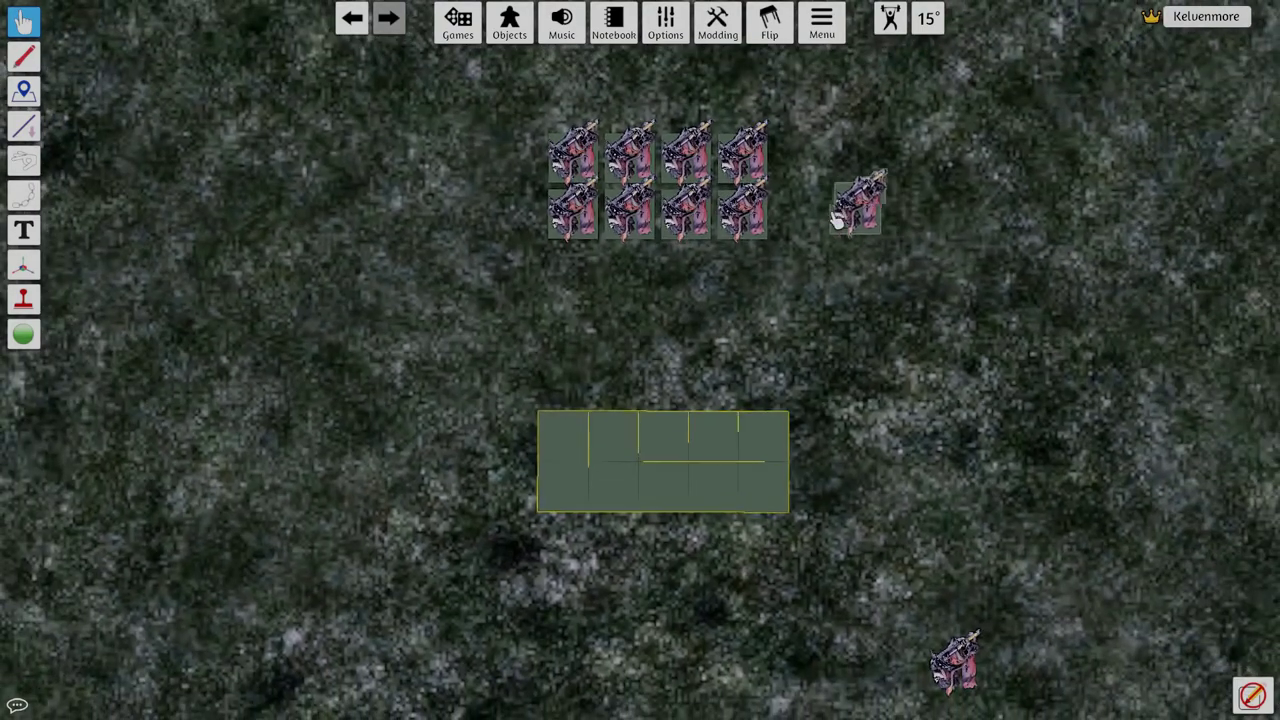
left_click(838, 220)
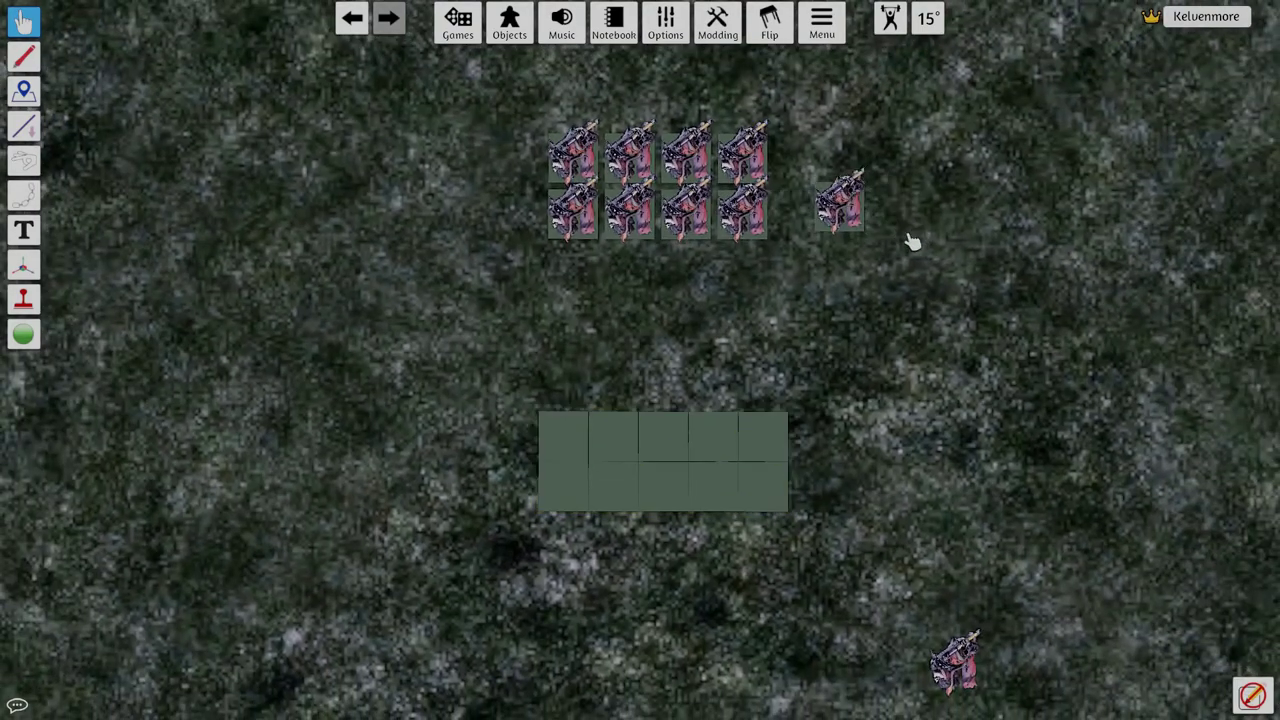
scroll(945, 420, "down", 1)
left_click_drag(942, 645, 1065, 421)
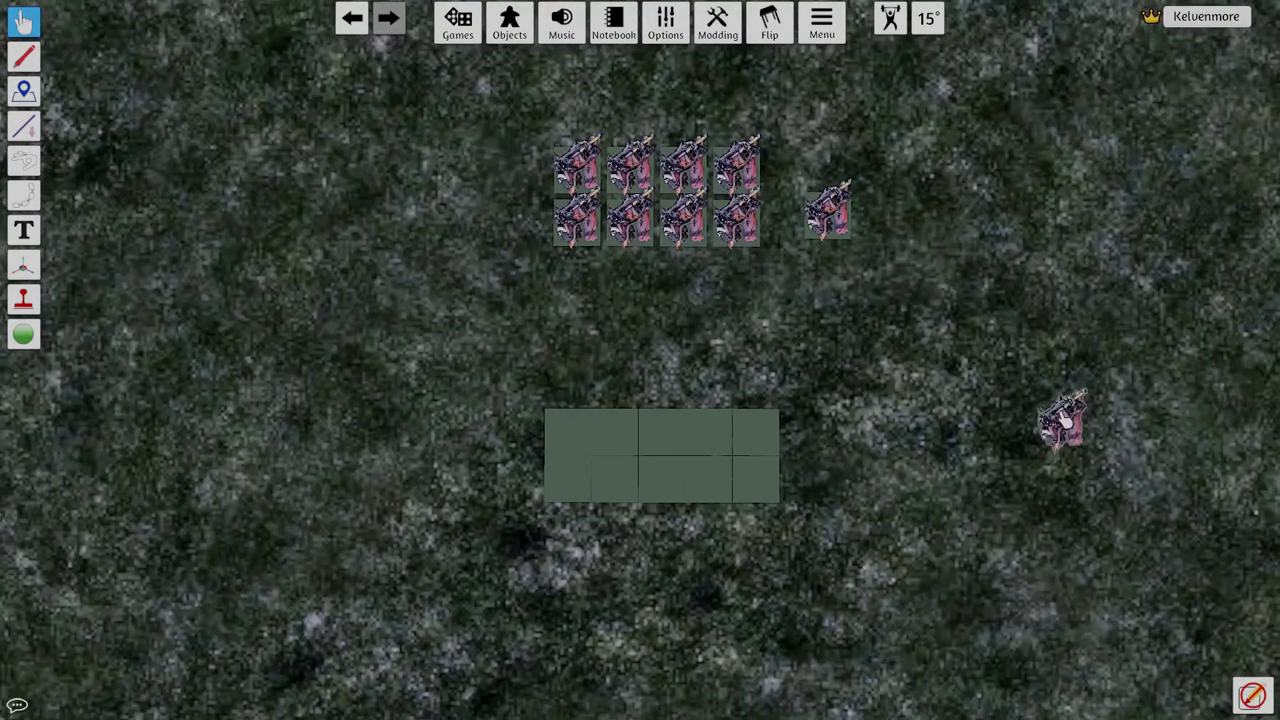
- Clone the single based Wildhorn miniature once and place the copy between it and the unbased miniature
right_click(843, 206)
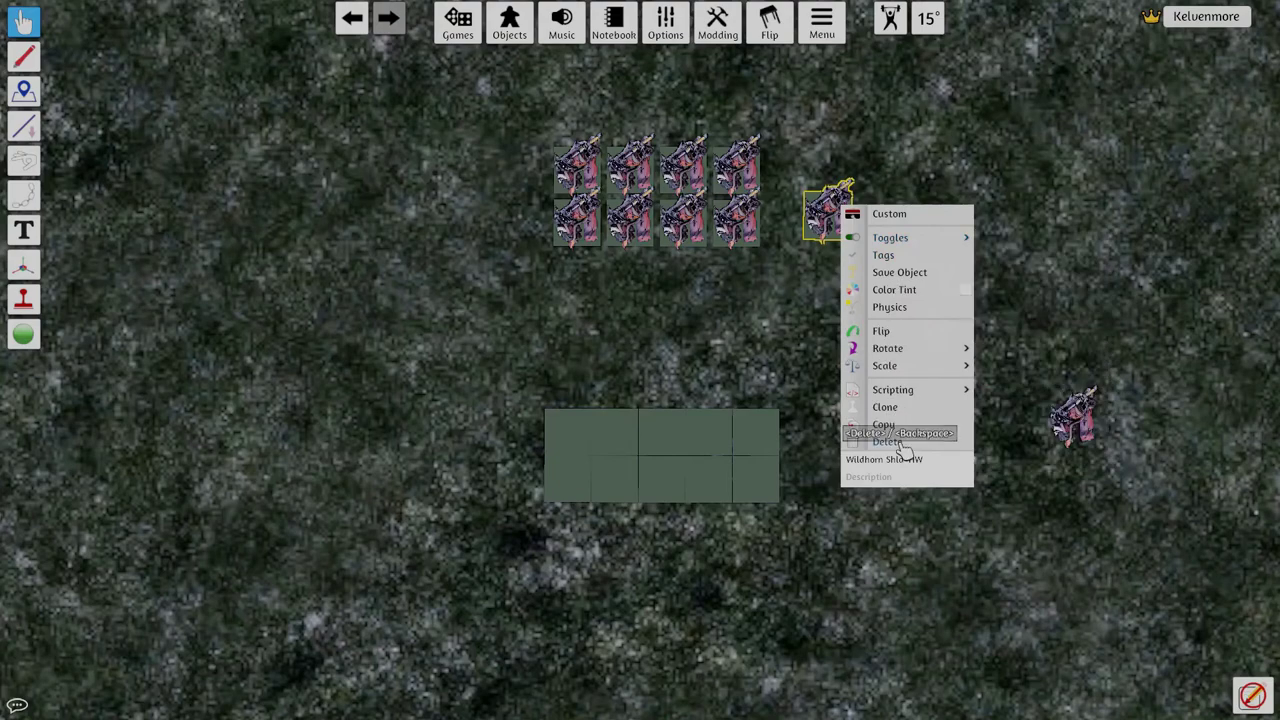
left_click(906, 408)
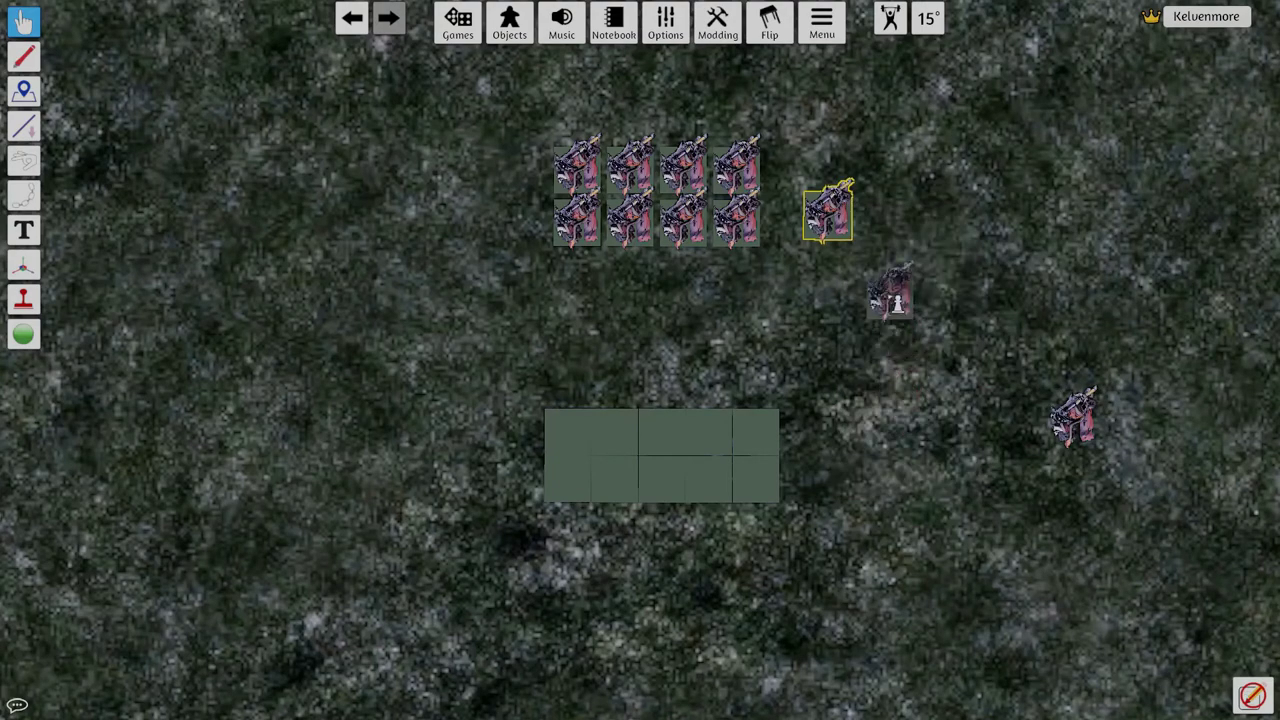
key("Escape")
key("Escape")
- Clone the loose unbased Wildhorn Handweapon and Shield miniature repeatedly, scattering enough copies around it to fill a ten-base block
right_click(1072, 412)
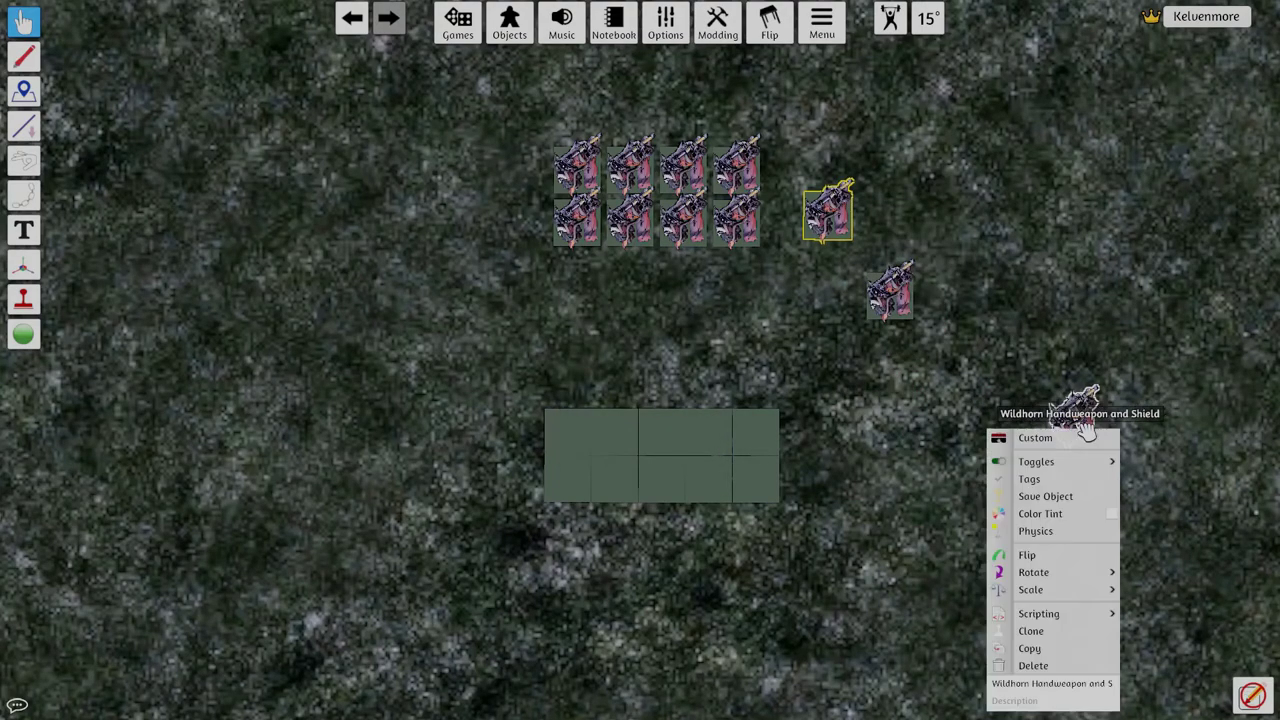
mouse_move(1078, 468)
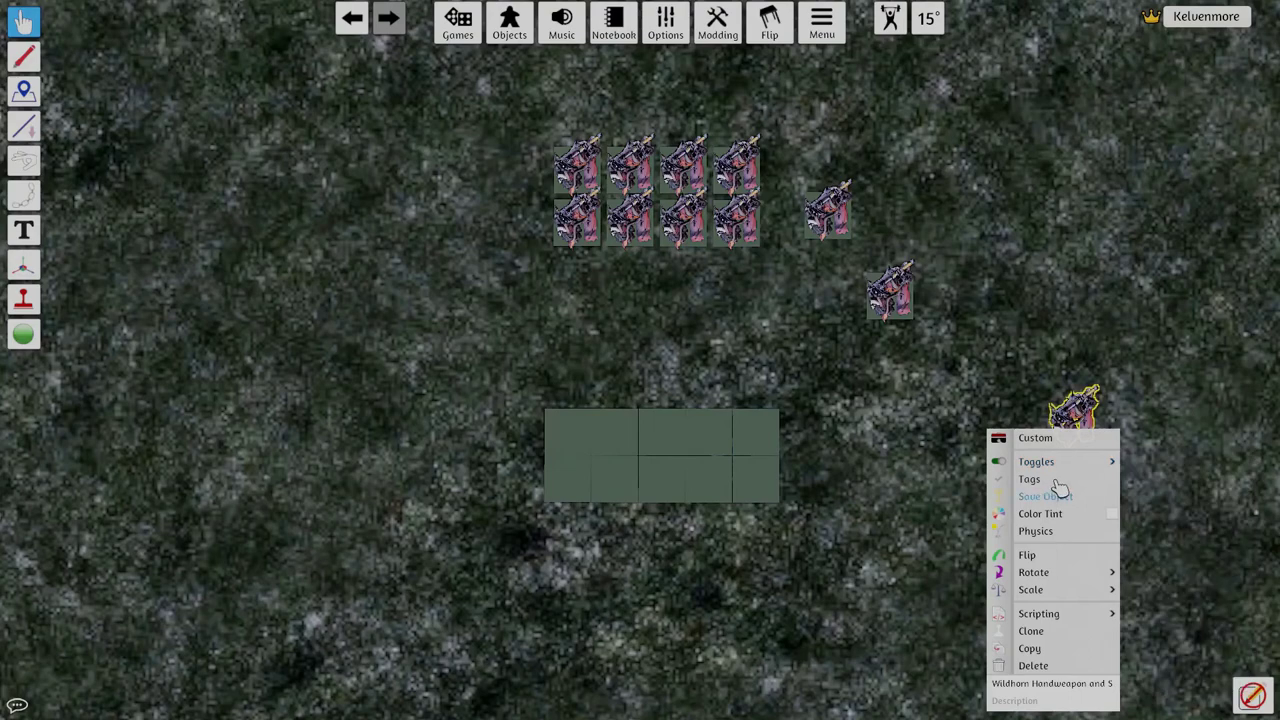
left_click(1054, 631)
left_click(1168, 410)
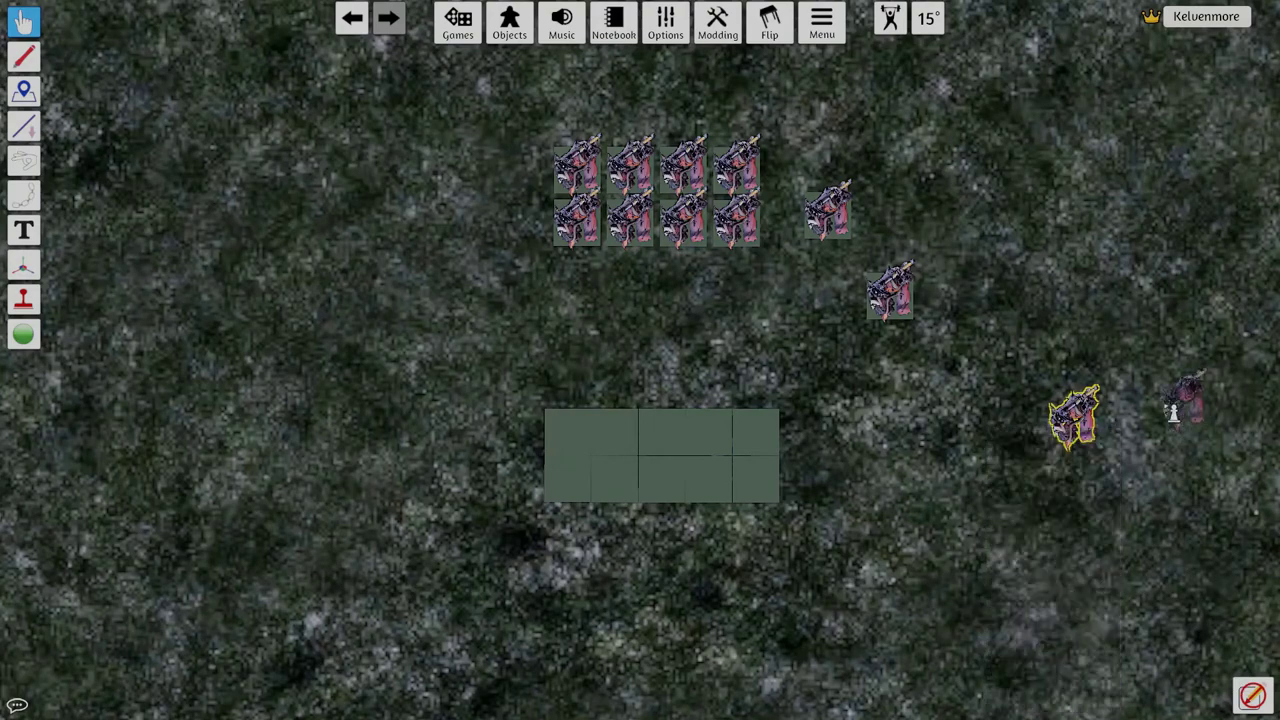
left_click(1170, 331)
left_click(1131, 265)
key("ctrl+v")
key("ctrl+v")
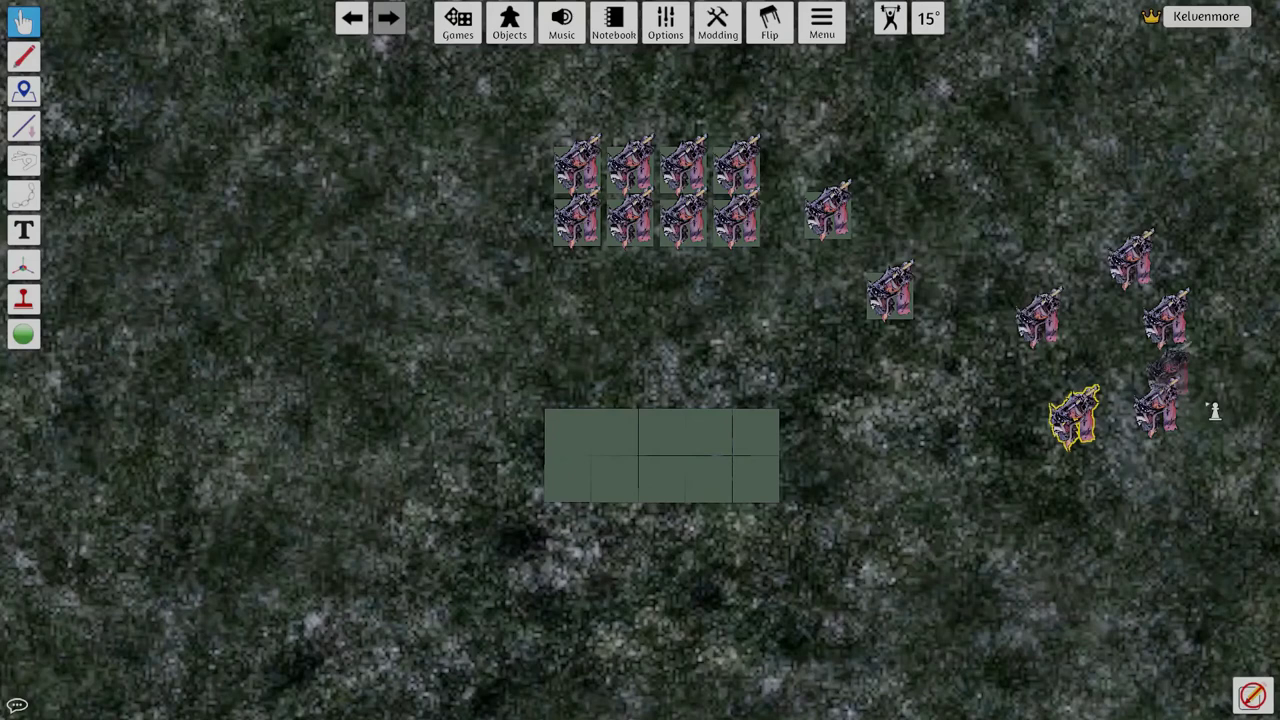
left_click(1159, 378)
left_click(1213, 320)
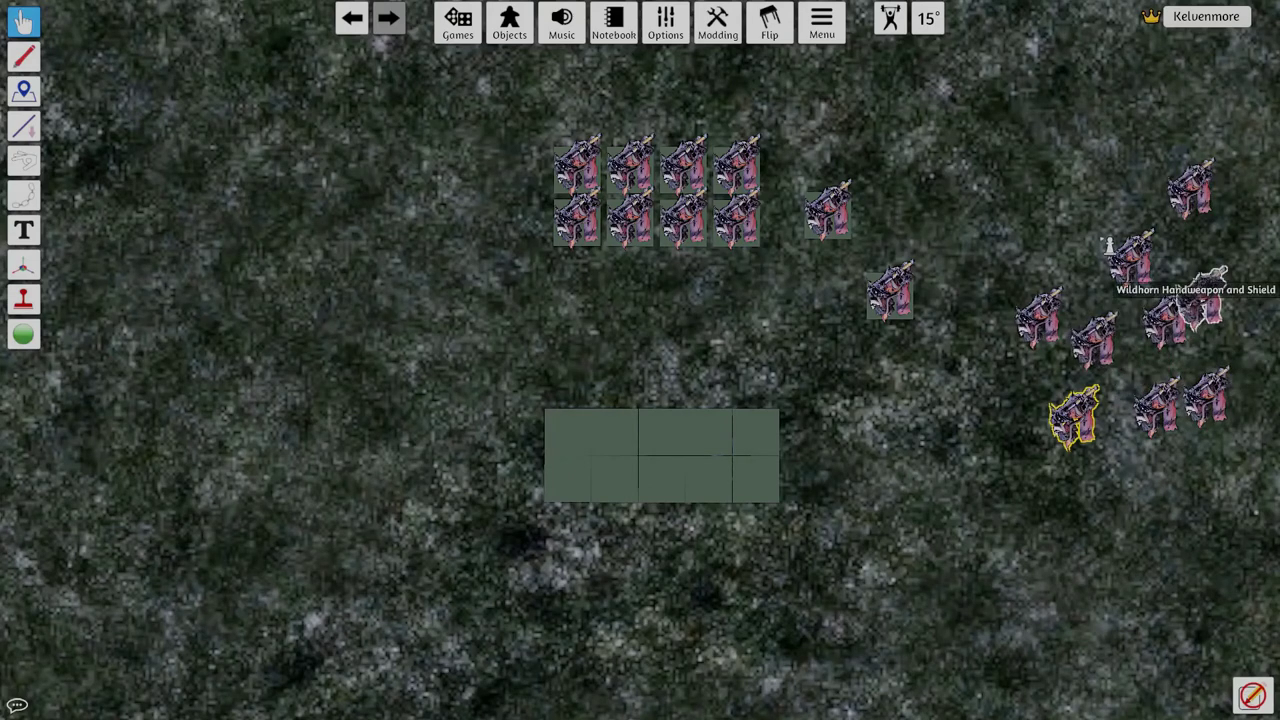
left_click(1092, 231)
left_click(1224, 313)
left_click(1204, 250)
key("Escape")
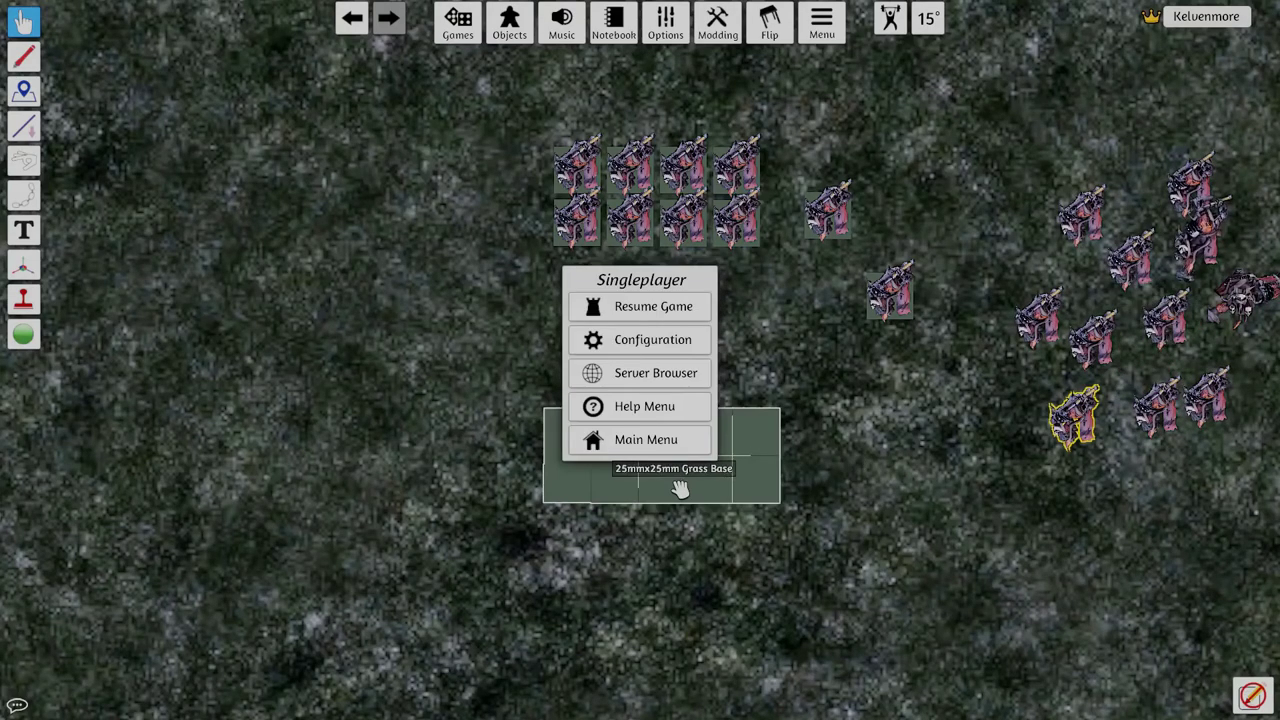
key("Escape")
- Copy the joined ten-base grass block and paste the duplicate in the open area below the loose unbased miniatures
right_click(678, 487)
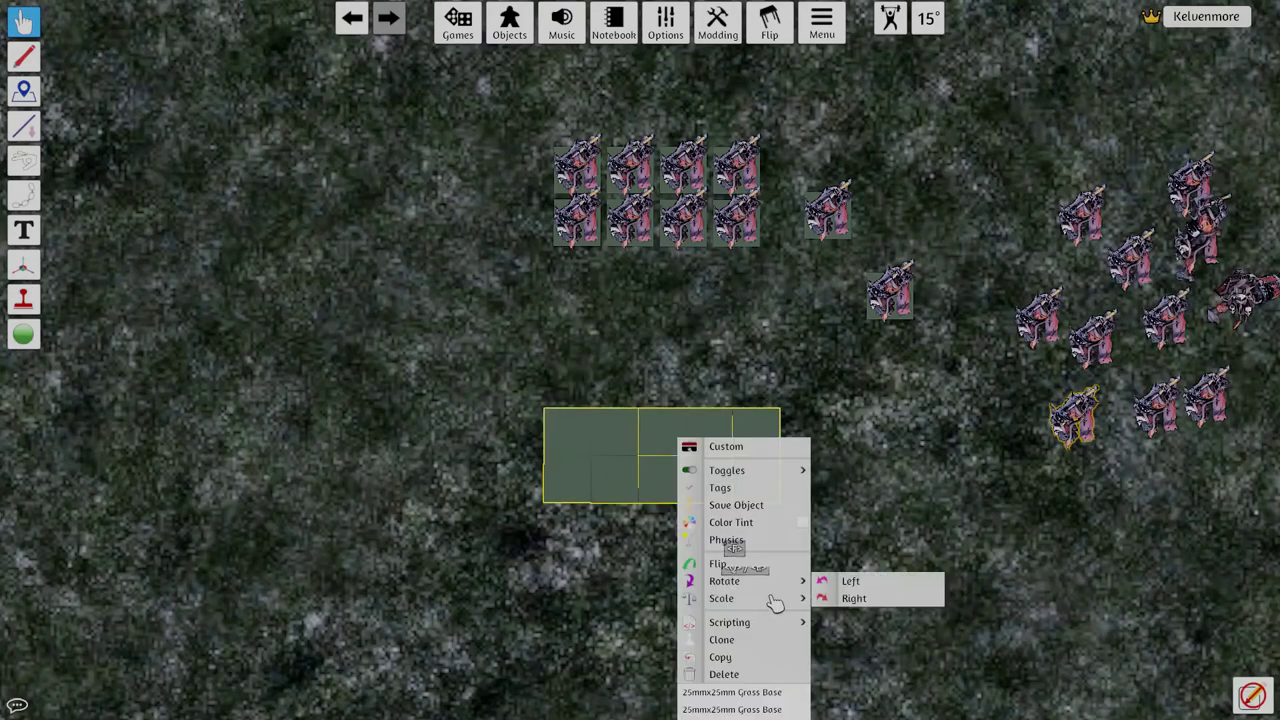
left_click(748, 651)
key("ctrl+v")
key("Escape")
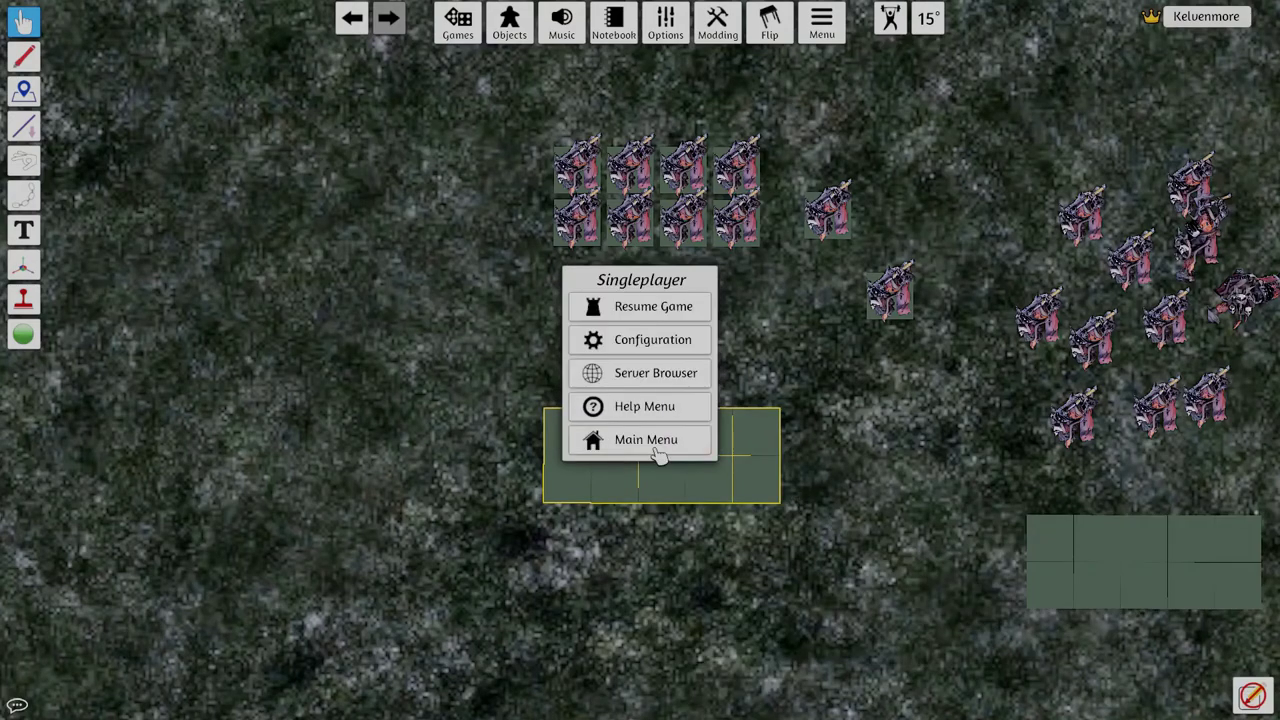
key("Escape")
- Gather the ten based Wildhorn miniatures, turn them as a group and set them onto the original block, one per grass base
left_click_drag(492, 77, 916, 366)
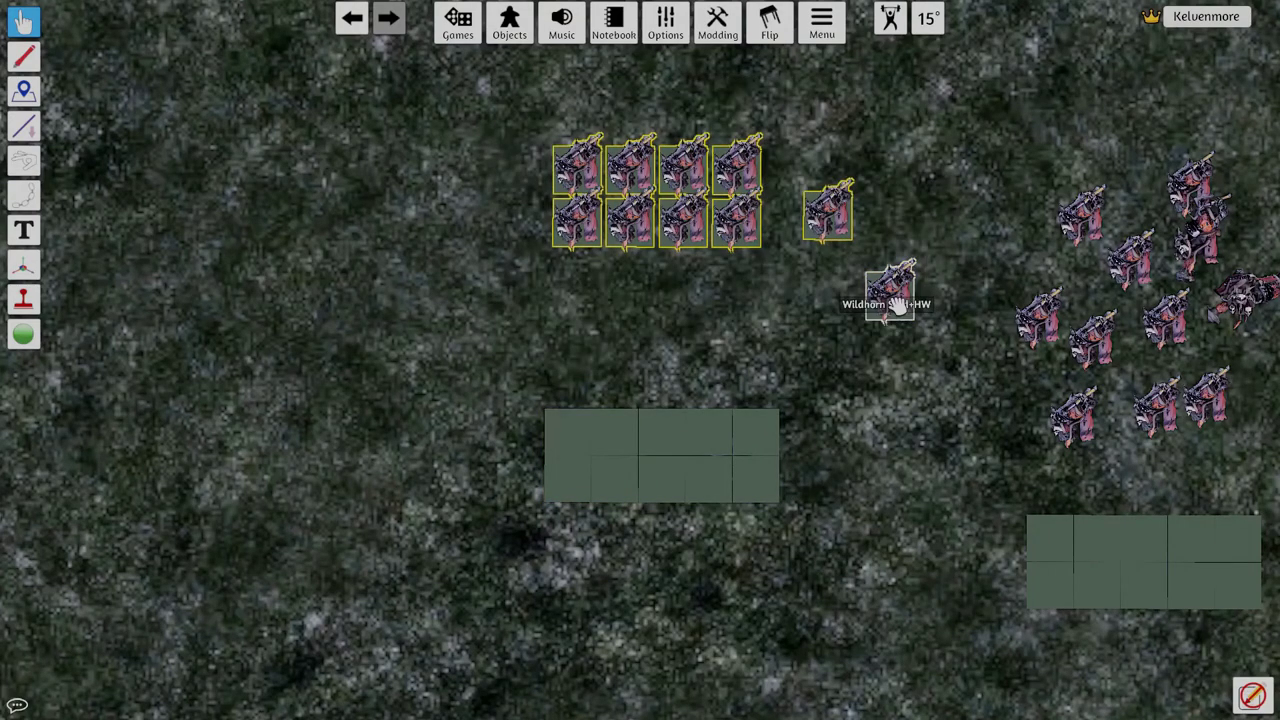
left_click_drag(894, 294, 697, 259)
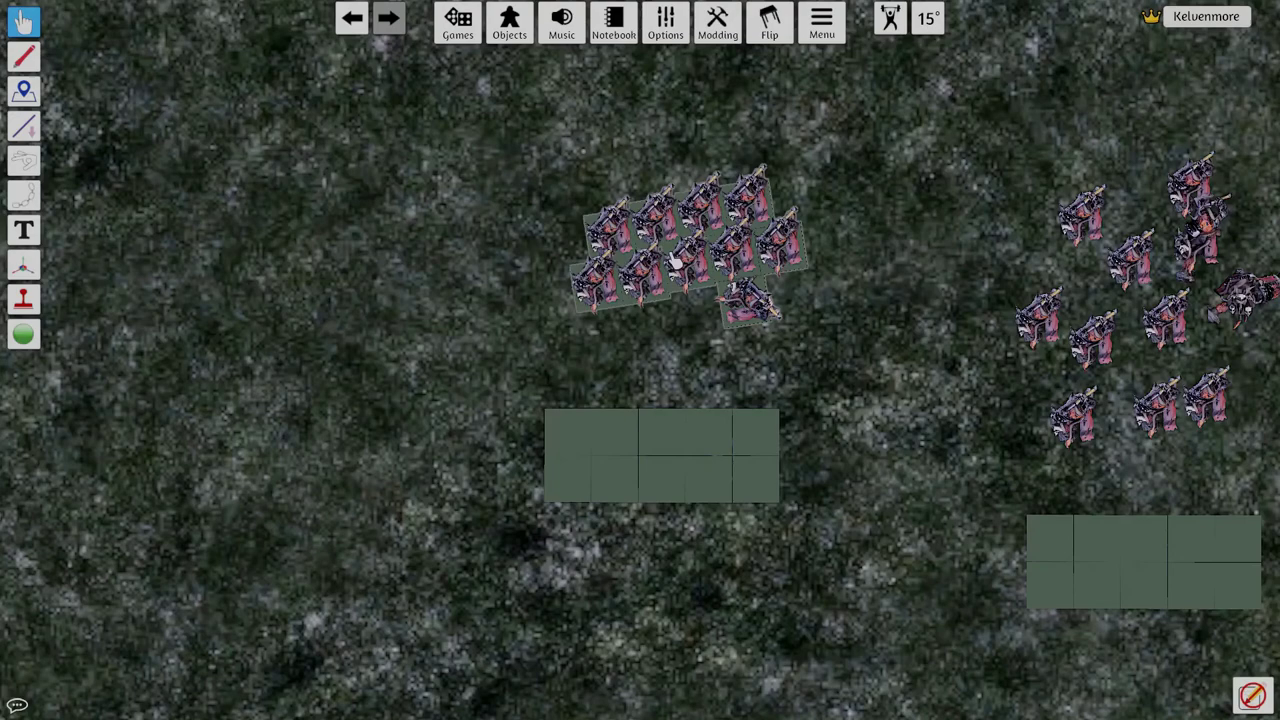
left_click_drag(633, 175, 562, 294)
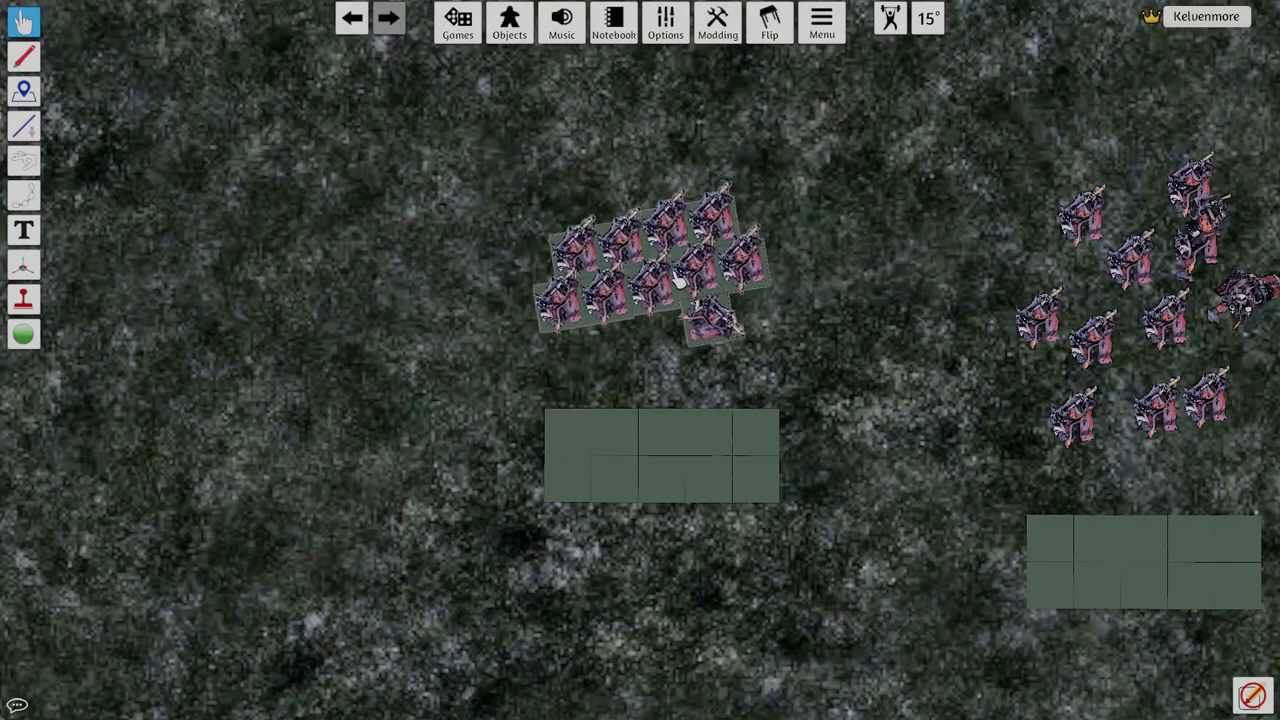
left_click_drag(466, 183, 818, 360)
left_click_drag(360, 366, 832, 212)
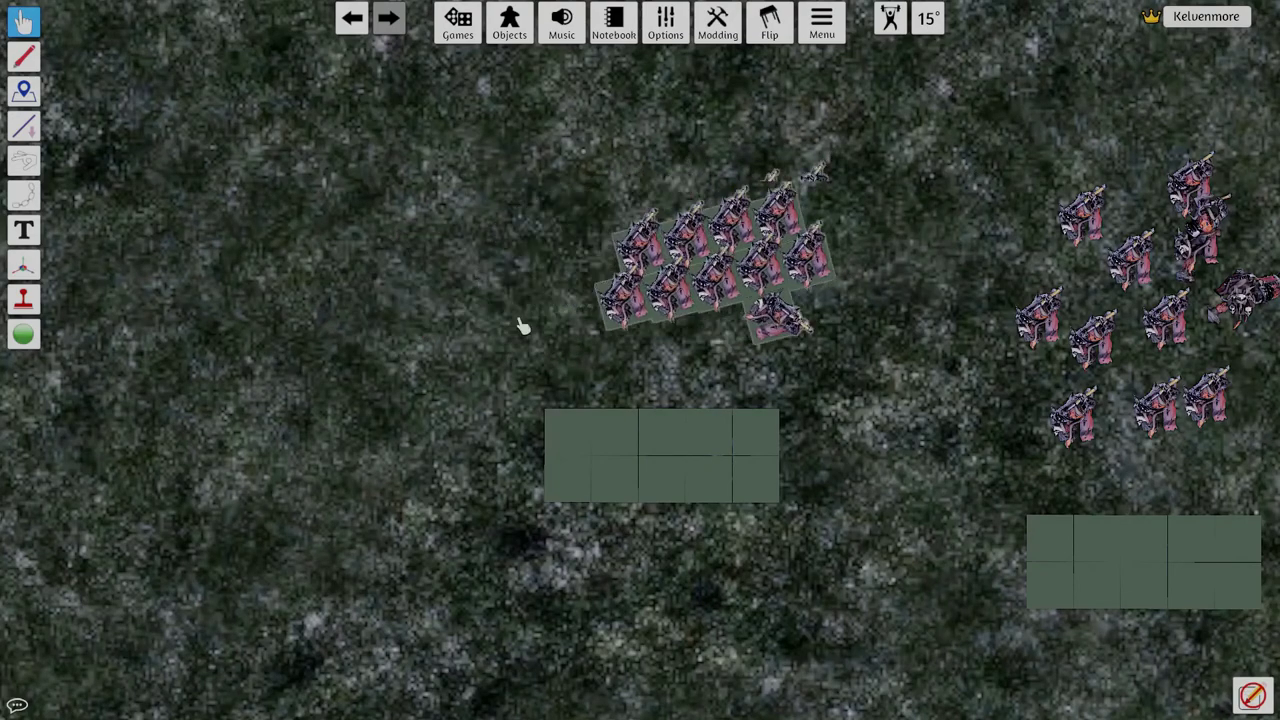
left_click_drag(502, 348, 800, 244)
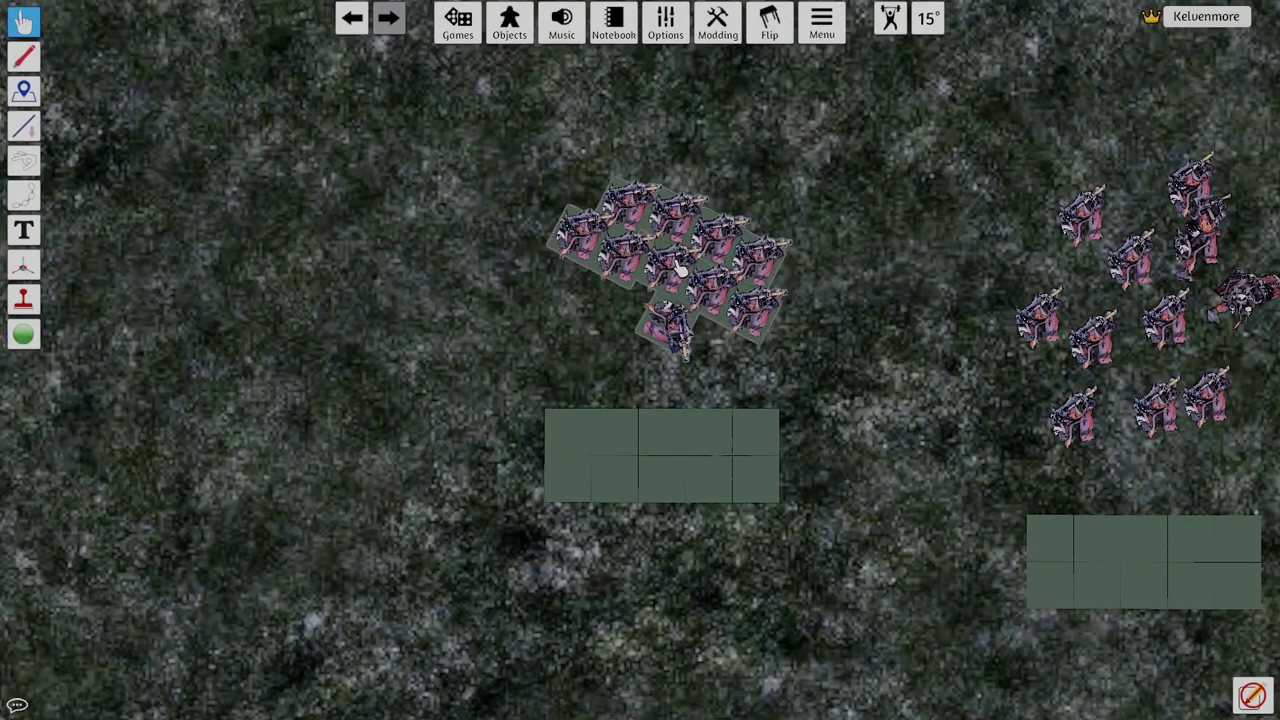
left_click_drag(680, 269, 553, 500)
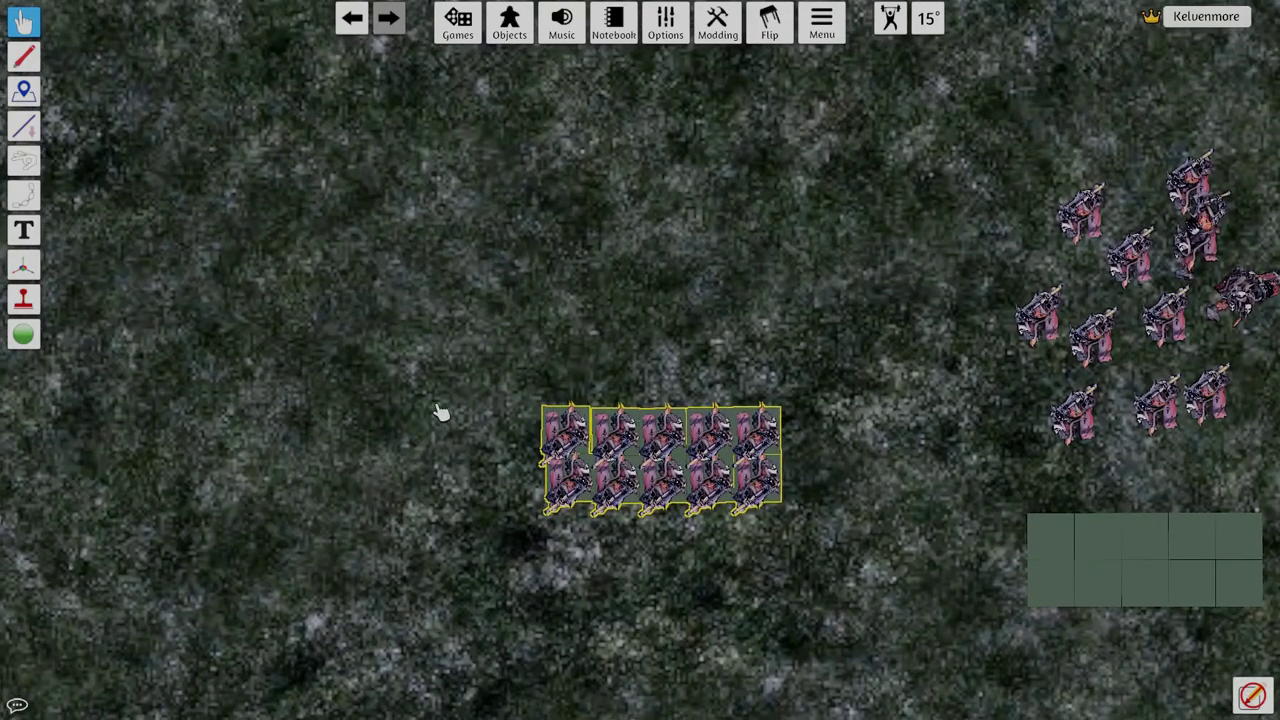
- In third-person view, move the filled block farther back and bring the empty copied block into the open area in front of it
key("p")
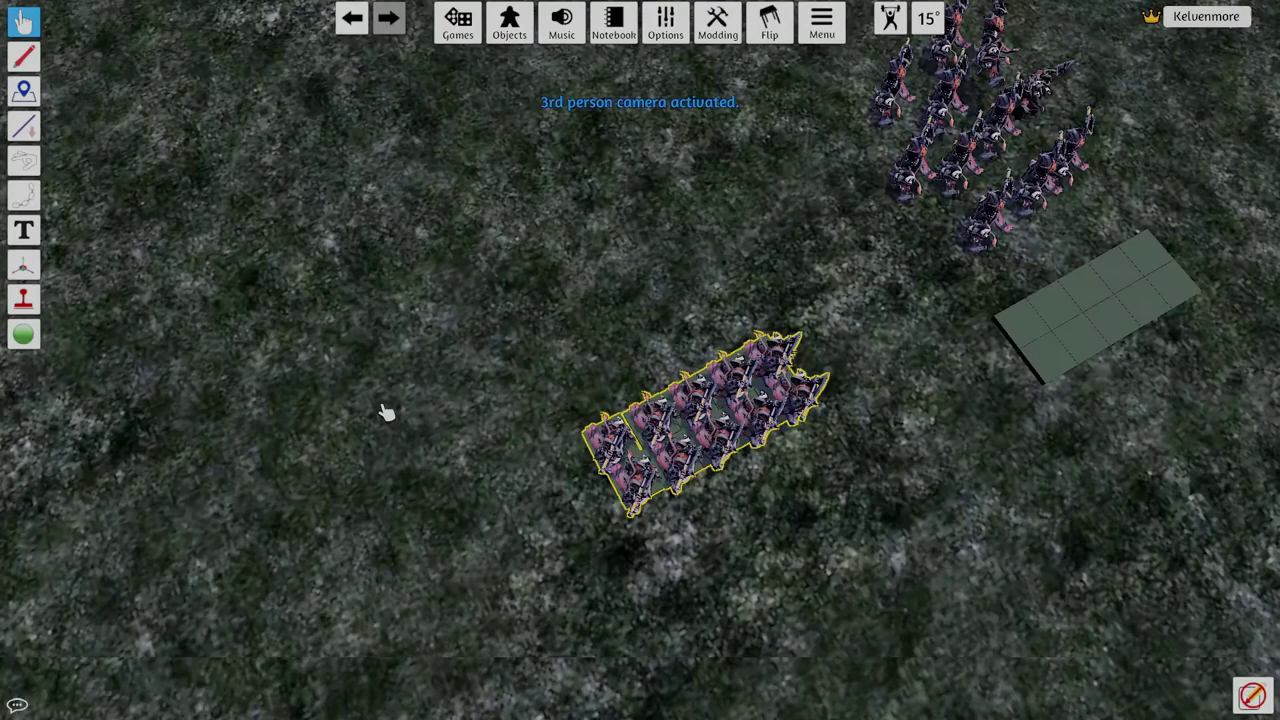
right_click_drag(387, 412, 337, 269)
left_click(765, 492)
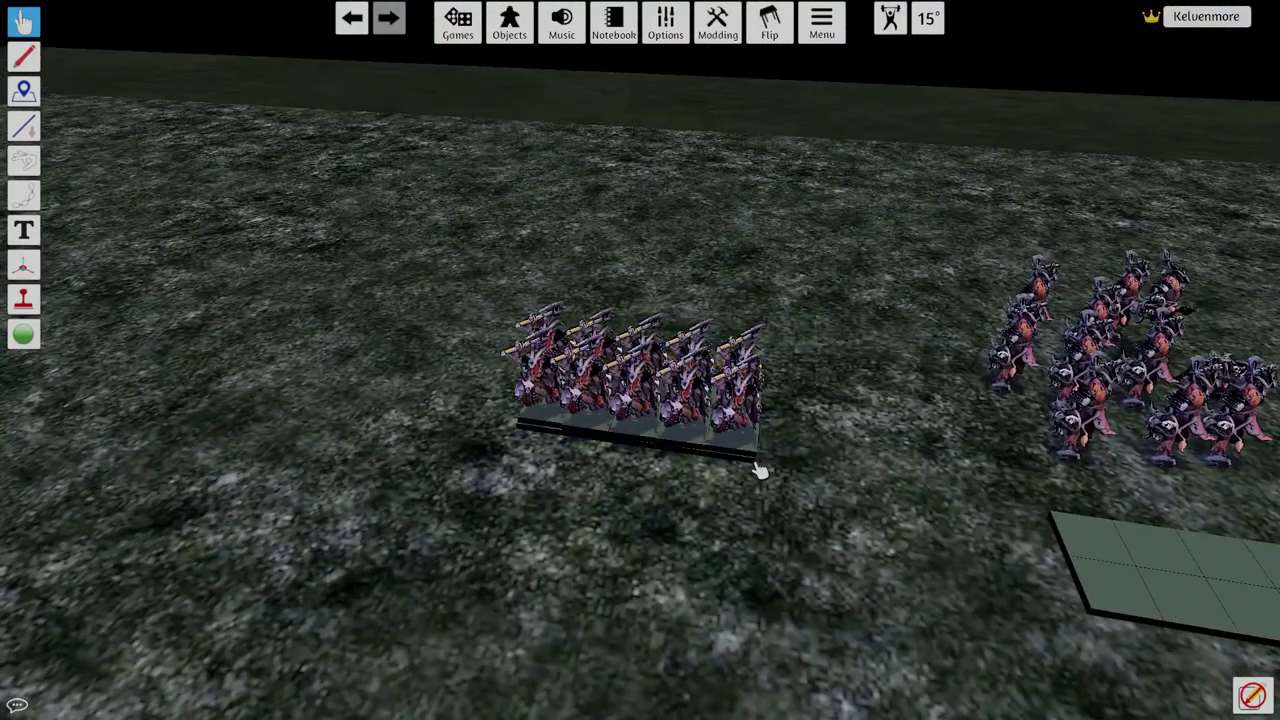
left_click_drag(760, 470, 620, 318)
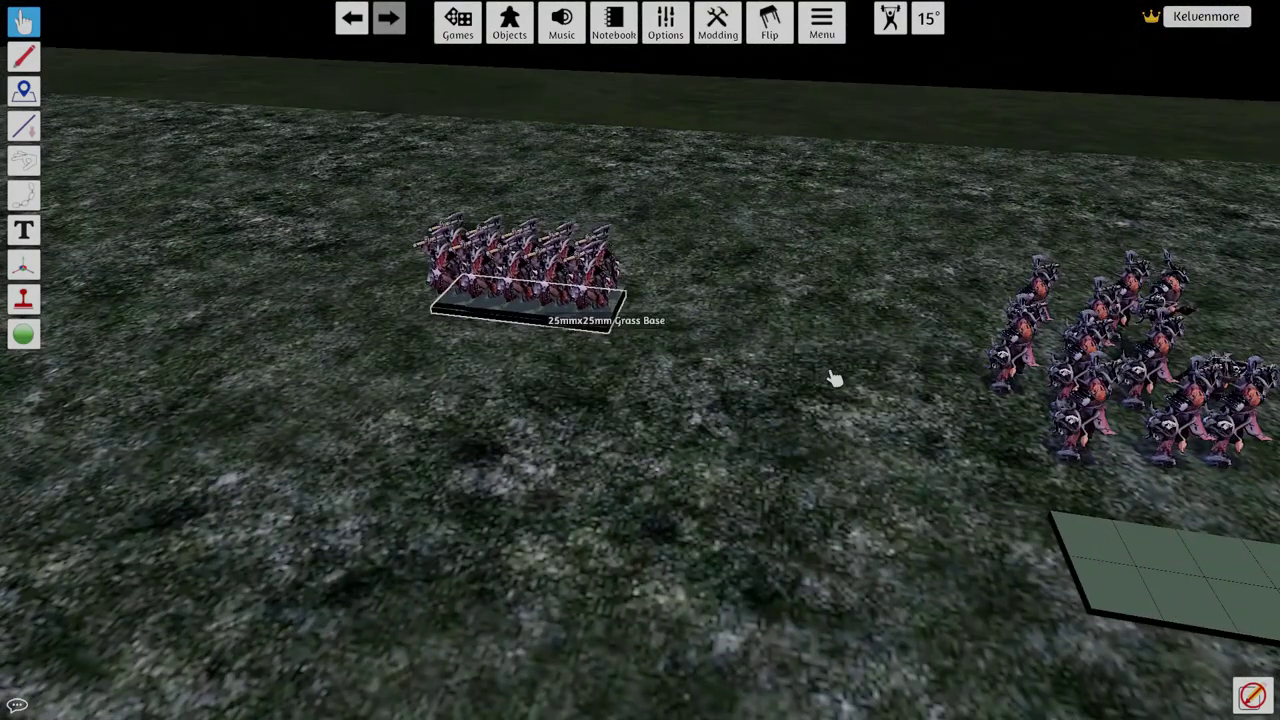
right_click_drag(785, 598, 863, 257)
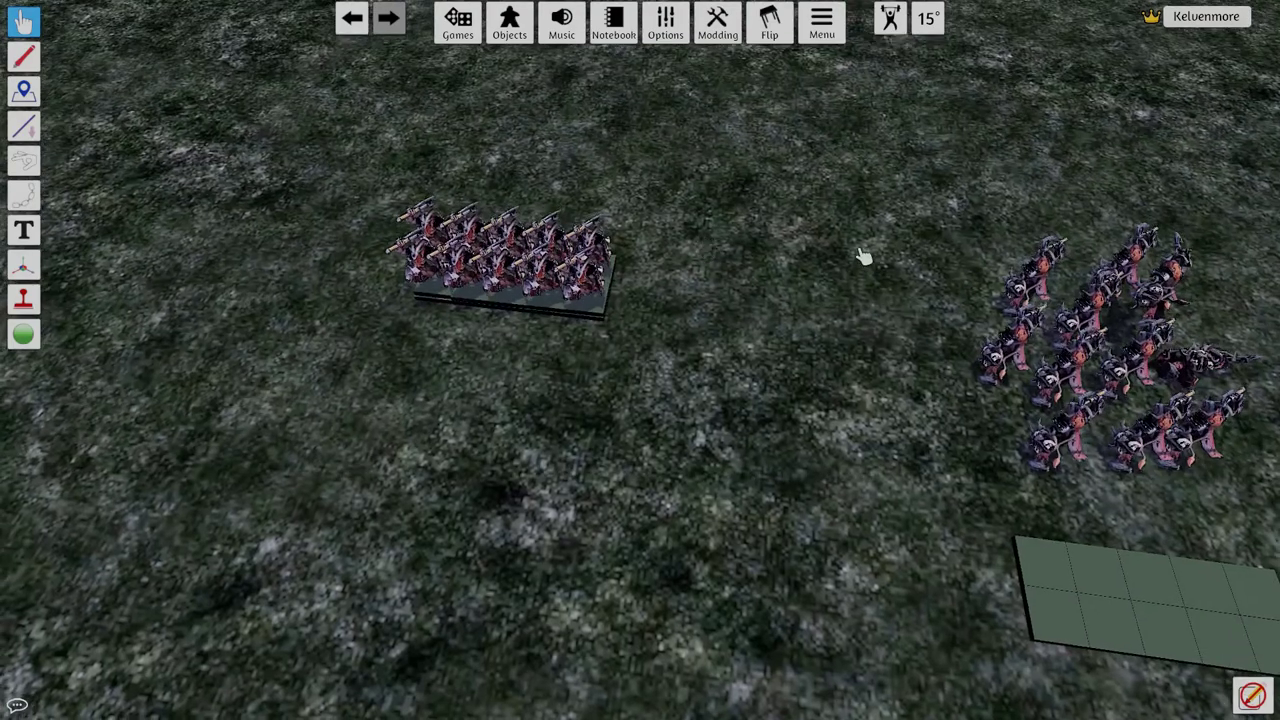
left_click_drag(1150, 593, 723, 517)
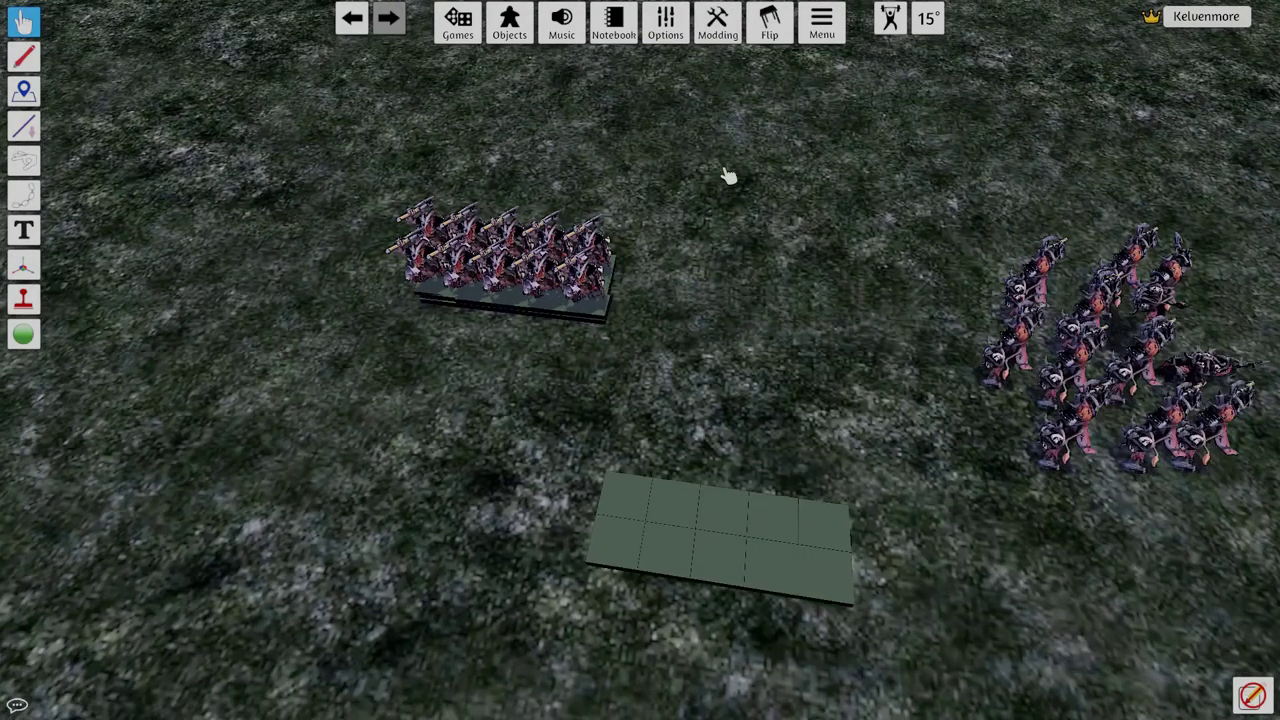
- Gather the loose unbased Wildhorn miniatures and line them up in two rows behind the empty block
right_click_drag(731, 177, 651, 457)
left_click_drag(840, 160, 1264, 548)
left_click(1264, 548)
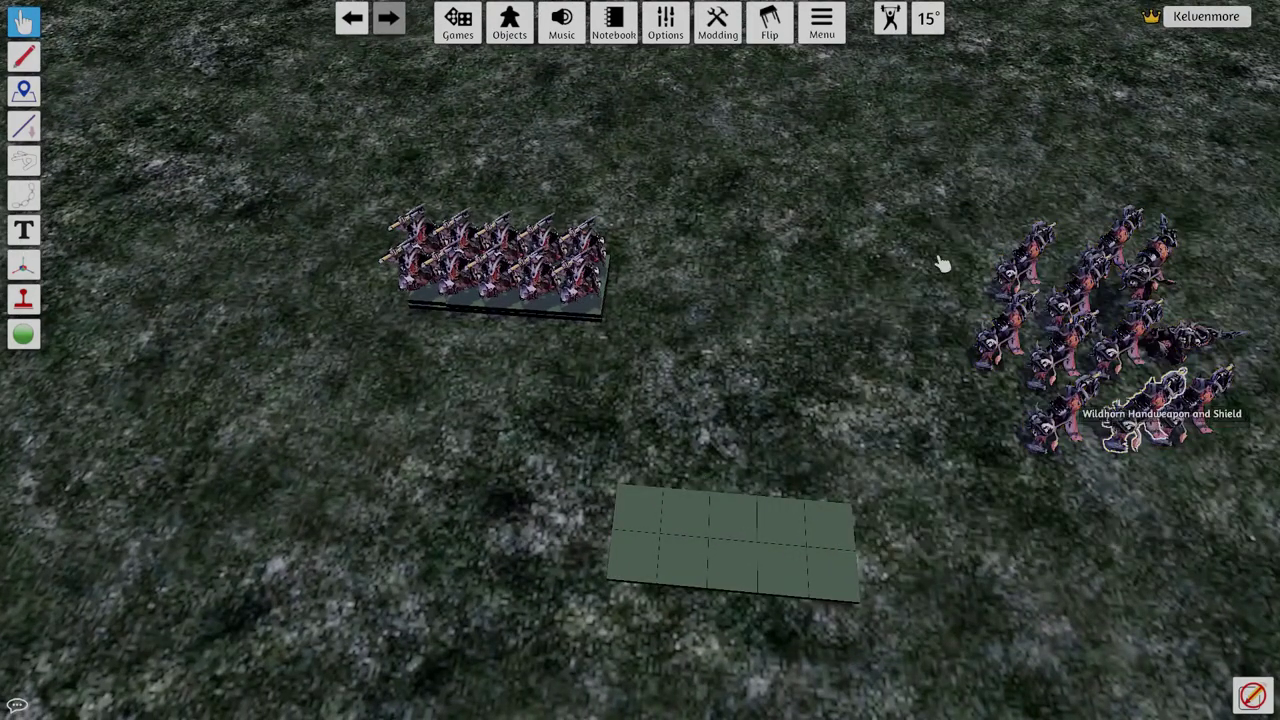
mouse_move(947, 199)
left_mouse_down()
mouse_move(1164, 486)
mouse_move(1206, 511)
left_mouse_up()
mouse_move(1131, 437)
left_mouse_down()
mouse_move(890, 456)
mouse_move(863, 454)
mouse_move(948, 448)
mouse_move(778, 441)
mouse_move(749, 412)
left_mouse_up()
key("2")
left_click(1000, 510)
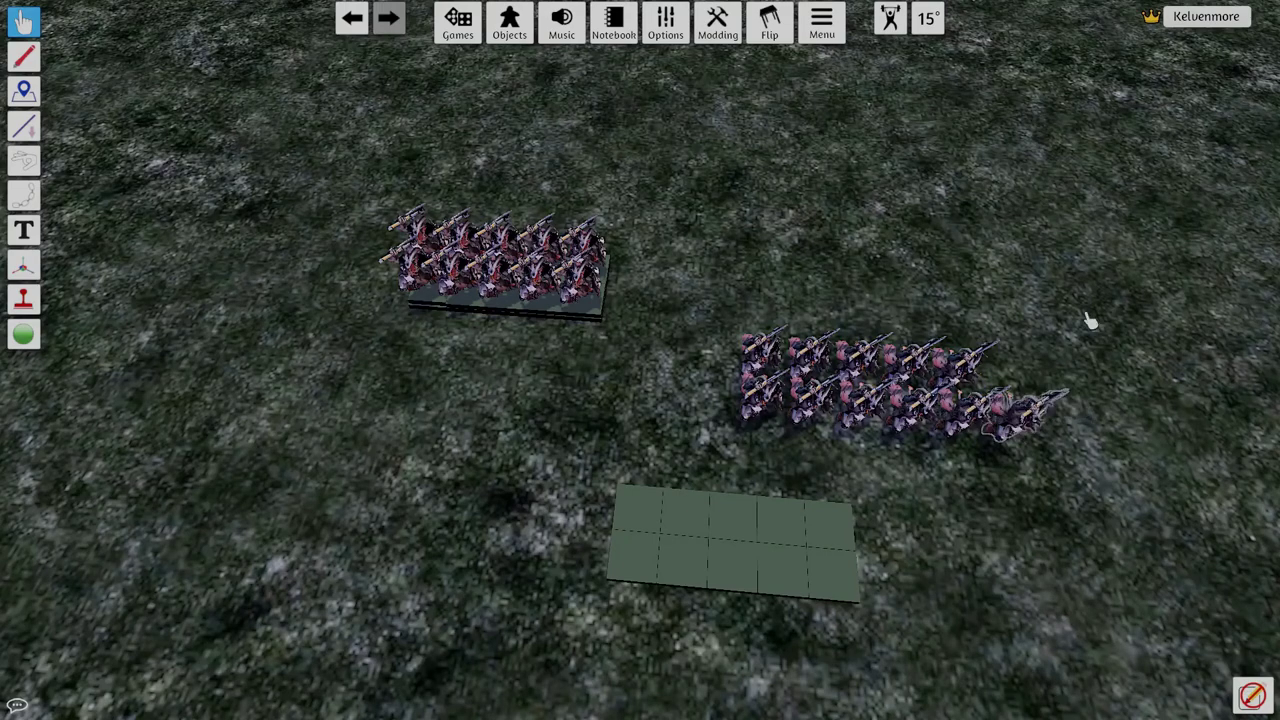
- Set ten lined-up unbased miniatures together onto the empty block so that each grass base carries one
left_click_drag(720, 268, 1037, 508)
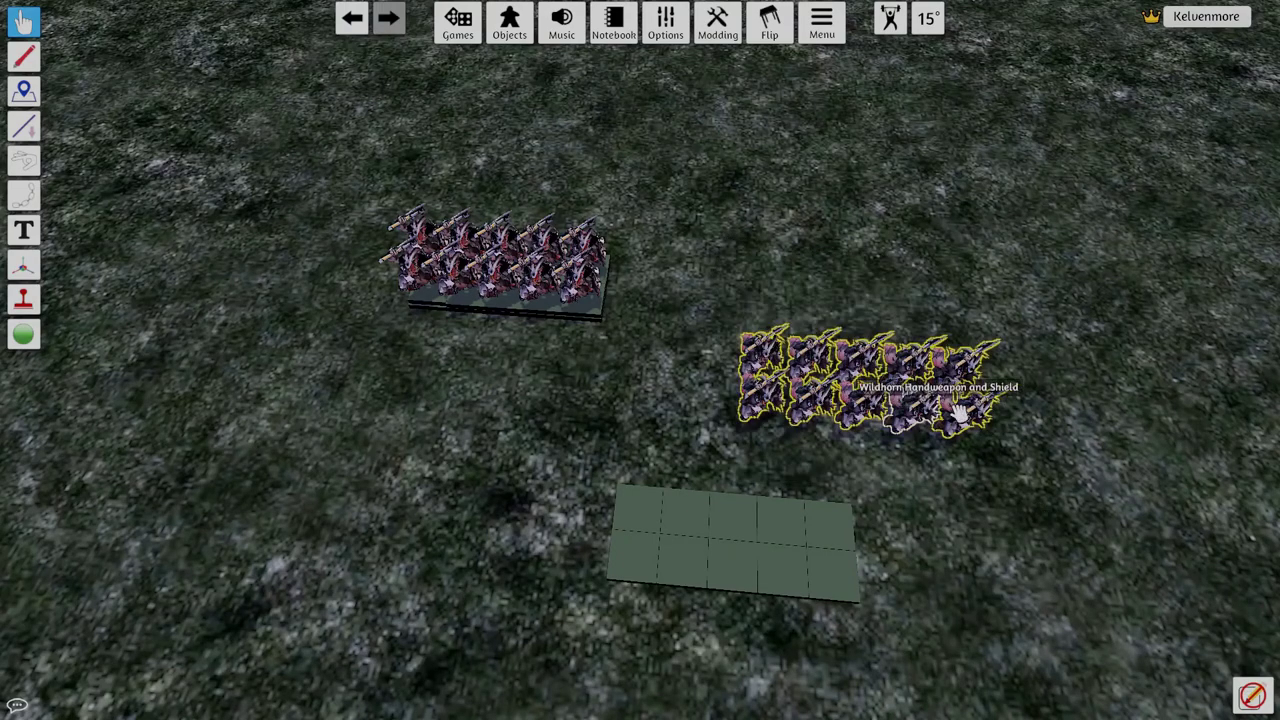
left_click_drag(835, 415, 642, 558)
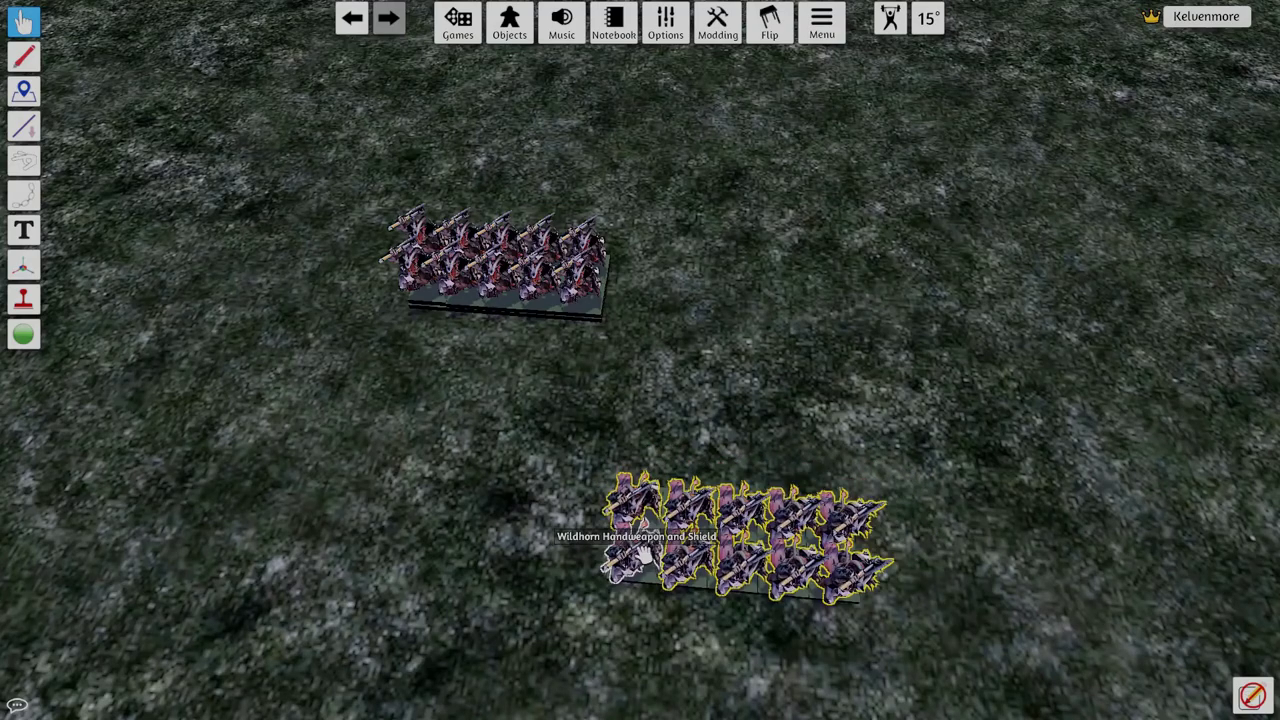
right_click_drag(524, 652, 568, 682)
mouse_move(796, 629)
left_mouse_down()
mouse_move(869, 486)
mouse_move(800, 591)
mouse_move(800, 649)
left_mouse_up()
right_click_drag(888, 644, 963, 531)
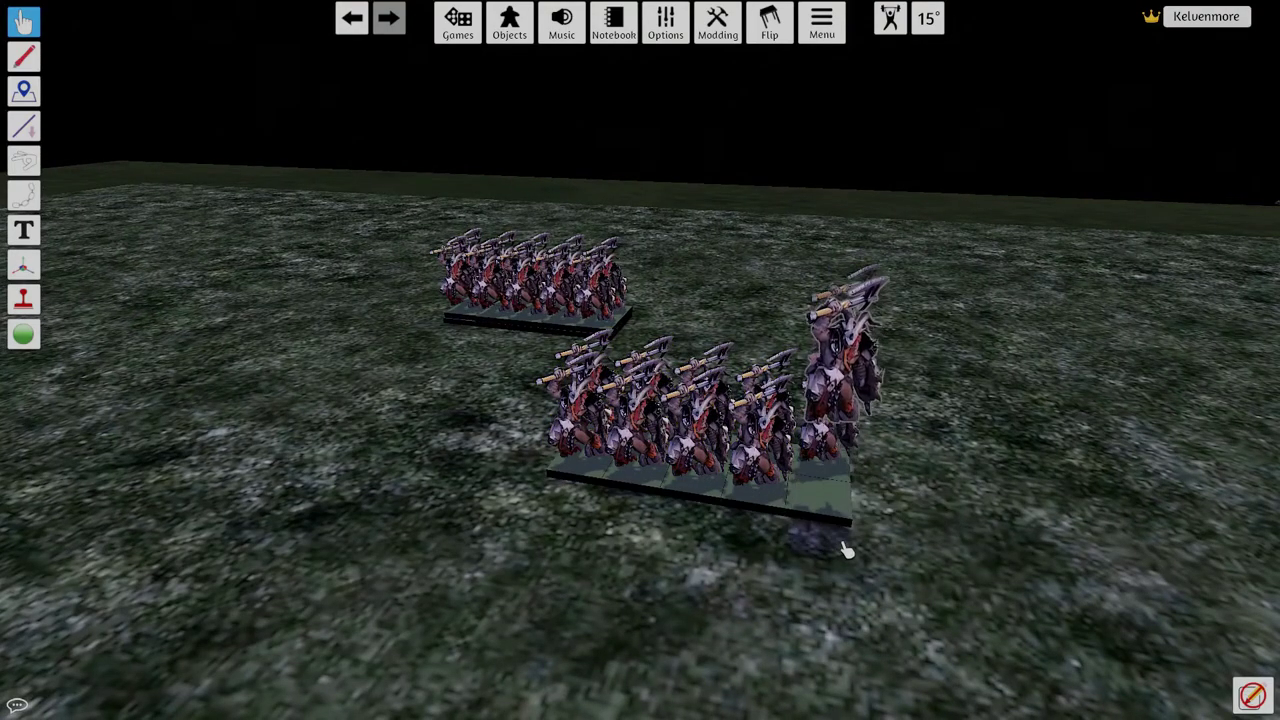
right_click_drag(893, 577, 626, 600)
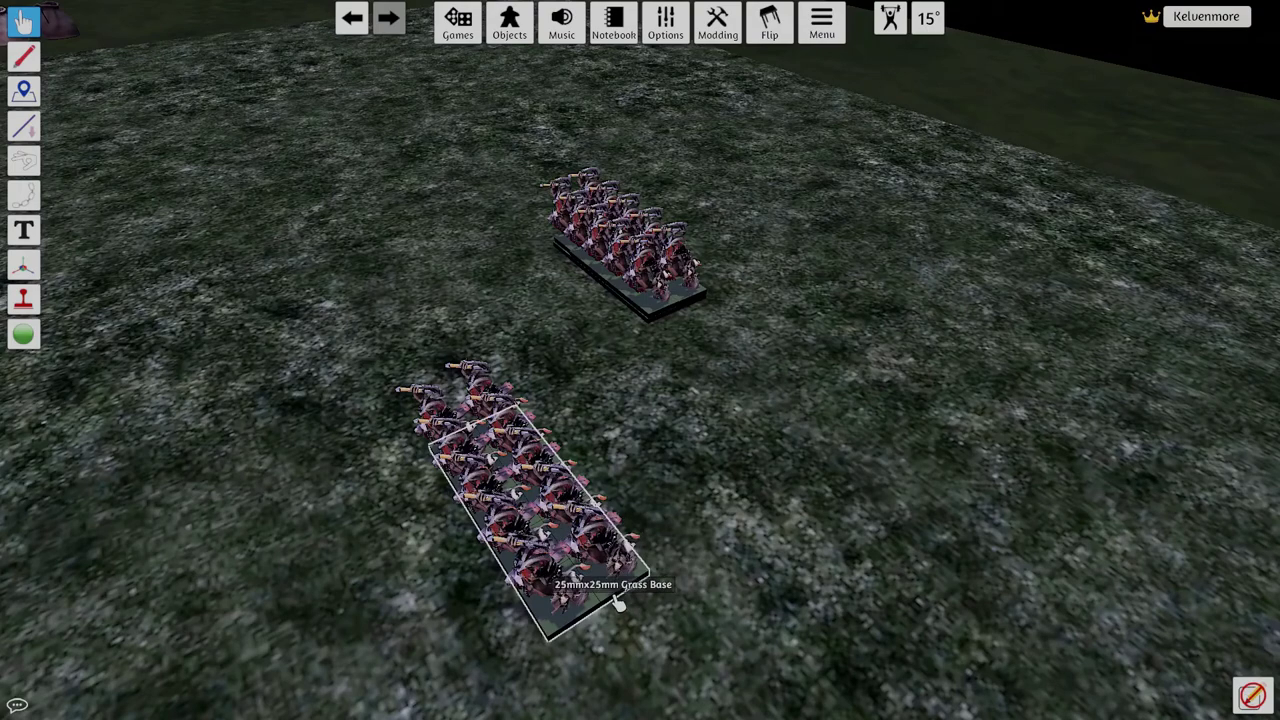
- Move the second filled block by its base to stand alongside the first and view both from several angles
left_click_drag(620, 596, 950, 437)
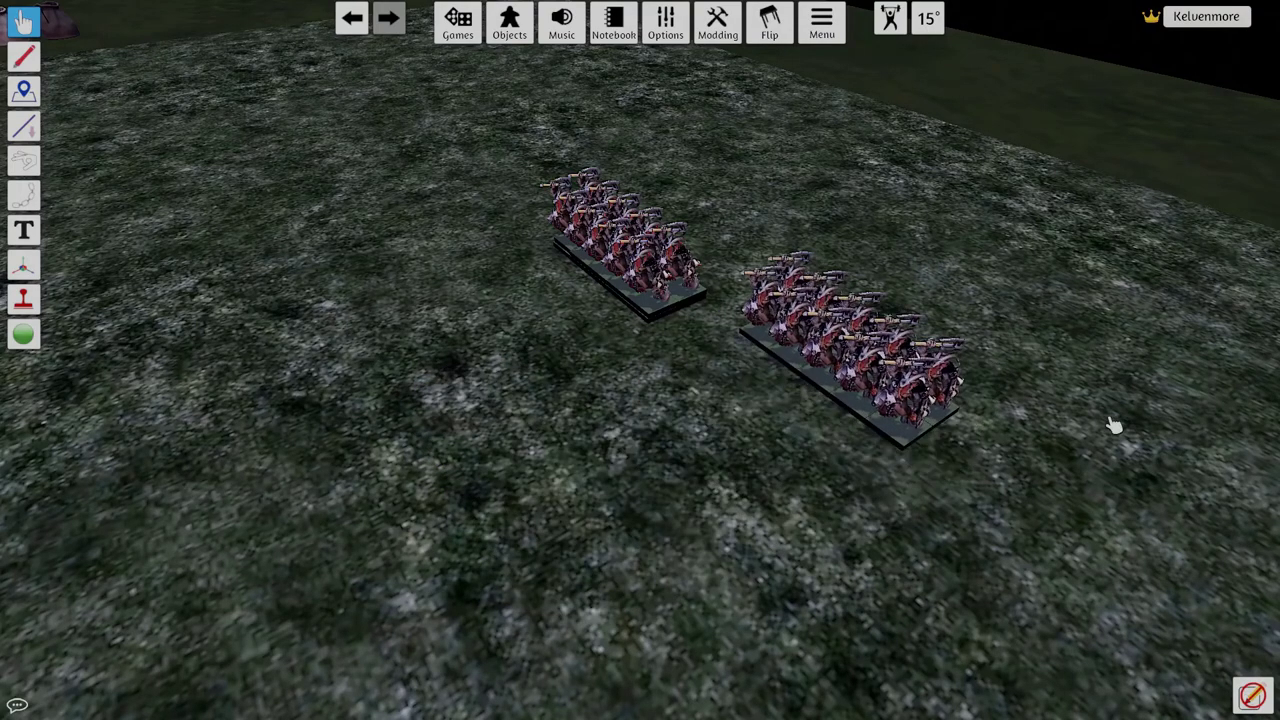
right_click_drag(1134, 423, 1063, 250)
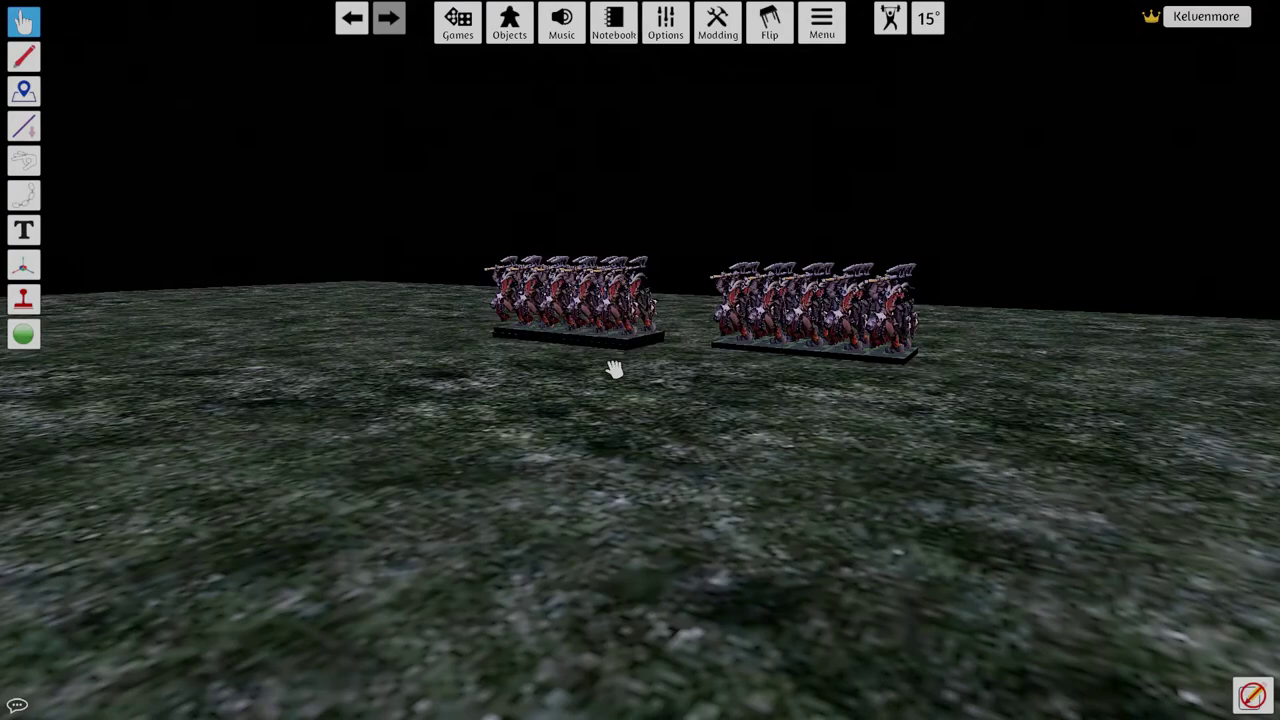
right_click_drag(620, 562, 146, 650)
right_click_drag(746, 646, 540, 713)
- Select each filled block together with its miniatures in turn and move it a short way back across the table
left_click_drag(655, 638, 351, 334)
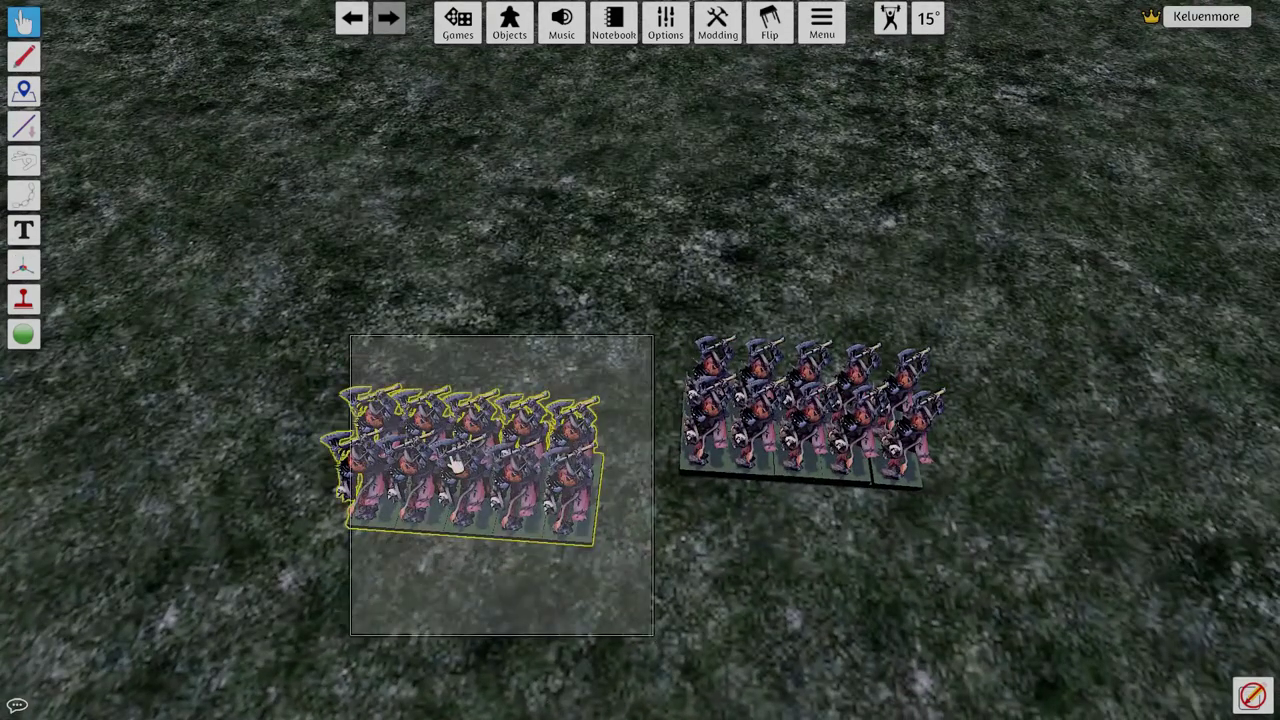
left_click_drag(478, 540, 516, 382)
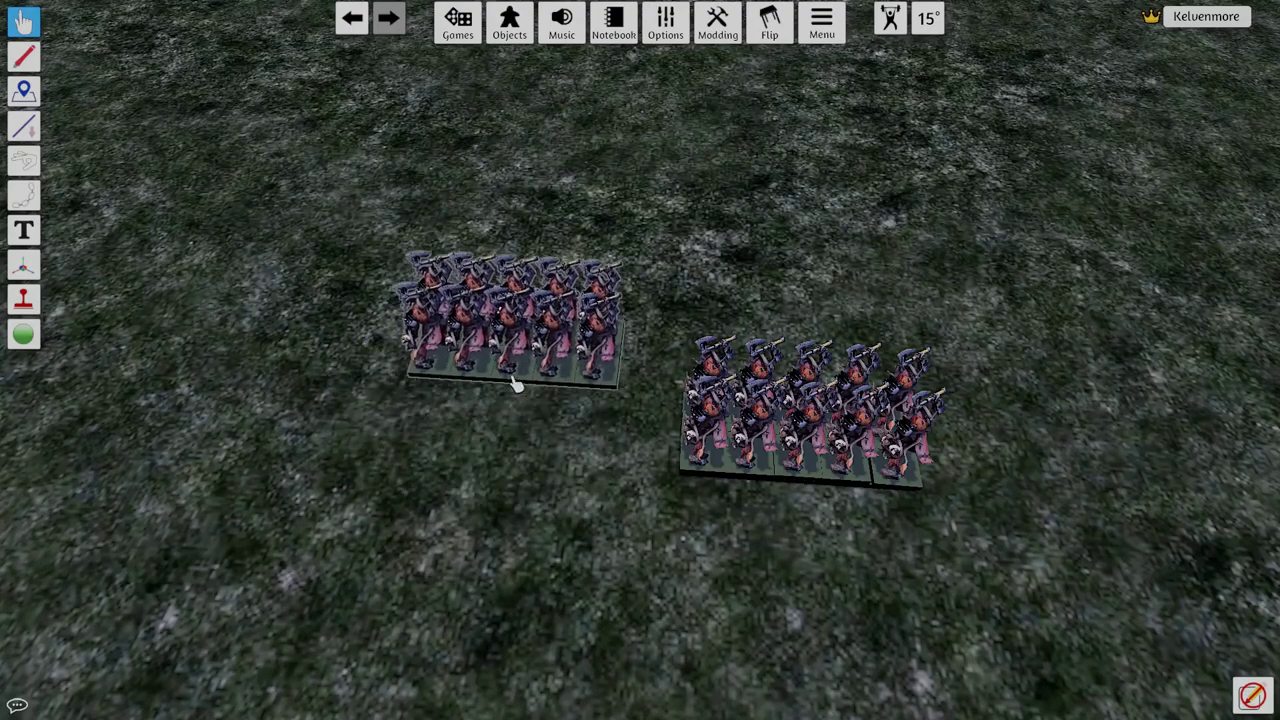
right_click_drag(609, 662, 637, 455)
left_click_drag(660, 390, 943, 577)
left_click_drag(829, 466, 851, 314)
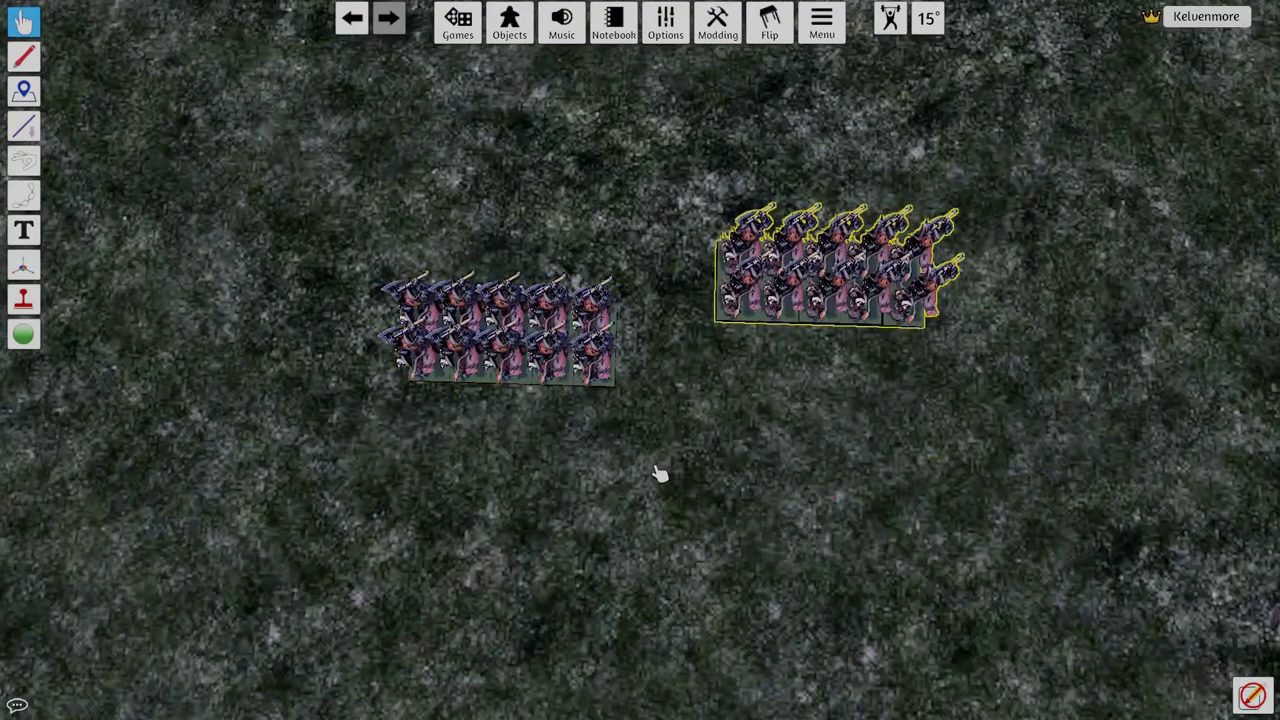
right_click_drag(652, 495, 637, 569)
right_click_drag(507, 526, 915, 410)
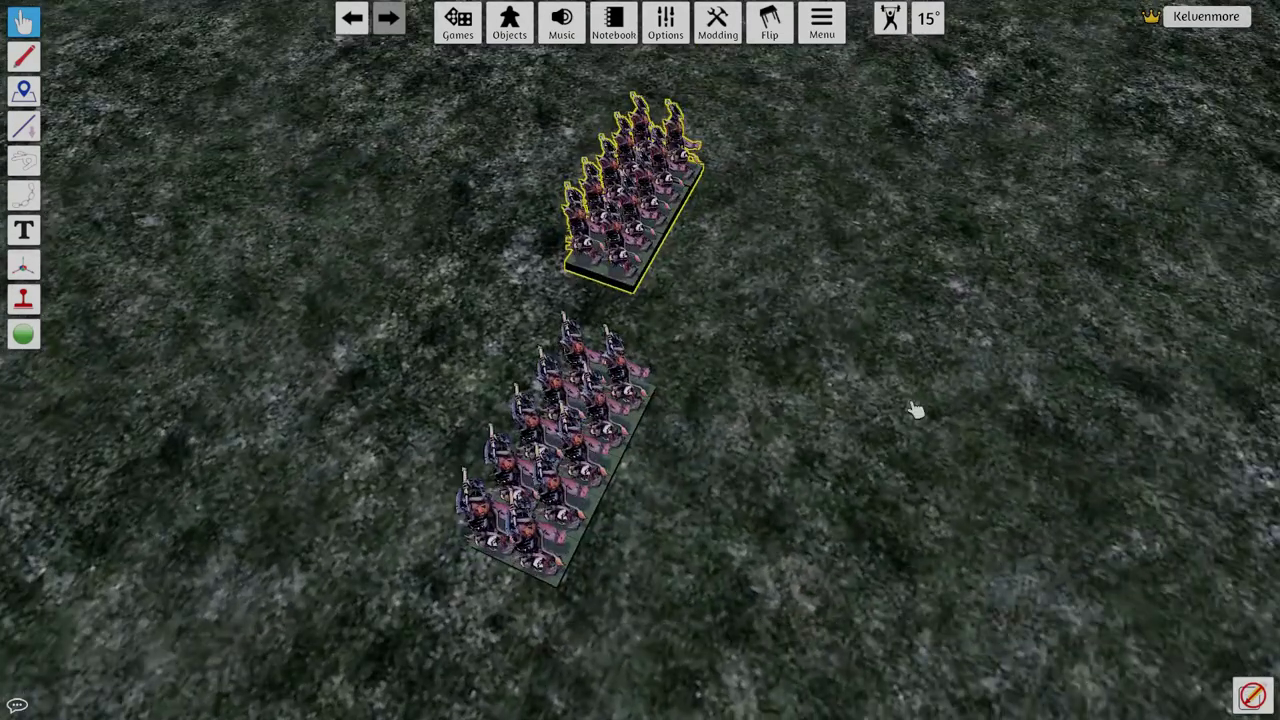
right_click_drag(737, 455, 658, 554)
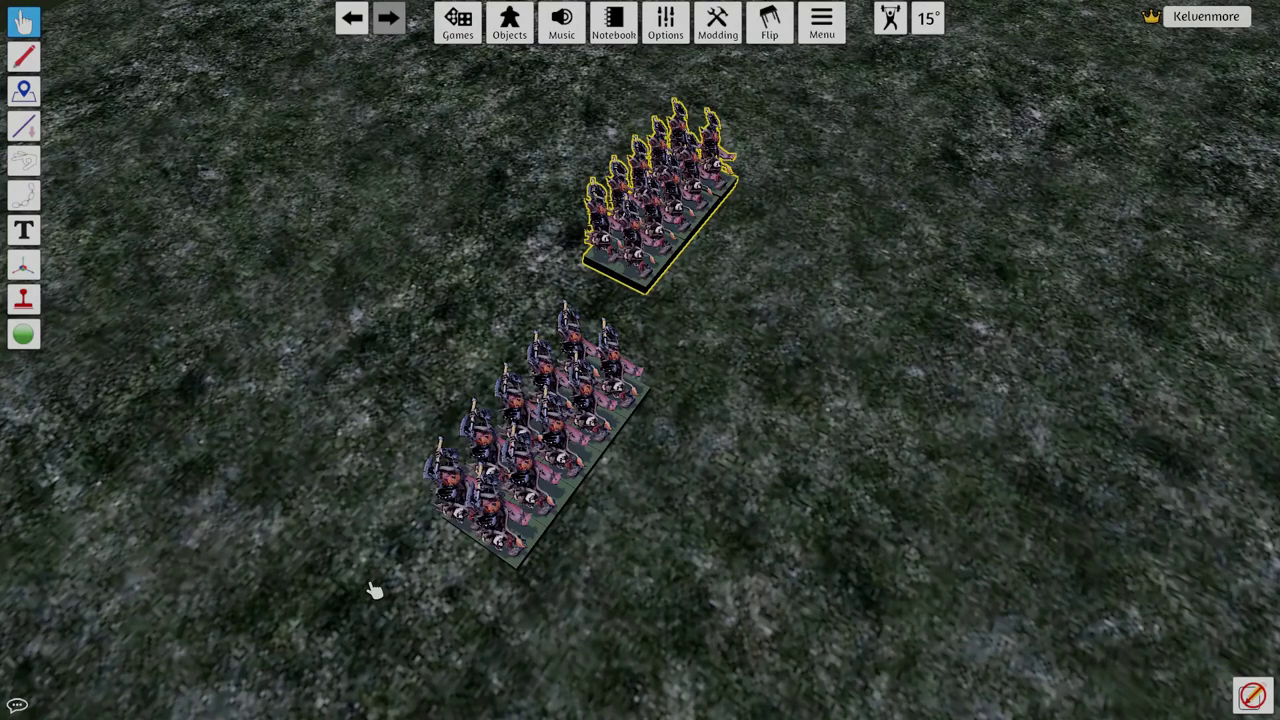
right_click_drag(660, 543, 610, 550)
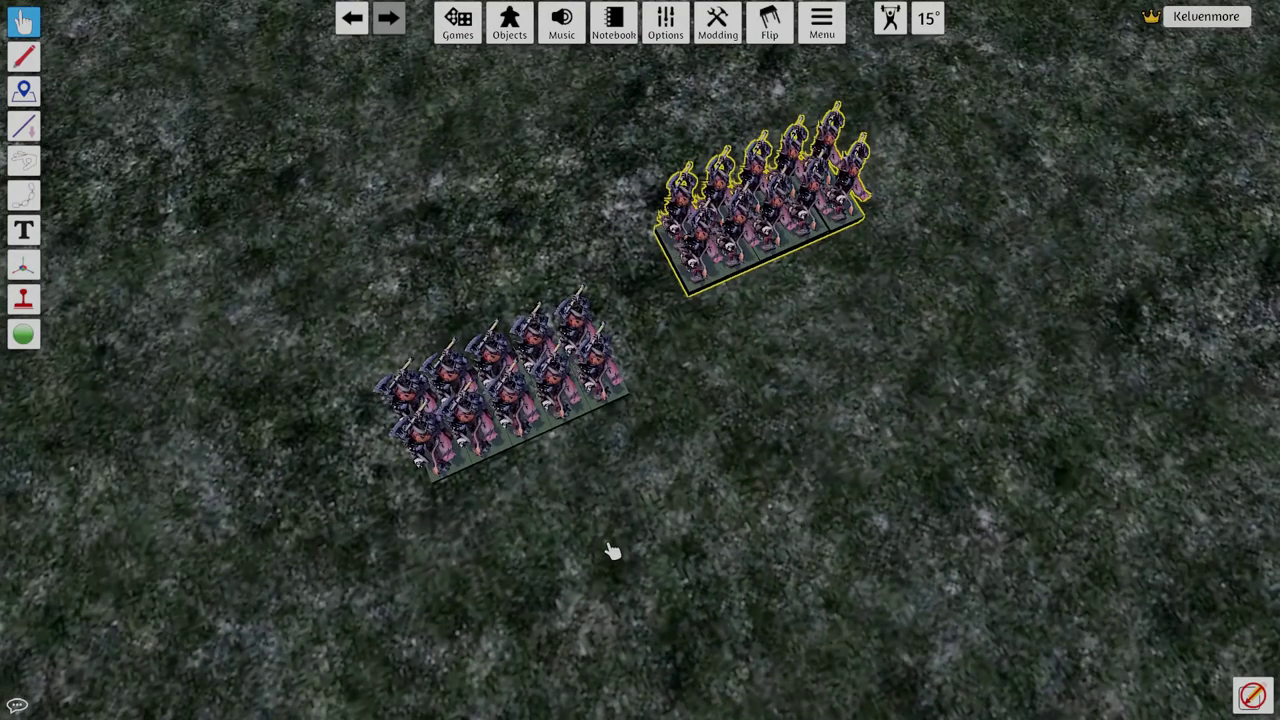